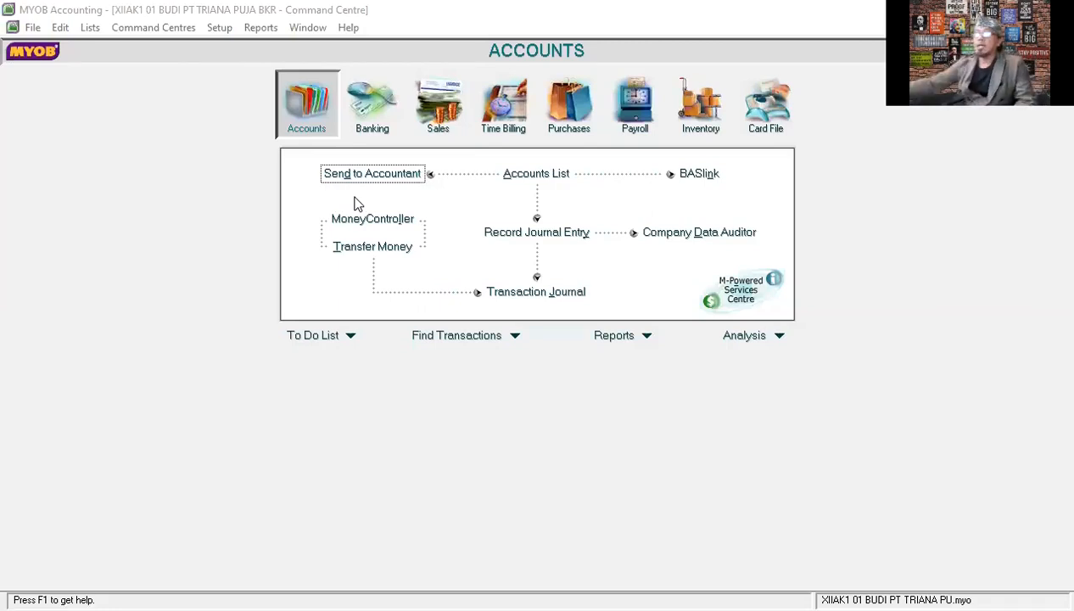
- Start a Spend Money transaction in Banking, paid from the KAS KECIL account with Tax Inclusive turned off
left_click(372, 108)
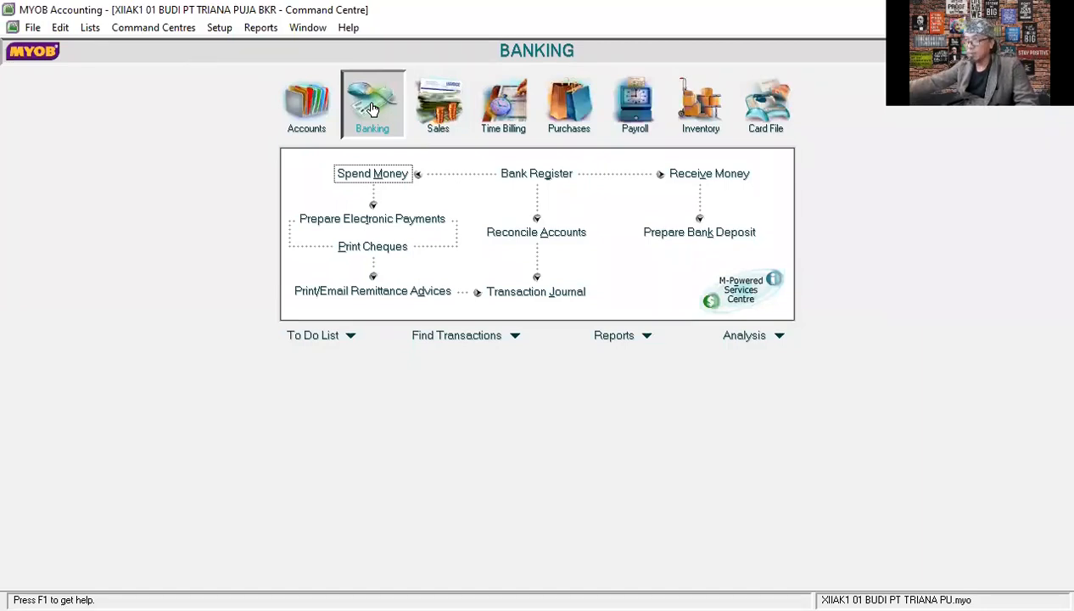
left_click(368, 175)
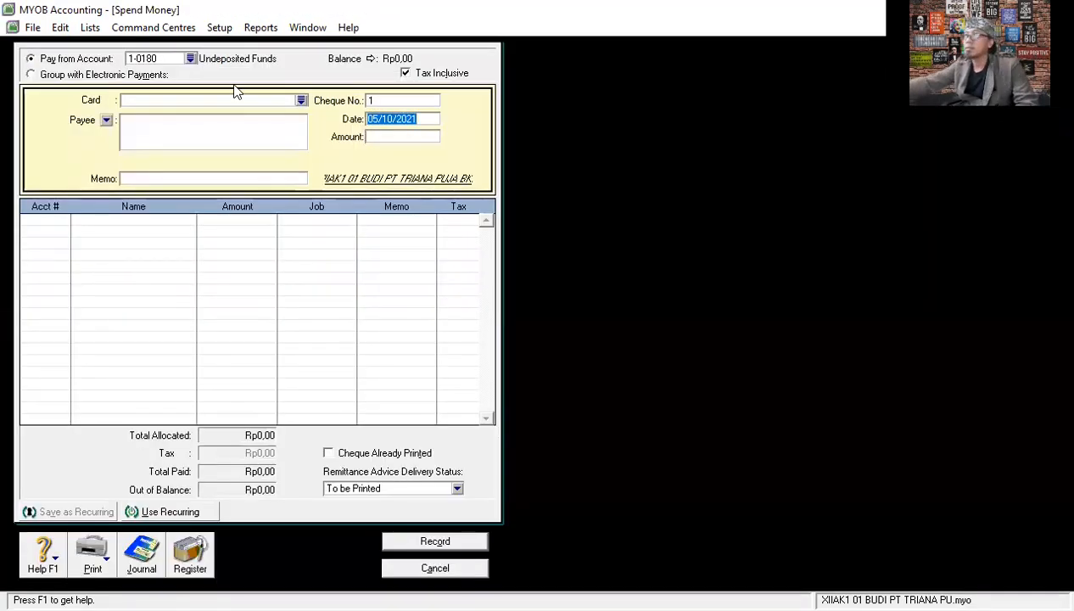
left_click(190, 59)
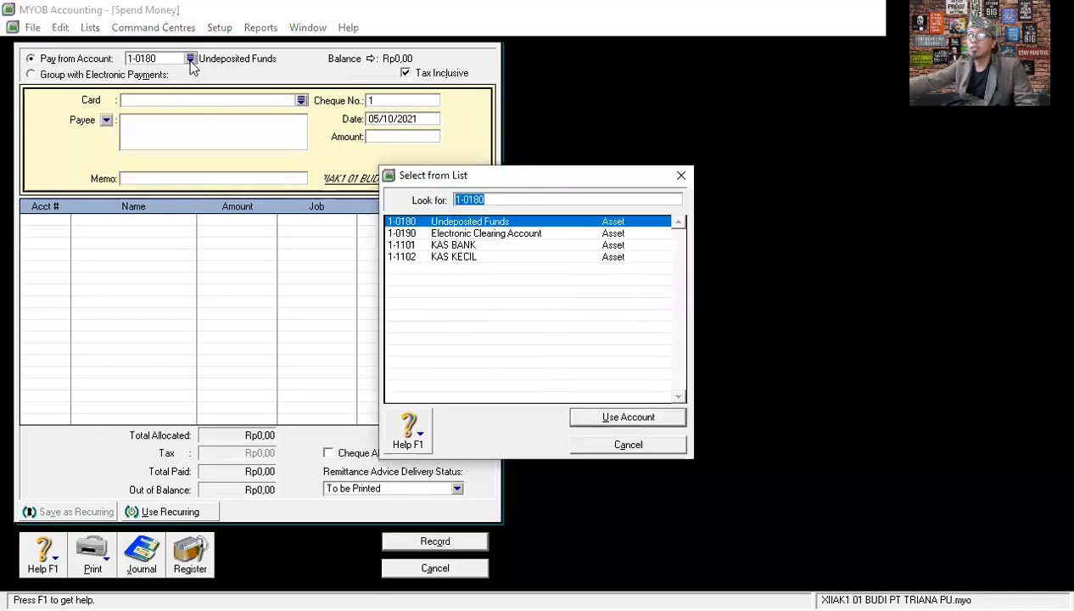
left_click(458, 258)
left_click(629, 417)
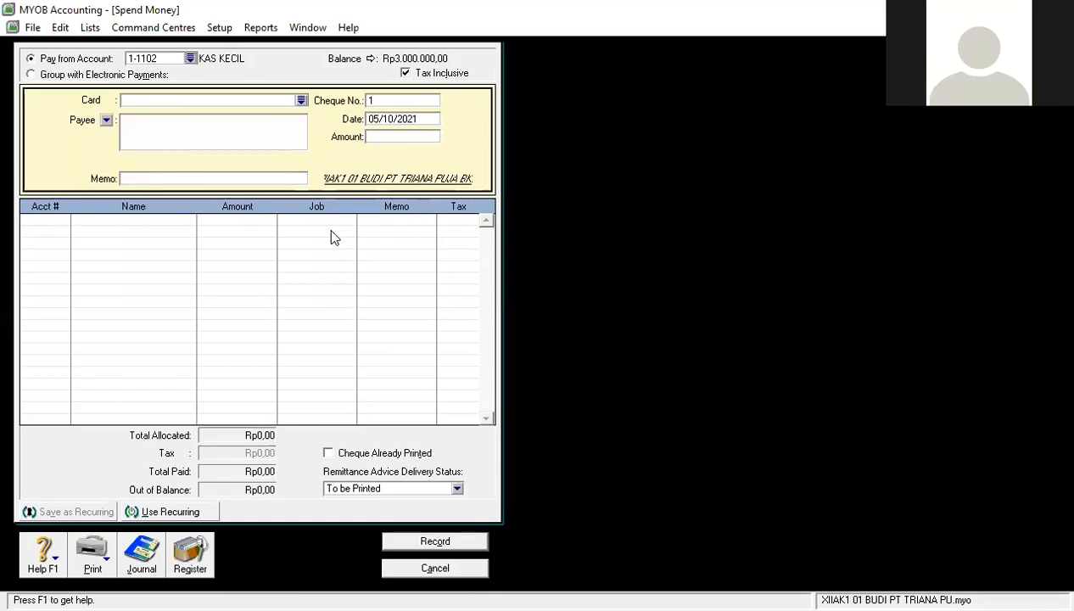
left_click(405, 74)
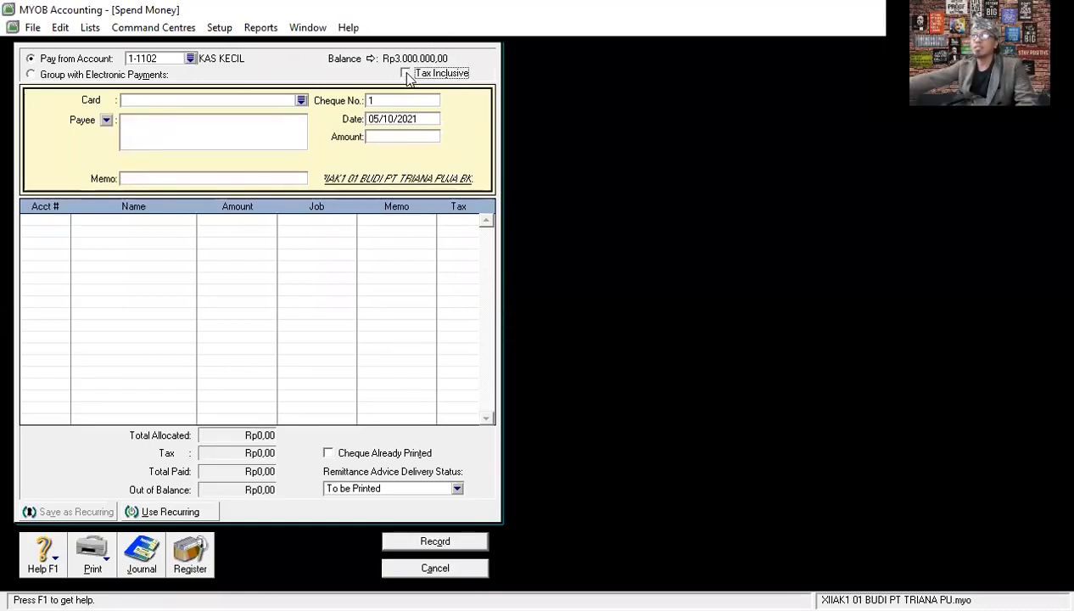
- Set the payment's cheque number to VKK12-1
left_click(397, 99)
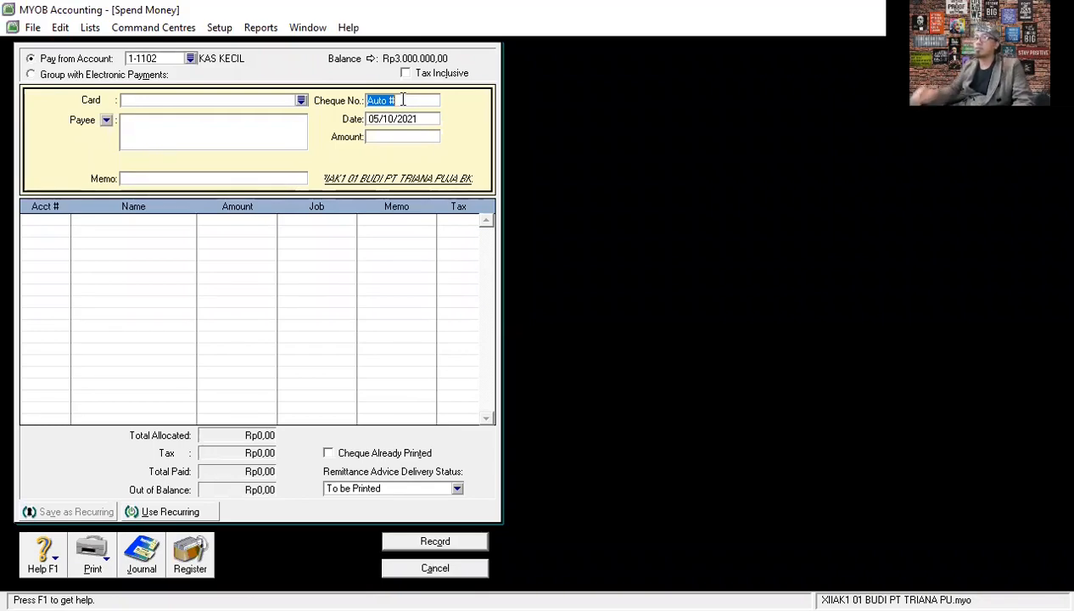
type("vkk")
key("BackSpace")
key("BackSpace")
key("BackSpace")
type("VKK12")
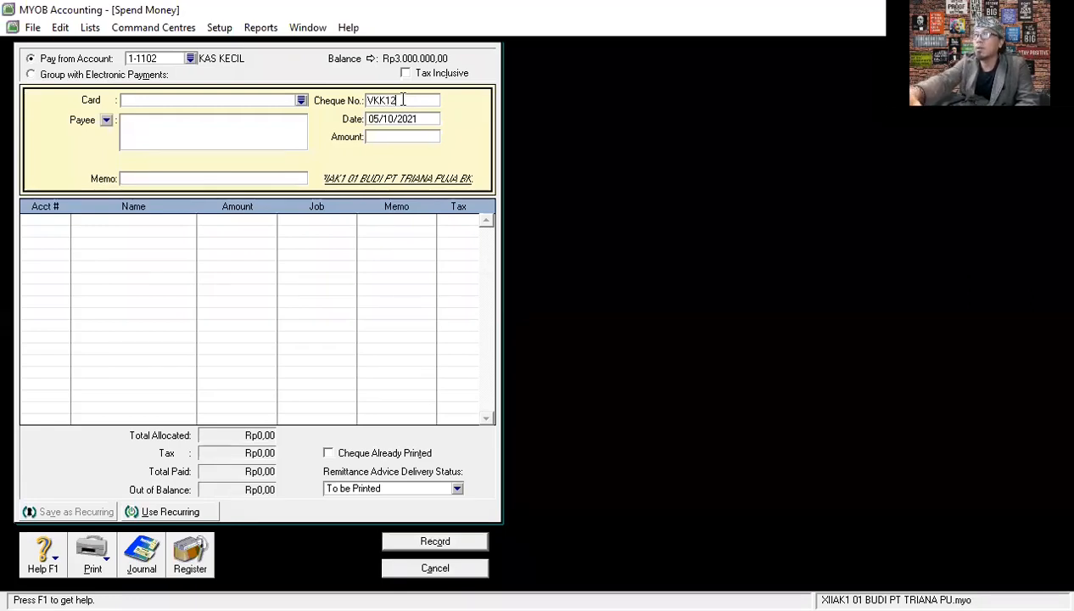
type("-1")
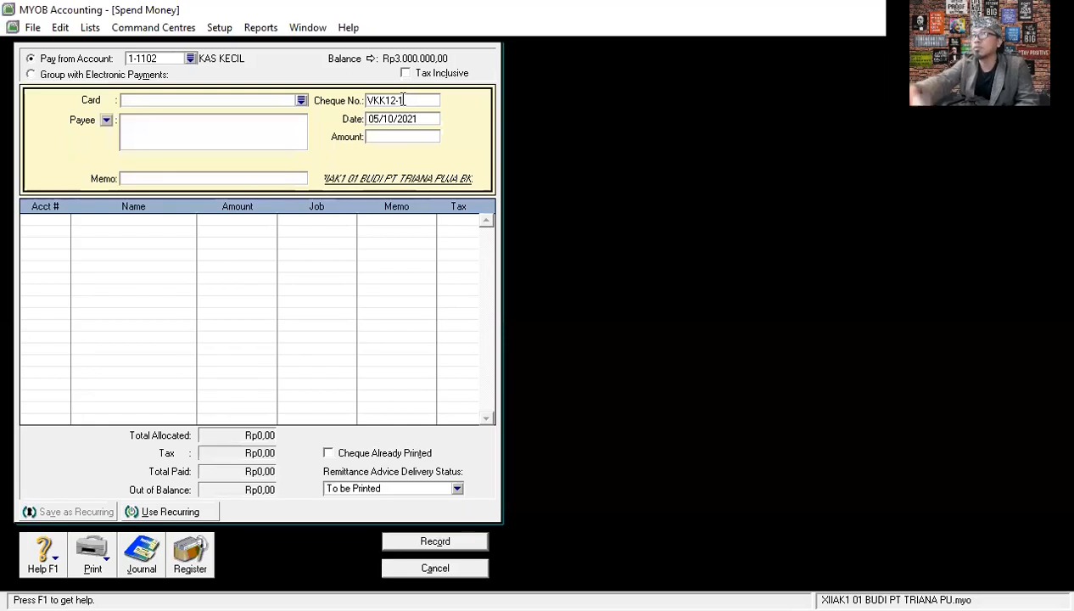
- Set the payment's date to 02/12/2020 and its amount to Rp700.000
left_click(425, 116)
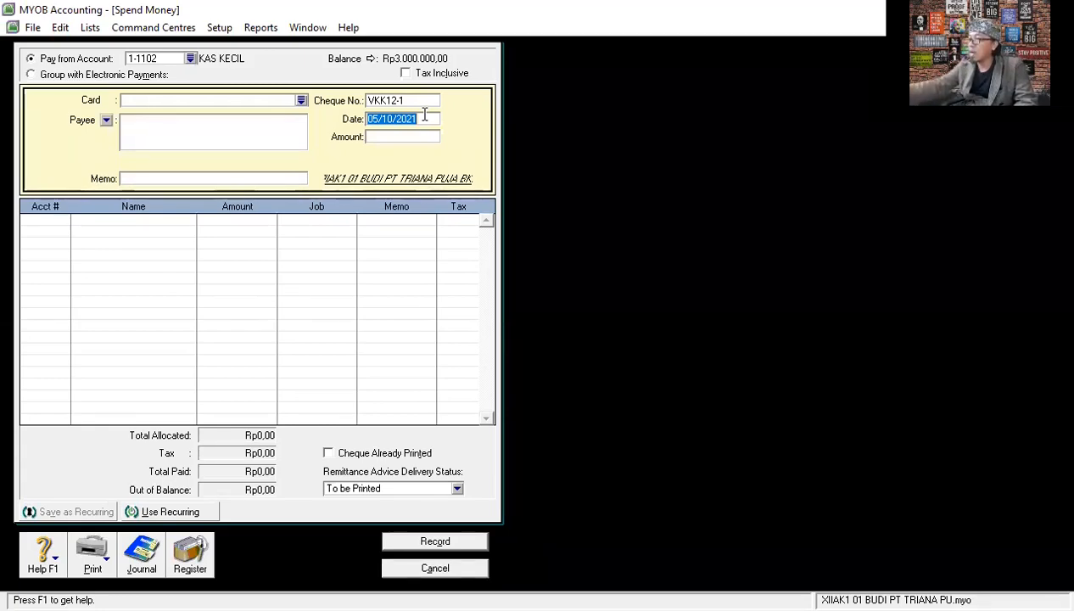
key("BackSpace")
type("2/")
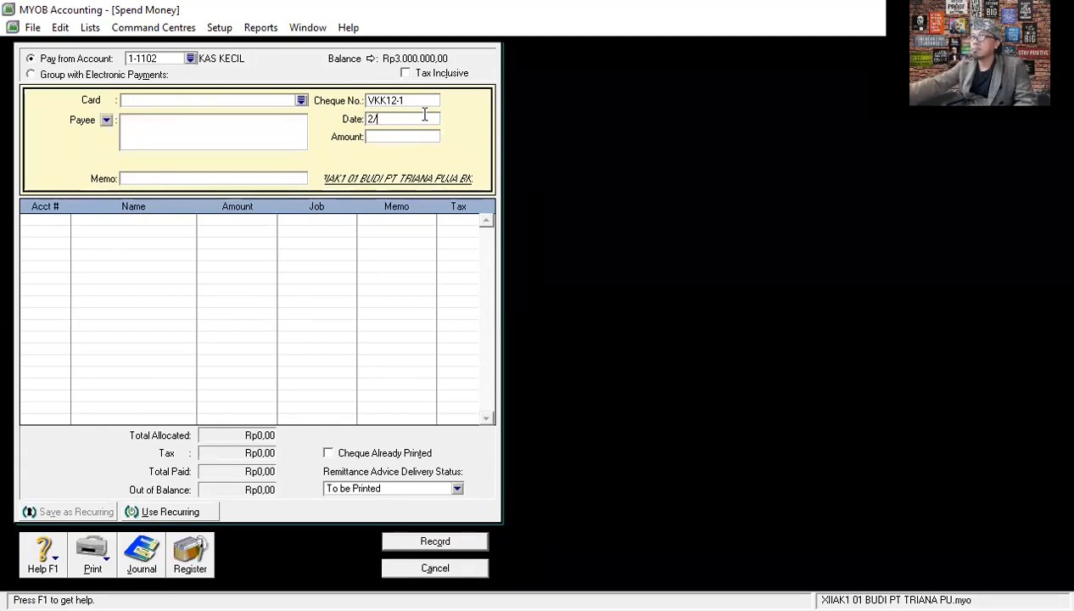
type("12")
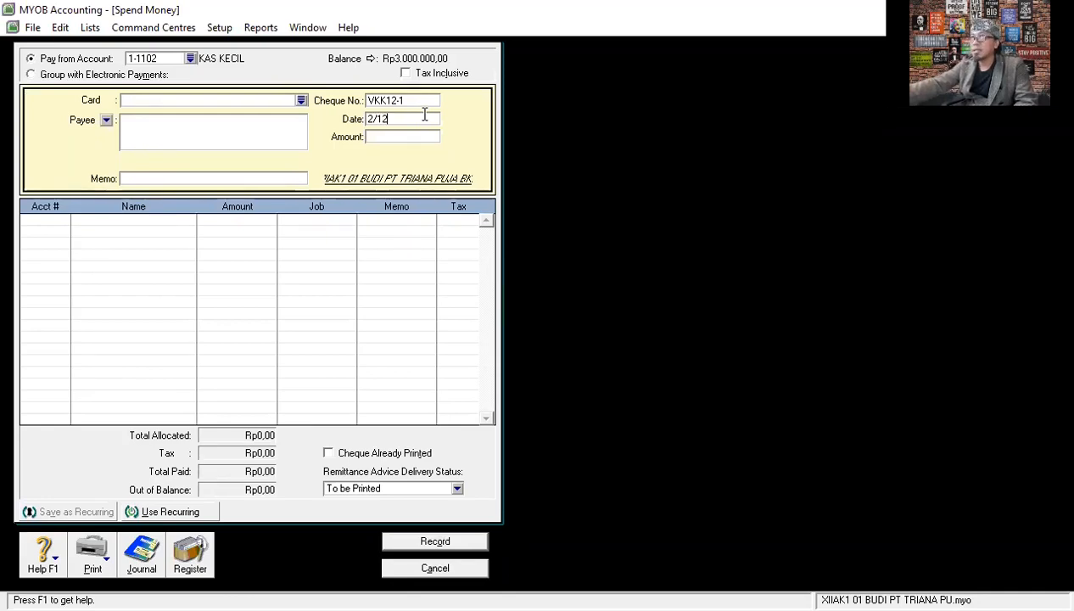
type("/20")
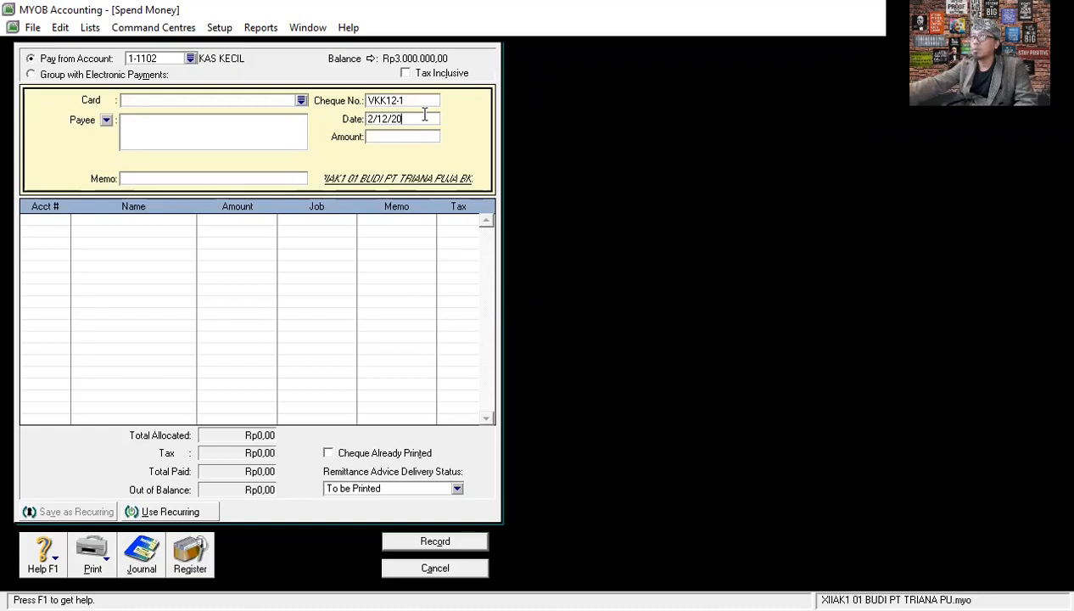
key("Tab")
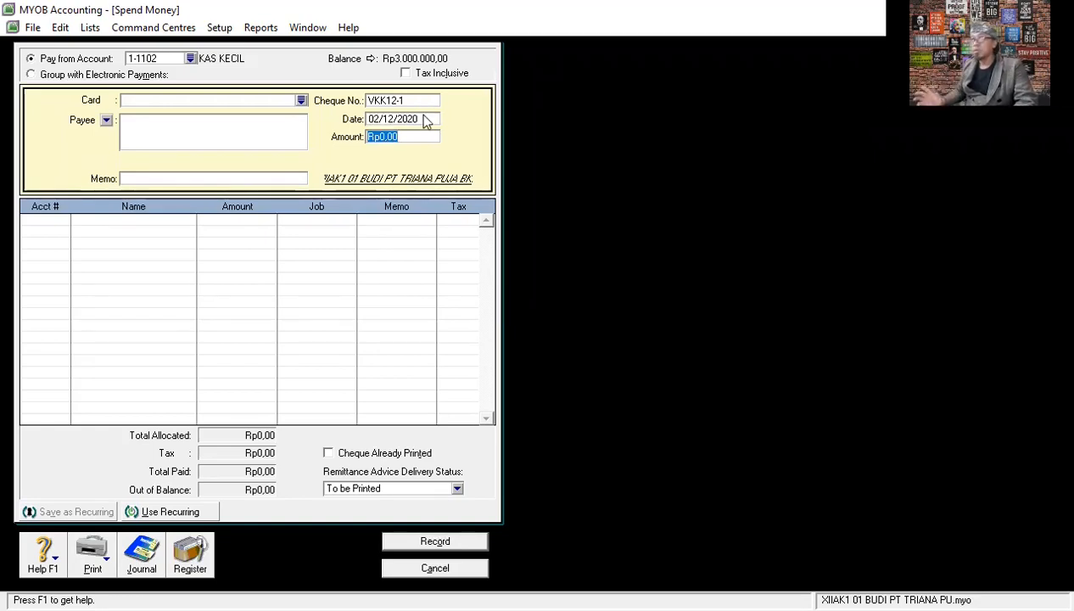
type("700000")
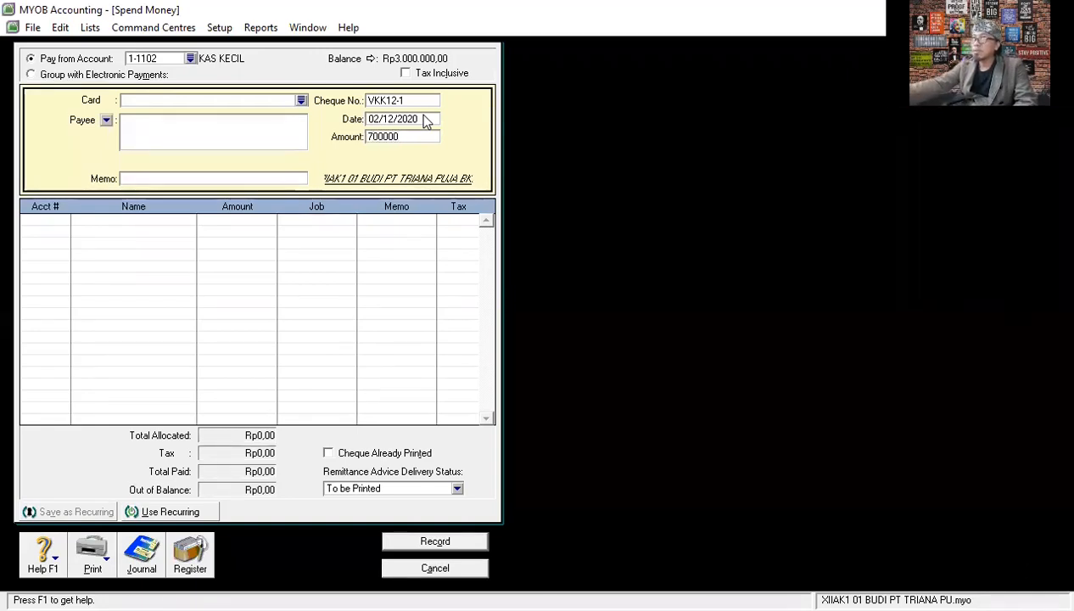
key("Tab")
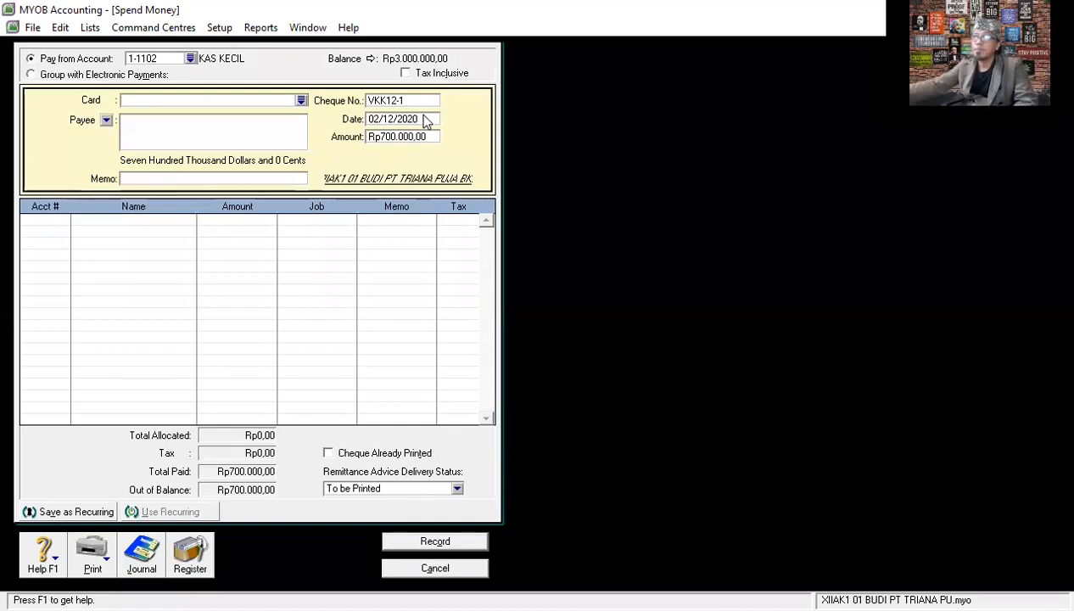
- Enter the memo PEMBAYARAN PEMASANGAN IKLAN for the payment
left_click(152, 178)
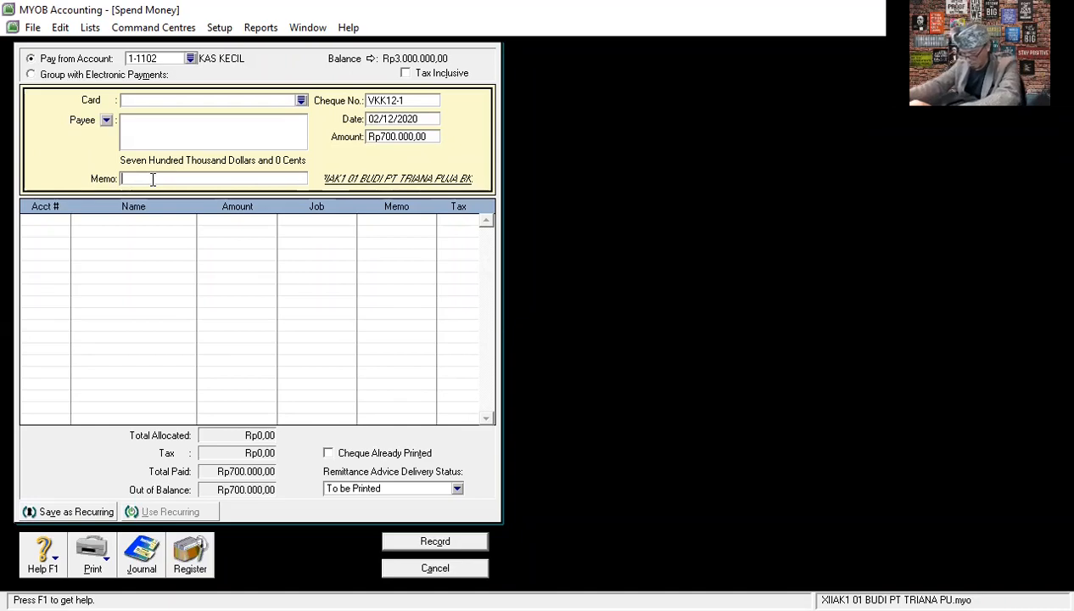
type("PE")
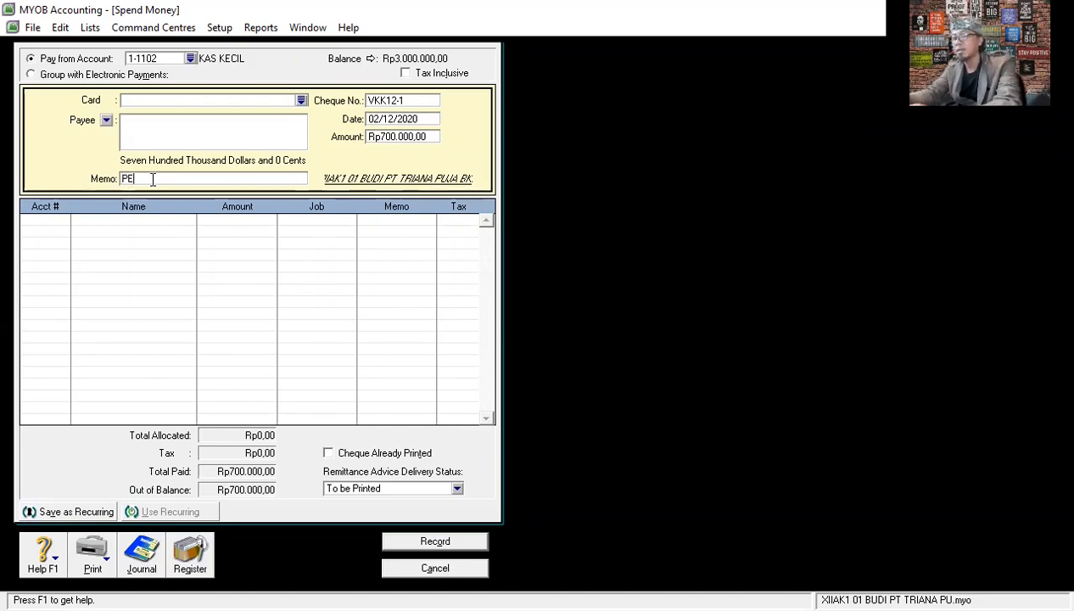
type("MBAYARAN PEMASANGAN IKLAN")
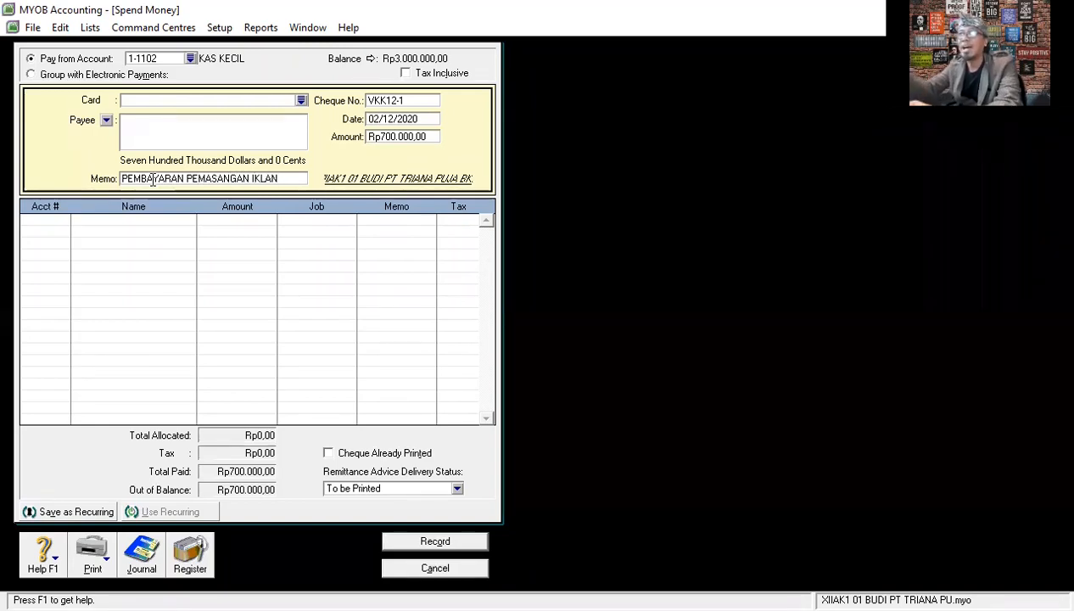
- Allocate the full Rp700.000 to account 1-1402 IKLAN DI BAYAR DIMUKA on the first allocation line
left_click(59, 221)
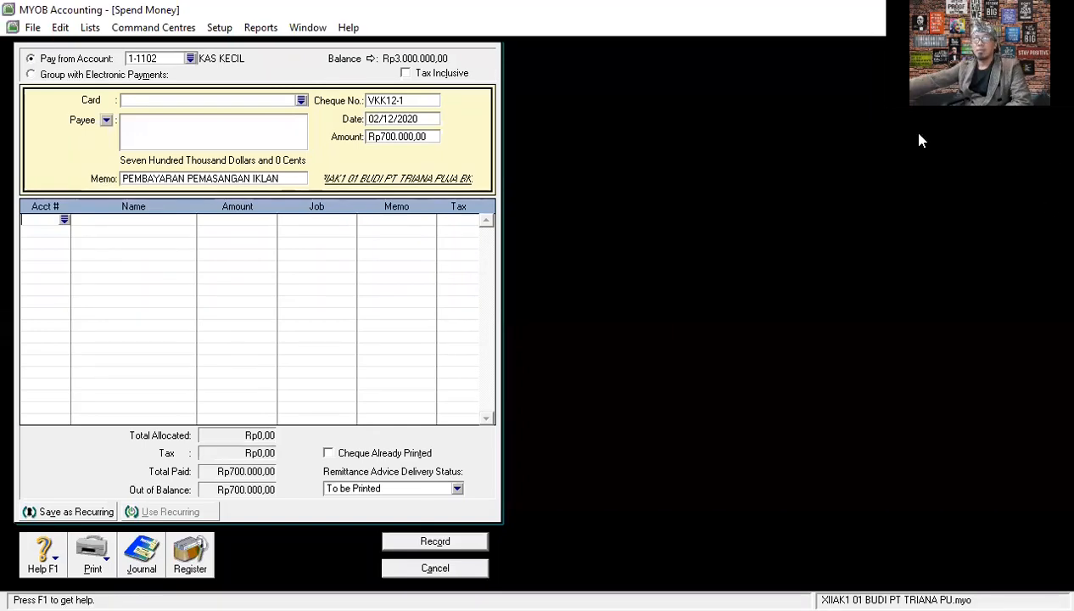
left_click(65, 219)
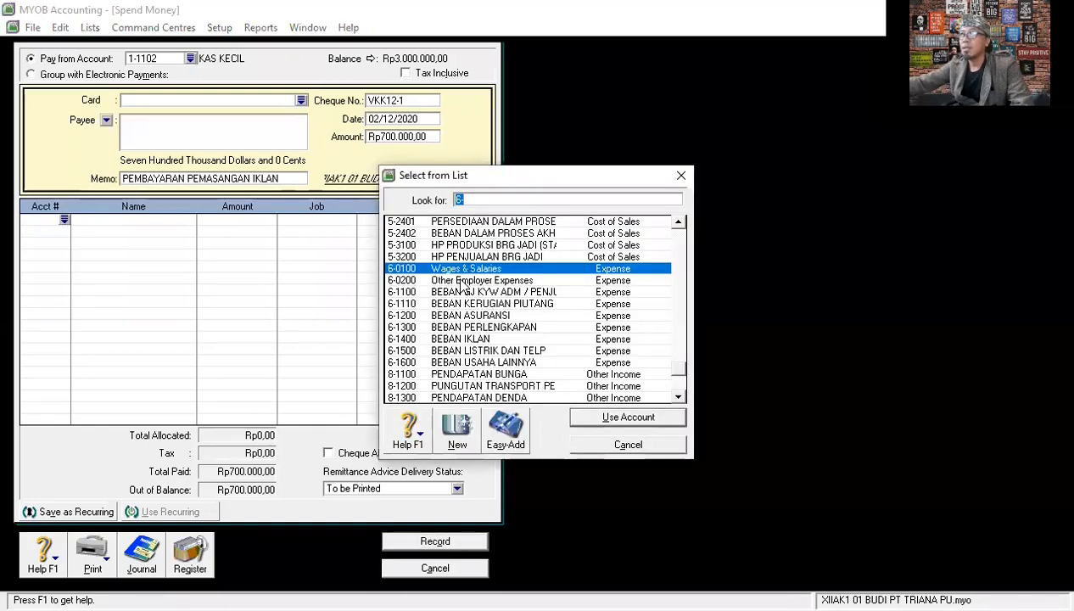
scroll(461, 286, "up", 5)
scroll(461, 285, "up", 10)
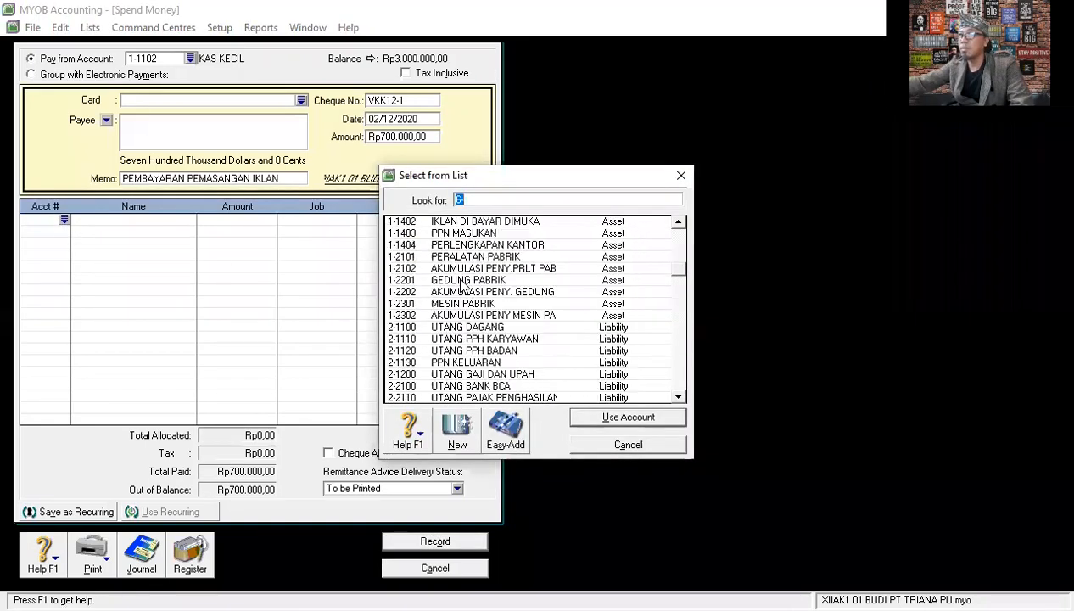
scroll(460, 286, "up", 2)
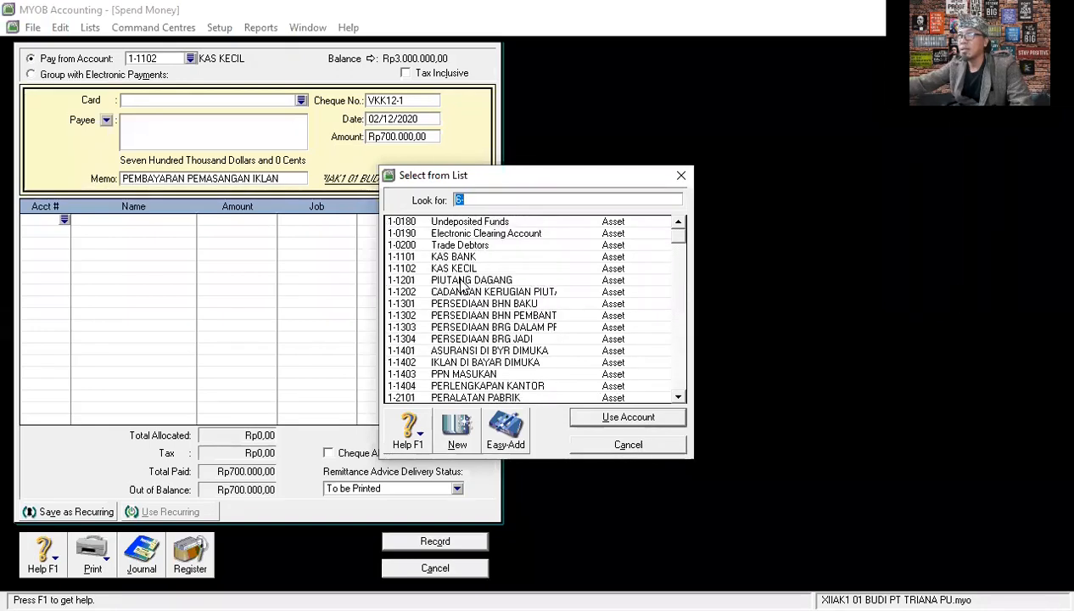
left_click(493, 362)
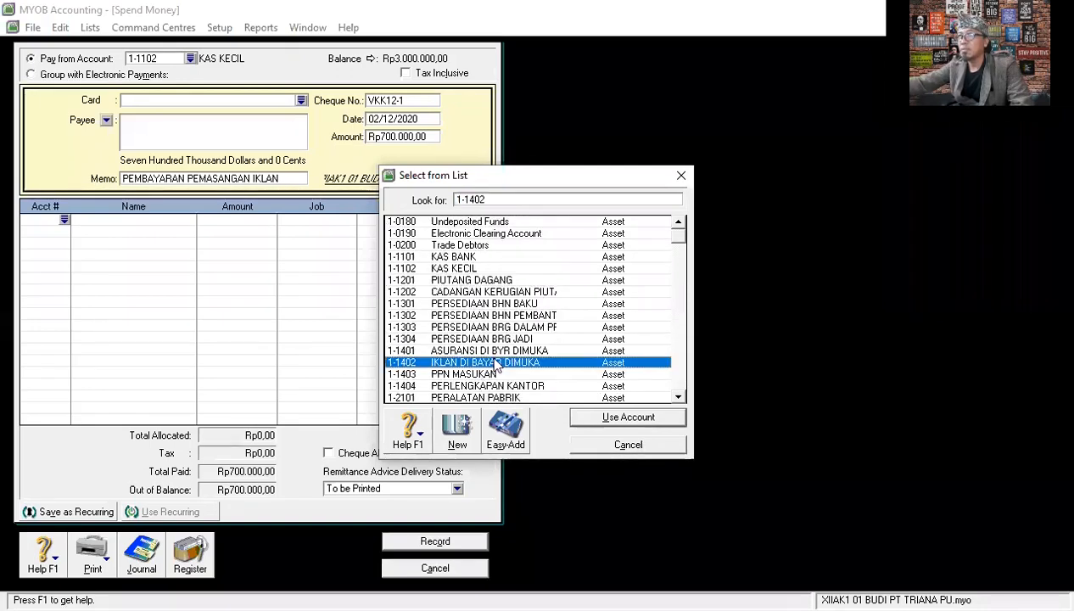
left_click(640, 421)
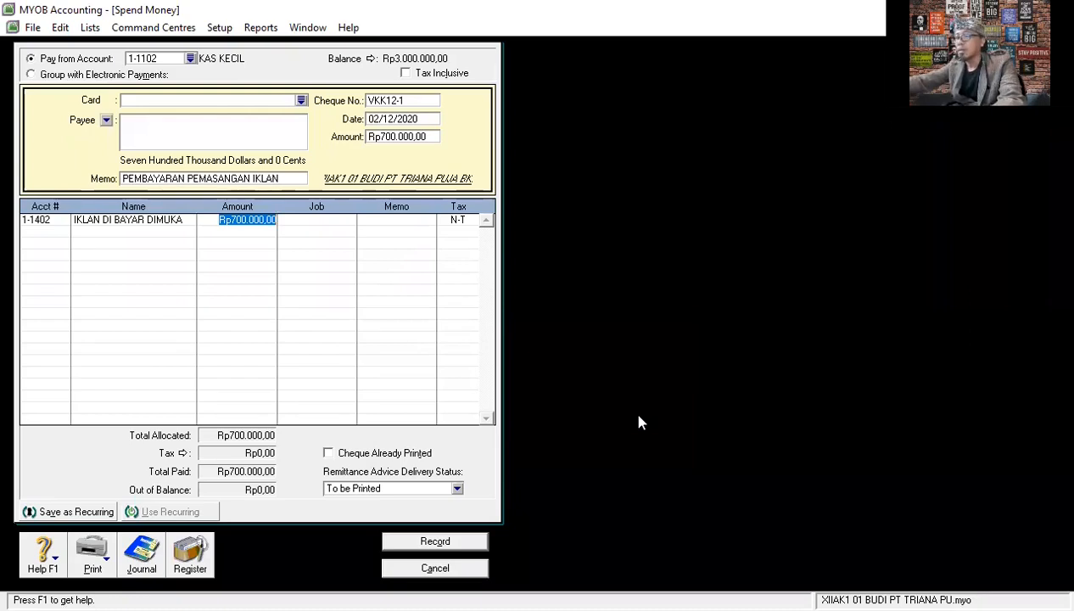
key("Return")
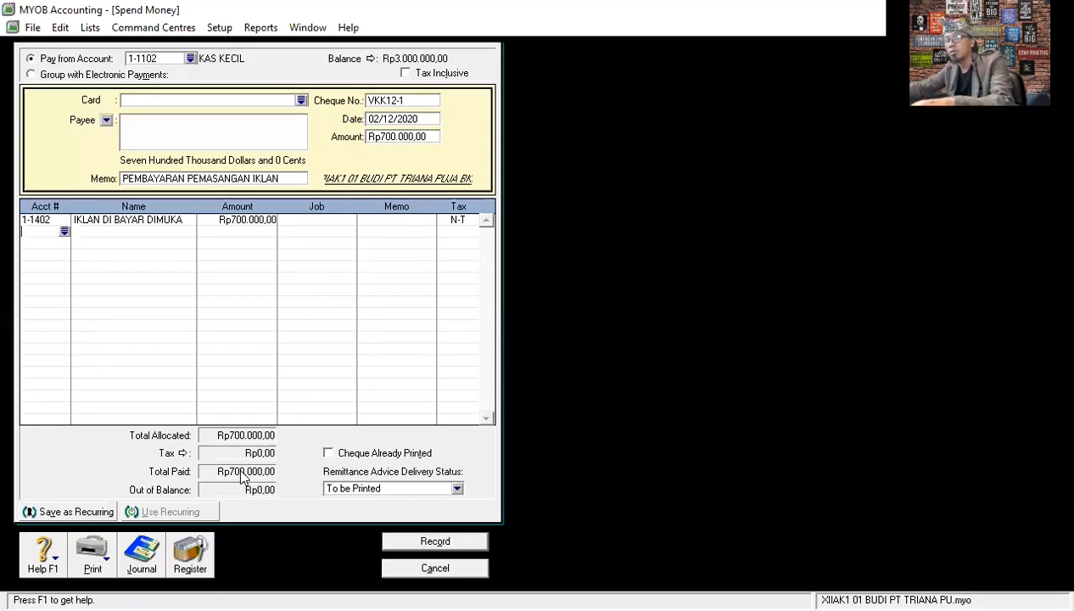
- Check the transaction recap, record the advertising payment and leave the Spend Money form
key("ctrl+r")
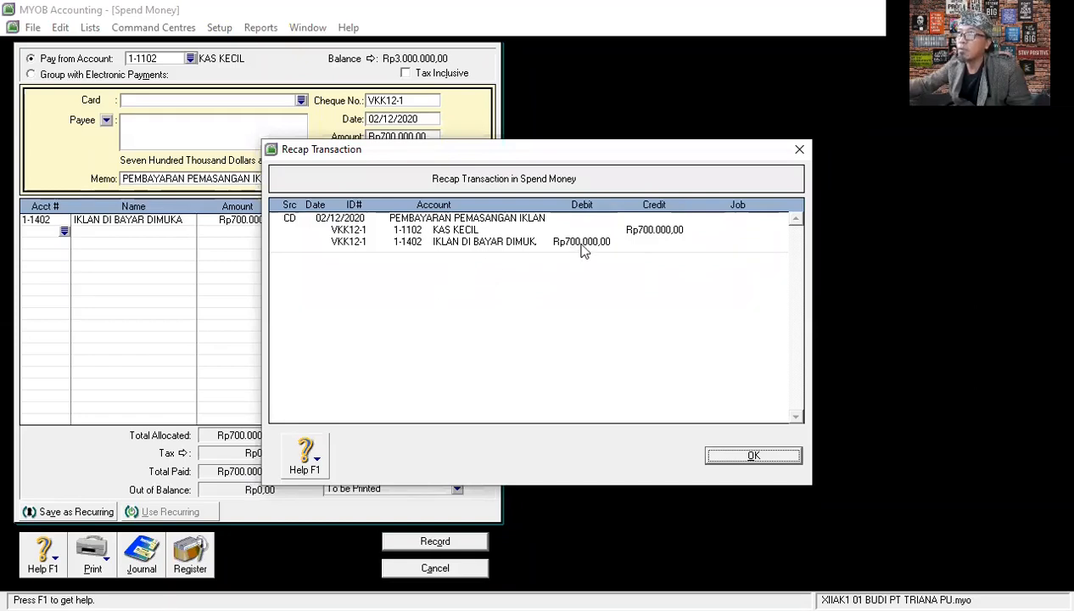
left_click(725, 456)
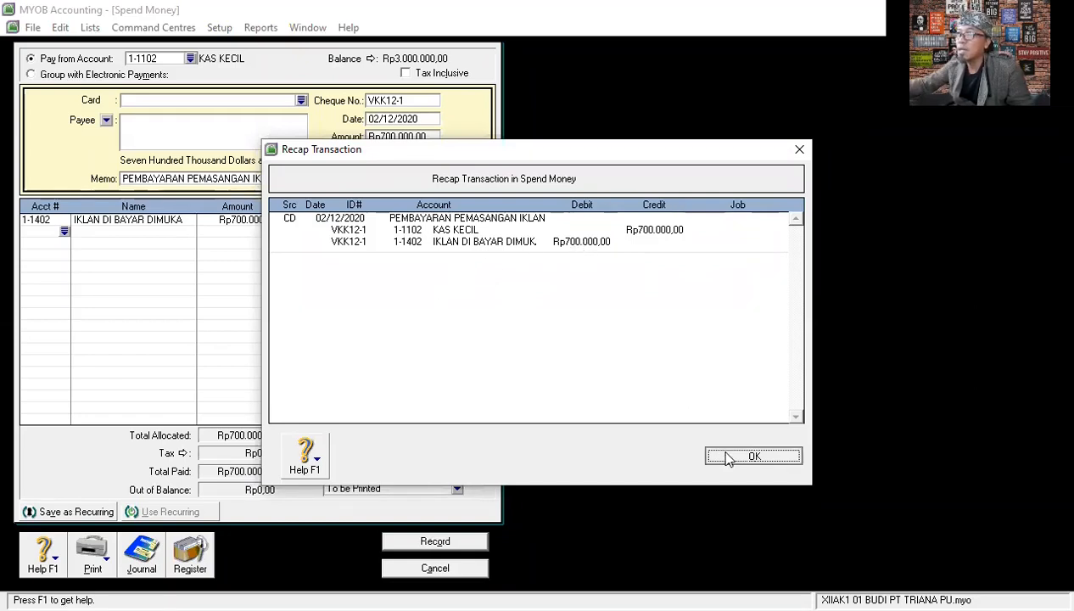
left_click(435, 541)
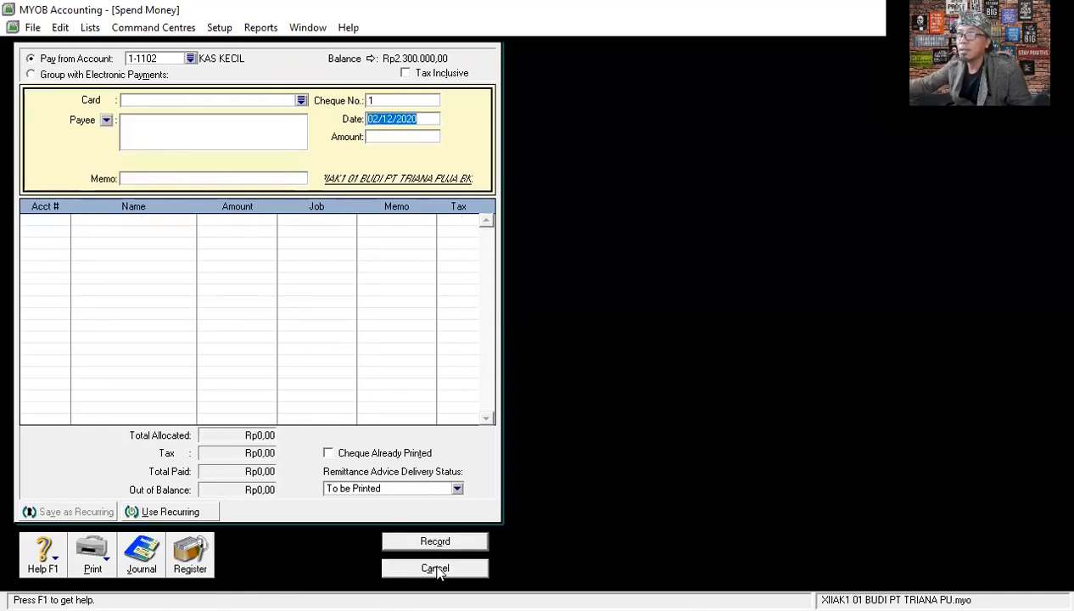
left_click(436, 569)
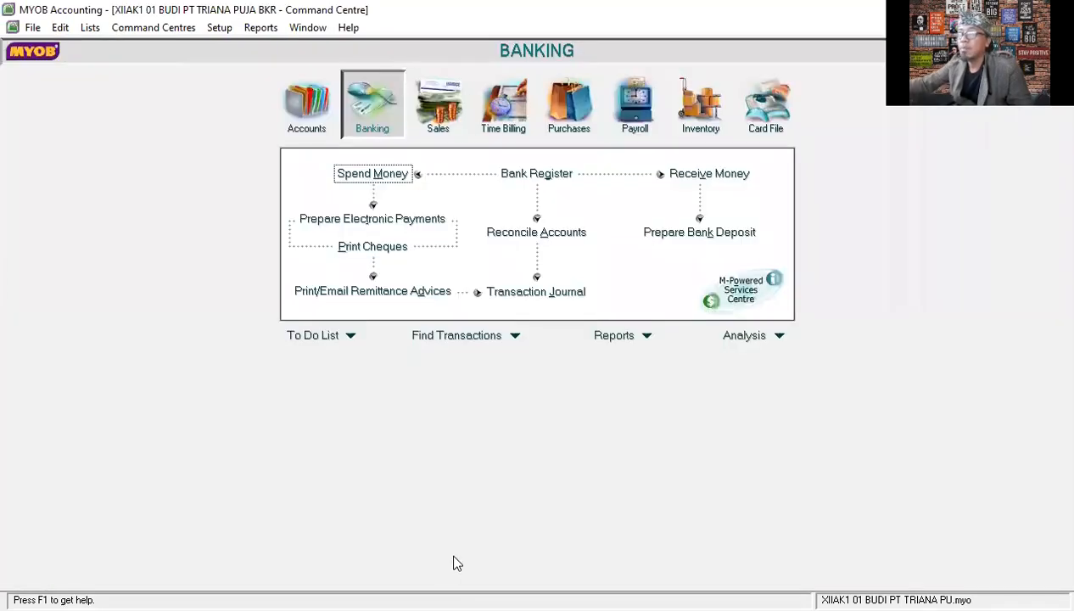
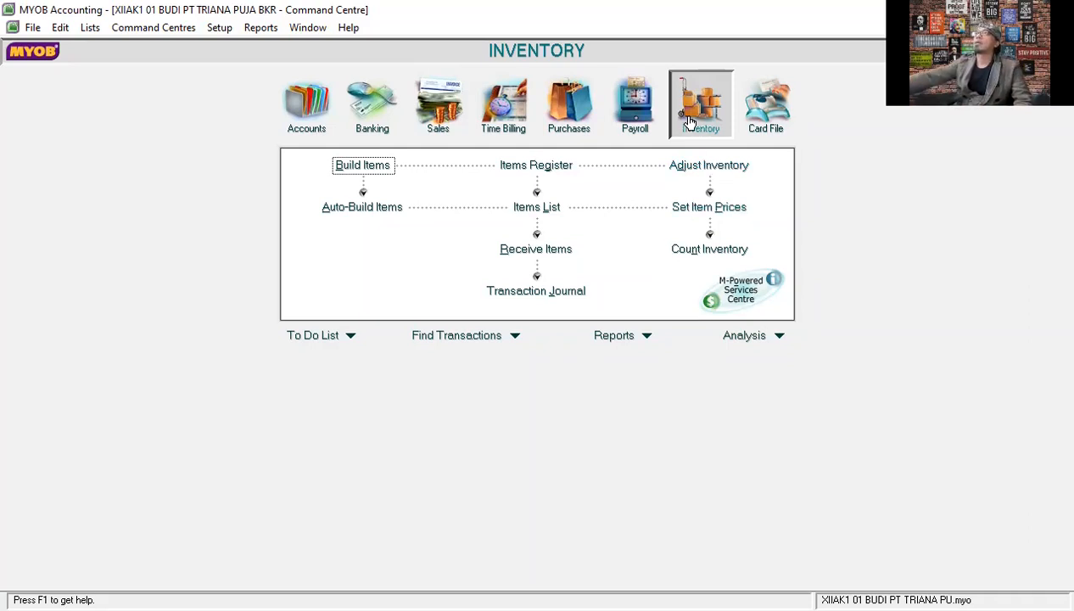
- Start a new inventory adjustment and set its inventory journal number to BM12-1
left_click(709, 166)
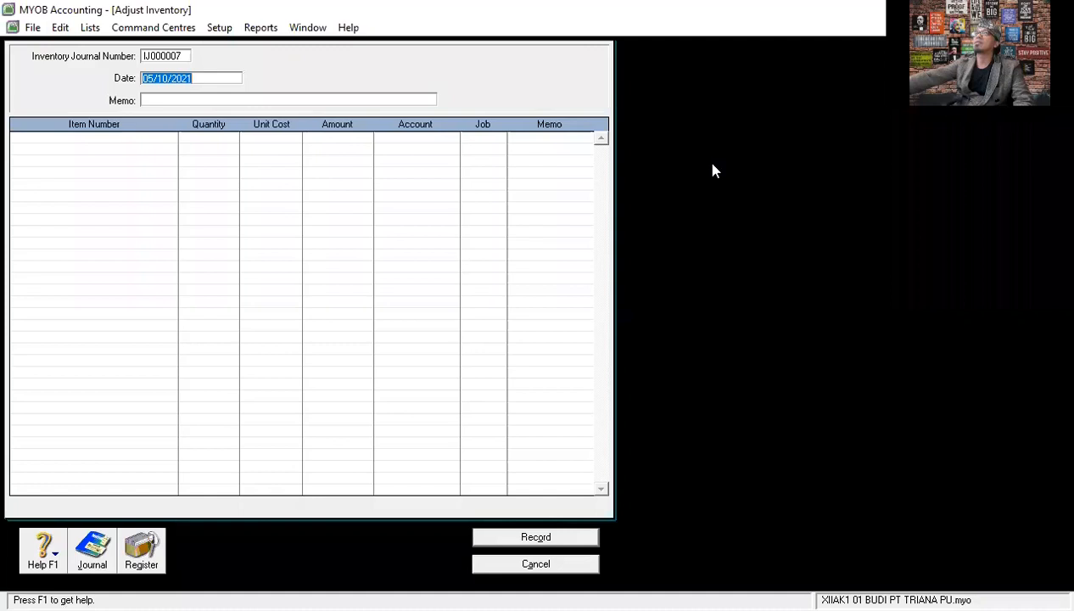
left_click(181, 55)
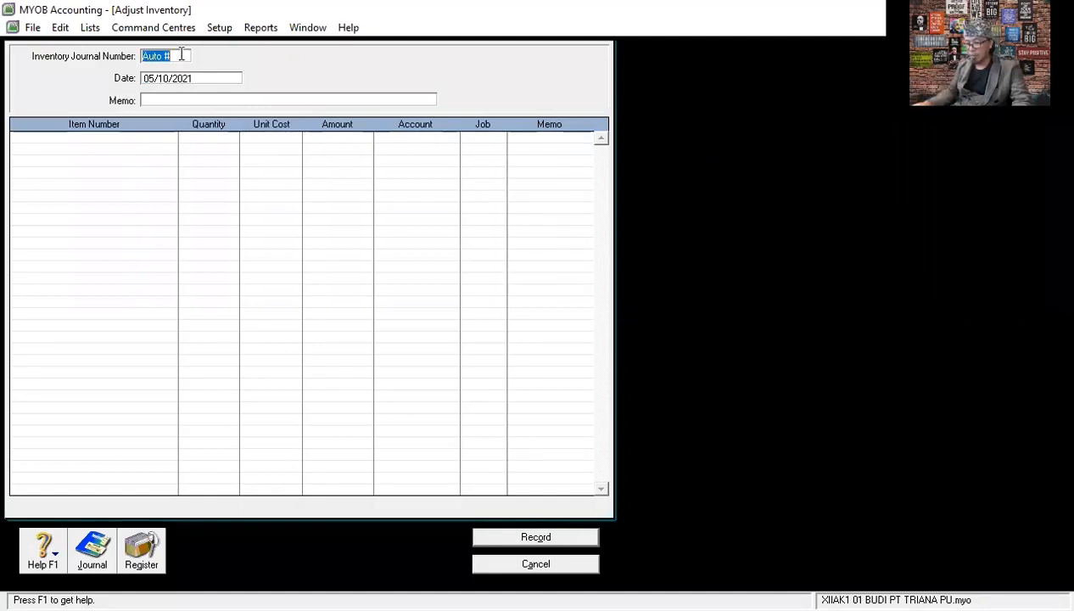
type("BM")
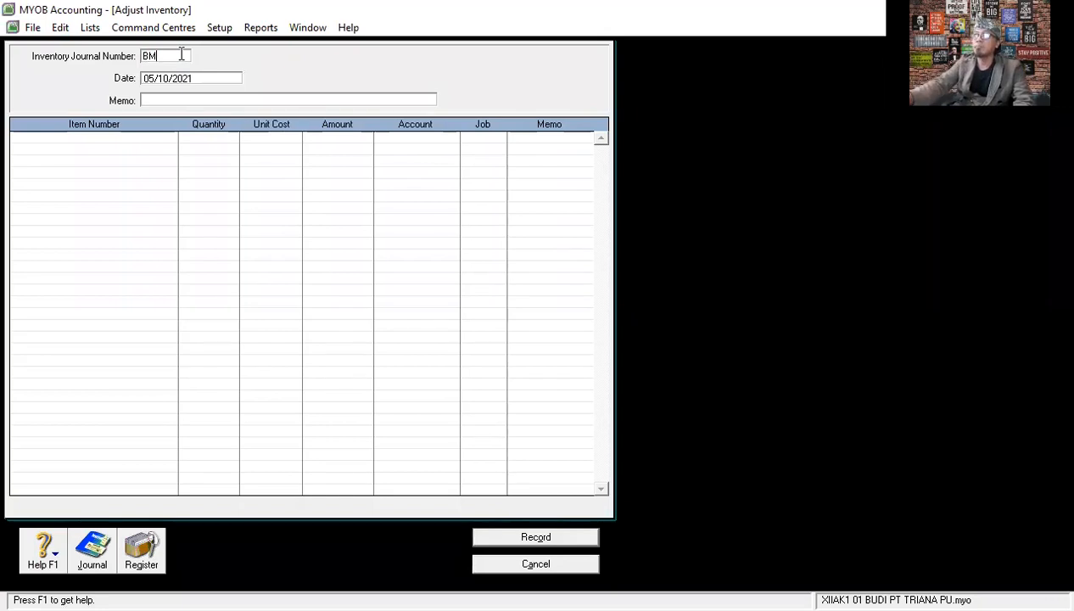
type("12-1")
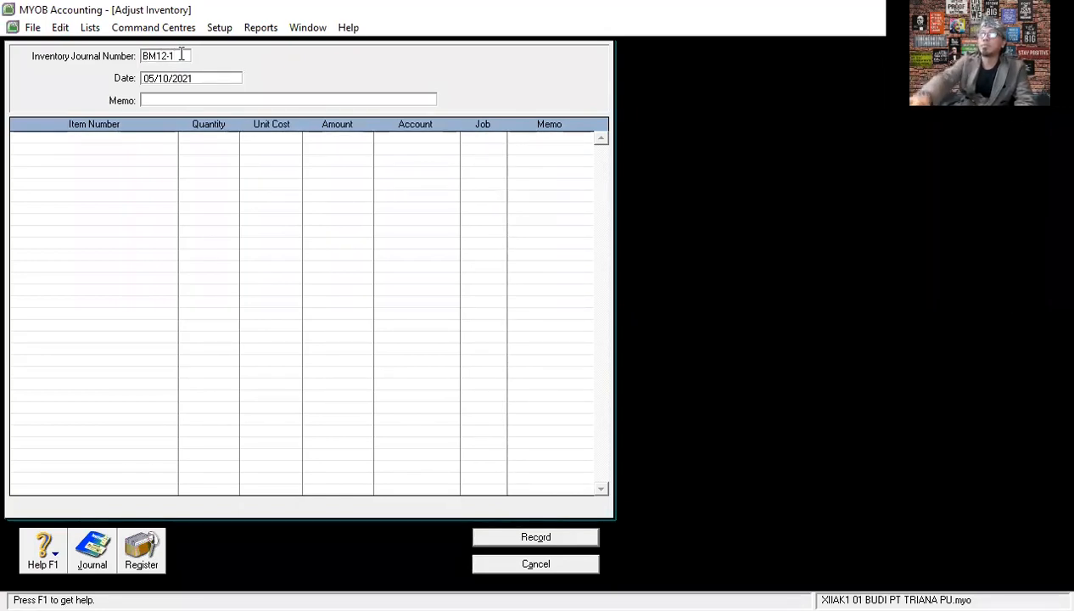
key("Tab")
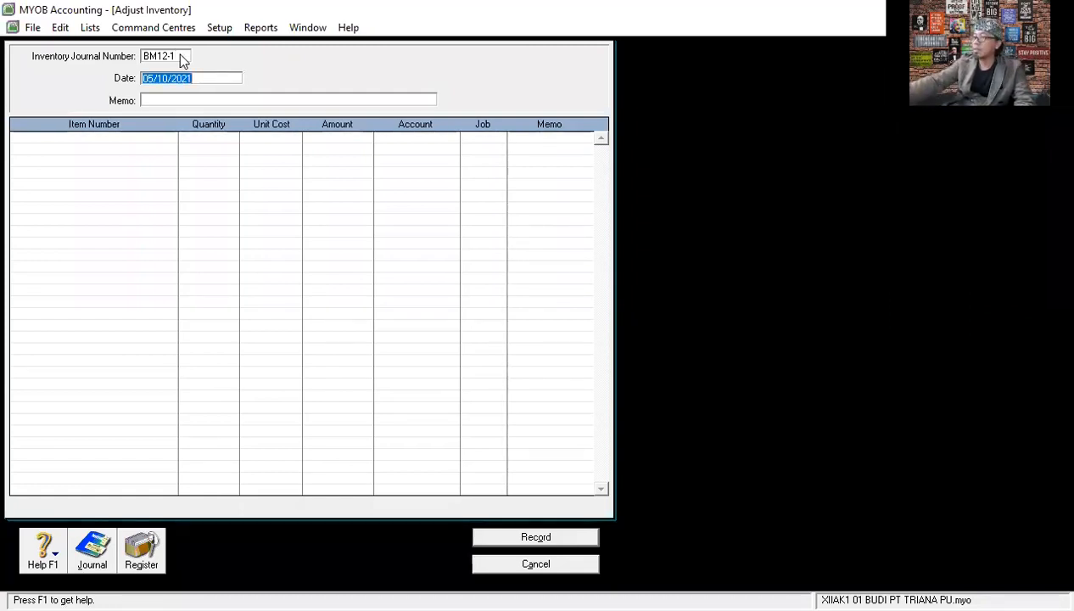
- Set the inventory adjustment's date to 07/12/2020
type("7/12/")
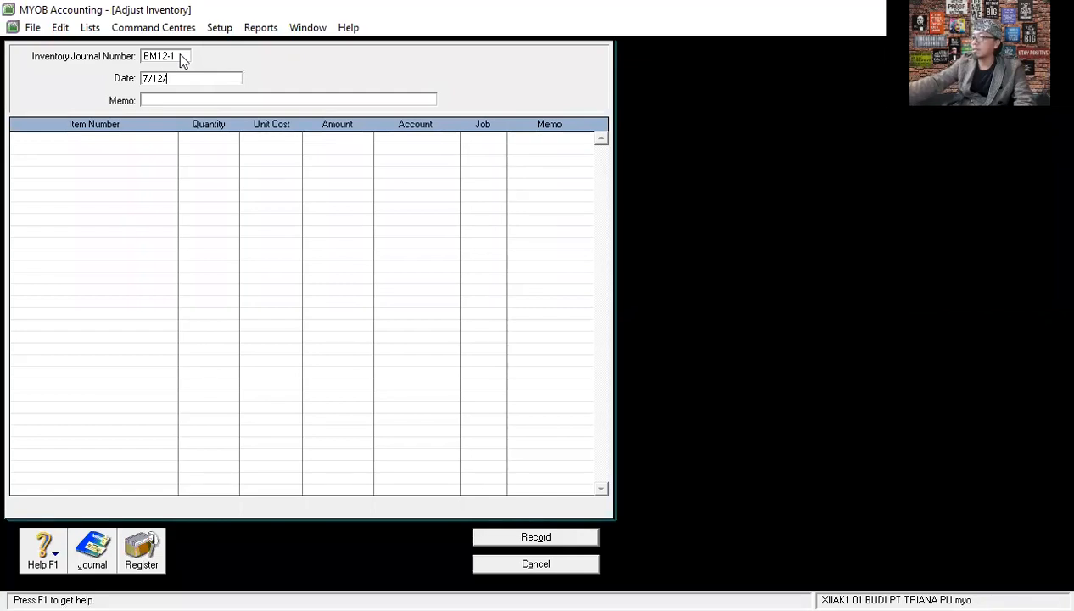
type("250")
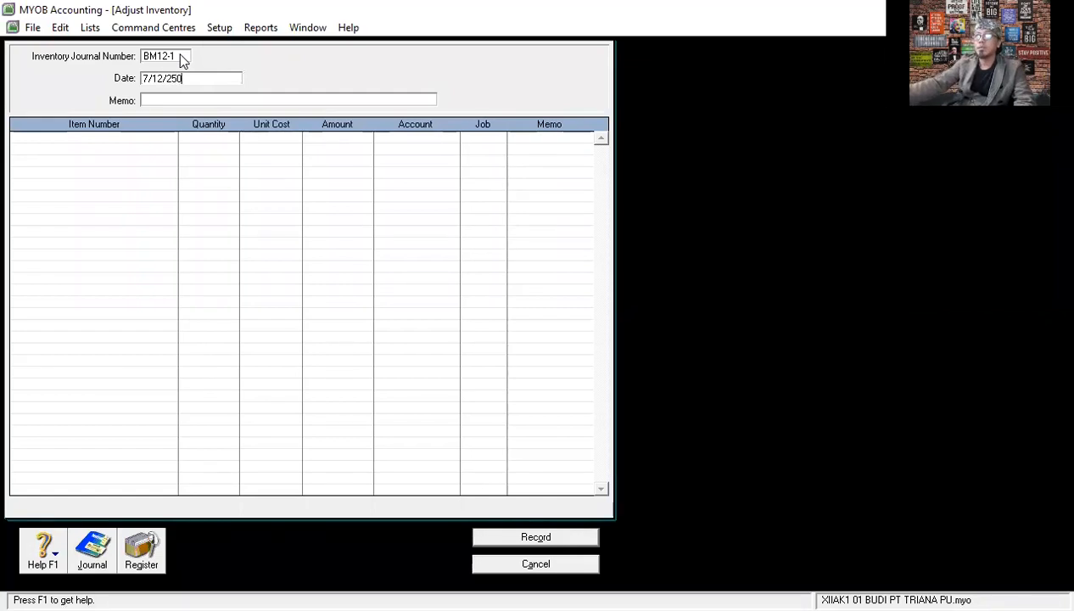
key("BackSpace")
key("BackSpace")
type("0")
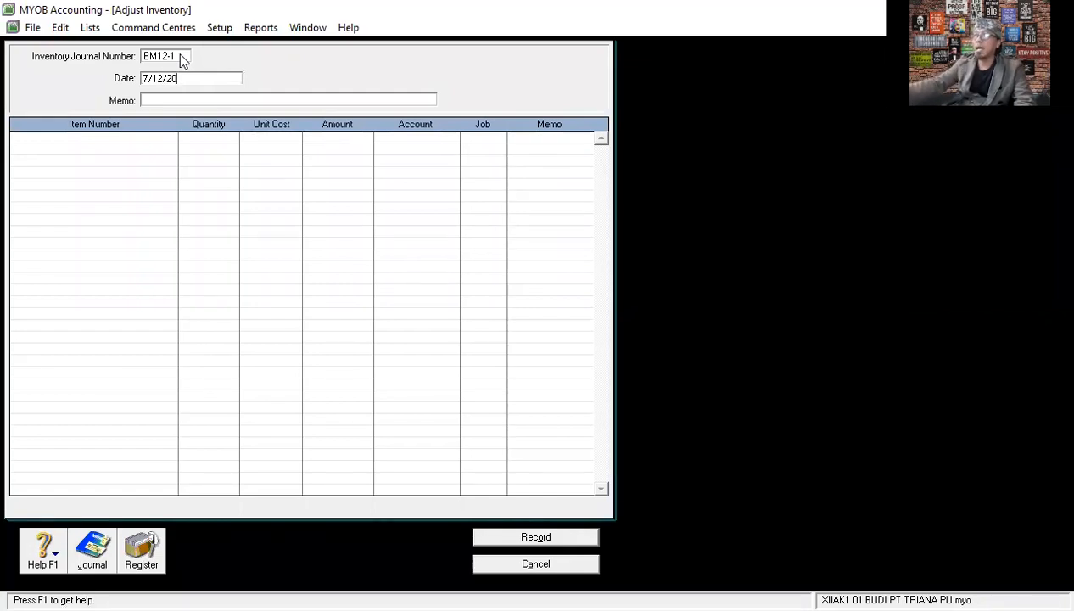
key("Tab")
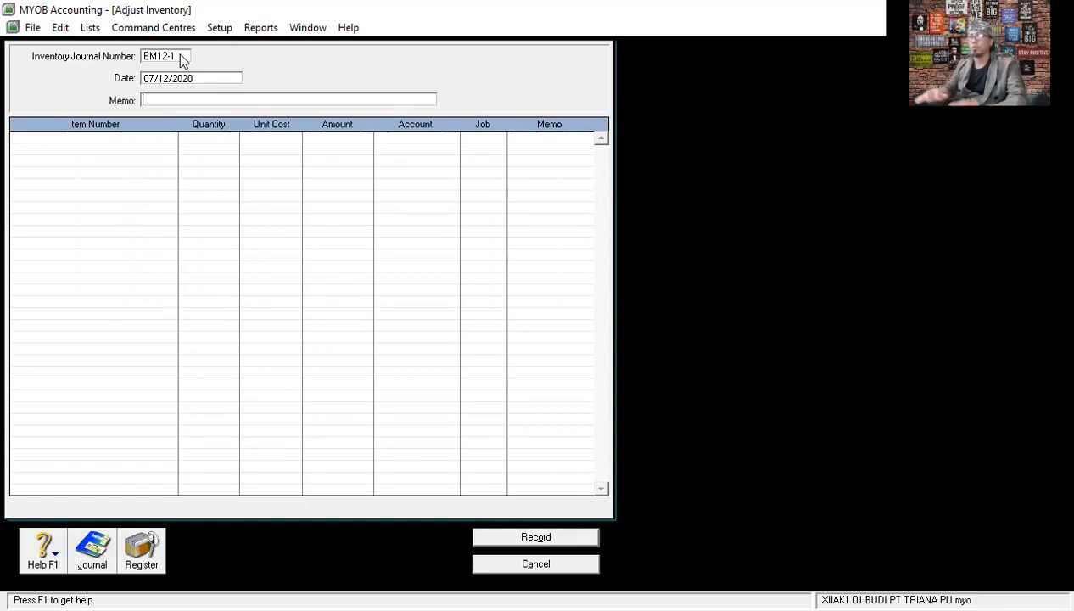
- Enter the memo PEMAKAIAN BAHAN BAKU UTK PRODUKSI RAINBOW CAKE for the adjustment
type("PEMAKAIAN BAHAN BAKU UTK")
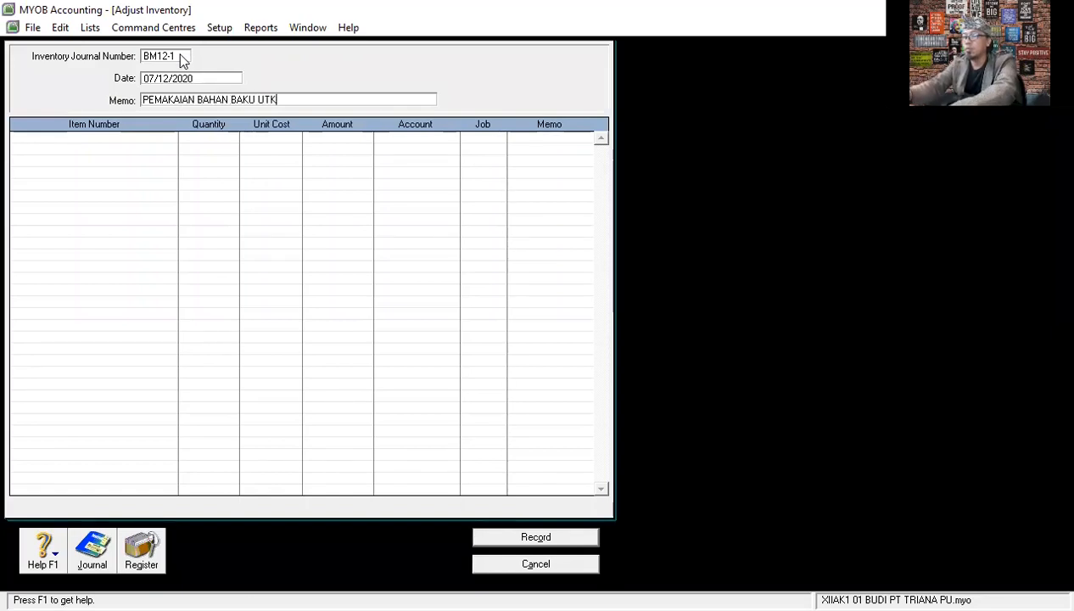
type(" PRODUKSI")
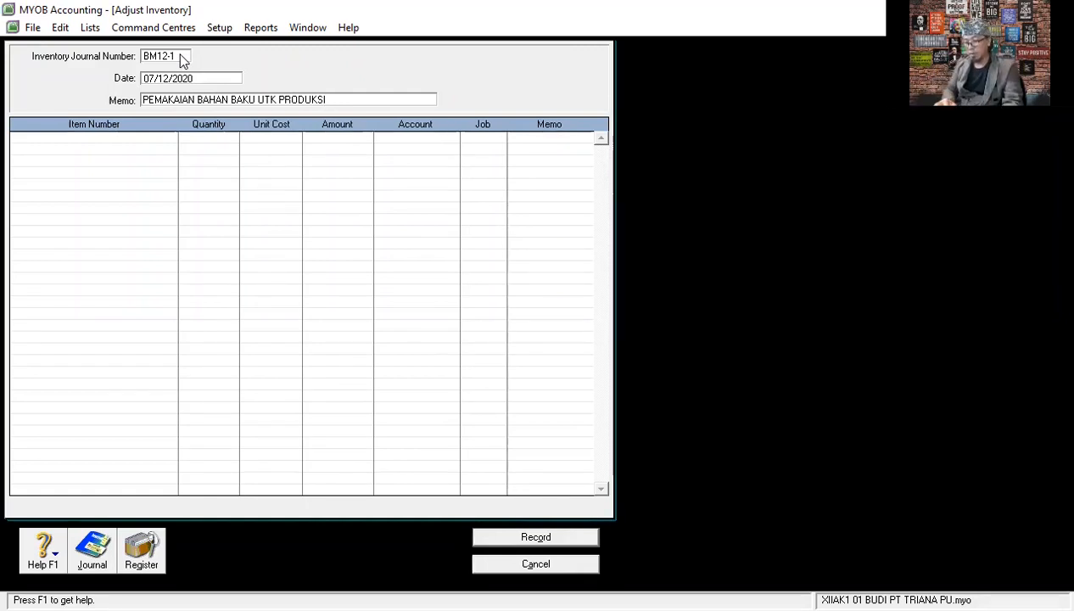
type(" RA")
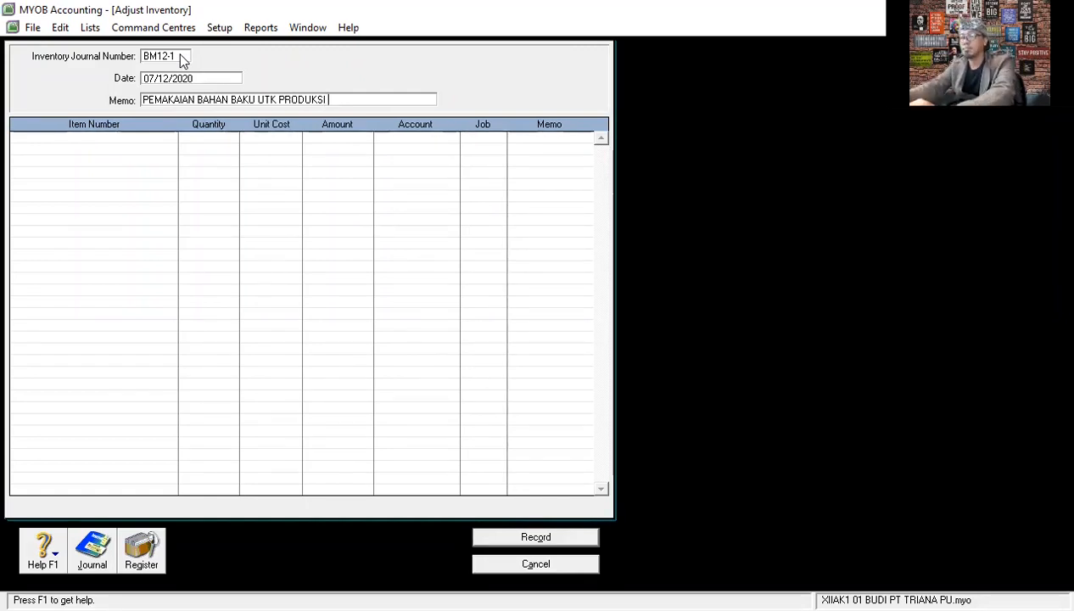
type("INBOW ")
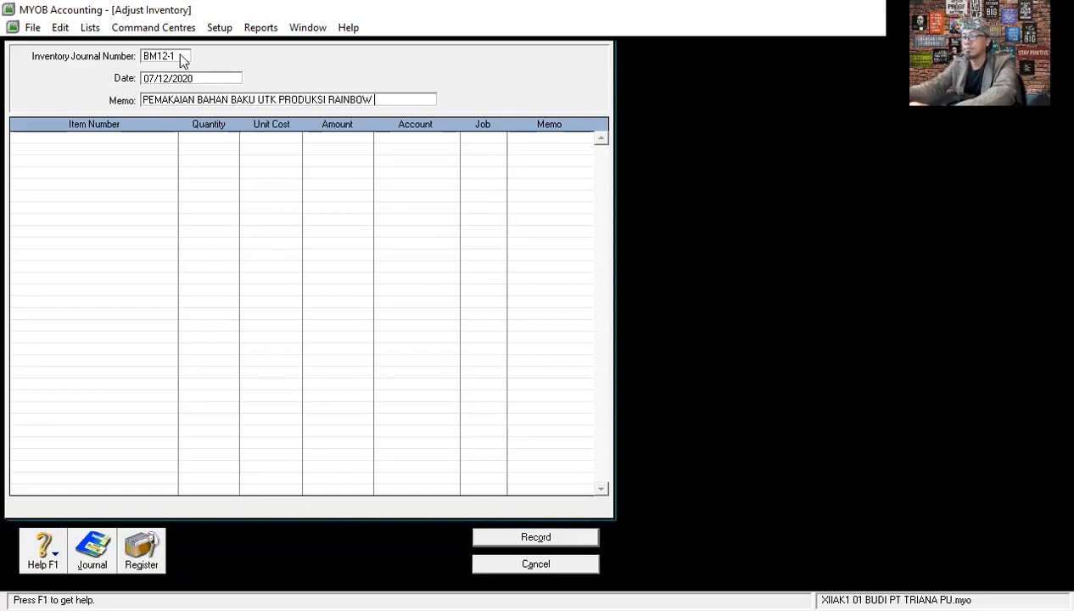
type("CAKE")
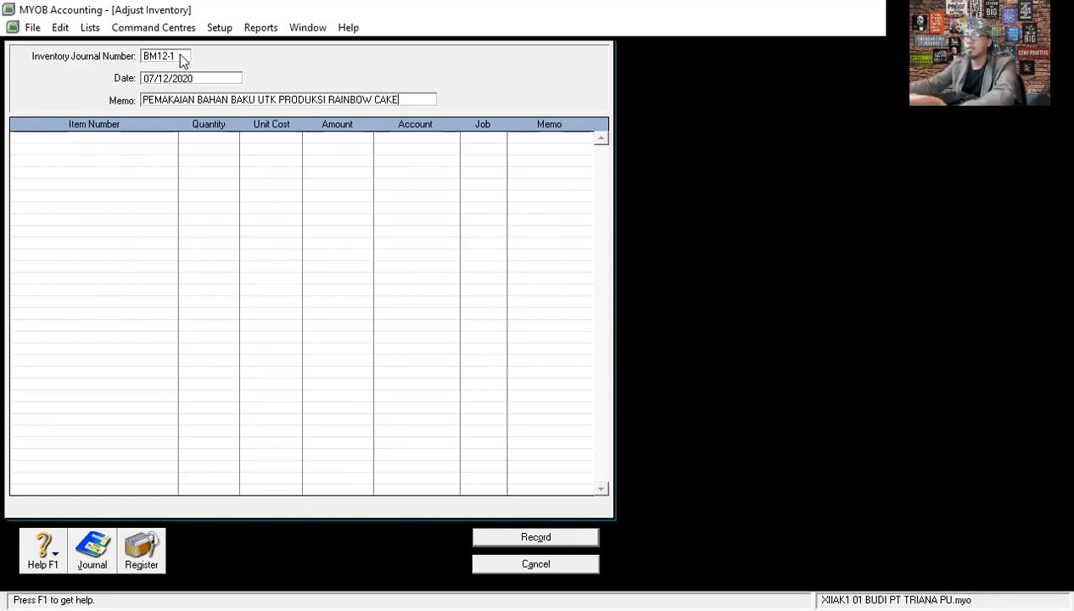
key("Tab")
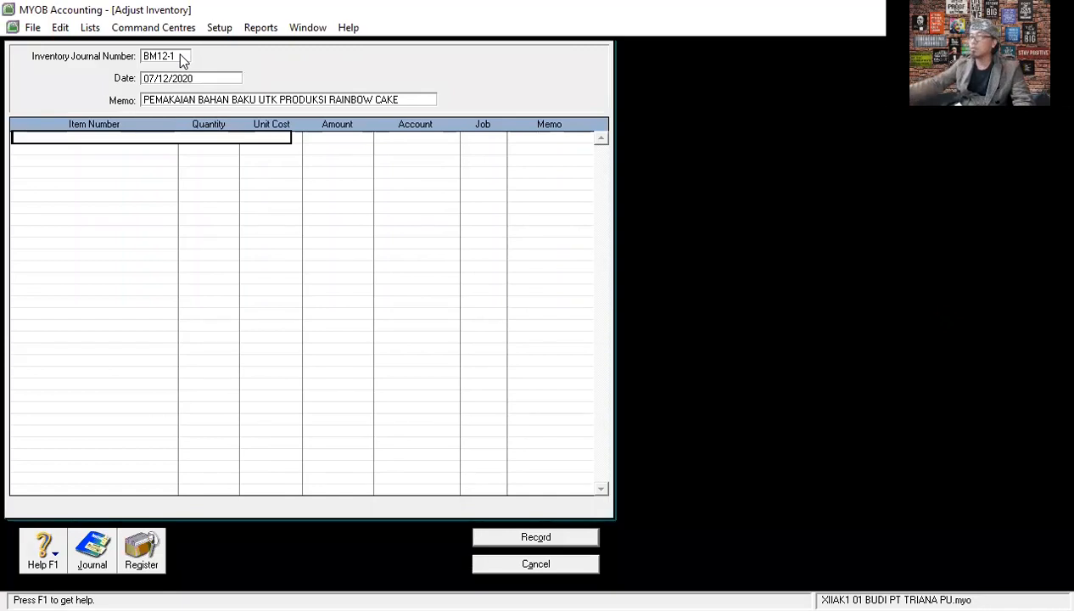
- Add item P001 TEPUNG TERIGU on the first adjustment line with a quantity of -30
key("Tab")
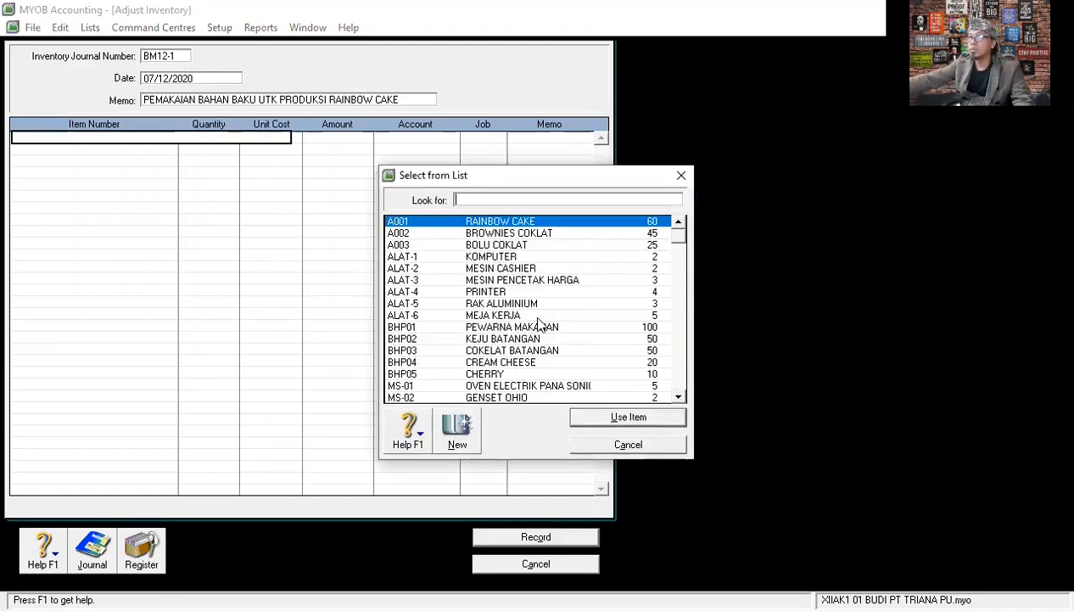
scroll(539, 322, "down", 2)
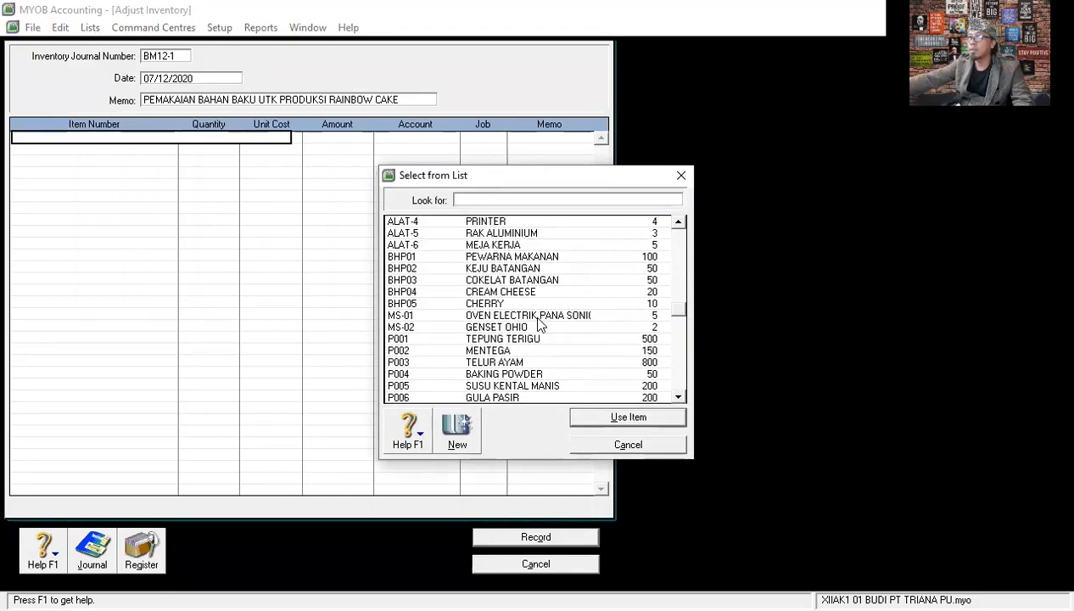
scroll(523, 304, "up", 2)
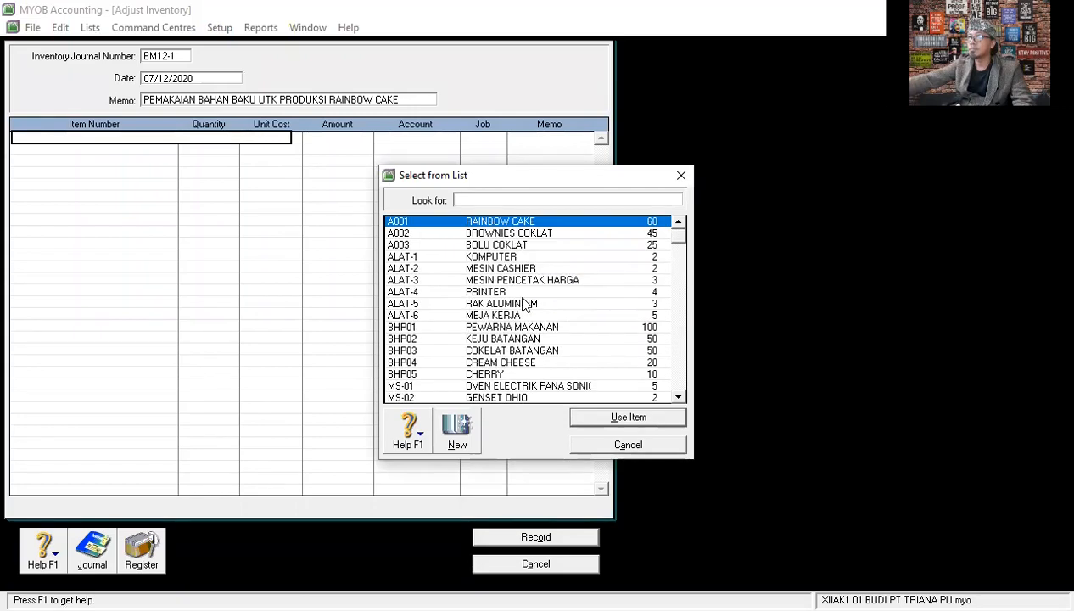
scroll(523, 303, "down", 4)
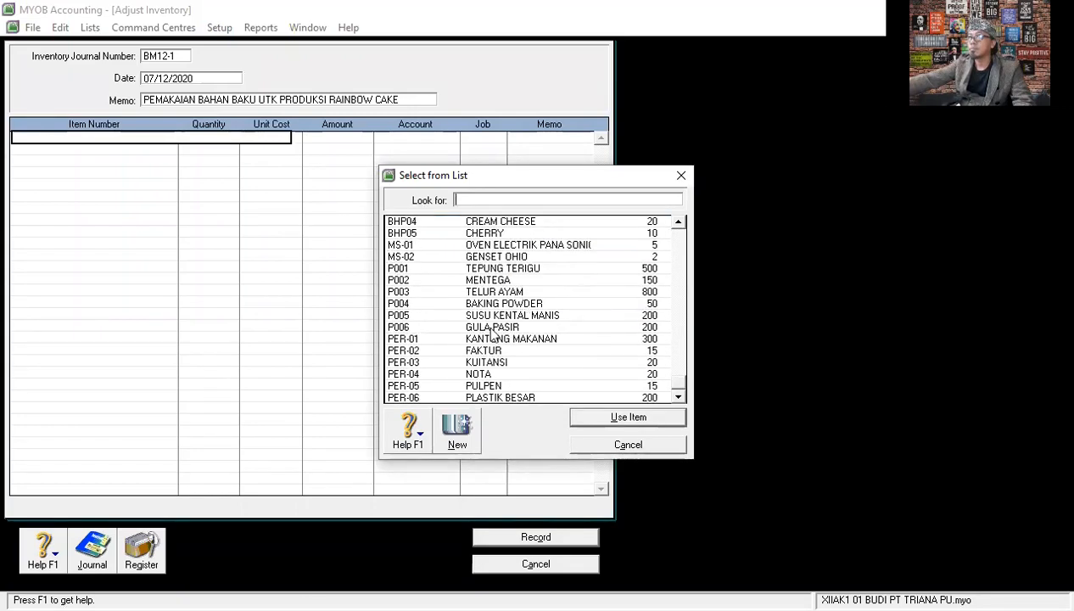
scroll(492, 334, "up", 1)
scroll(492, 334, "up", 1)
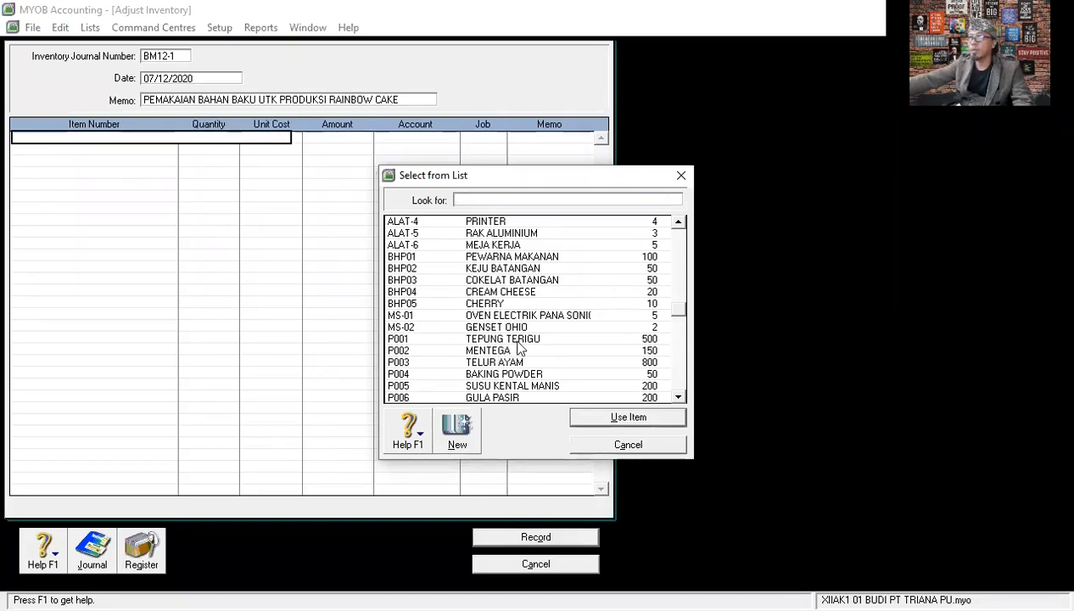
left_click(514, 340)
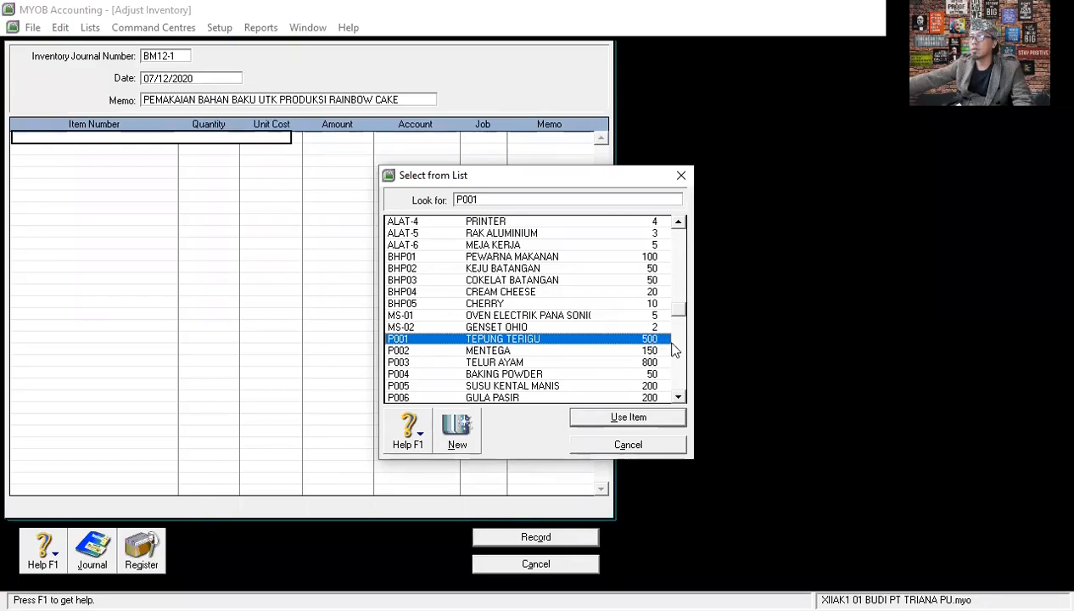
double_click(535, 339)
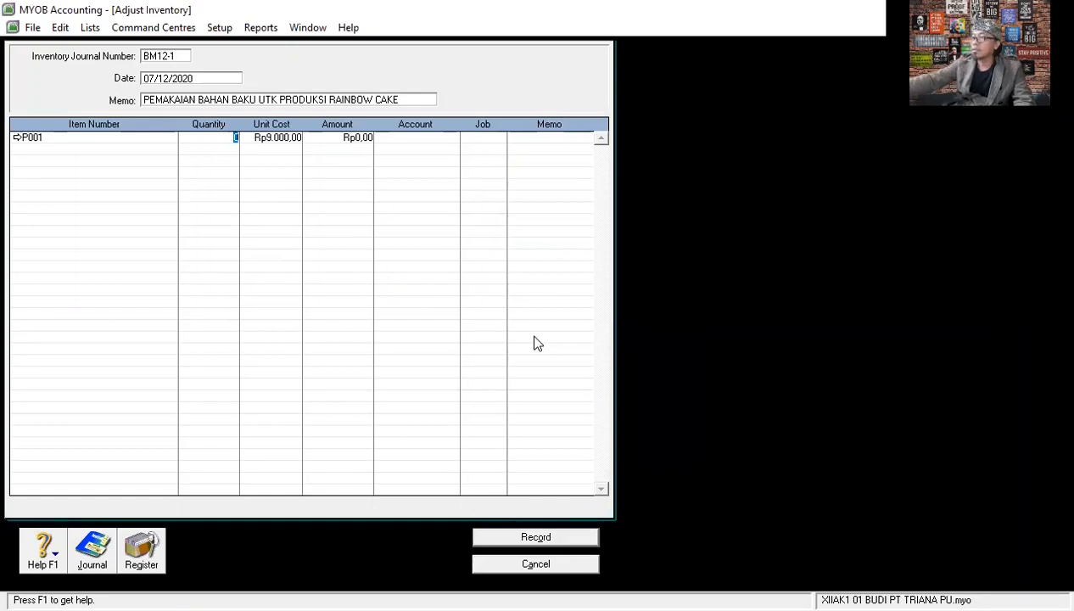
type("-")
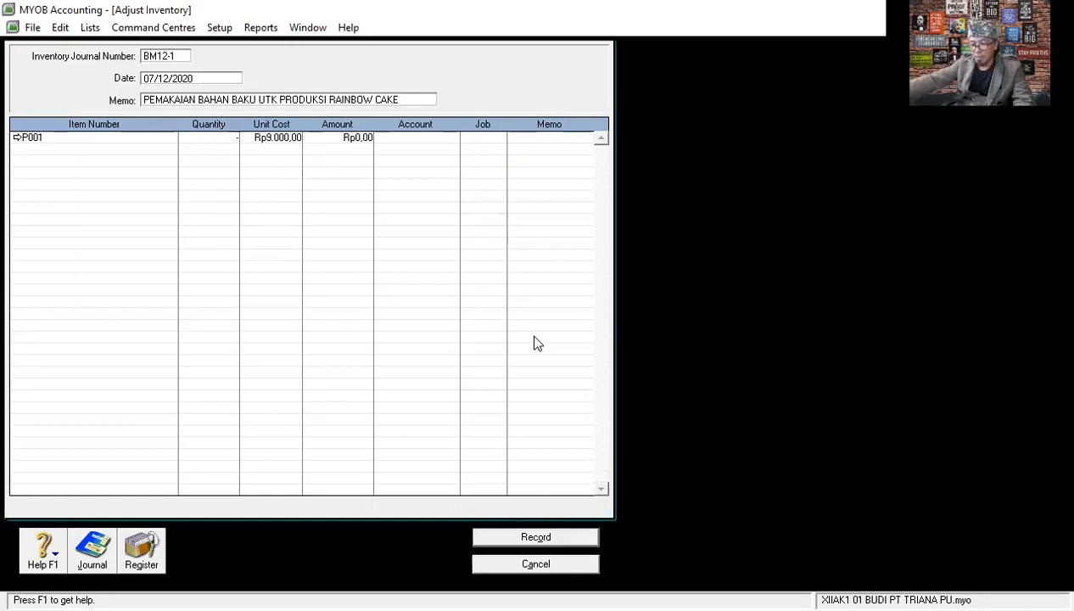
type("30")
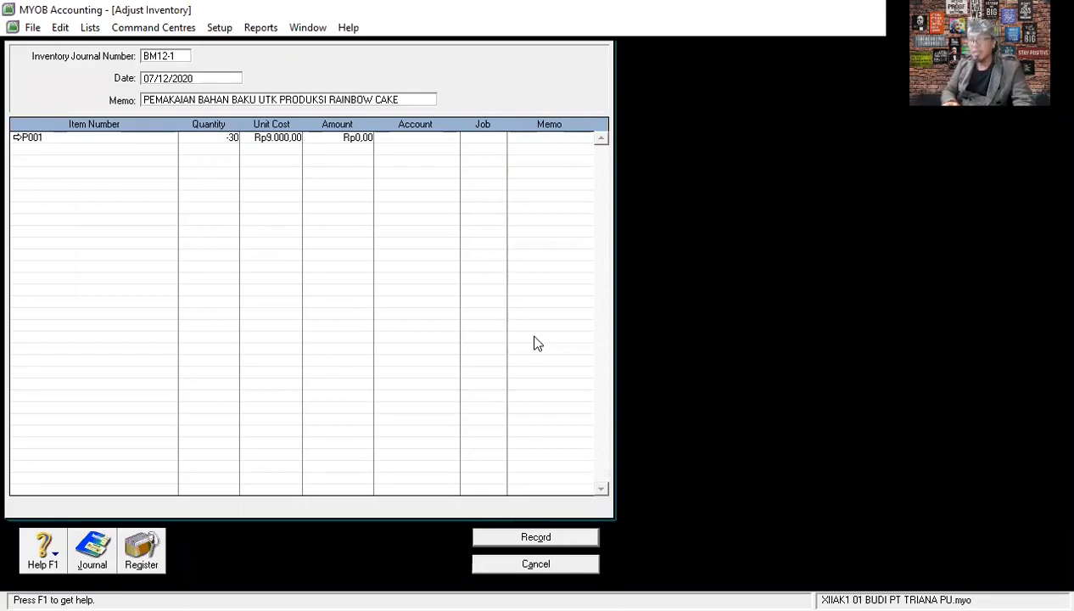
key("Tab")
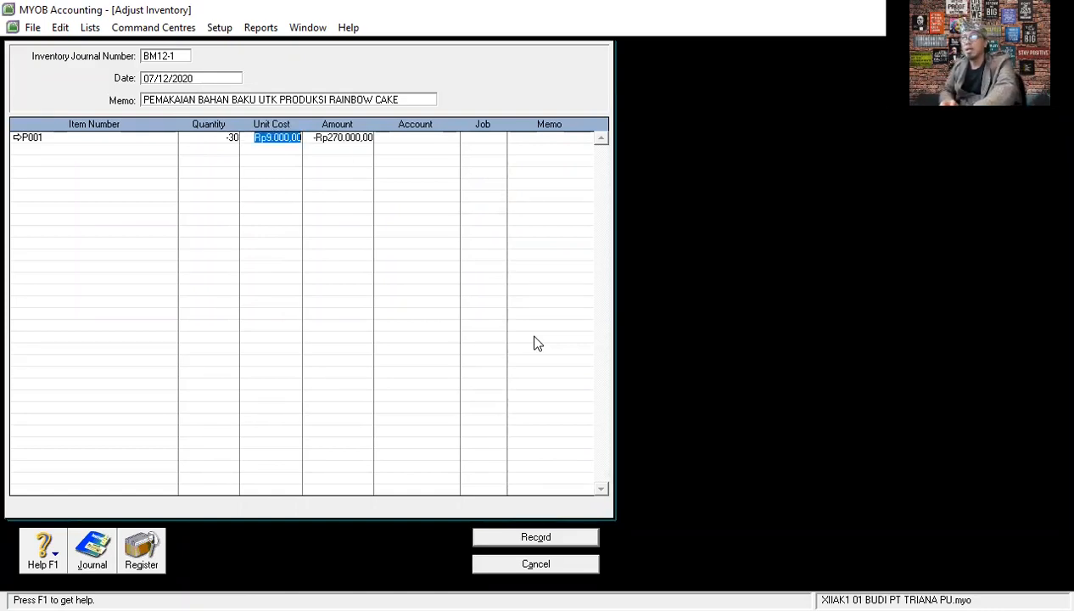
- Assign account 1-1303, the goods-in-process inventory, to the P001 line and complete the line without a job or memo
key("Tab")
key("Tab")
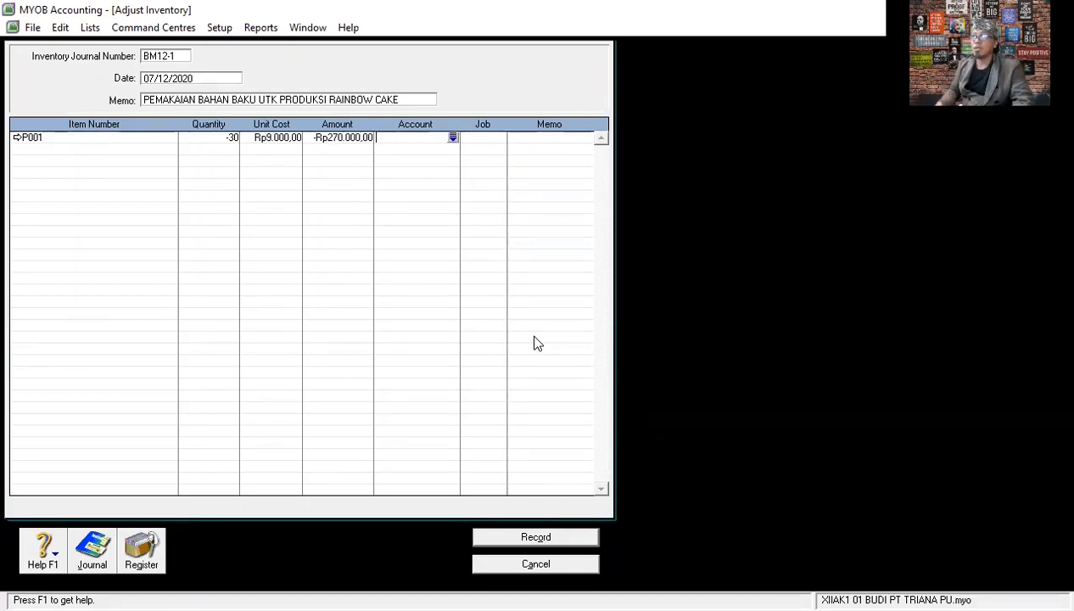
left_click(453, 137)
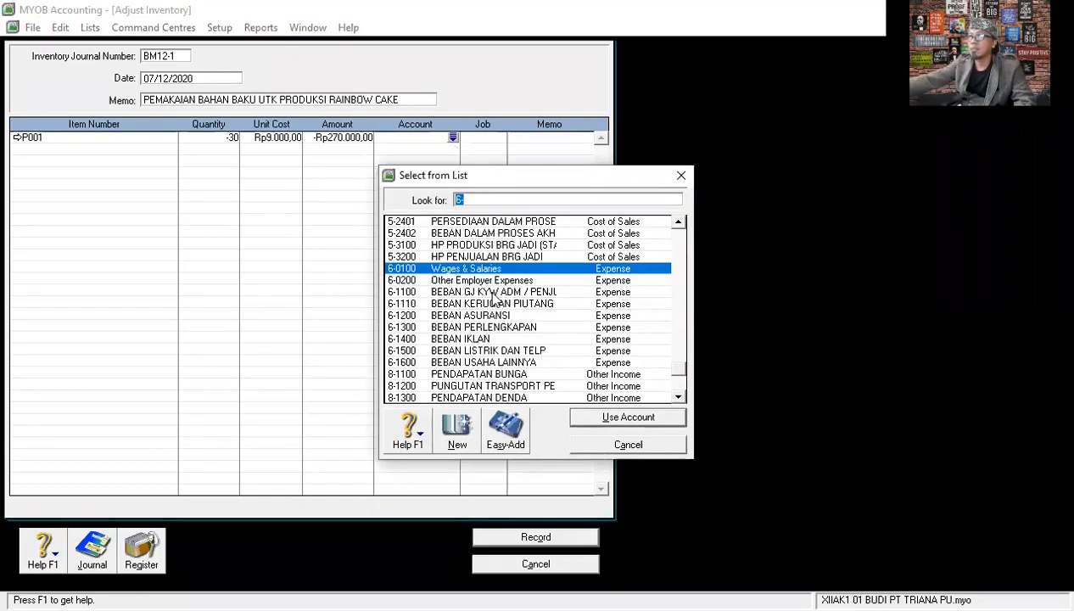
scroll(495, 298, "up", 4)
scroll(494, 299, "up", 8)
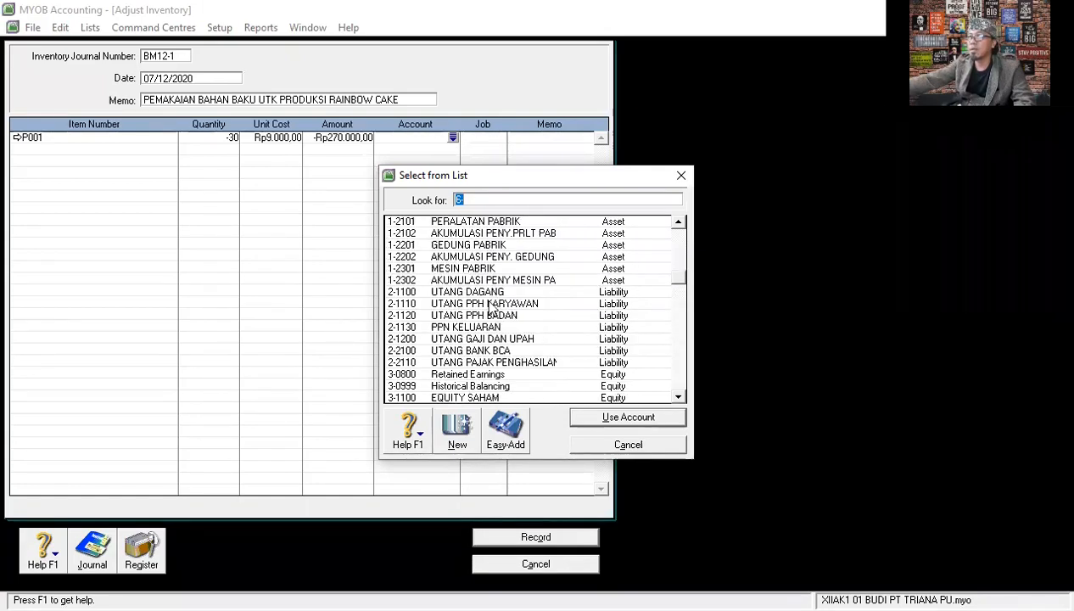
scroll(495, 298, "up", 3)
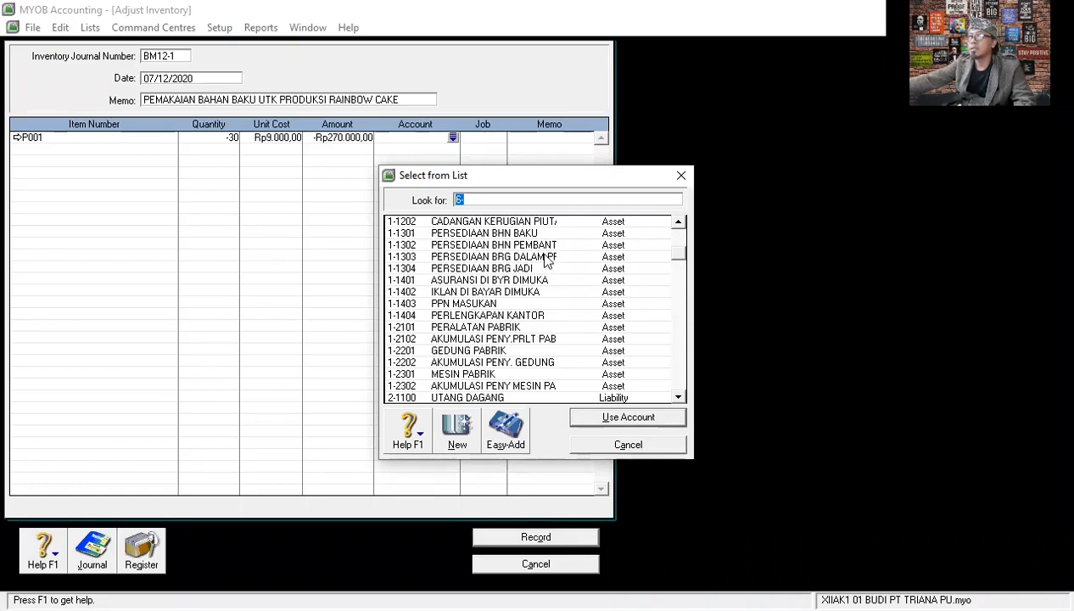
left_click(546, 261)
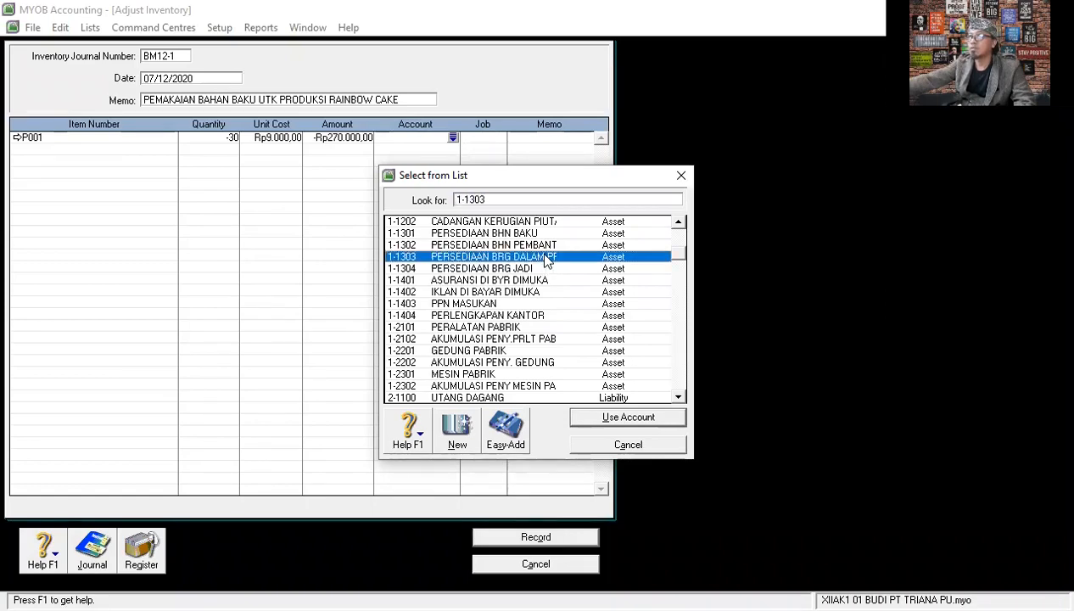
double_click(546, 261)
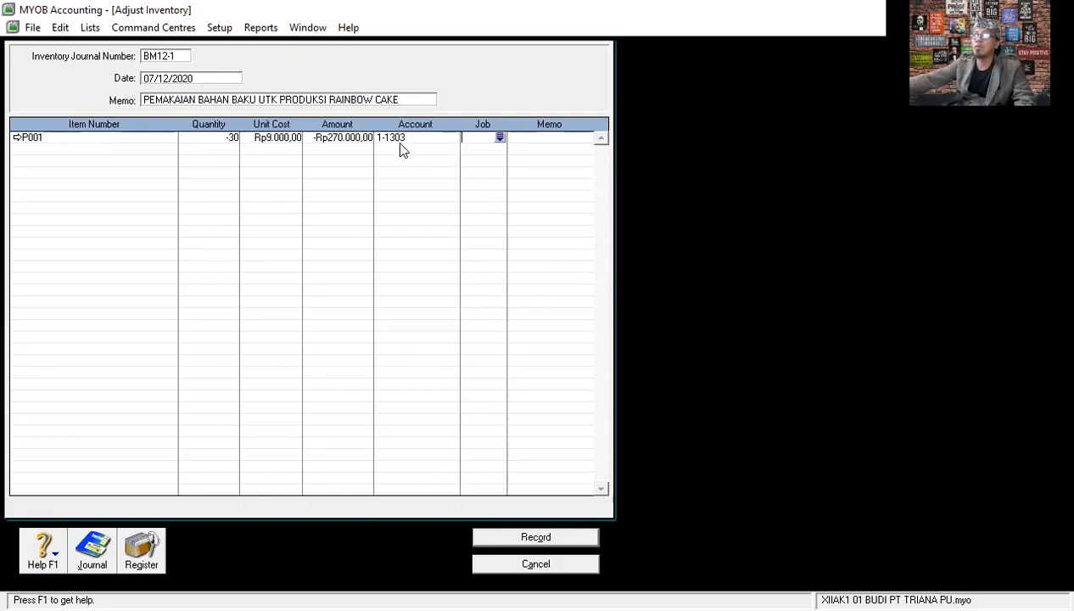
key("Tab")
key("Tab")
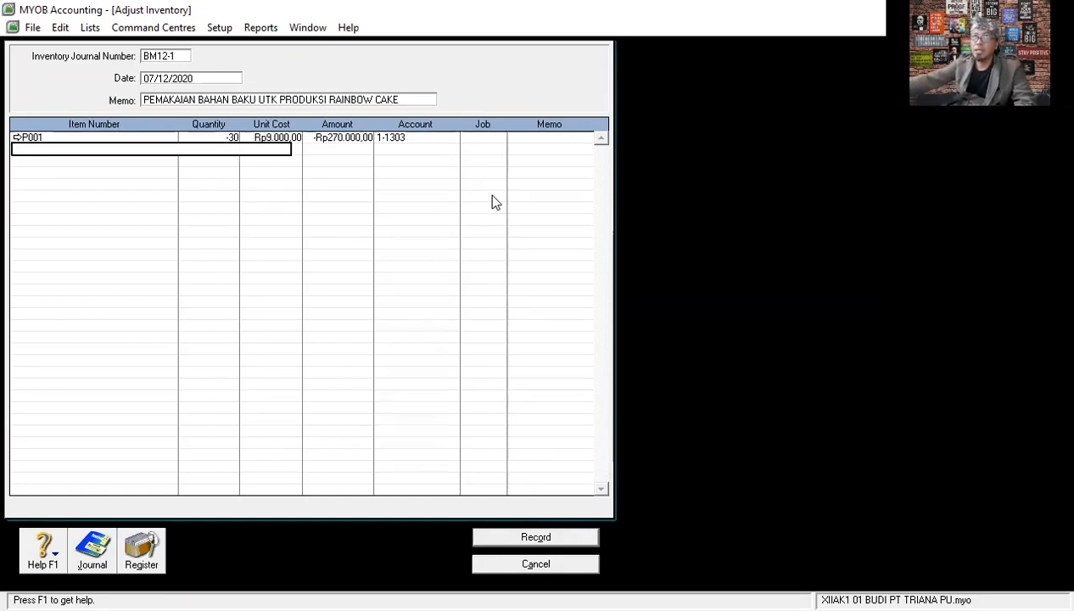
- Add item P002 MENTEGA on the second adjustment line with a quantity of -25
key("Tab")
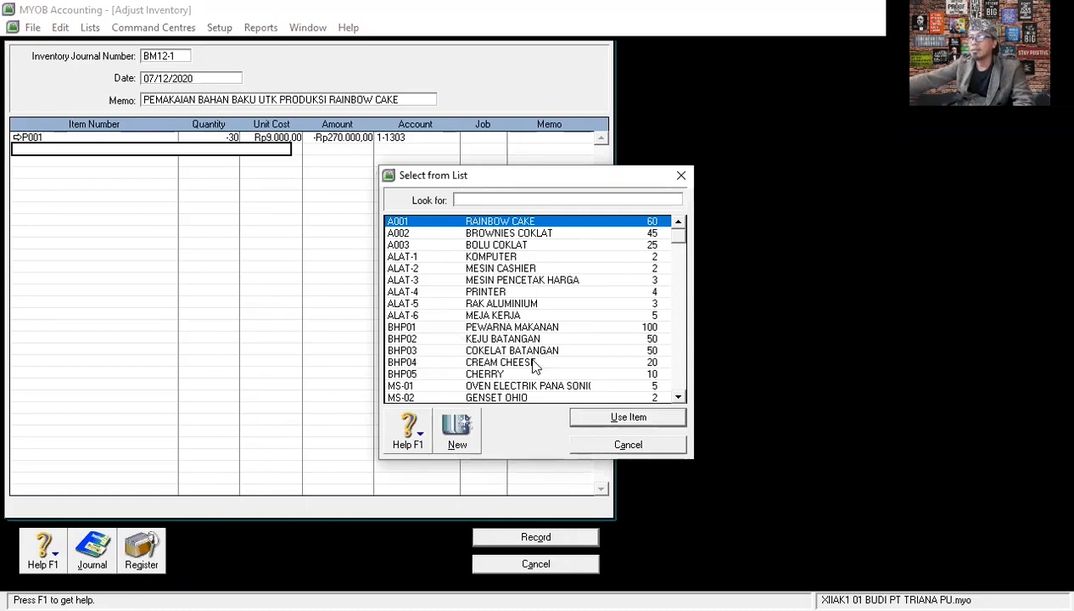
scroll(534, 341, "down", 2)
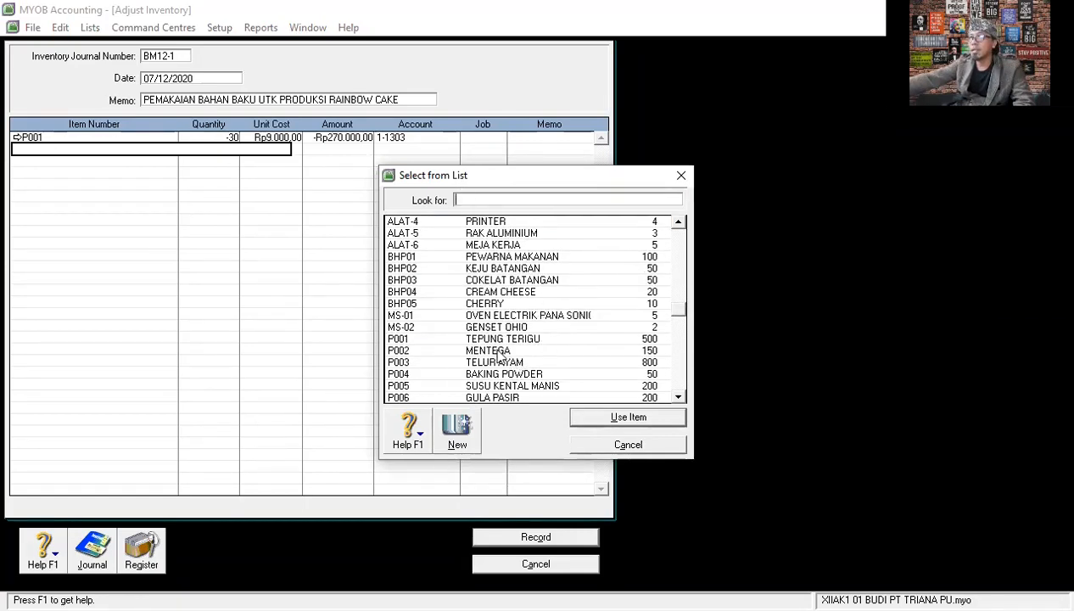
left_click(495, 350)
double_click(496, 350)
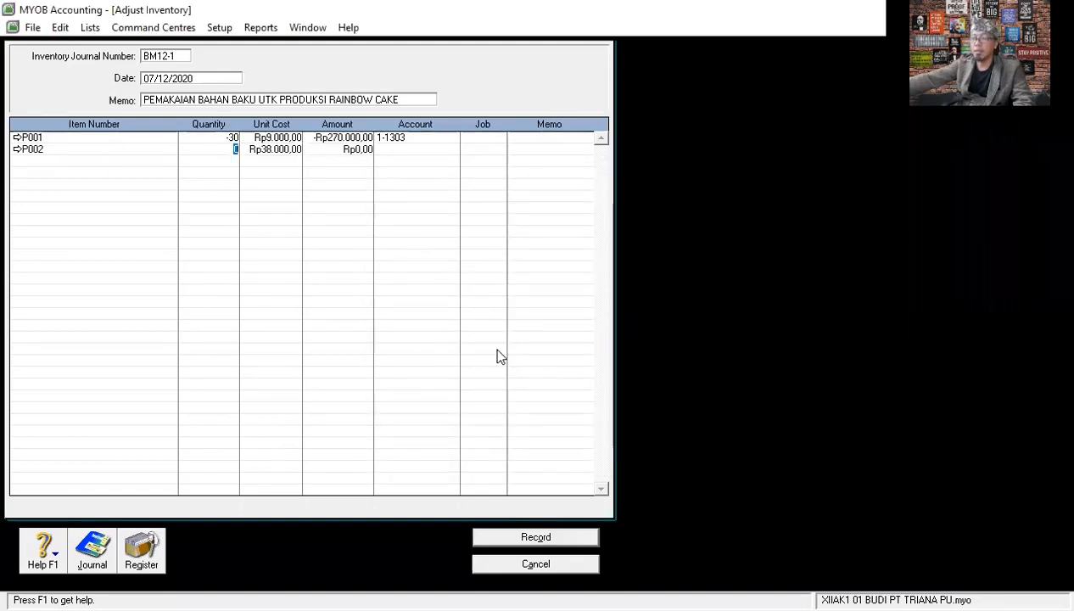
type("-25")
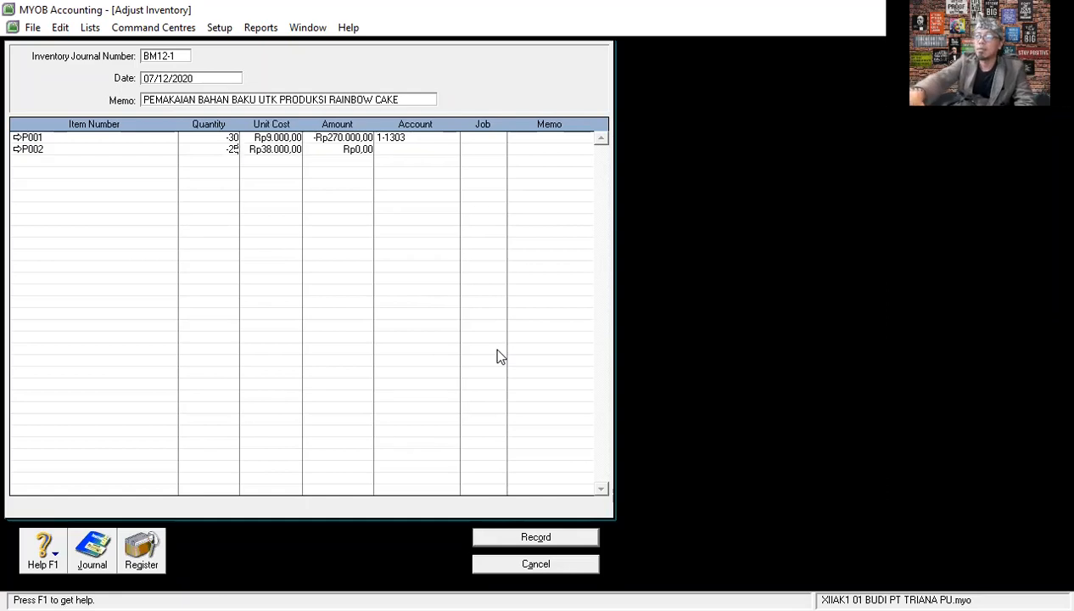
key("Tab")
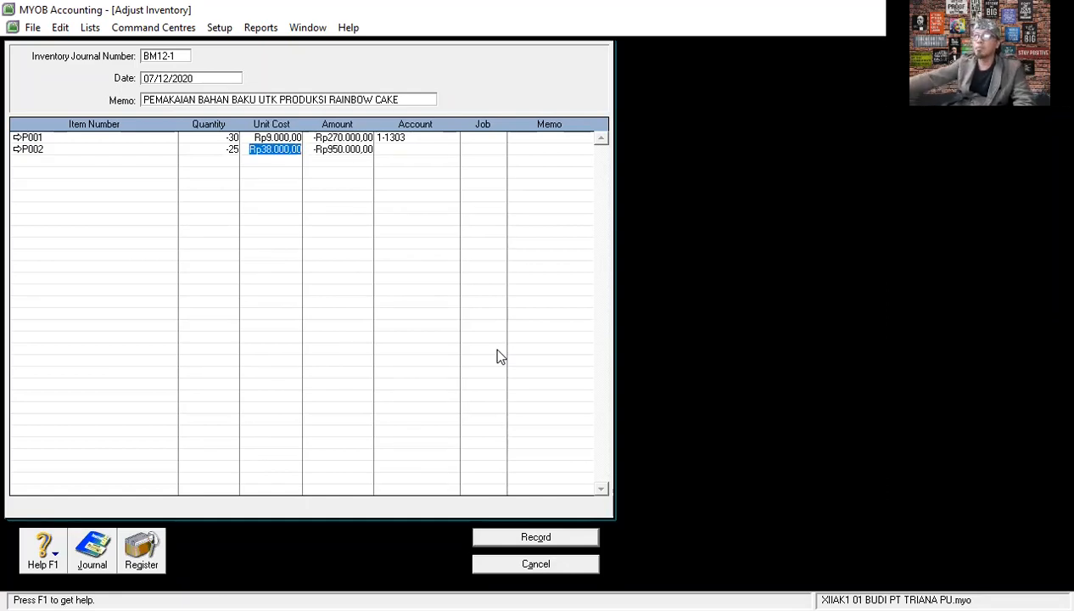
- Assign account 1-1303 to the P002 line, keeping its default unit cost, and complete the line
key("Tab")
key("Tab")
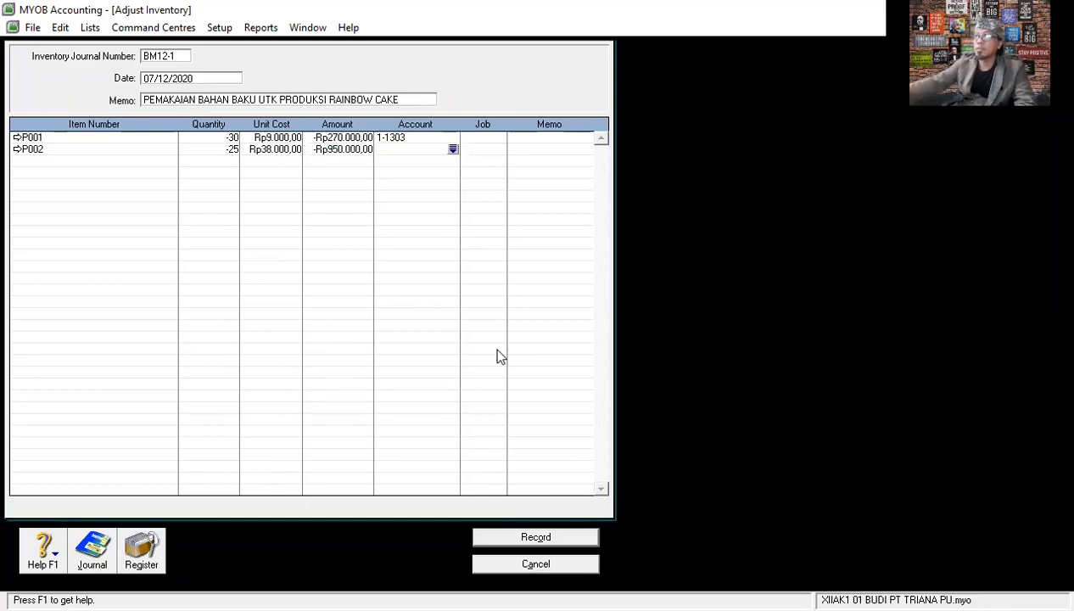
type("1")
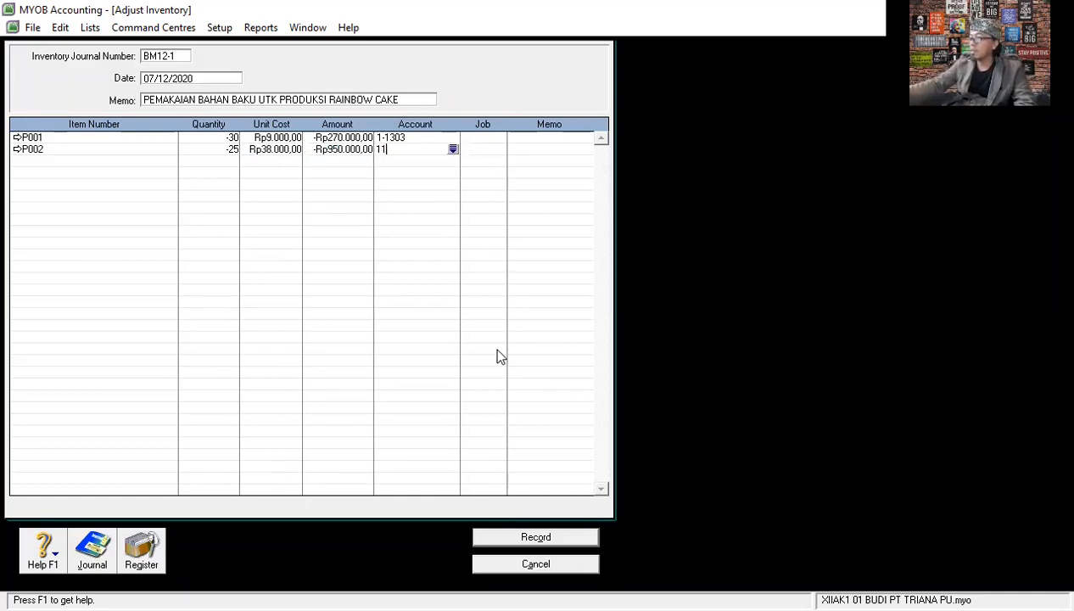
type("-1303")
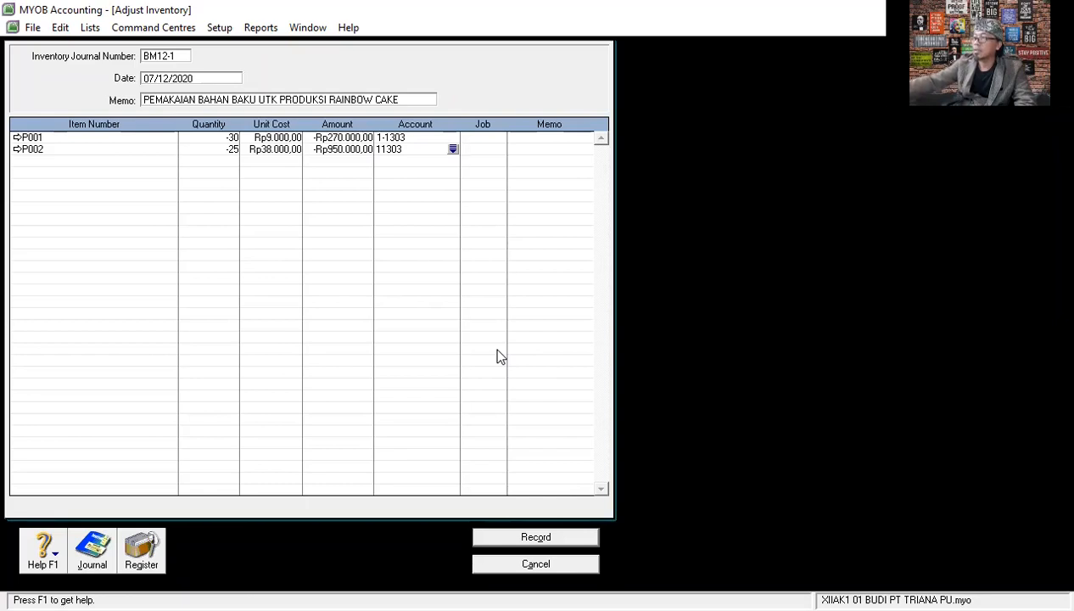
key("Return")
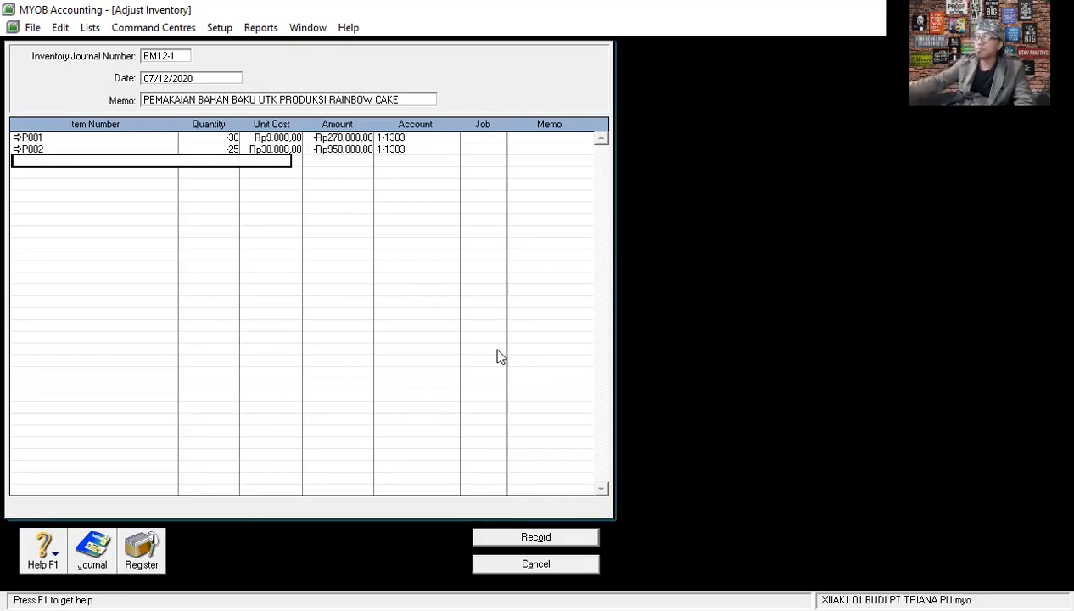
- Add item P003 TELUR AYAM on the third adjustment line with a quantity of -250
key("Tab")
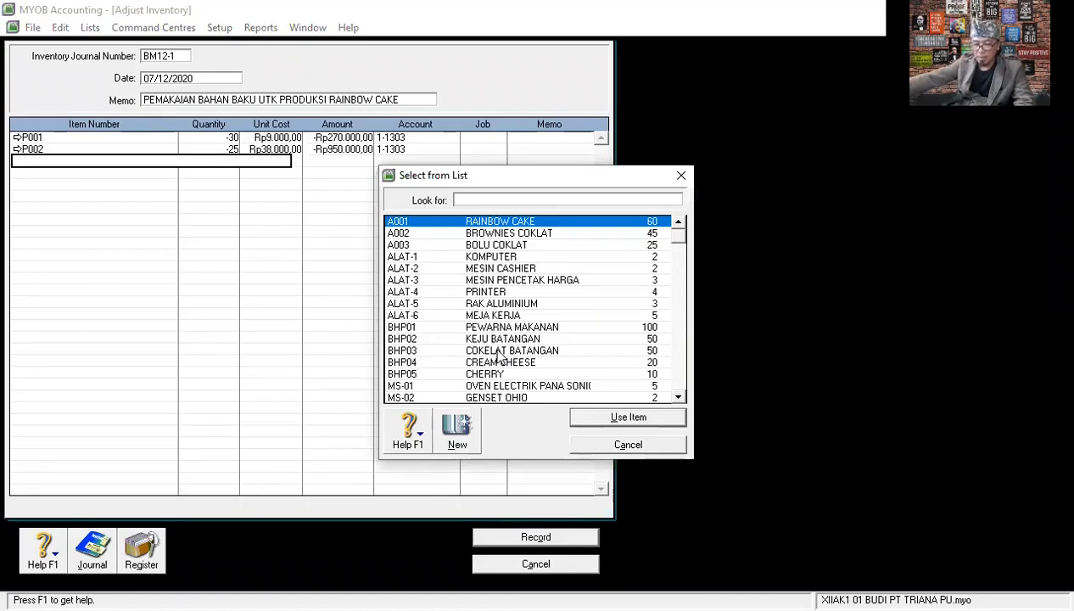
scroll(498, 356, "down", 2)
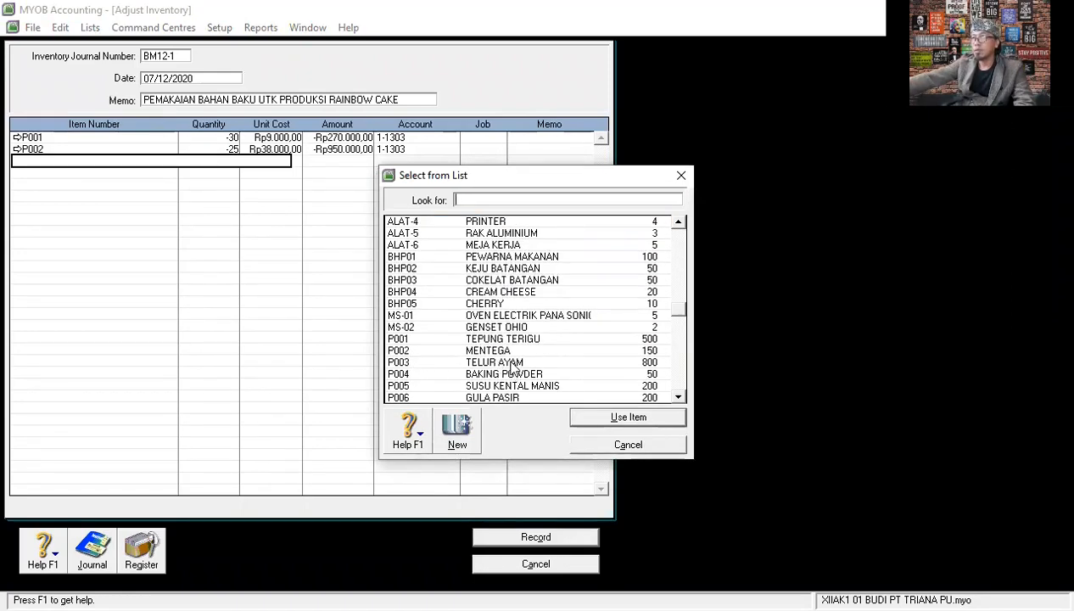
left_click(510, 365)
double_click(511, 365)
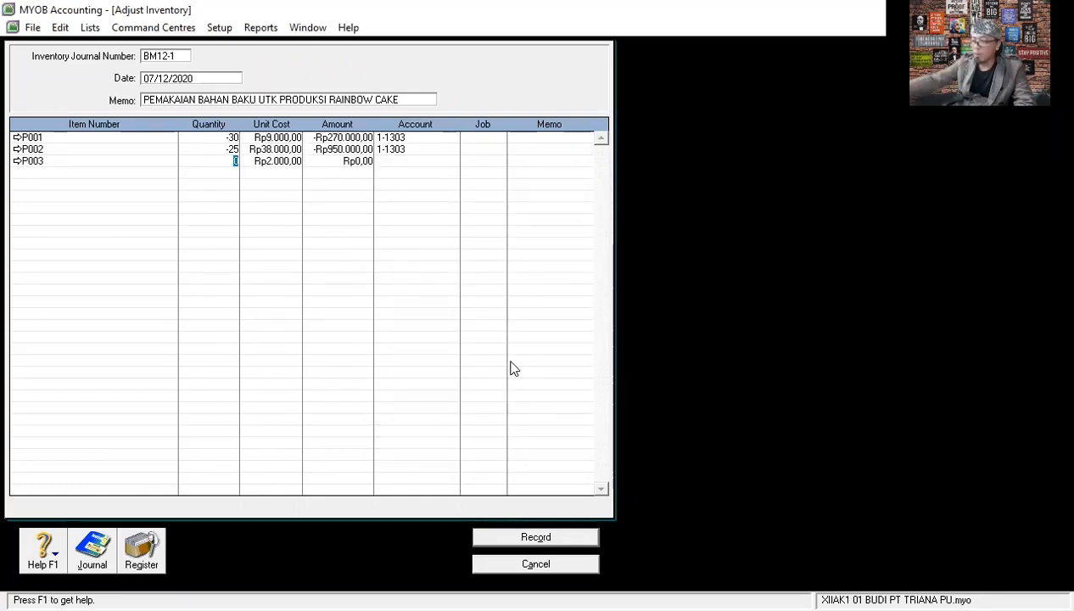
type("-25")
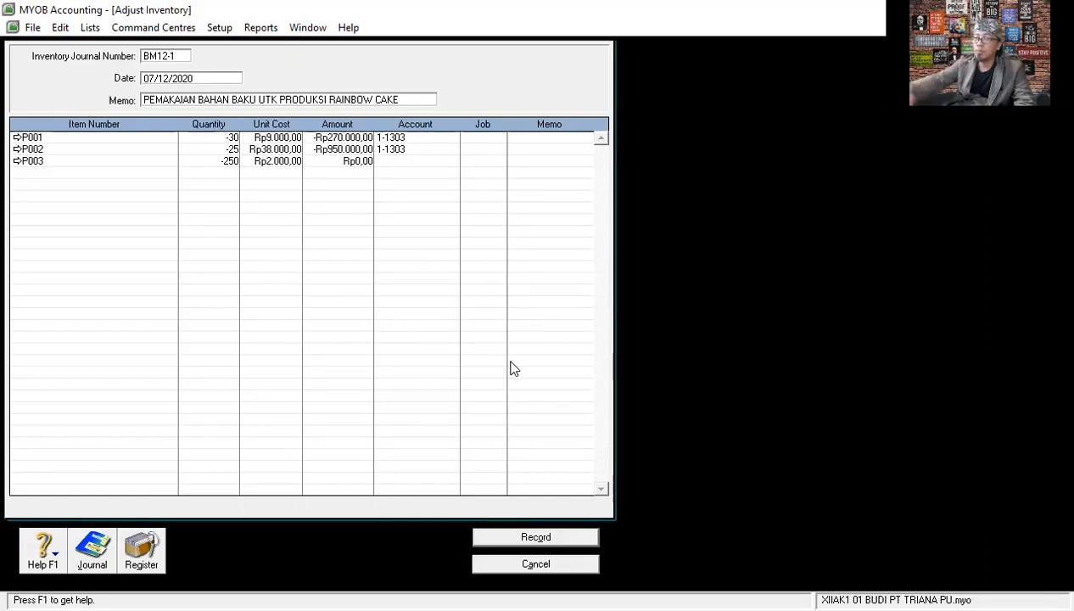
key("Tab")
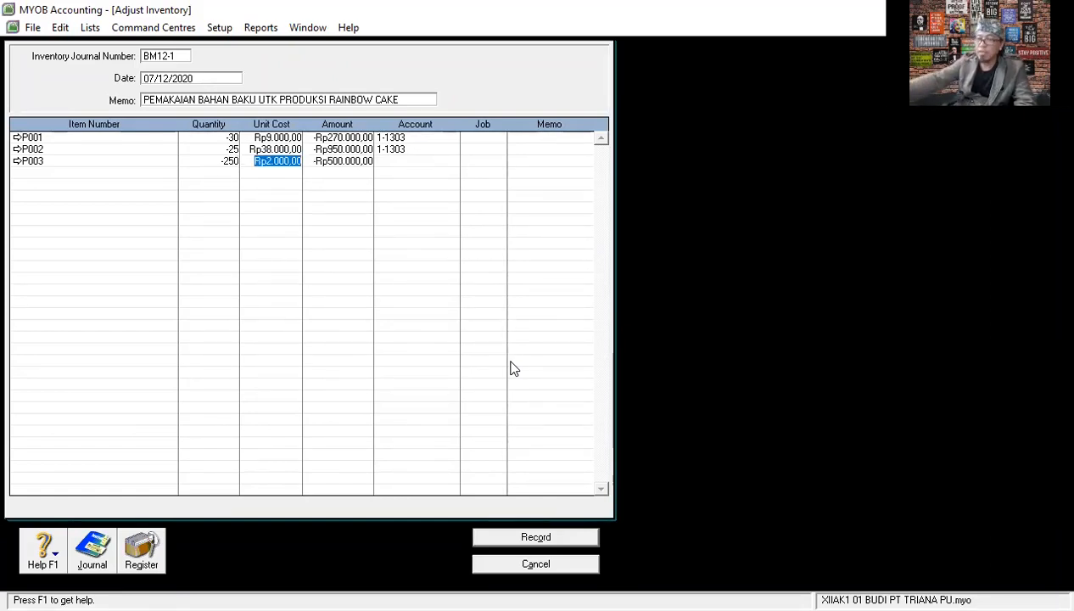
- Assign account 1-1303 to the P003 line, keeping its default unit cost, and complete the line
key("Tab")
key("Tab")
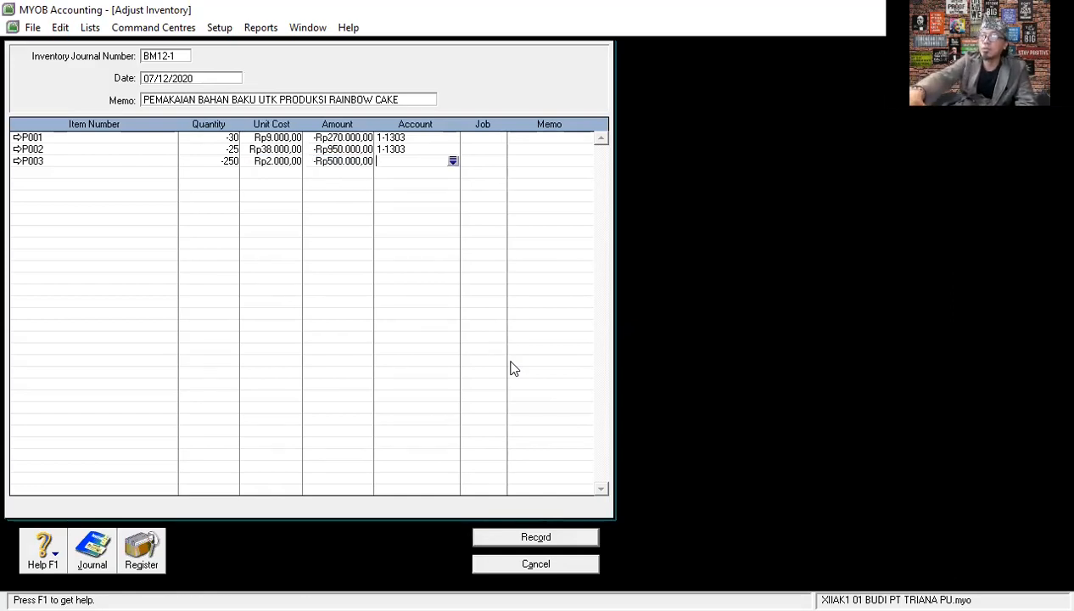
type("11303")
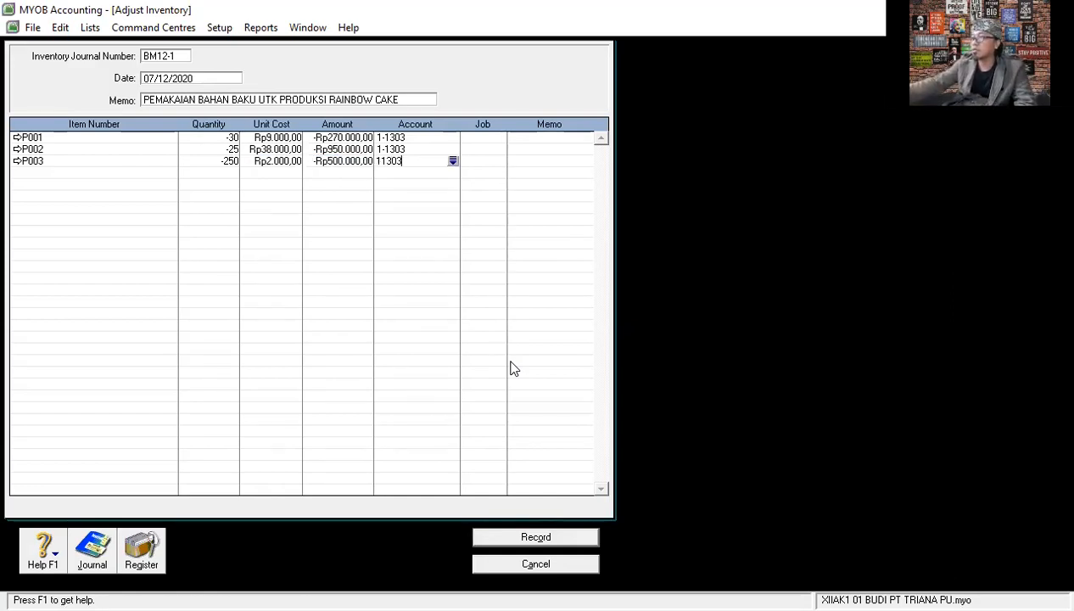
key("Return")
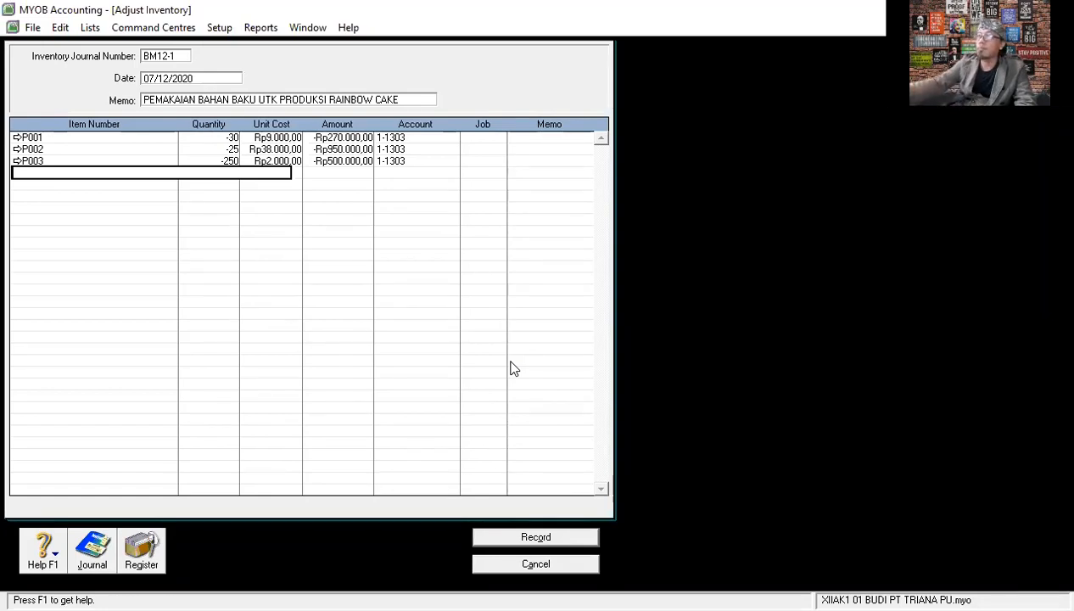
- Add item P004 BAKING POWDER on the fourth adjustment line with a quantity of -10
key("Tab")
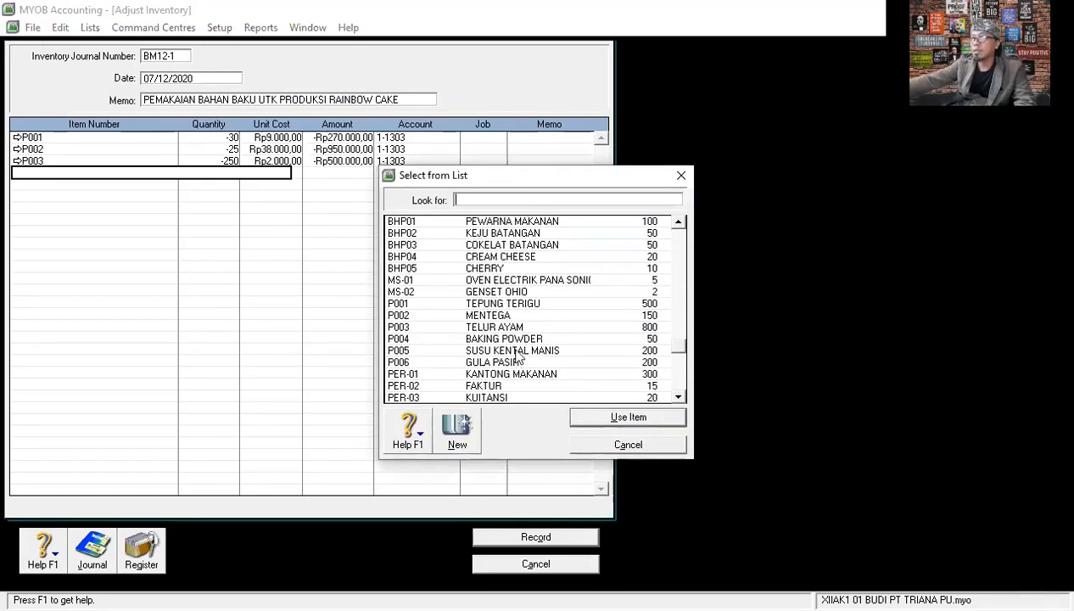
left_click(516, 341)
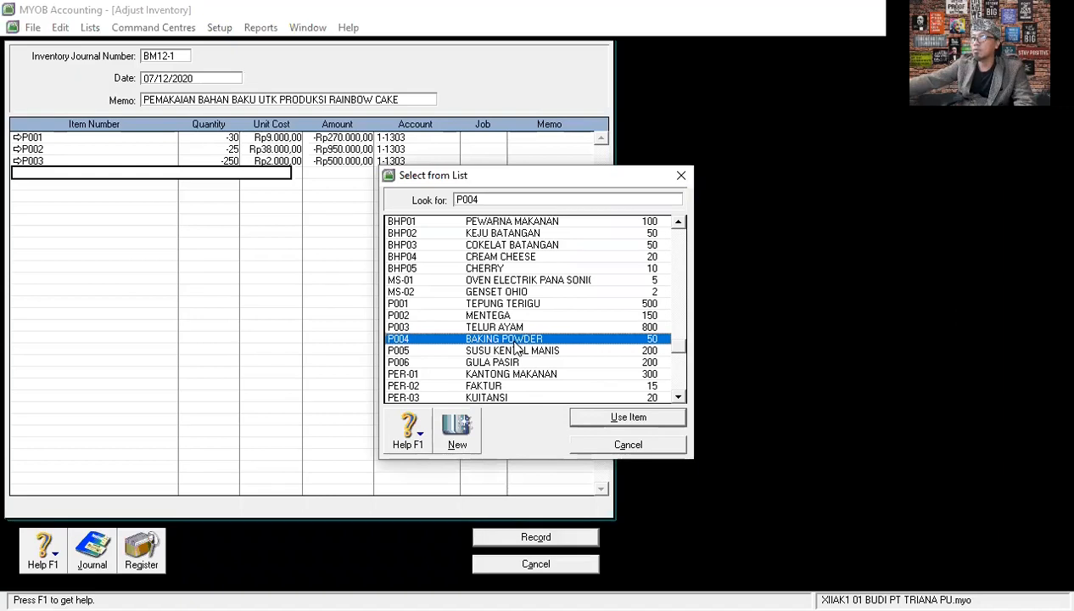
double_click(652, 340)
type("-")
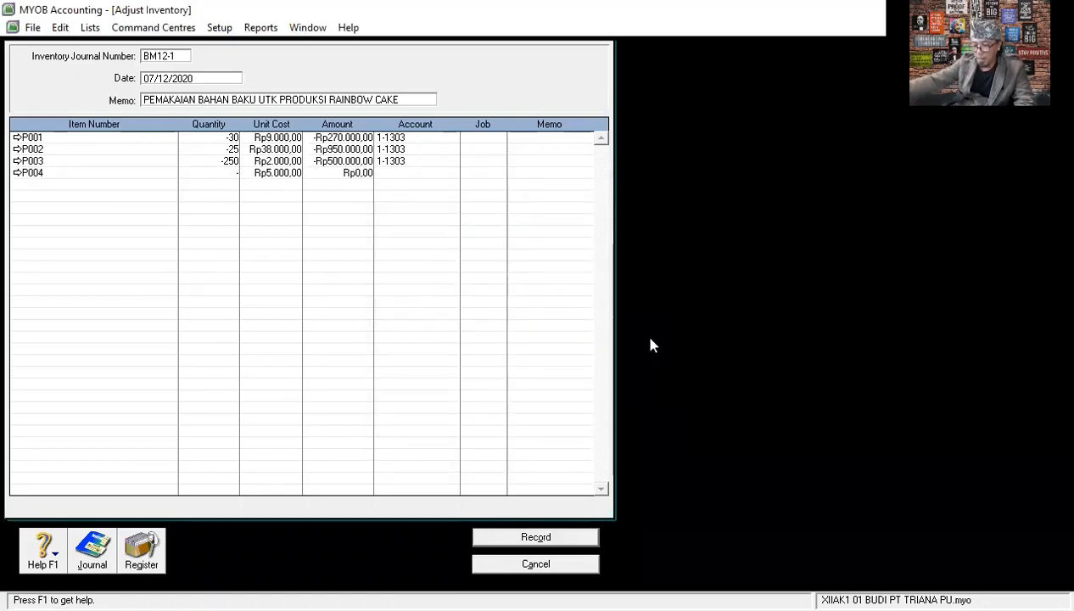
type("10")
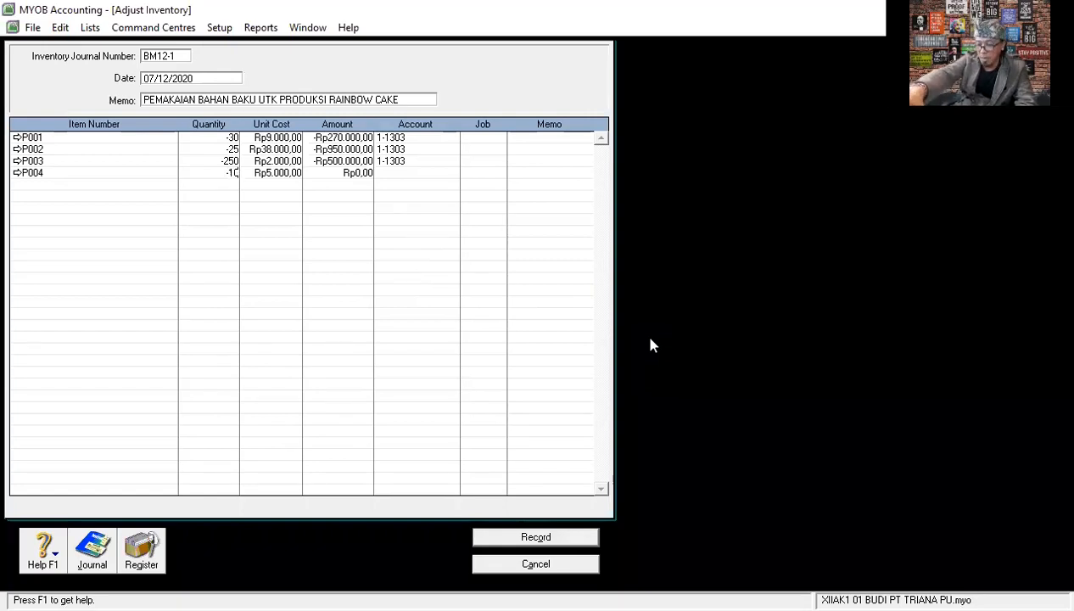
key("Tab")
key("Tab")
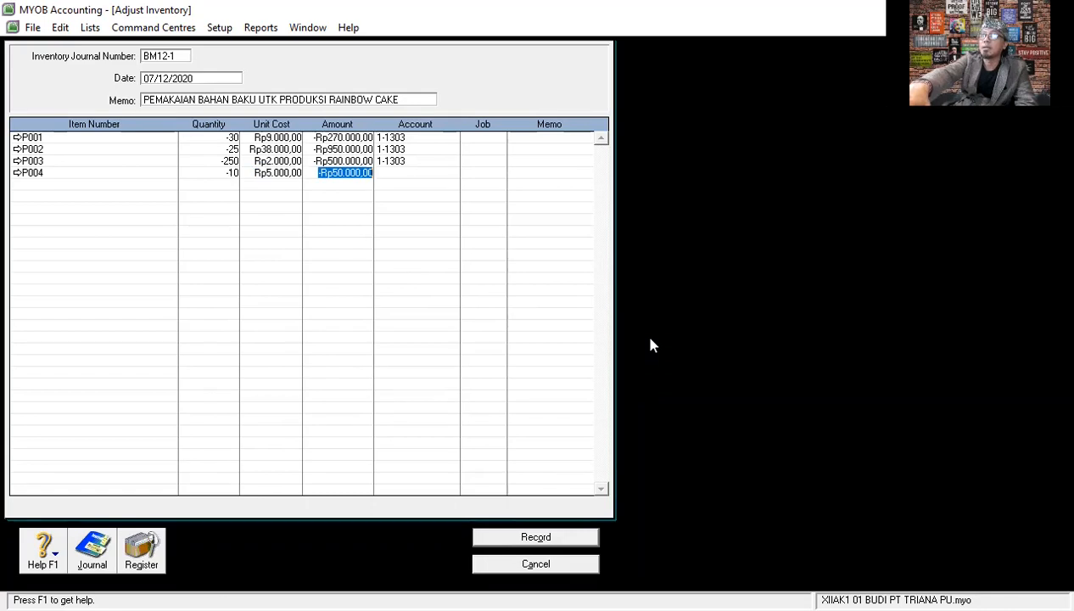
- Assign account 1-1303 to the P004 line, keeping its default unit cost, and complete the line
key("Tab")
type("11303")
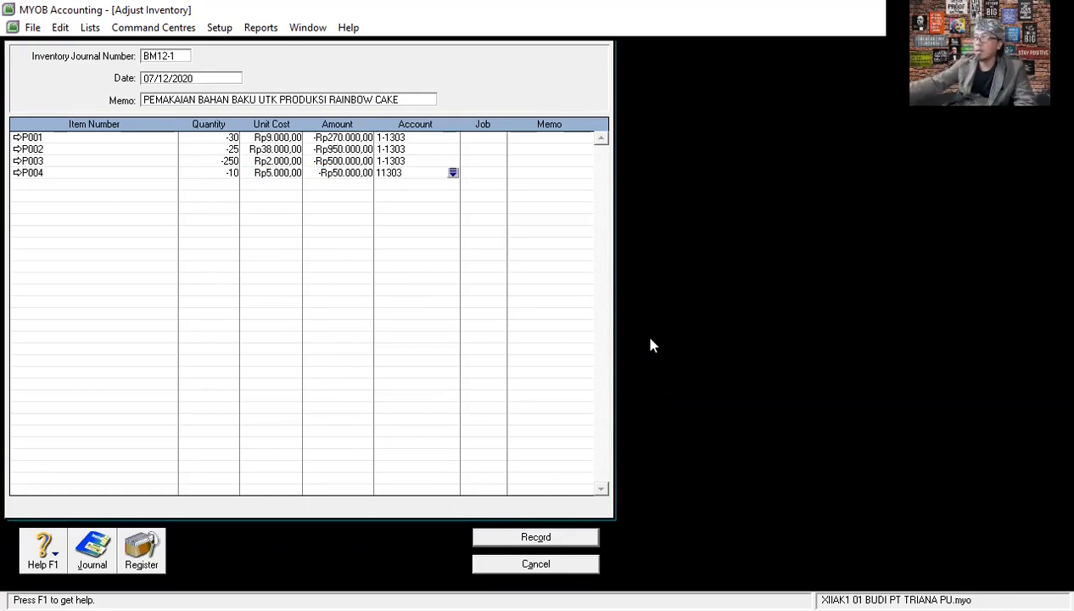
key("Return")
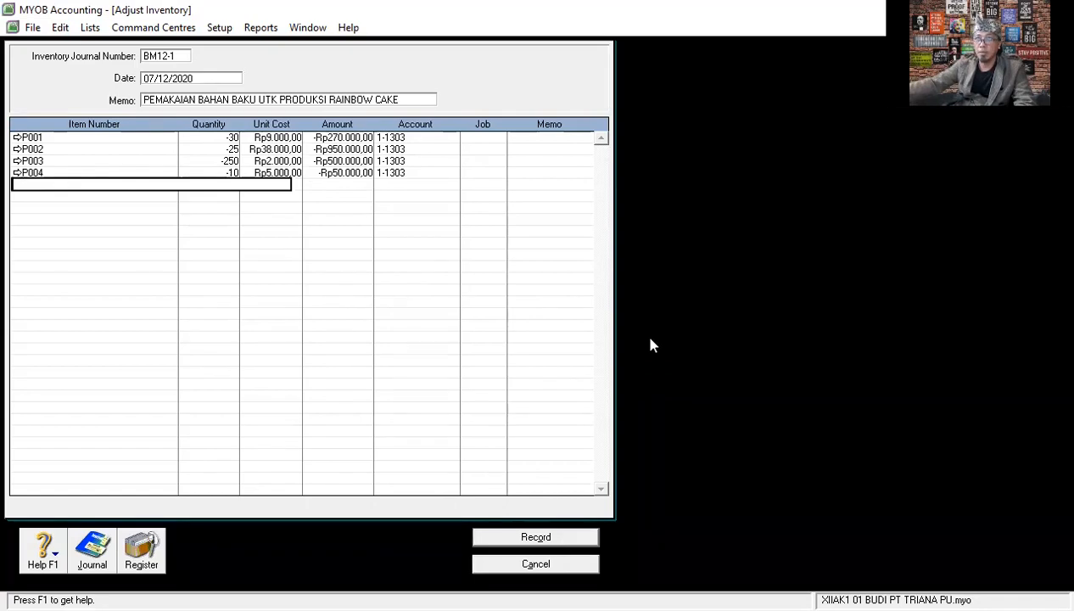
- Add item P005 SUSU KENTAL MANIS on the fifth adjustment line with a quantity of -25
key("Tab")
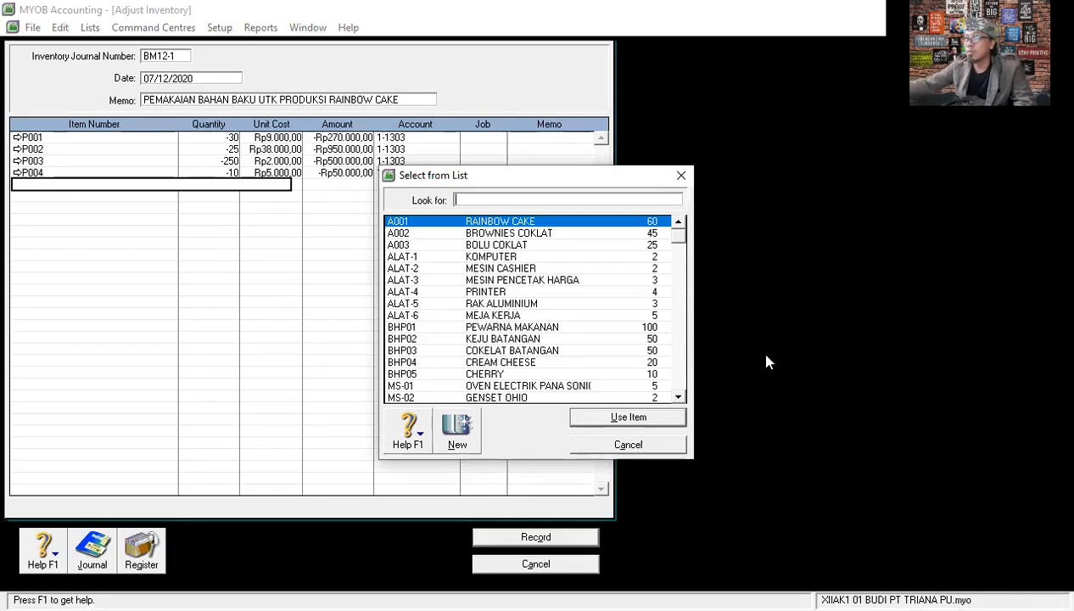
scroll(500, 324, "down", 3)
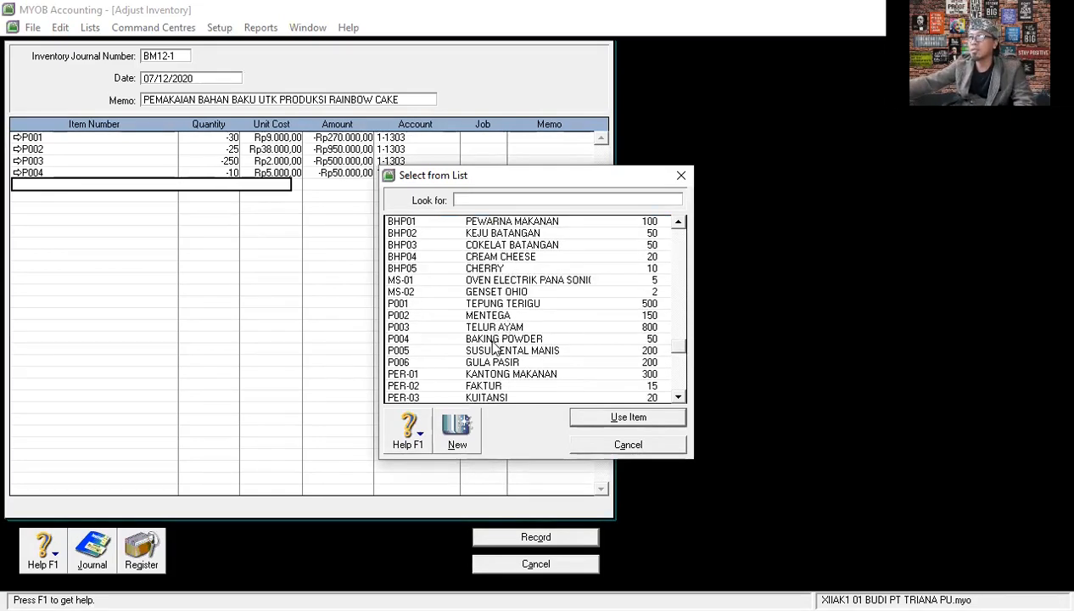
left_click(517, 352)
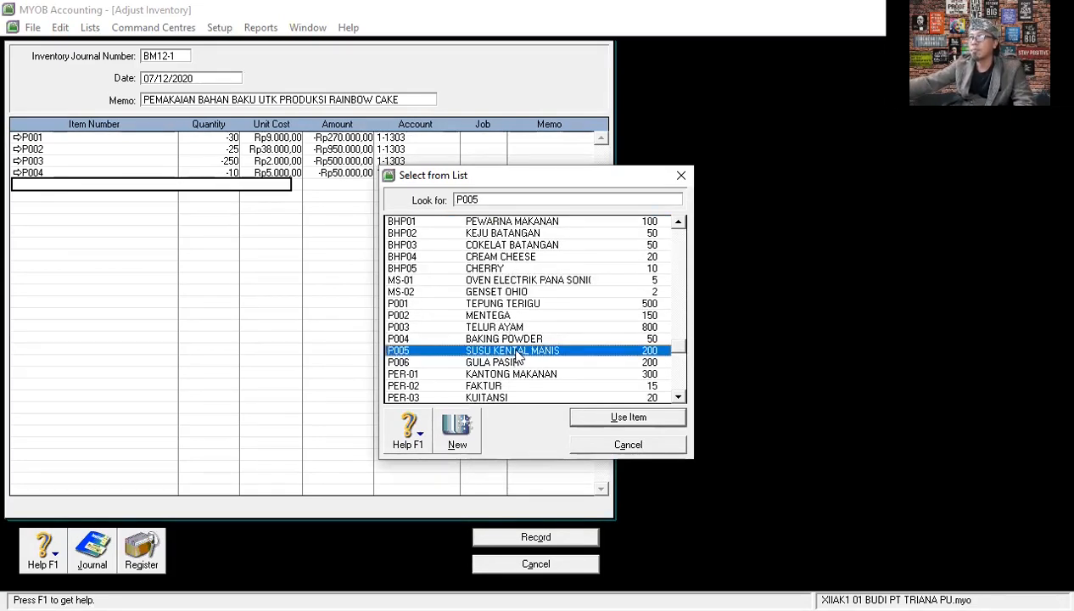
double_click(518, 351)
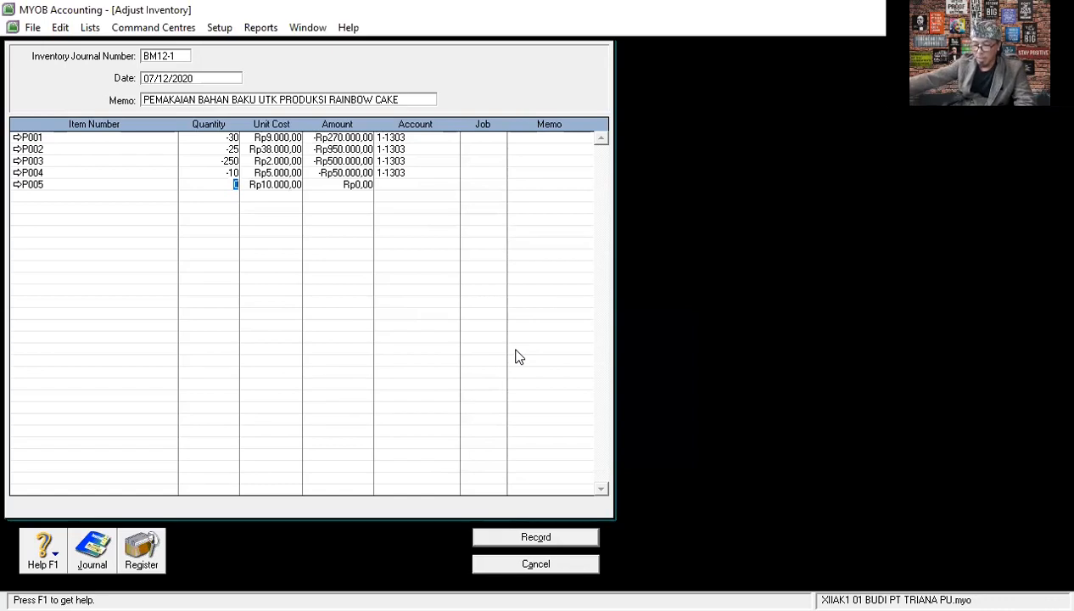
type("-25")
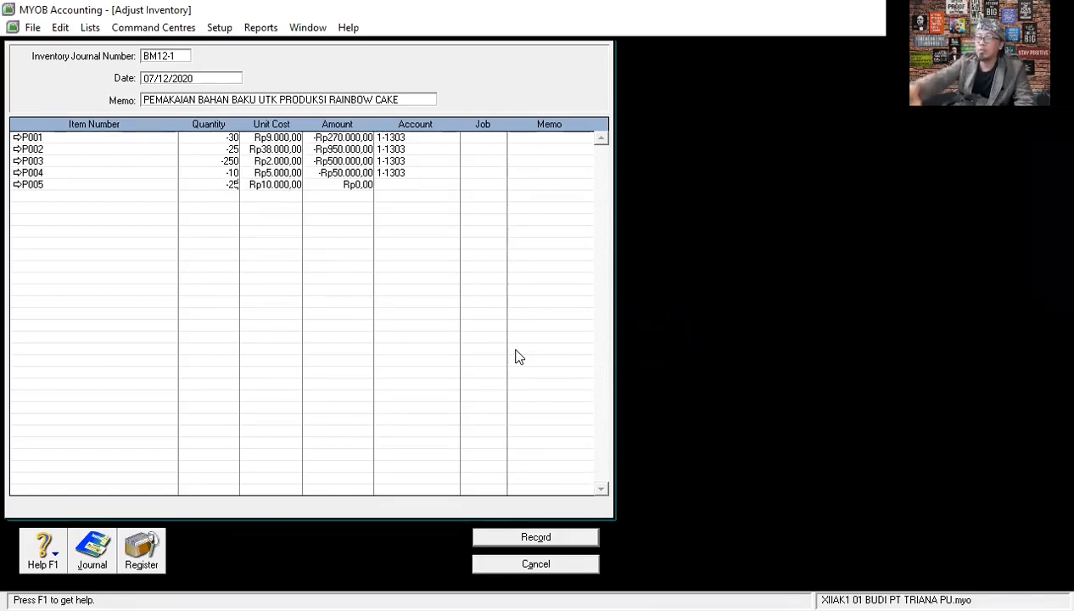
key("Tab")
key("Tab")
key("Tab")
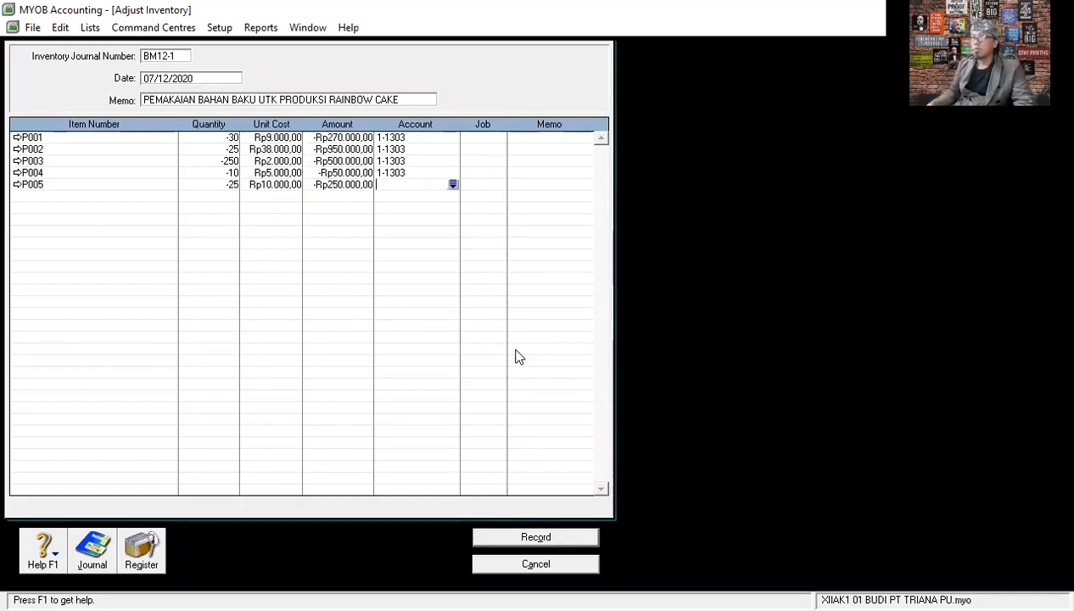
- Assign account 1-1303 to the P005 line, keeping its default unit cost, and complete the line
type("30")
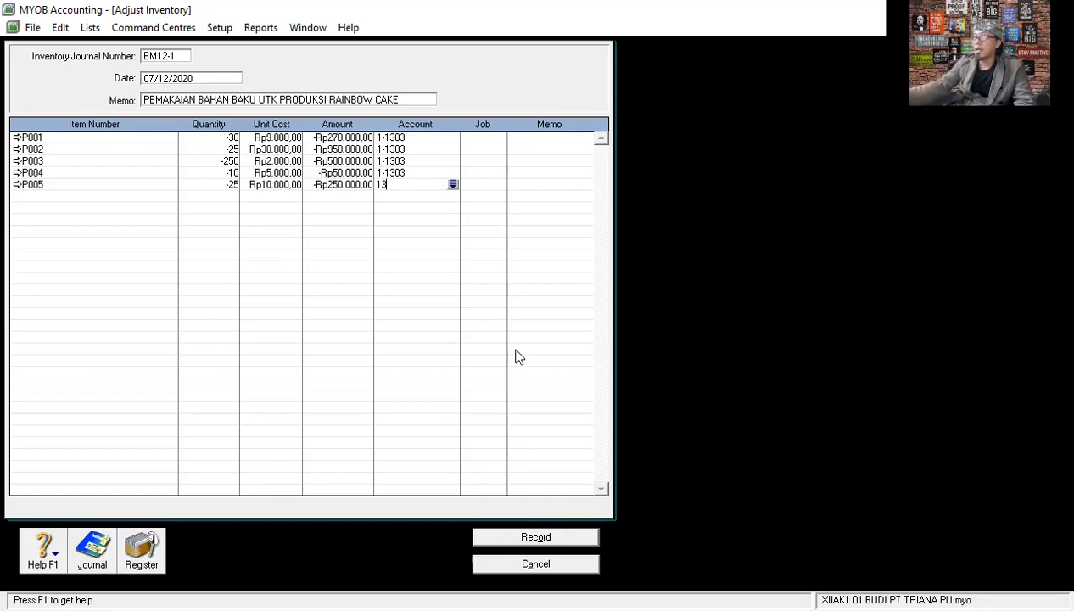
key("BackSpace")
key("BackSpace")
type("1303")
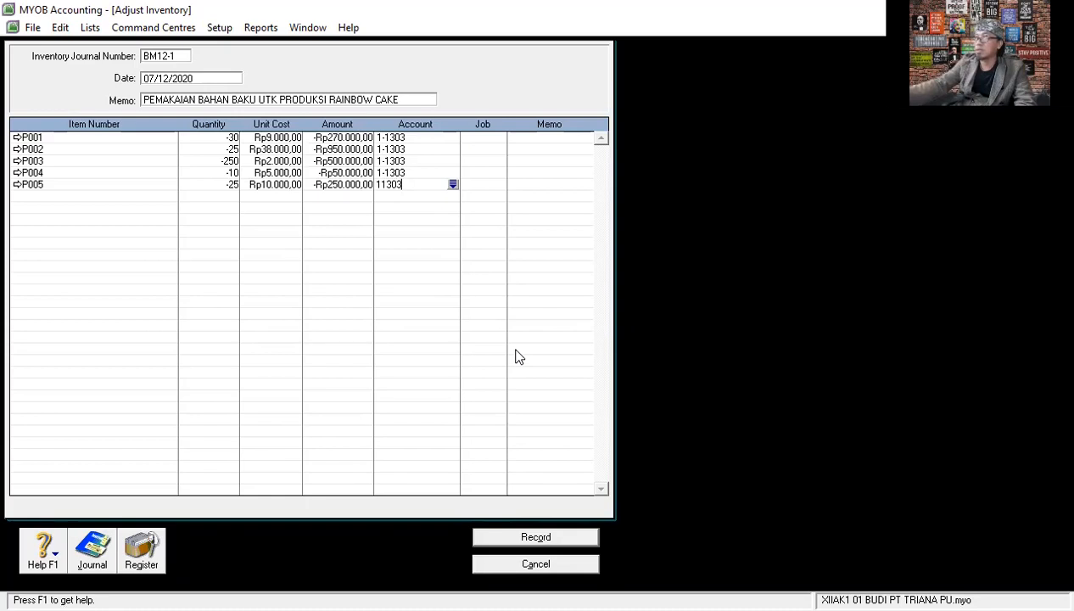
key("Return")
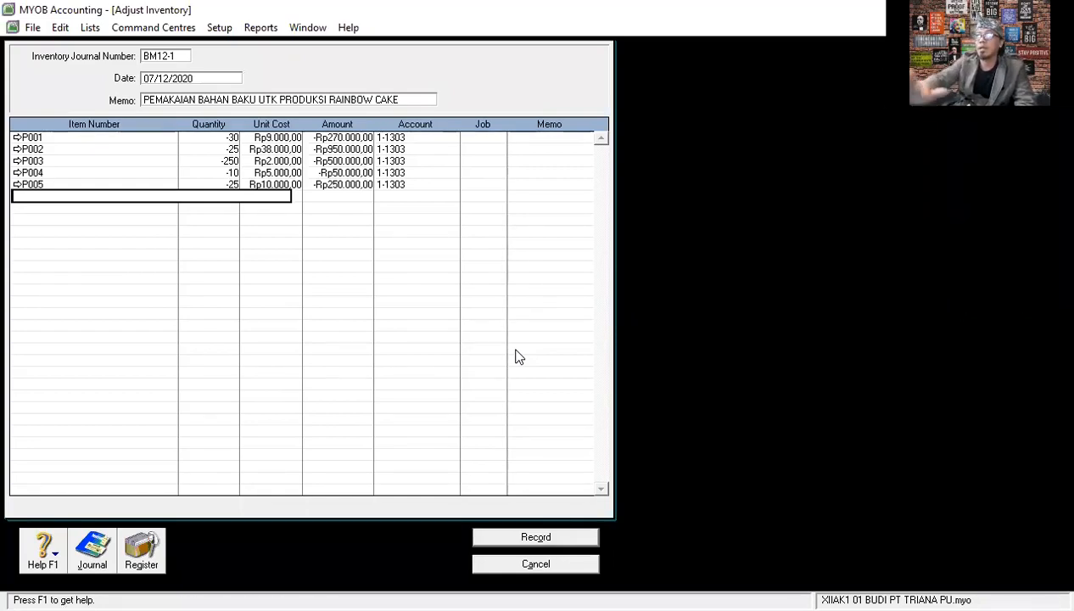
- Review the debit and credit entries in the inventory adjustment's transaction recap, and close the recap
key("ctrl+r")
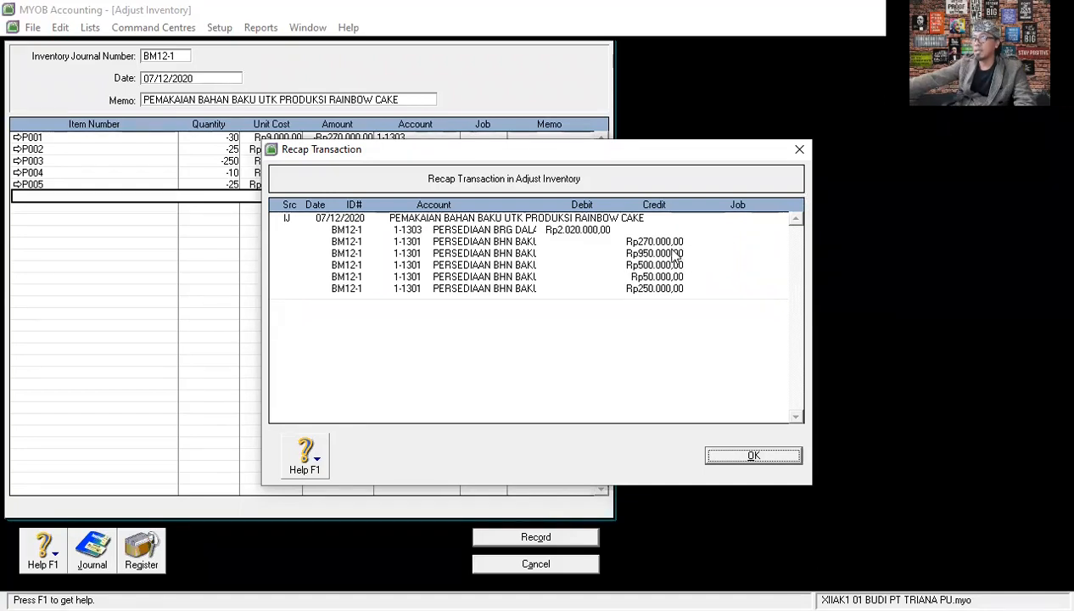
left_click(739, 456)
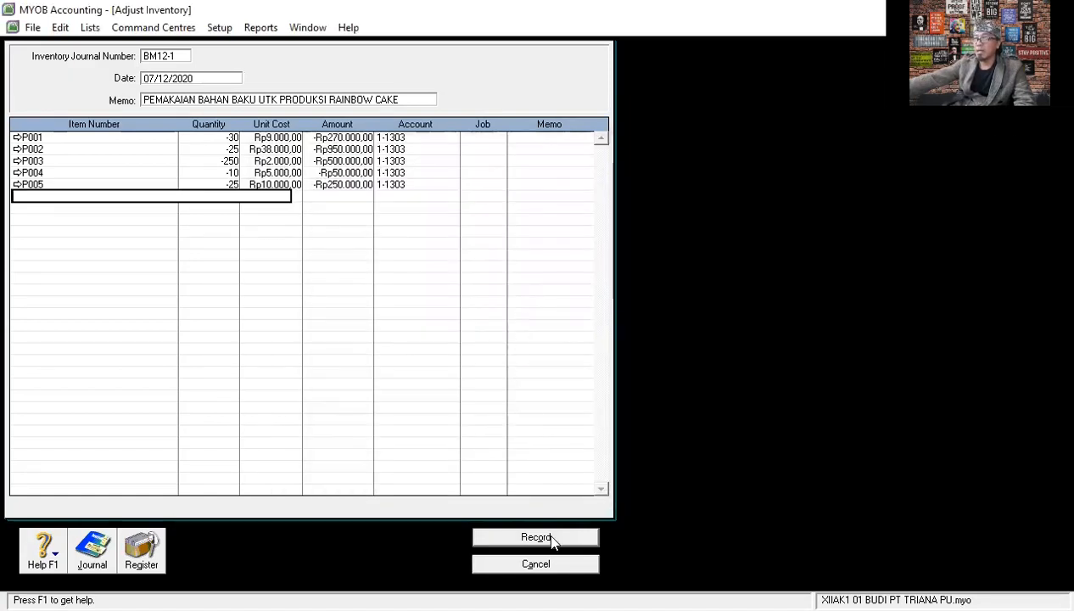
- Record the raw material usage adjustment BM12-1 and close the inventory adjustment form
left_click(552, 540)
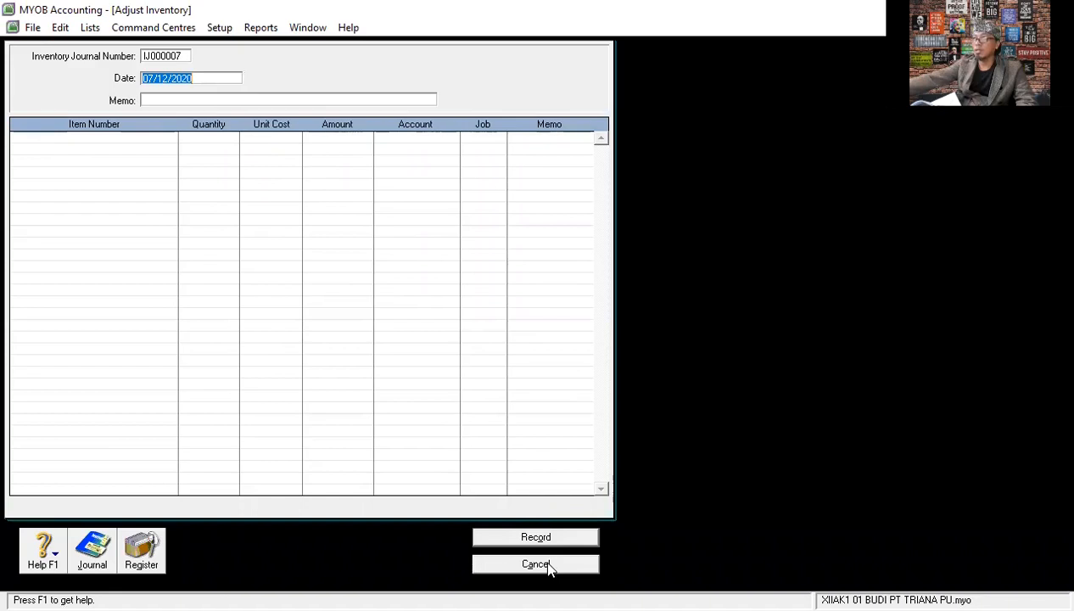
left_click(548, 566)
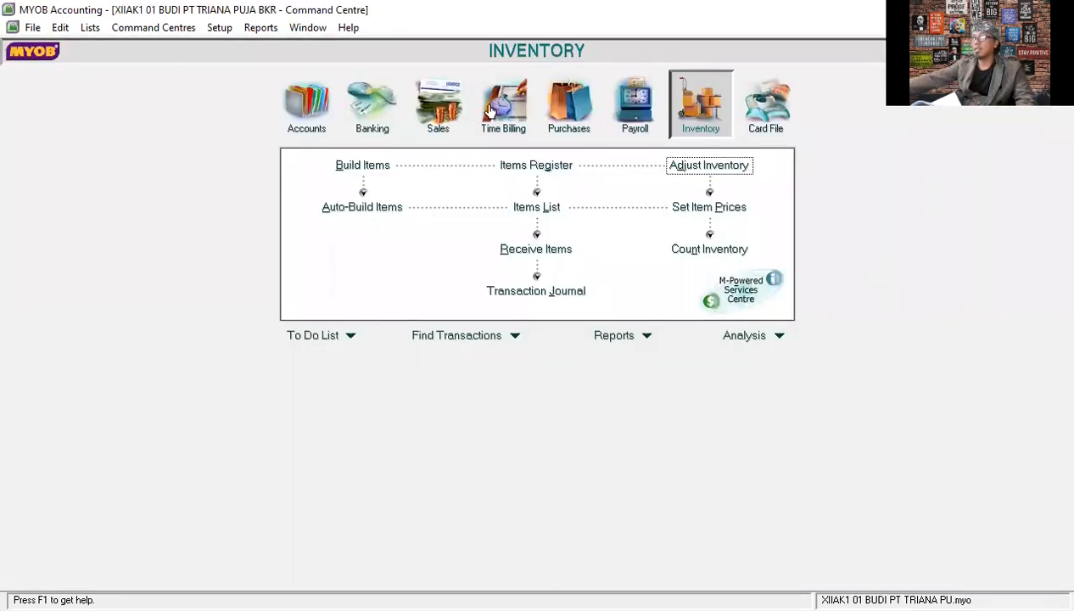
left_click(436, 109)
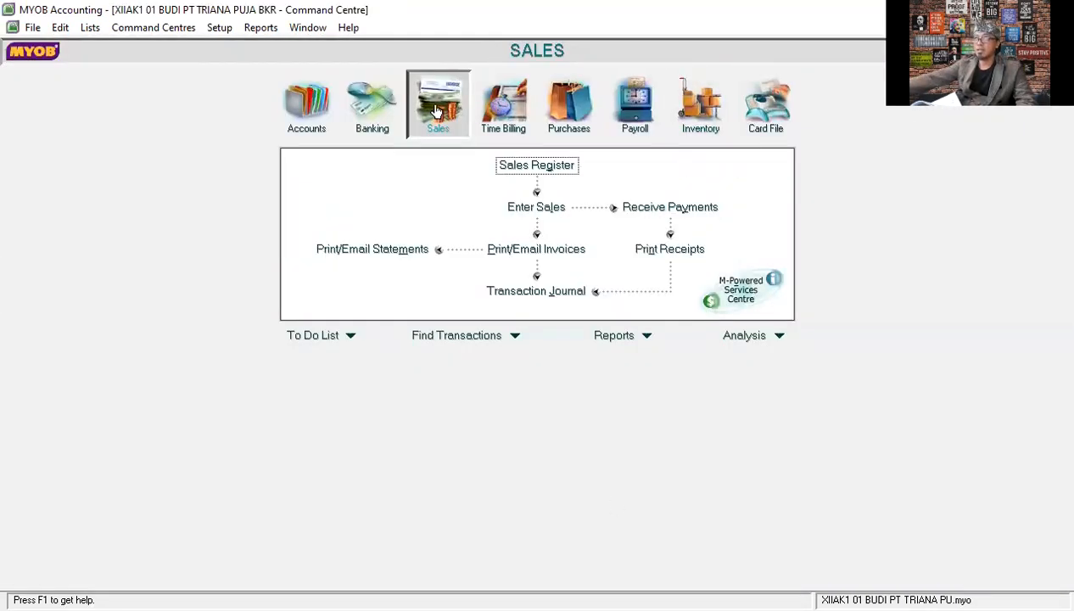
left_click(539, 207)
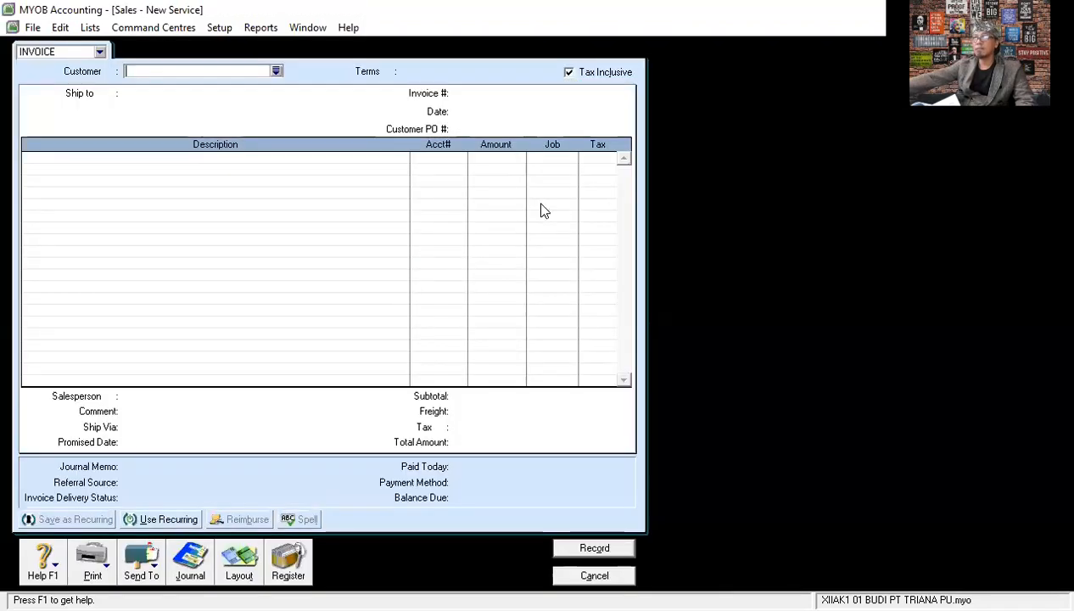
left_click(275, 71)
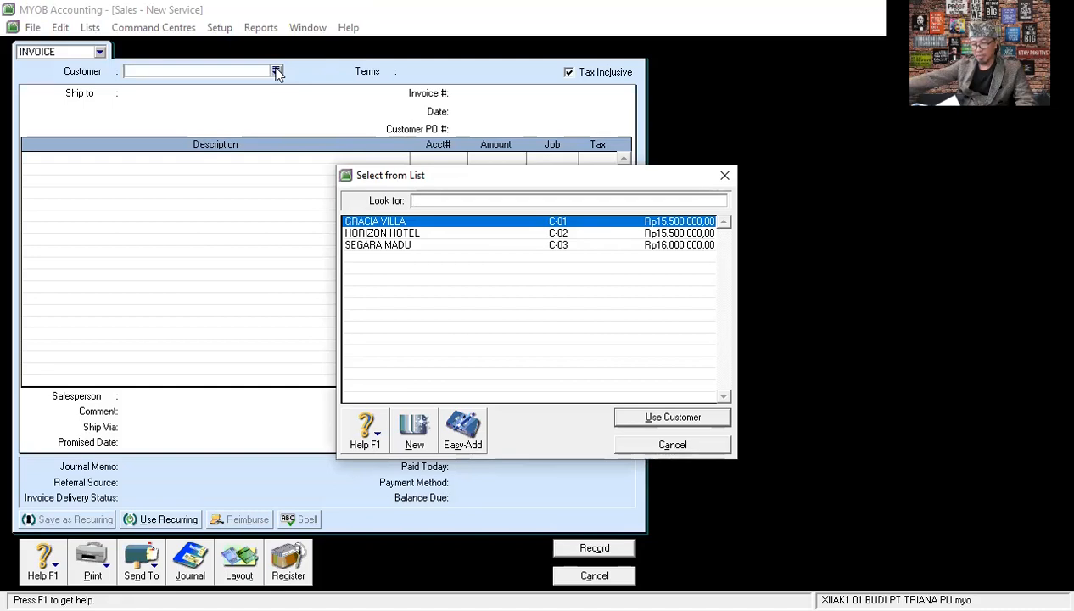
left_click(392, 220)
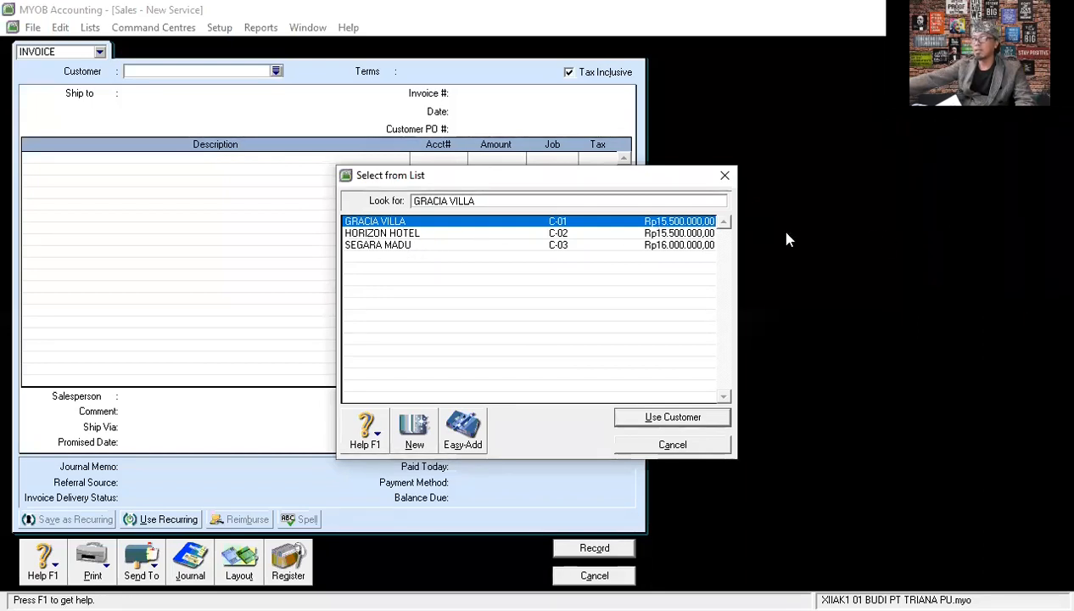
left_click(675, 420)
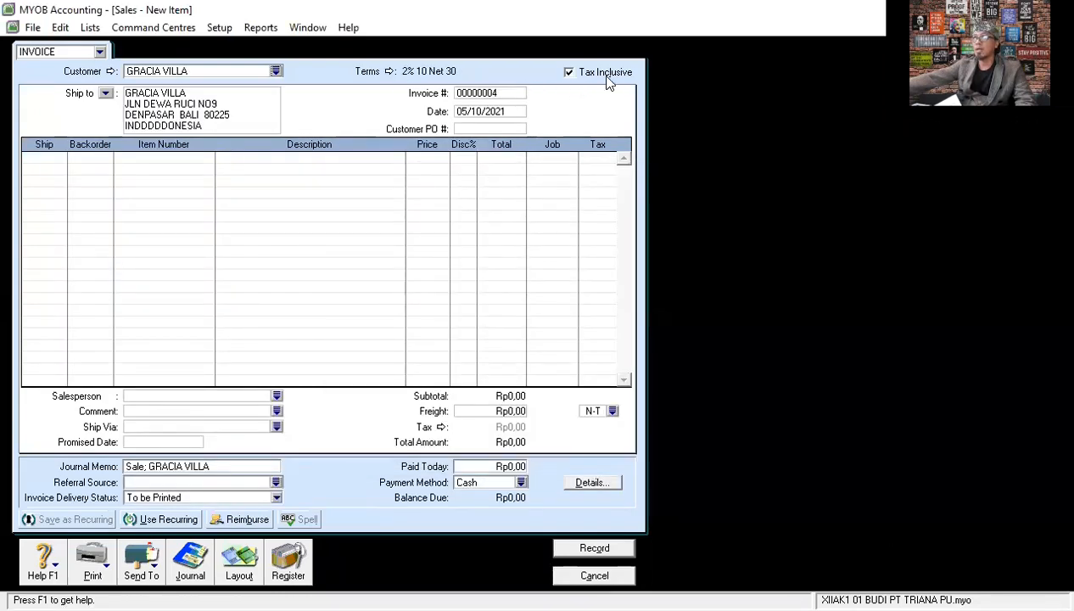
left_click(569, 73)
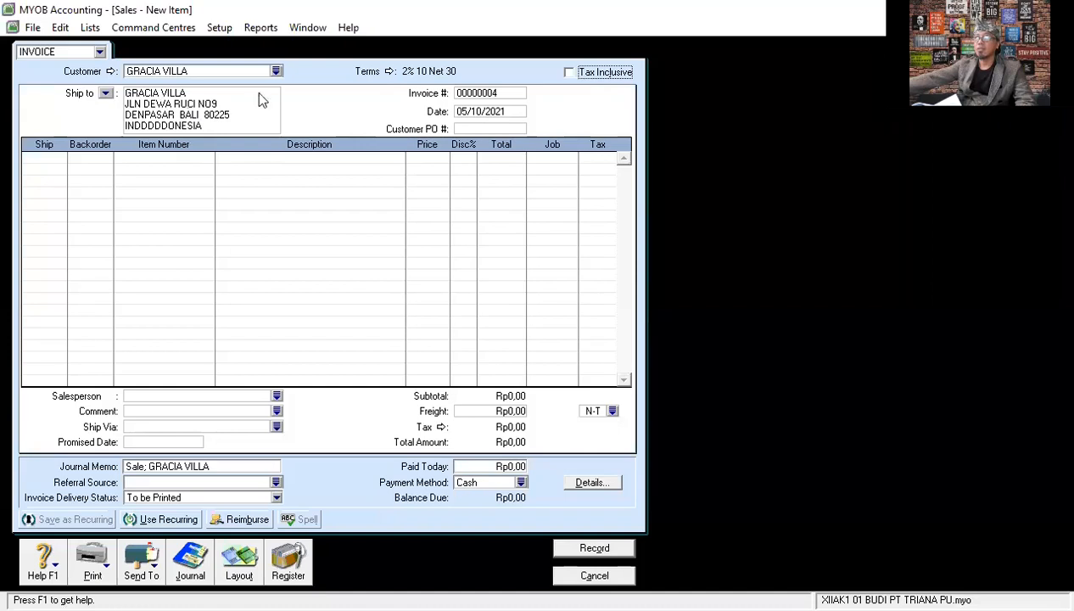
- Set the invoice number to FPJ12-1 and the date to 06/12/2020, leaving the customer PO number blank
left_click(506, 94)
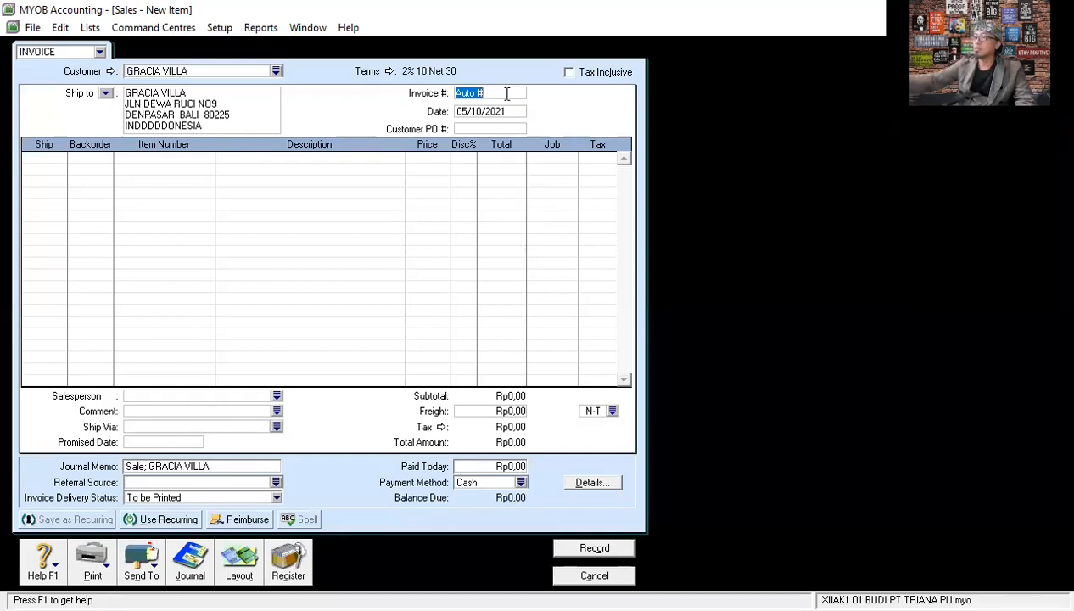
type("FP")
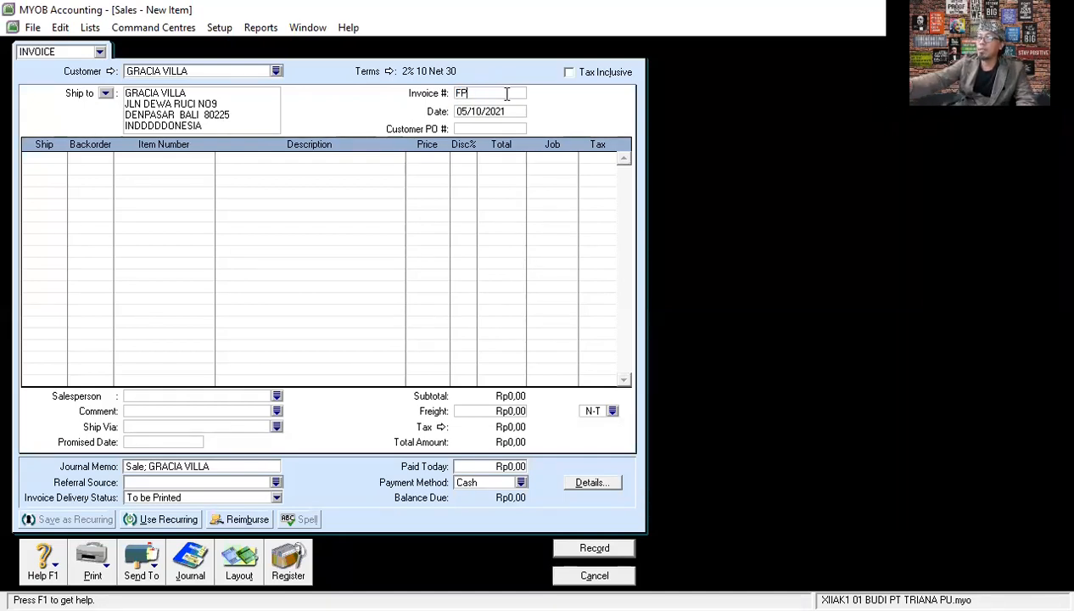
type("J12")
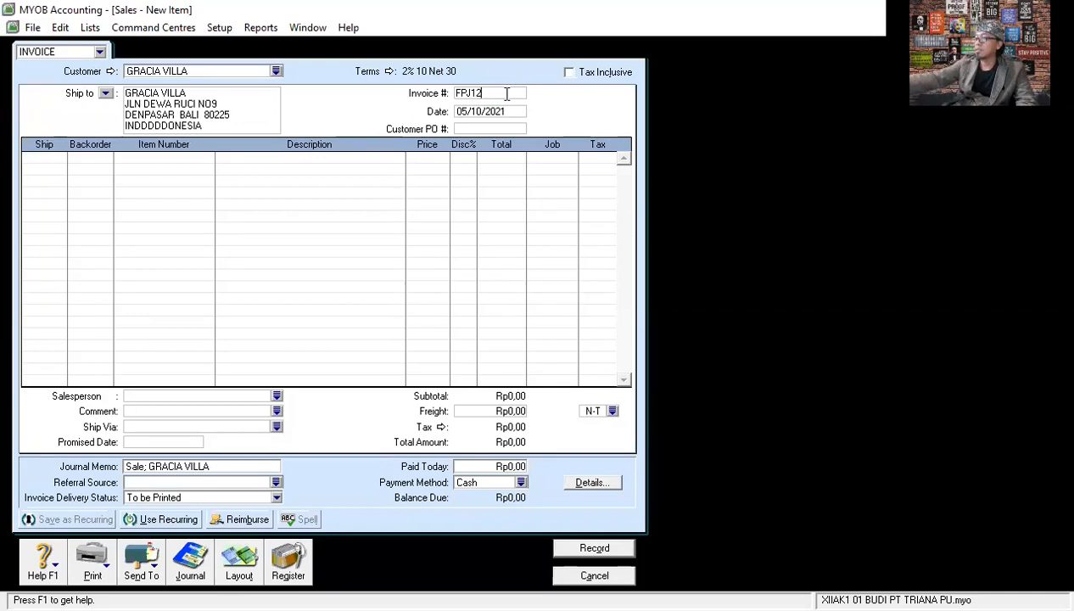
type("-1")
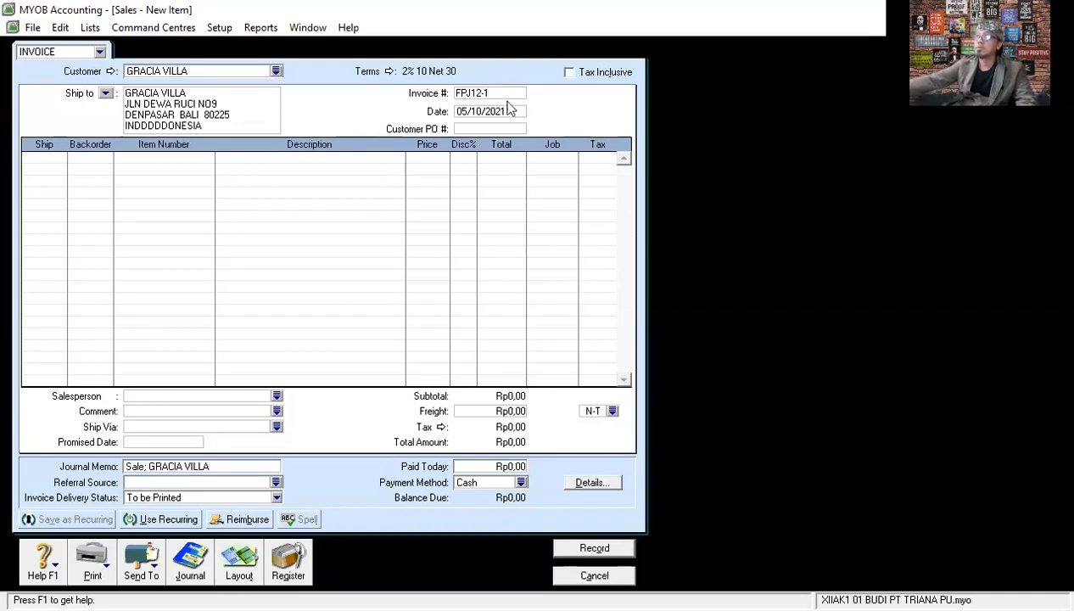
left_click(512, 112)
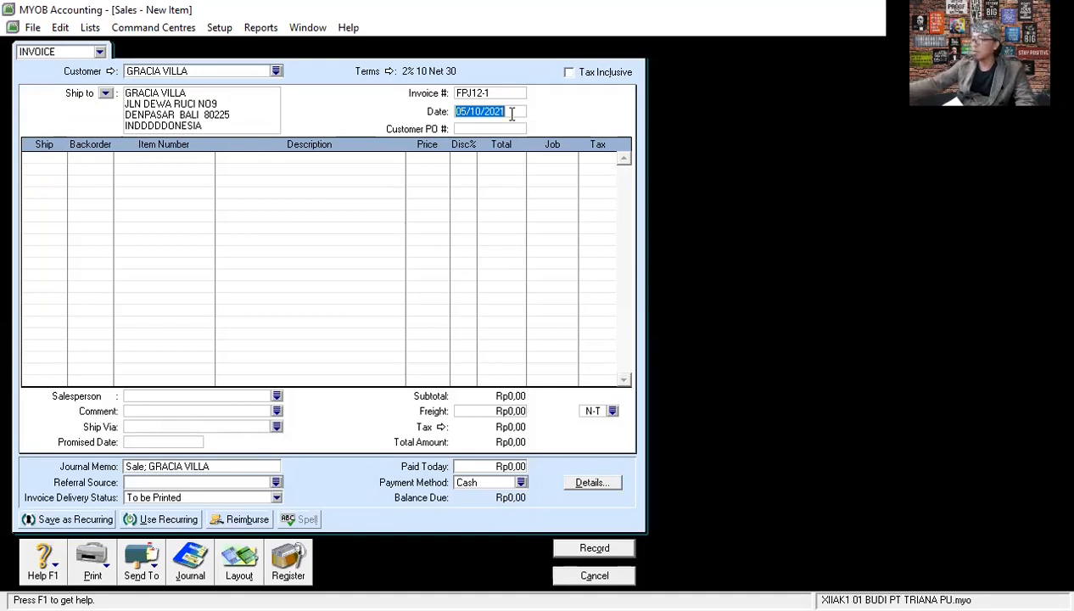
type("06/")
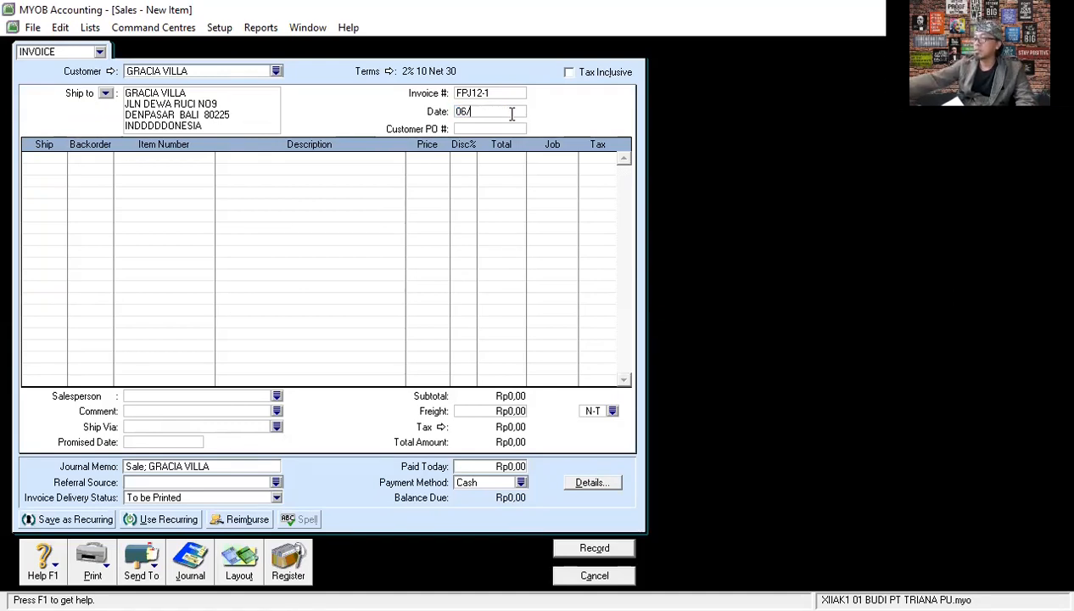
type("12/")
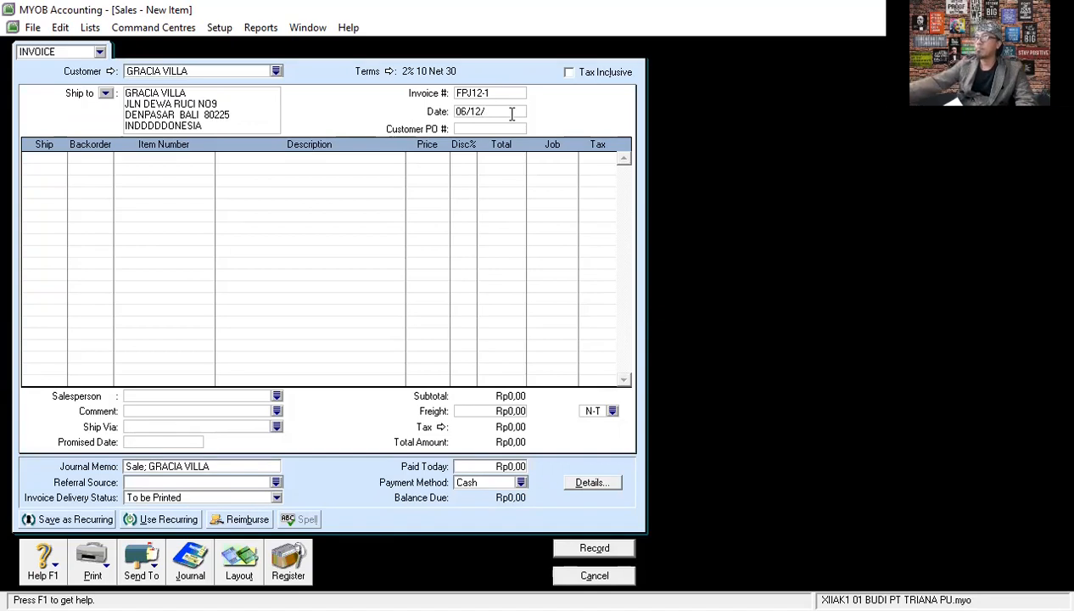
type("20")
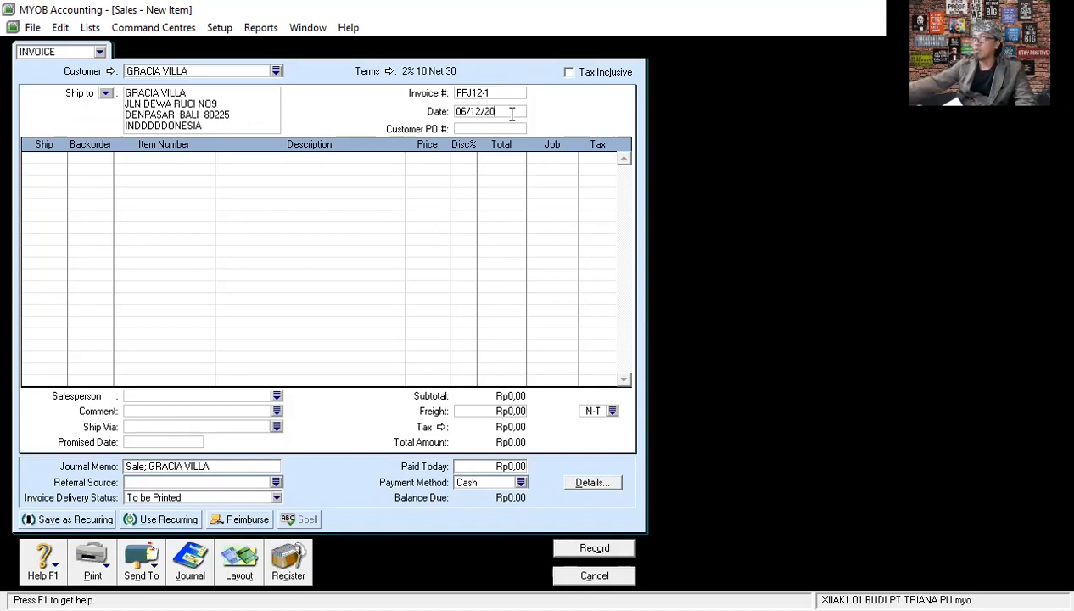
key("Tab")
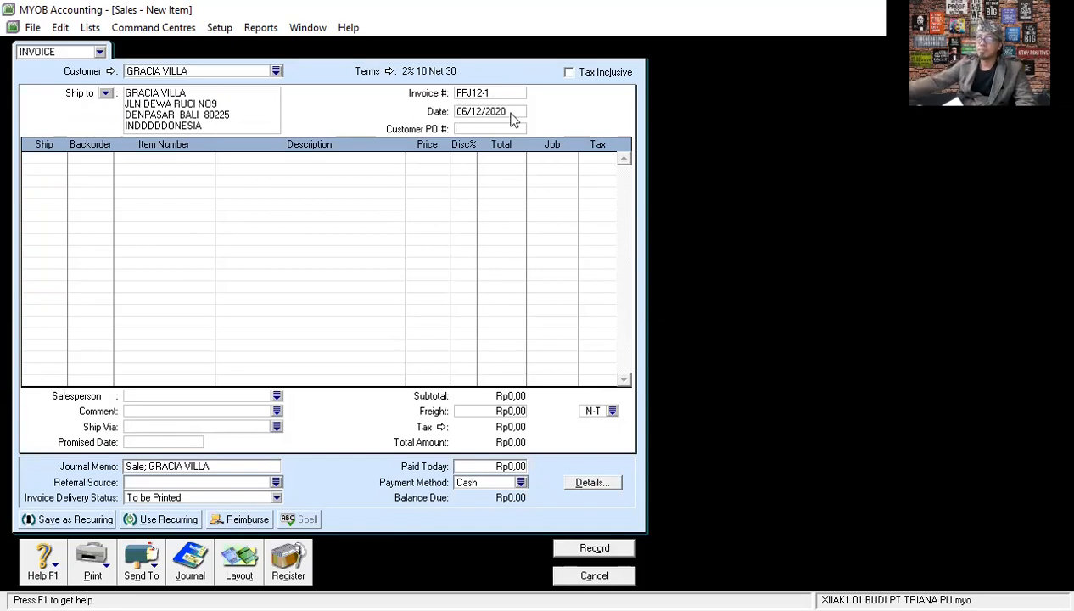
key("Tab")
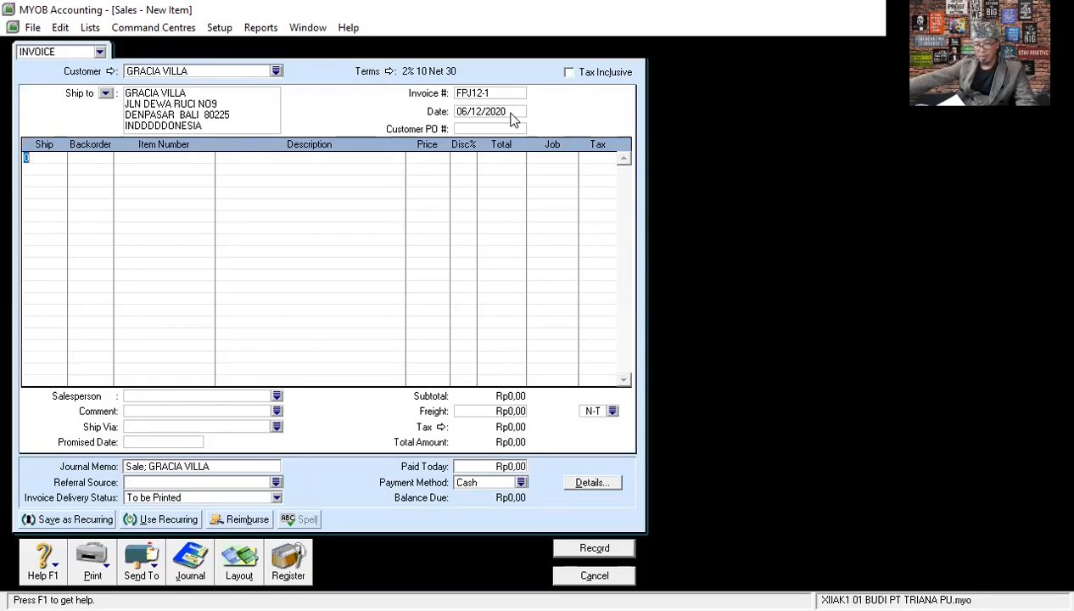
- Add item A001 RAINBOW CAKE on the first invoice line with a quantity of 30, keeping its default price and PPN tax code
type("30")
key("Tab")
key("Tab")
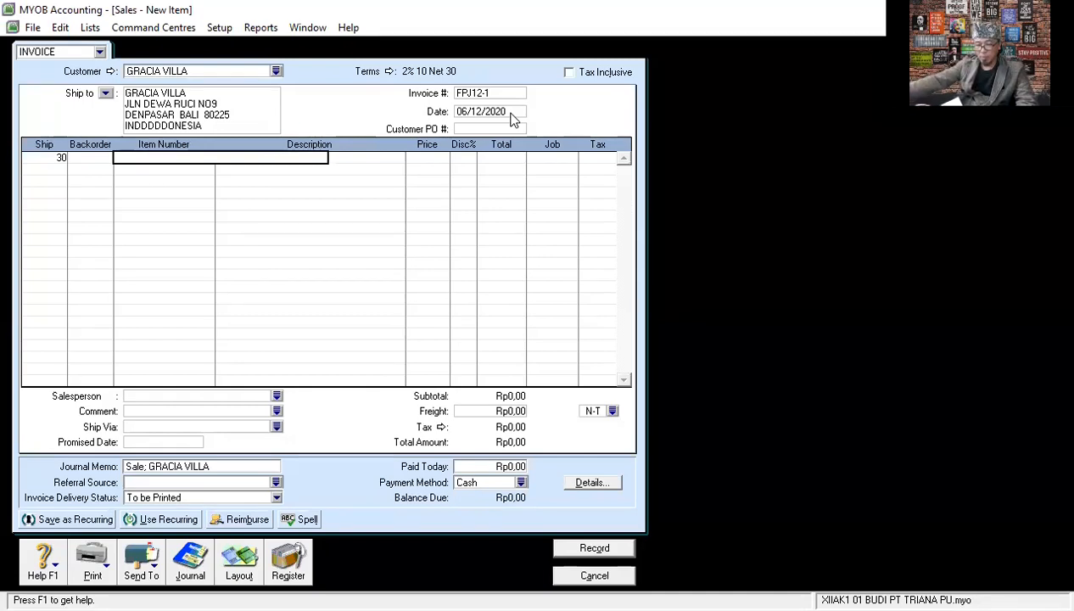
key("Tab")
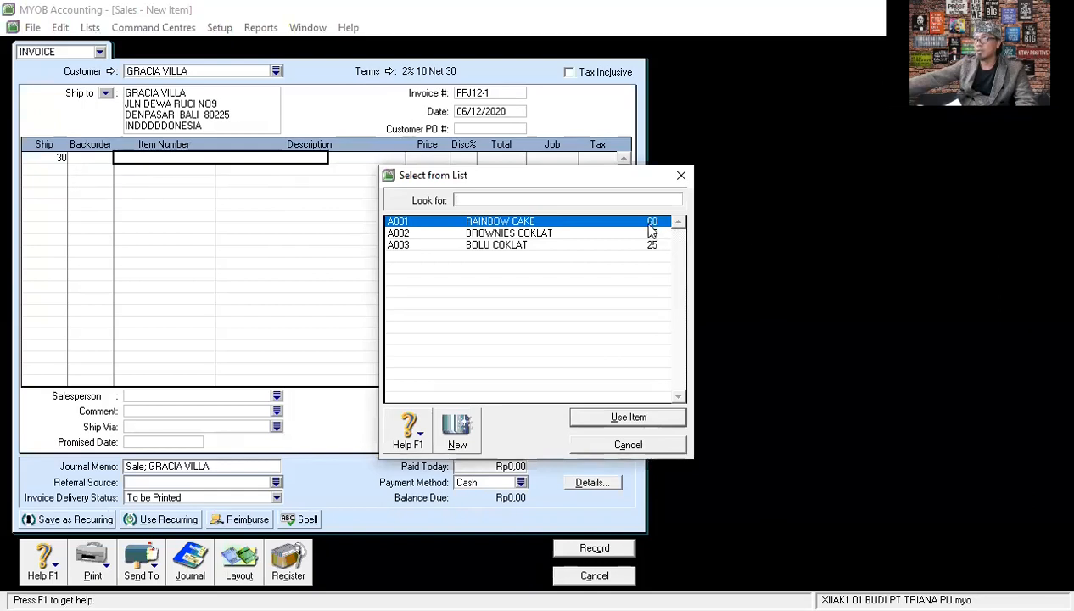
type("A001")
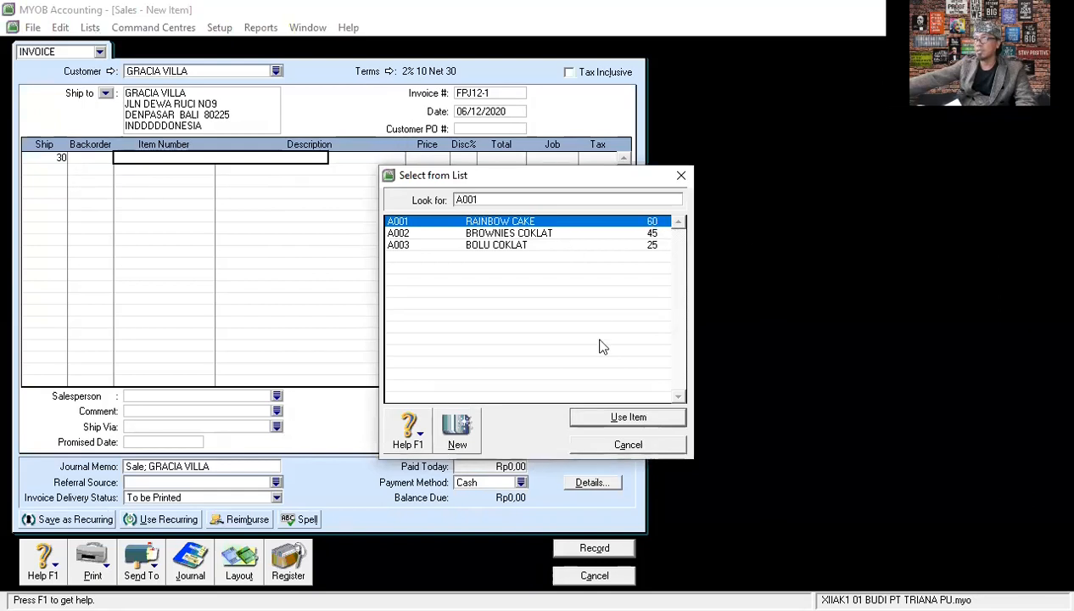
left_click(628, 419)
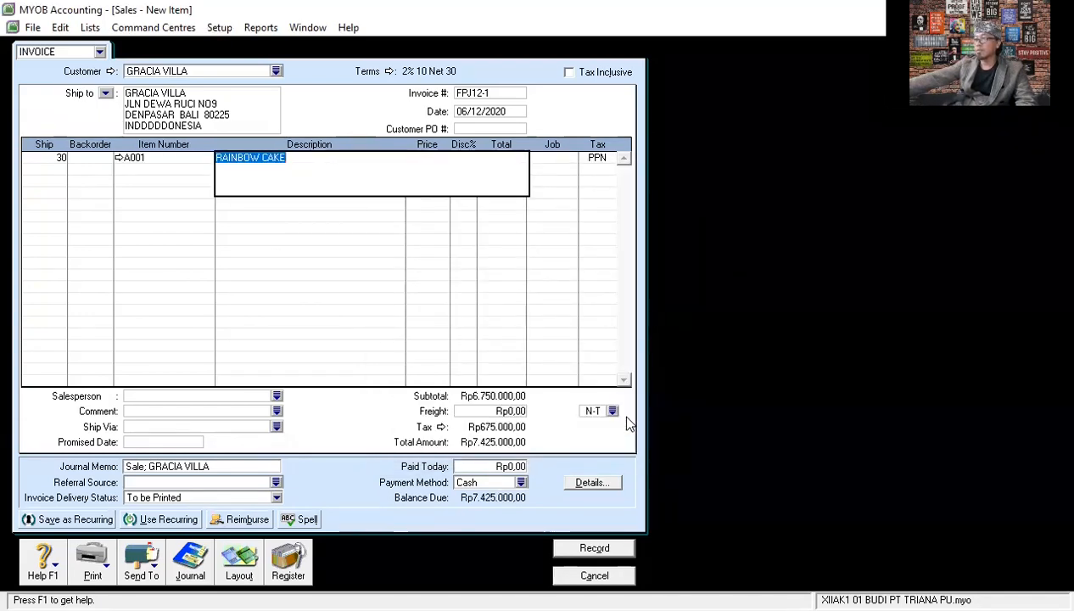
key("Tab")
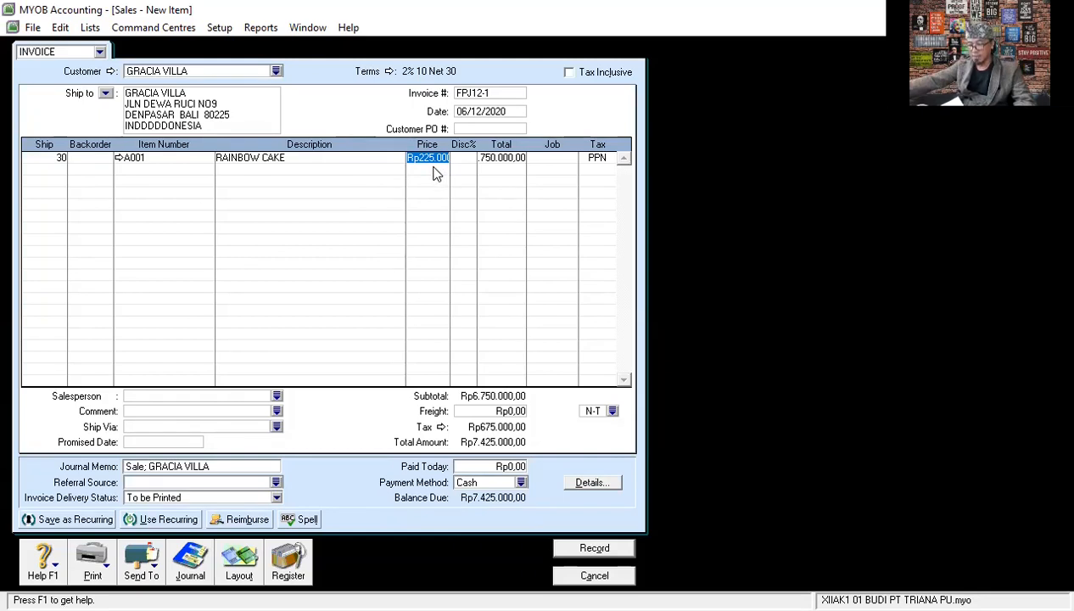
left_click(498, 157)
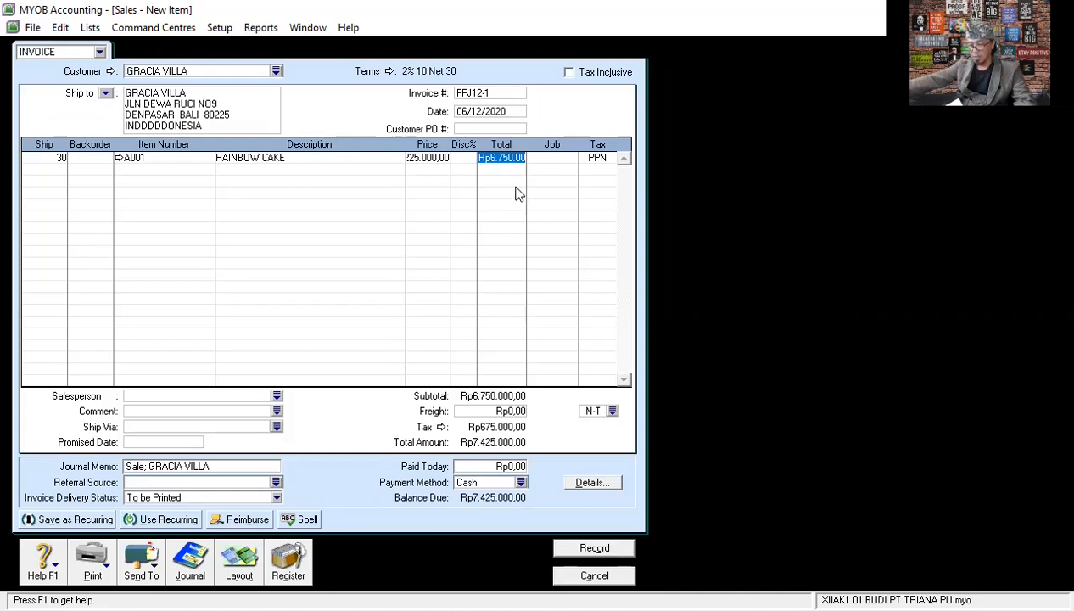
left_click(592, 158)
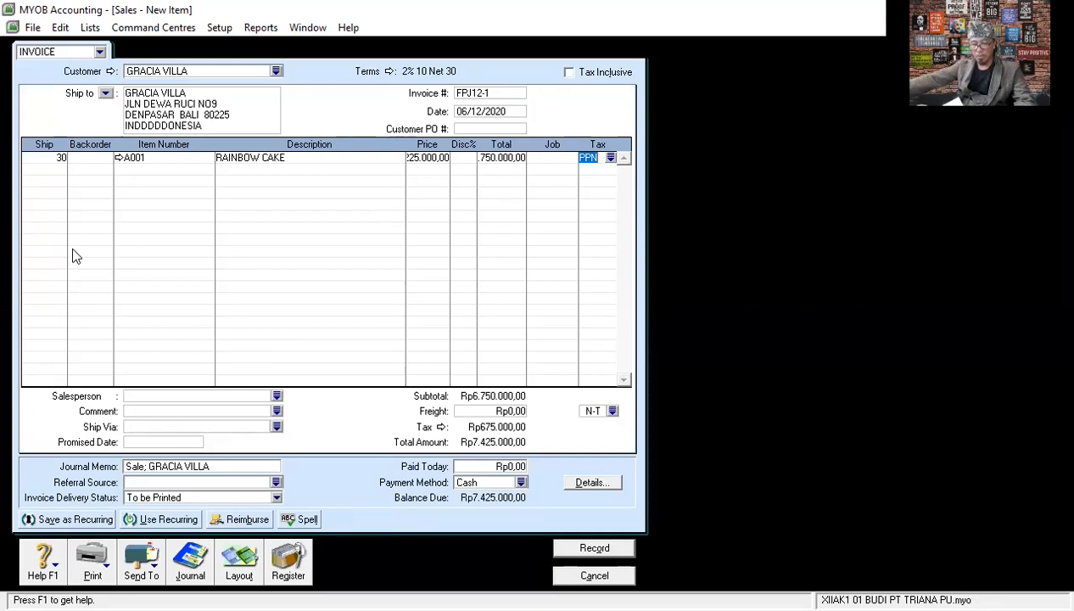
- Add item A002 BROWNIES COKLAT on the second invoice line with a quantity of 18, keeping its default price and PPN tax code
left_click(58, 170)
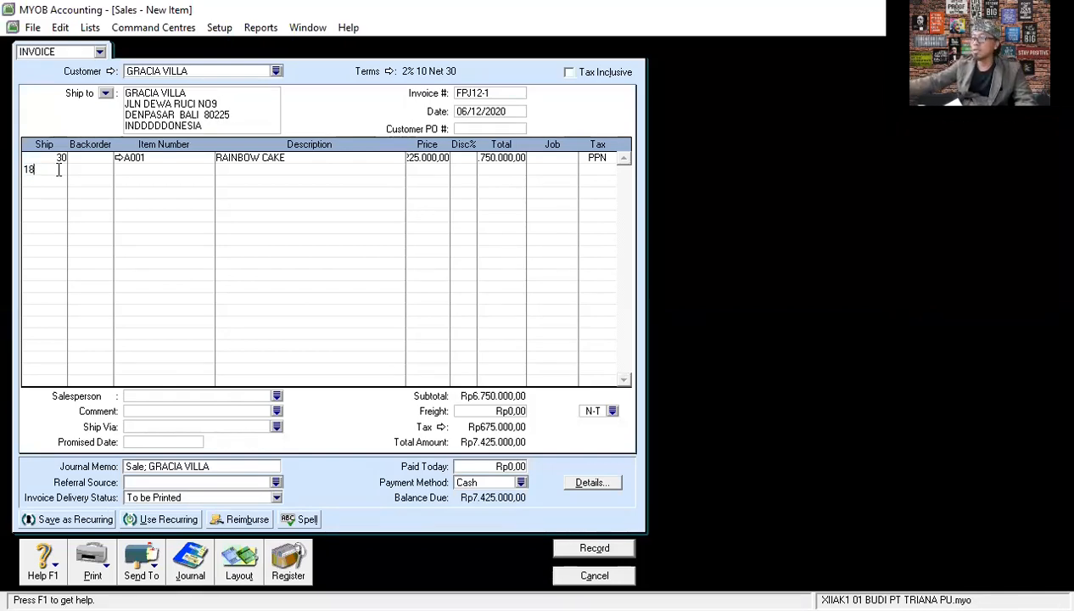
key("Tab")
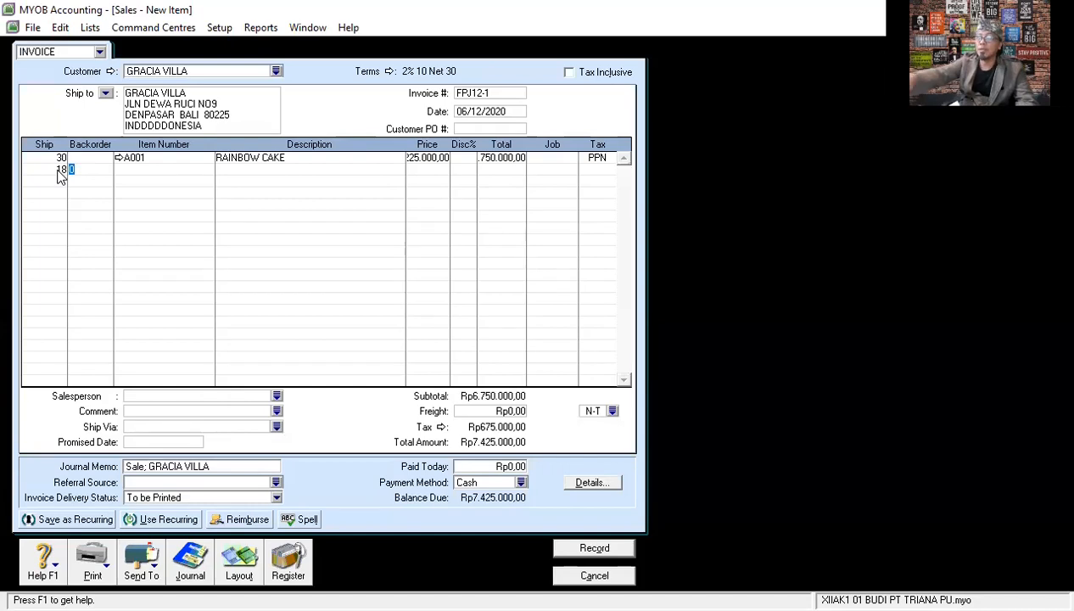
key("Tab")
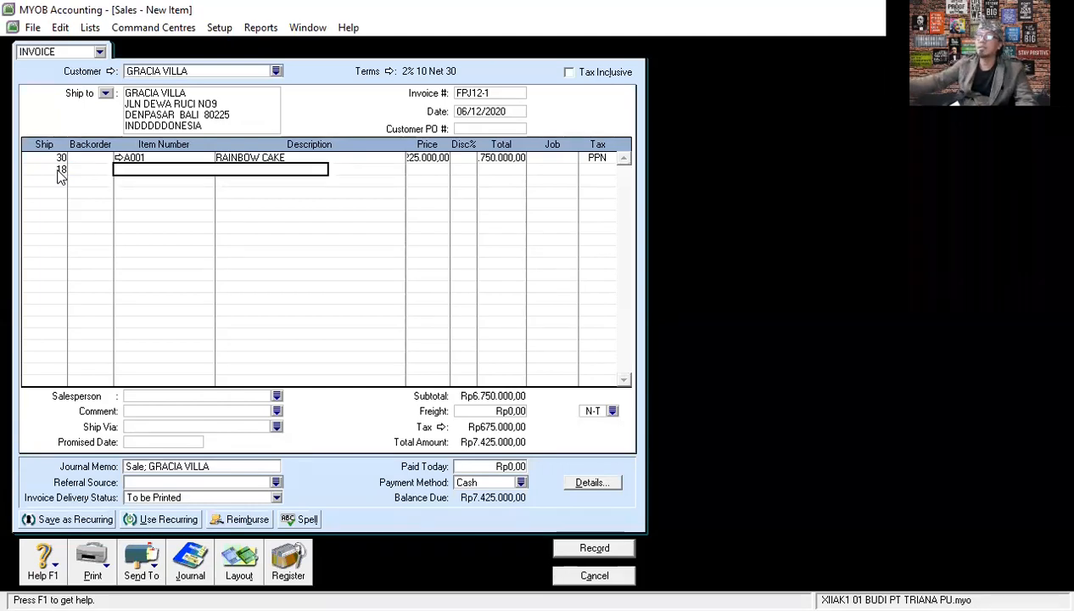
key("Tab")
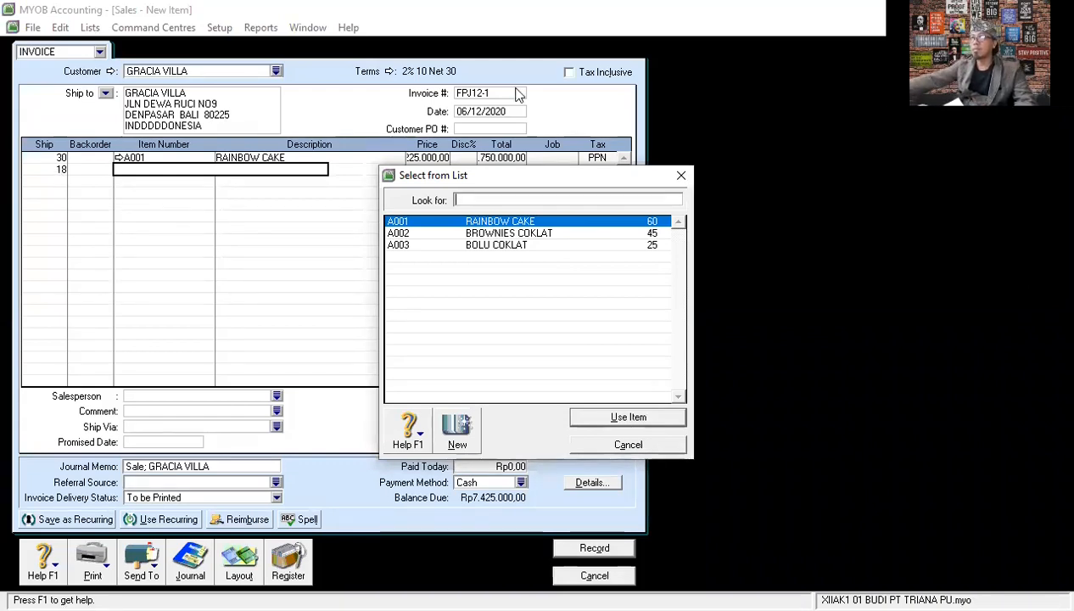
left_click(510, 232)
left_click(627, 416)
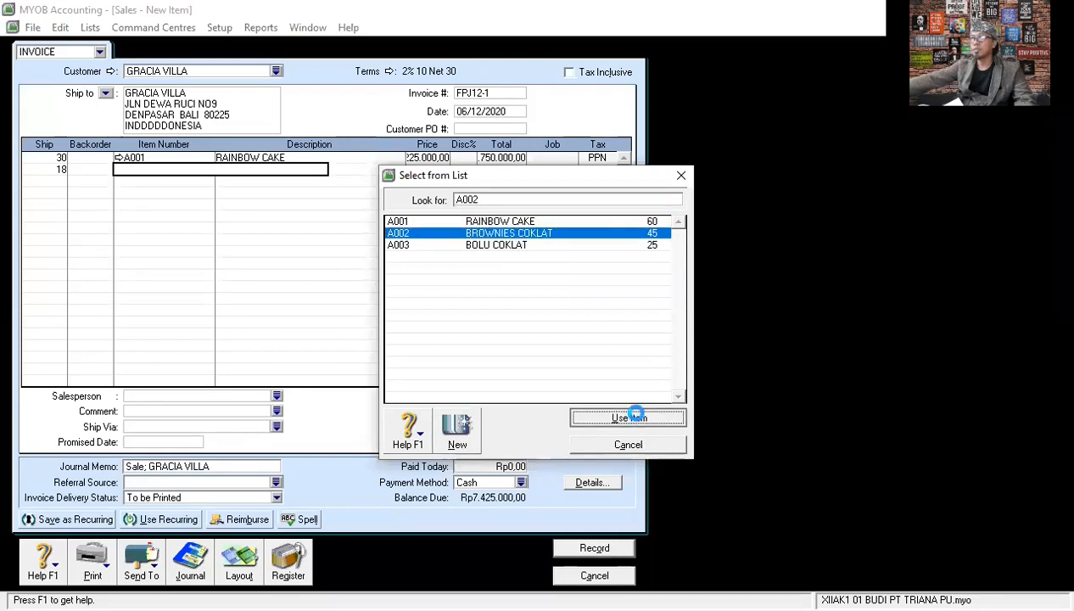
key("Tab")
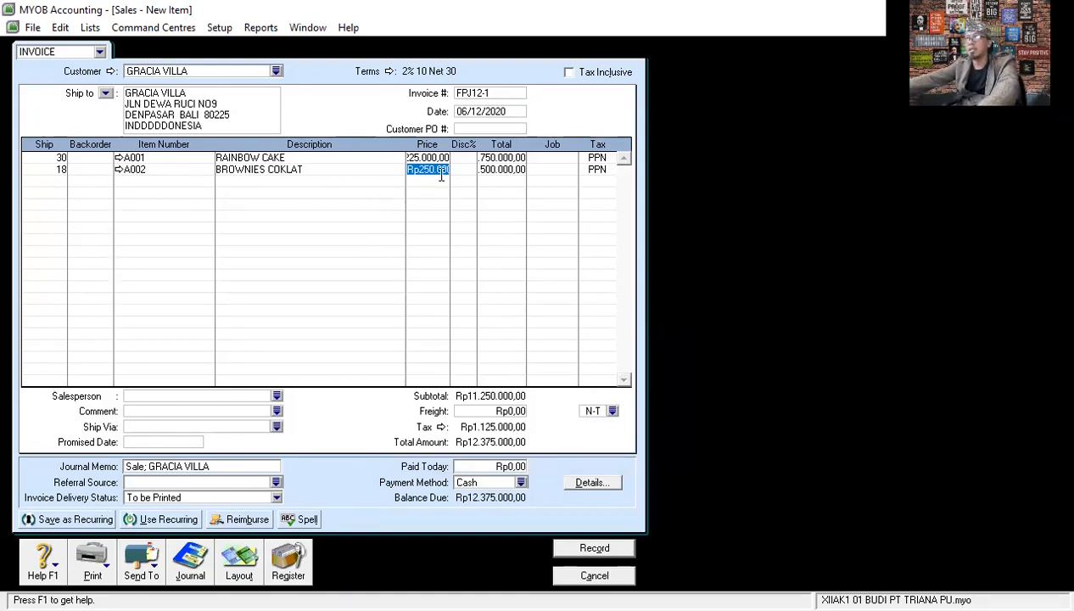
key("Tab")
key("Tab")
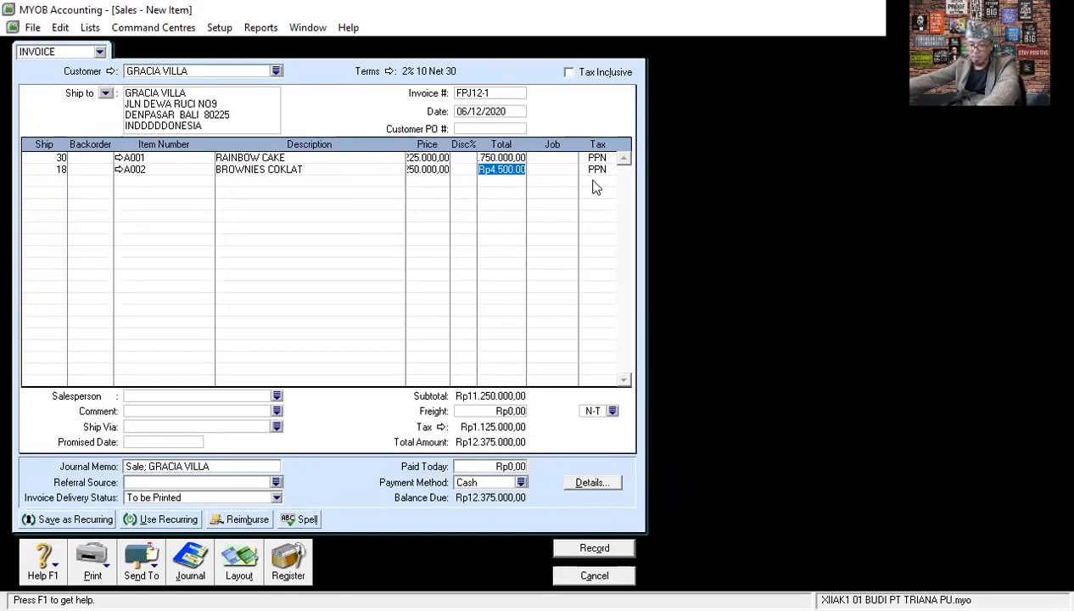
key("Tab")
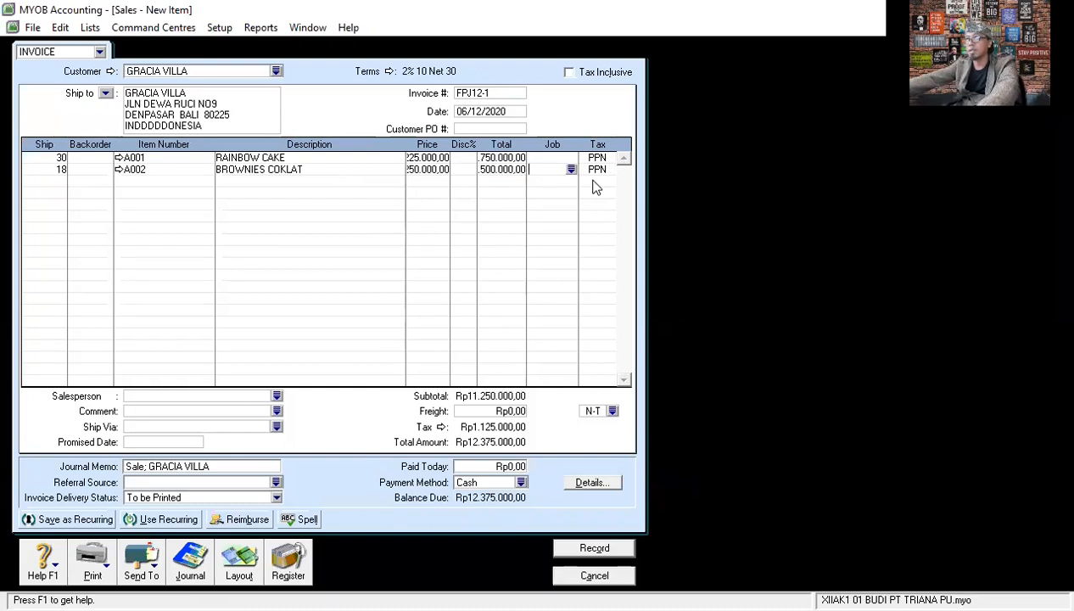
key("Tab")
key("Tab")
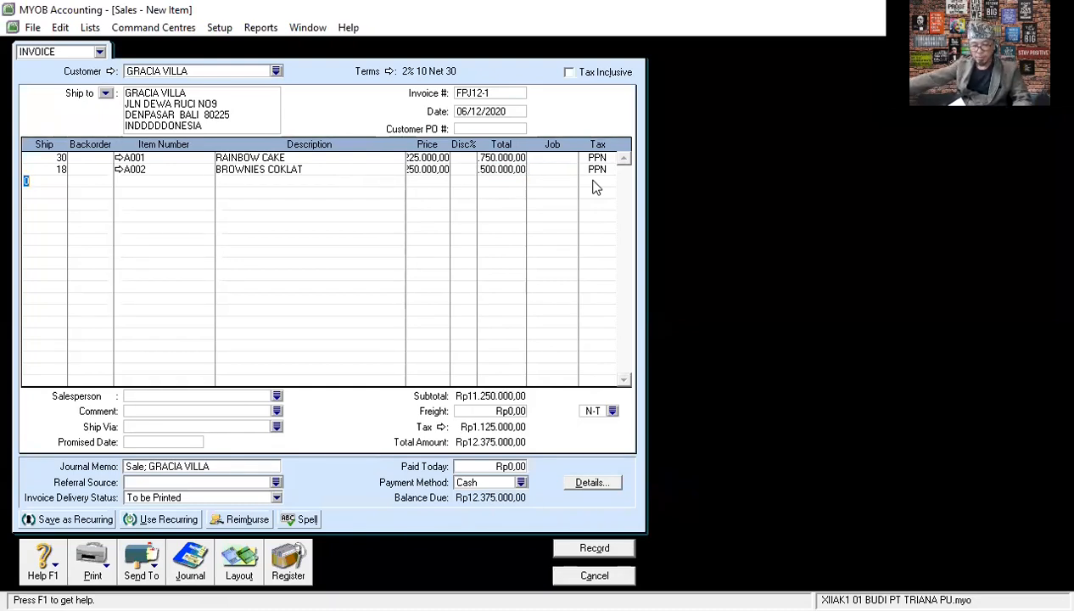
- Add item A003 BOLU COKLAT on the third invoice line with a quantity of 10, keeping its default price and PPN tax code
type("10")
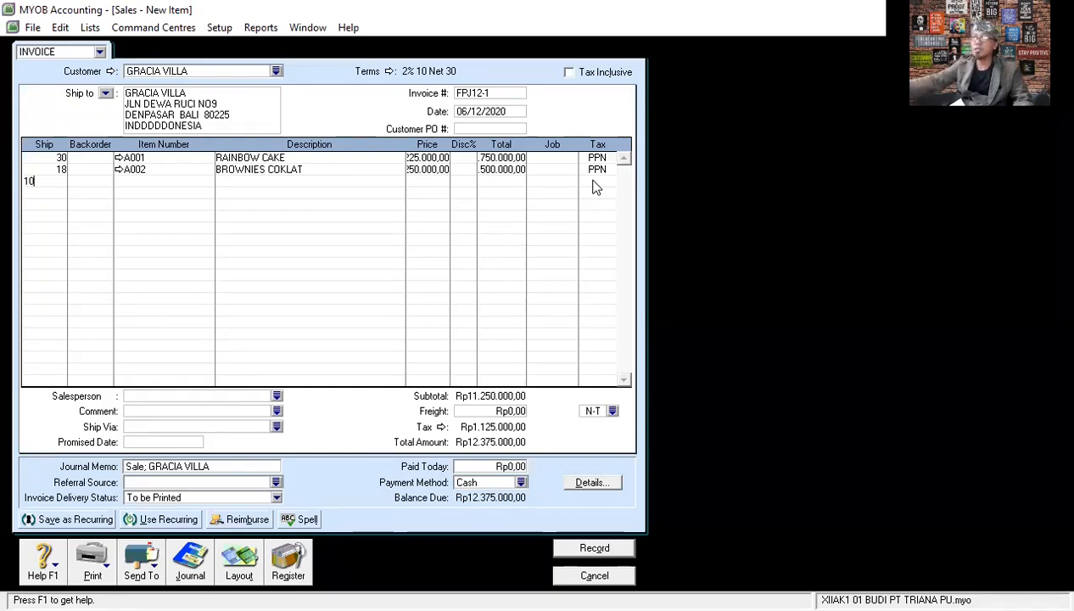
key("Tab")
key("Tab")
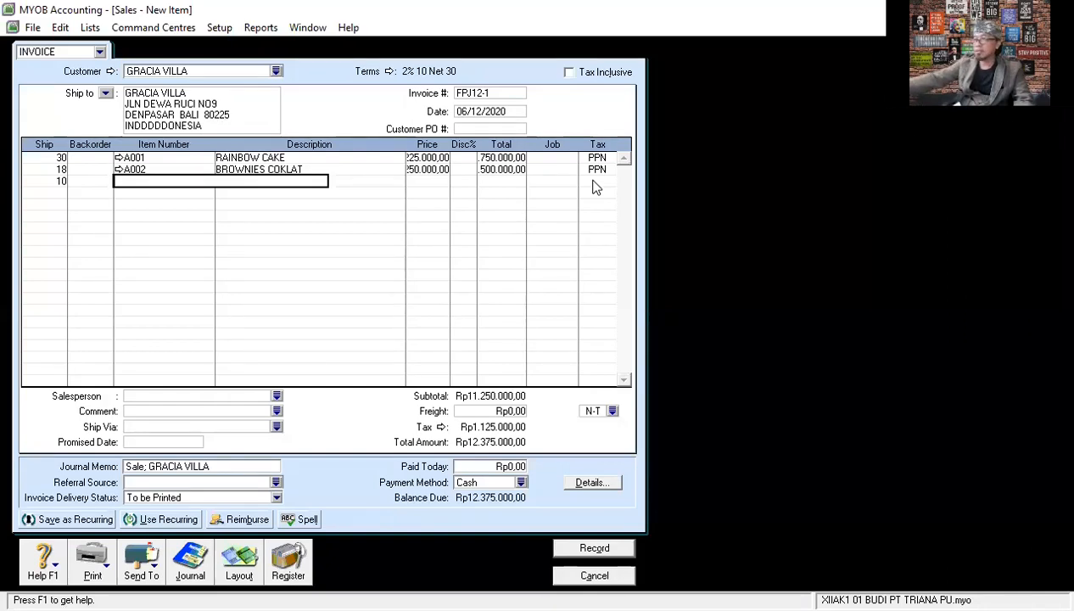
key("Tab")
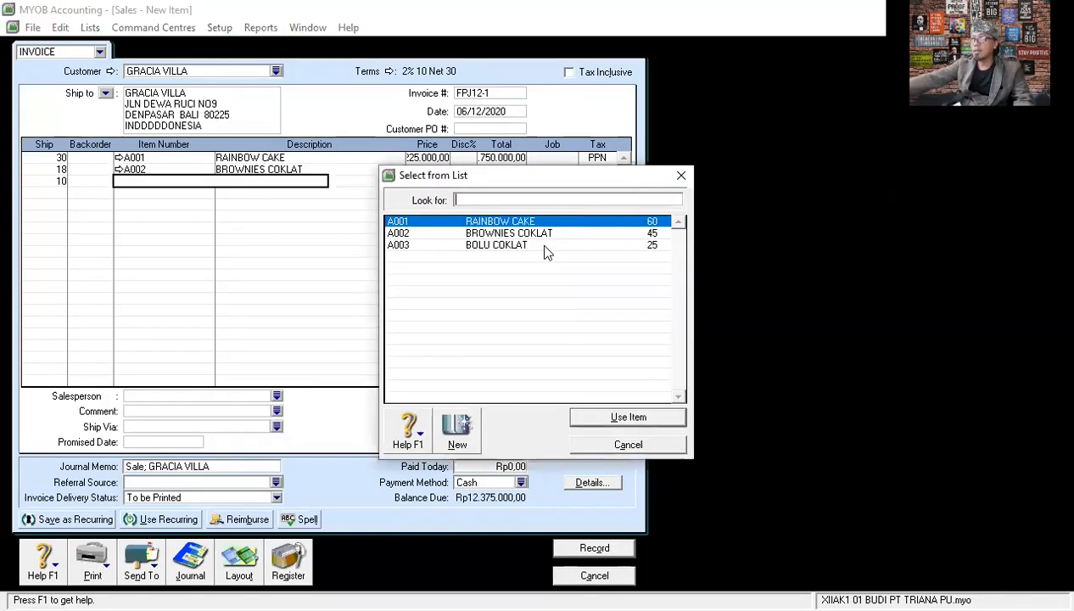
left_click(519, 246)
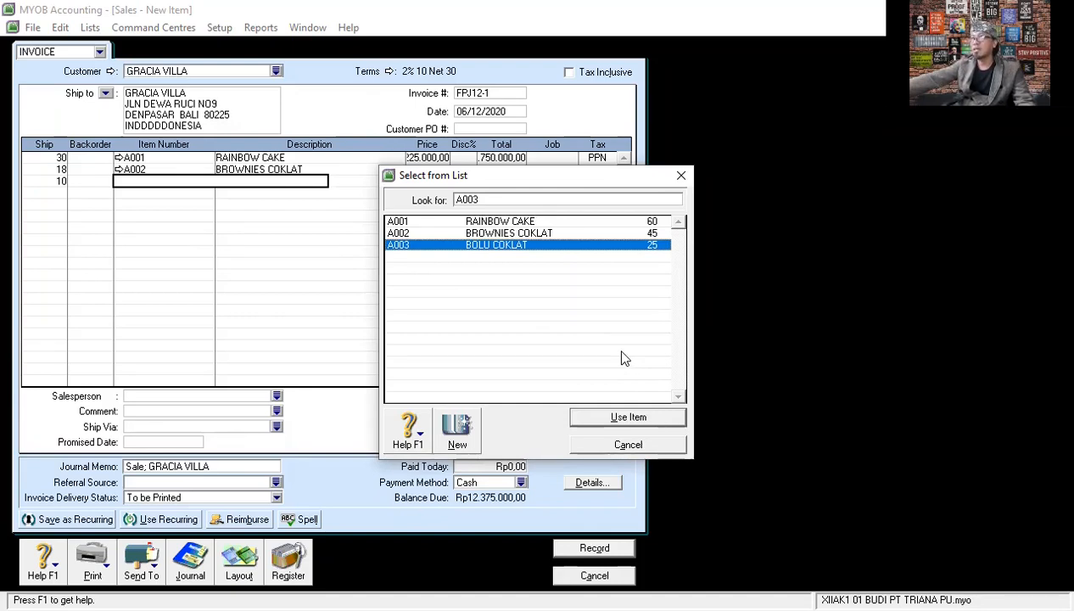
left_click(619, 416)
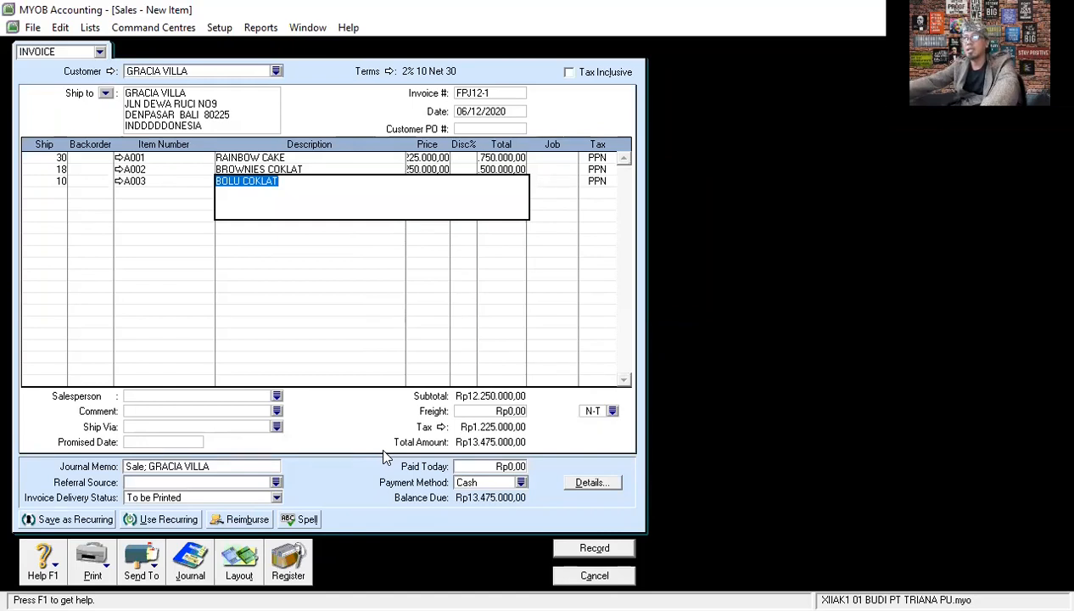
key("Tab")
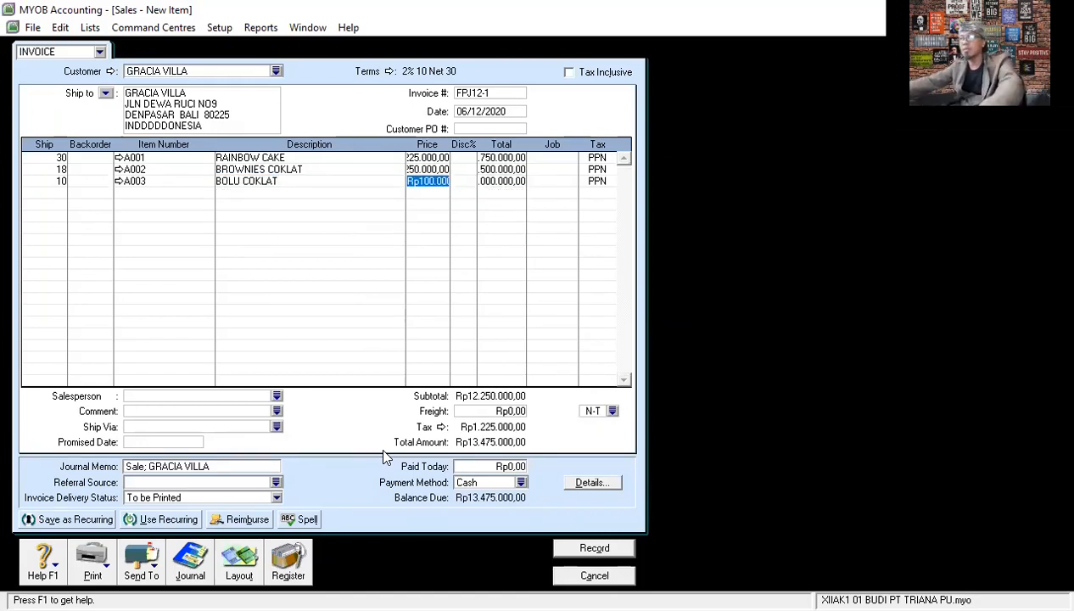
key("Tab")
key("Tab")
key("Tab")
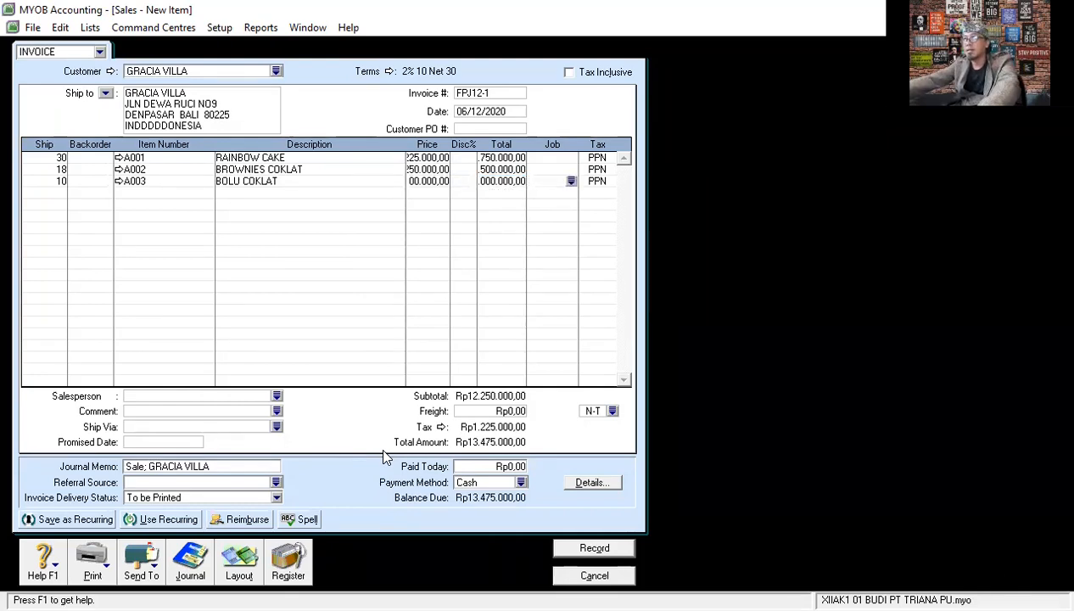
key("Tab")
key("Tab")
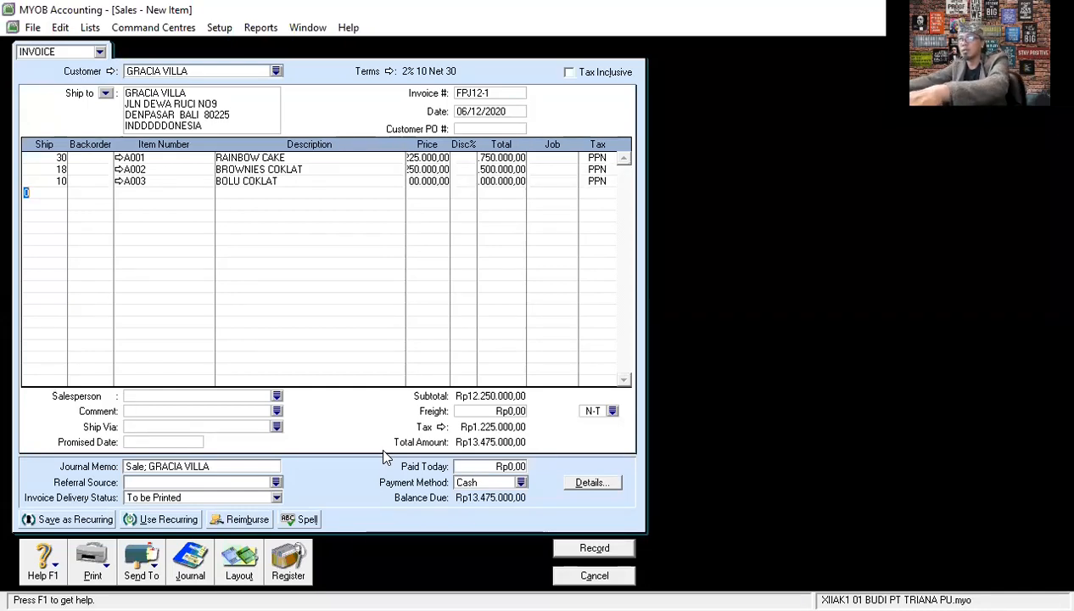
- Review the recap of the invoice's journal entries and record the invoice
key("ctrl+r")
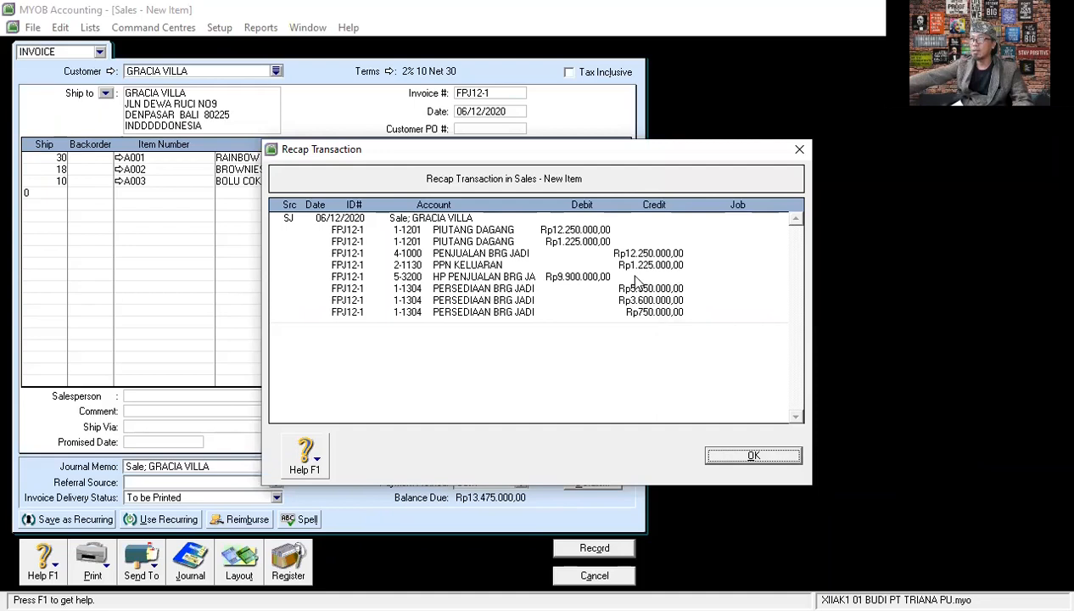
left_click(758, 454)
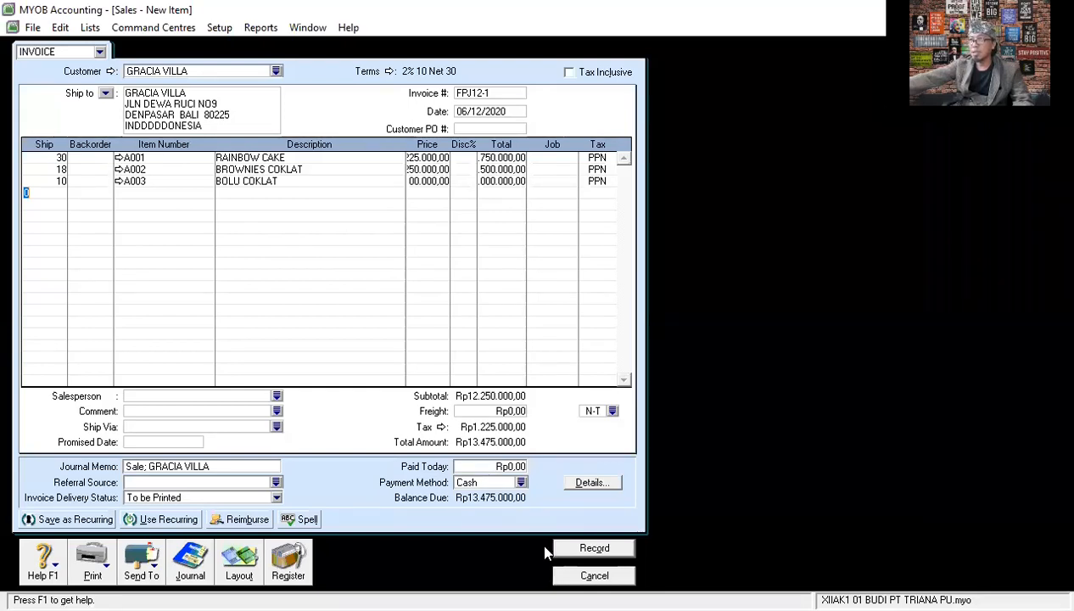
left_click(596, 549)
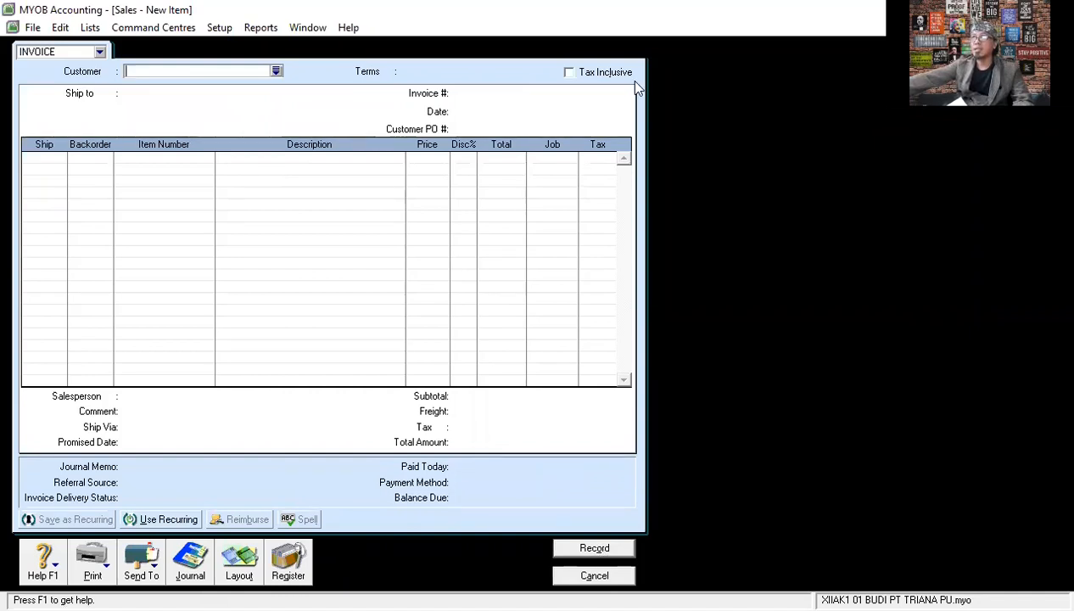
- Close the blank sales invoice form and switch to the Inventory command centre
left_click(593, 576)
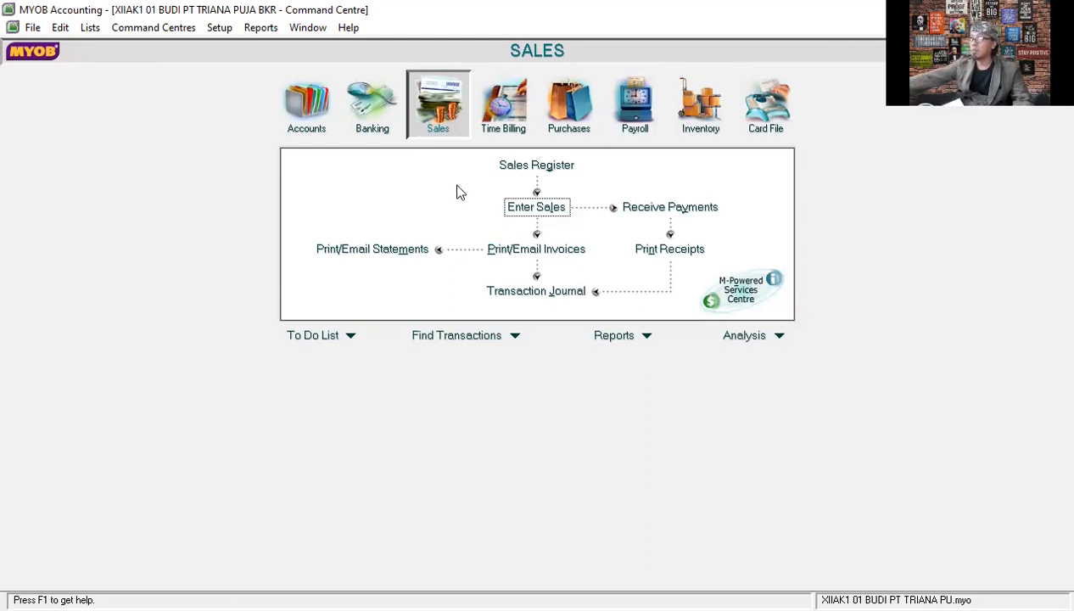
left_click(700, 112)
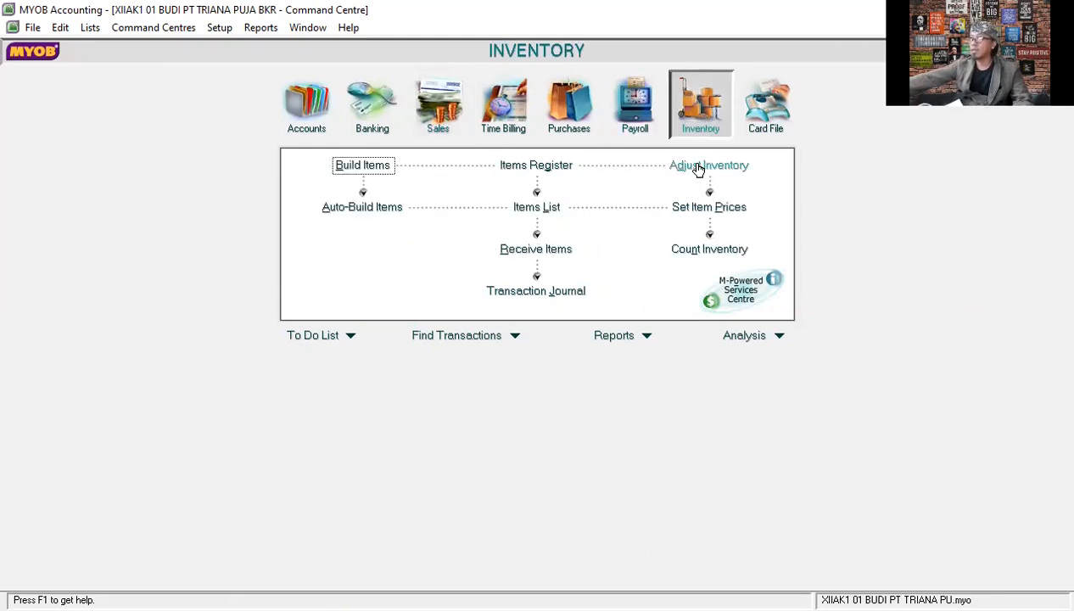
left_click(700, 166)
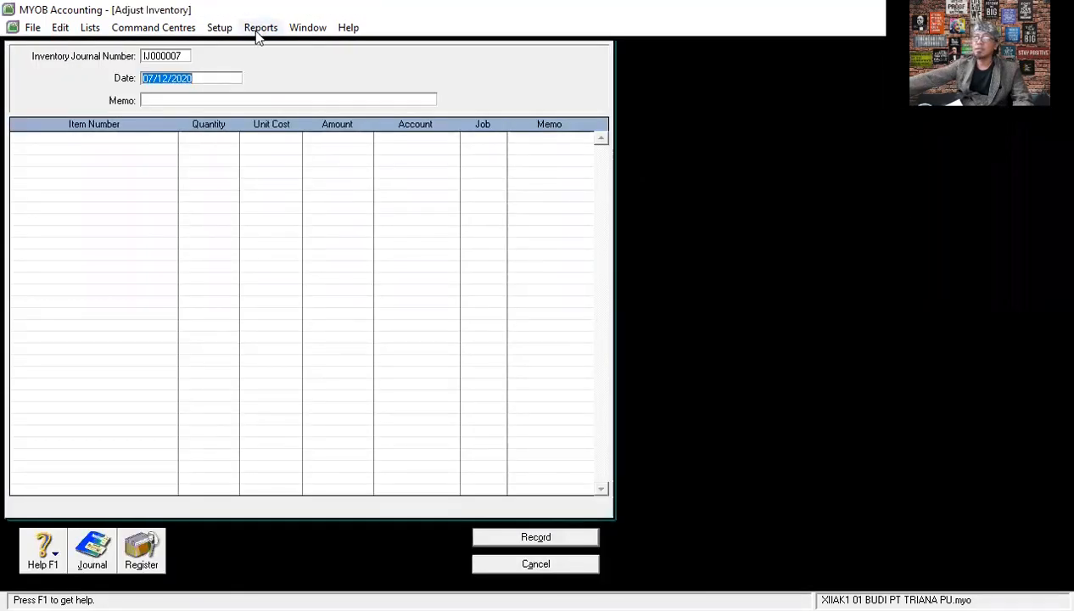
left_click(182, 56)
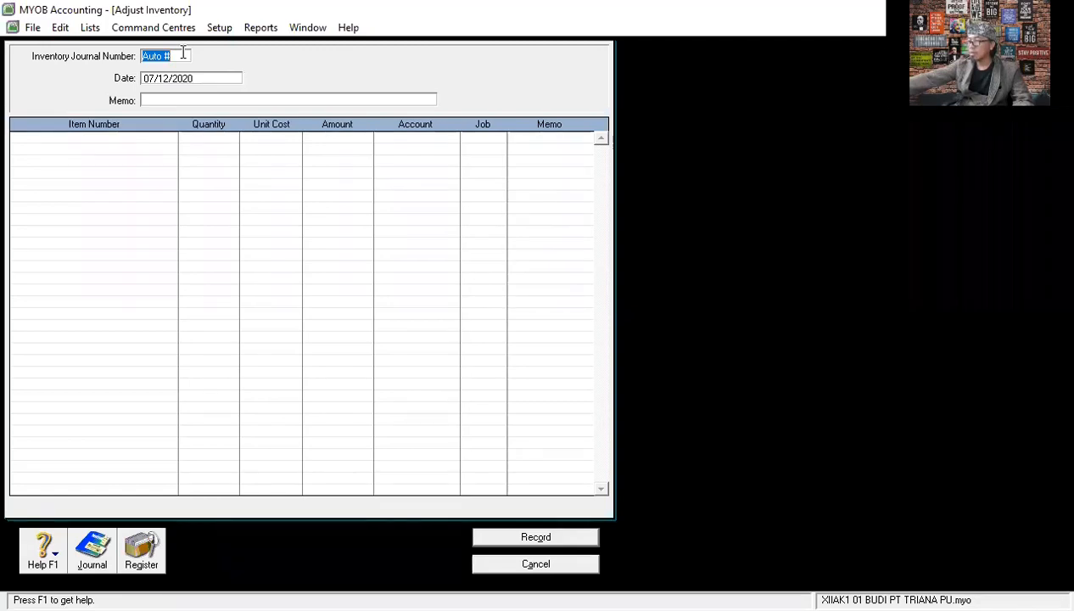
type("BM")
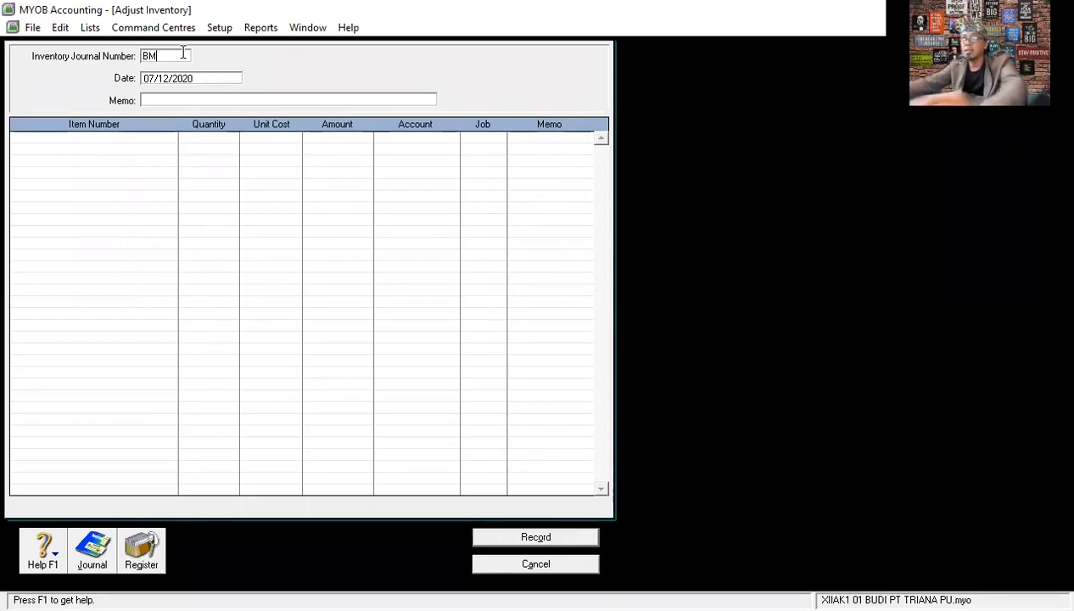
type("12")
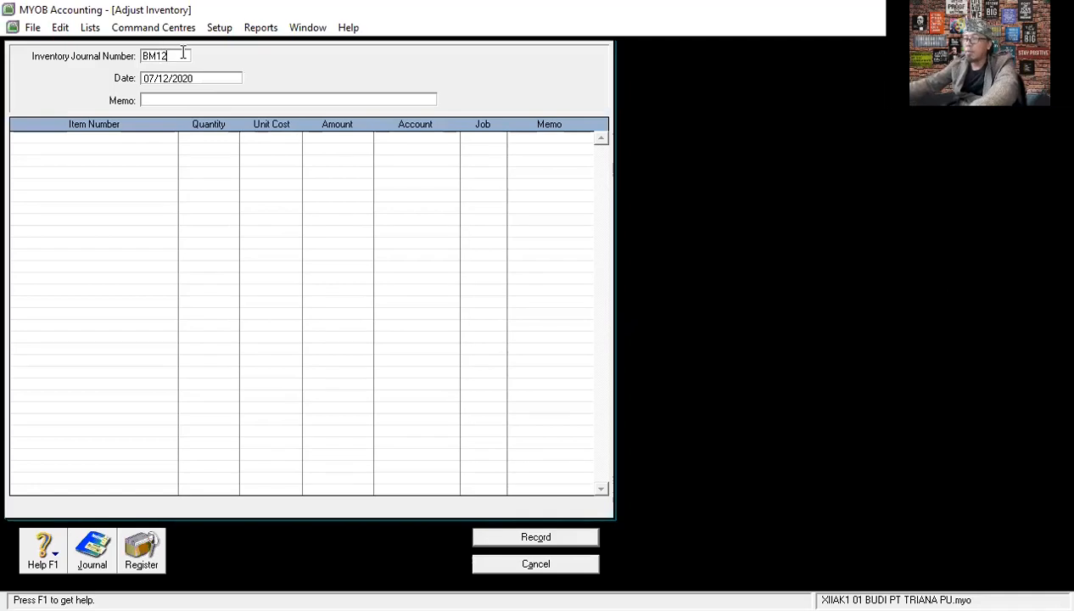
type("-2")
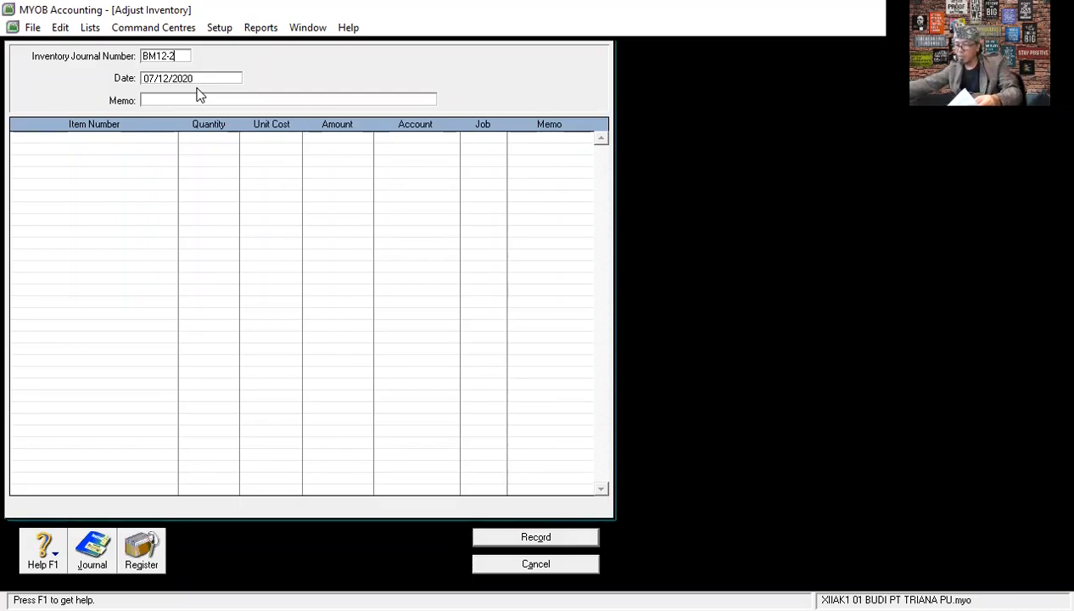
left_click_drag(185, 56, 128, 56)
key("BackSpace")
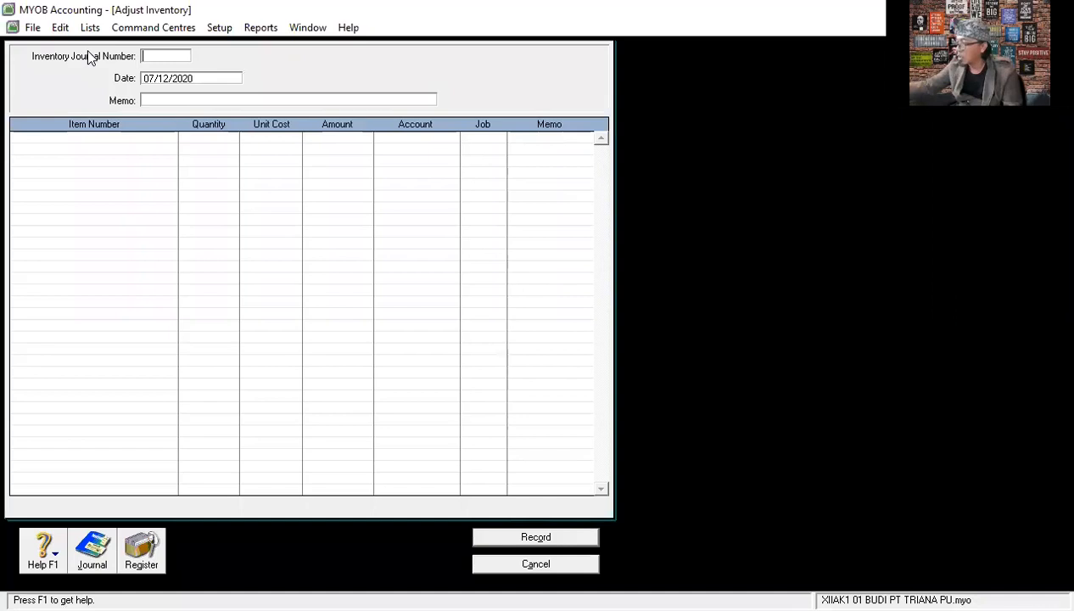
left_click(525, 565)
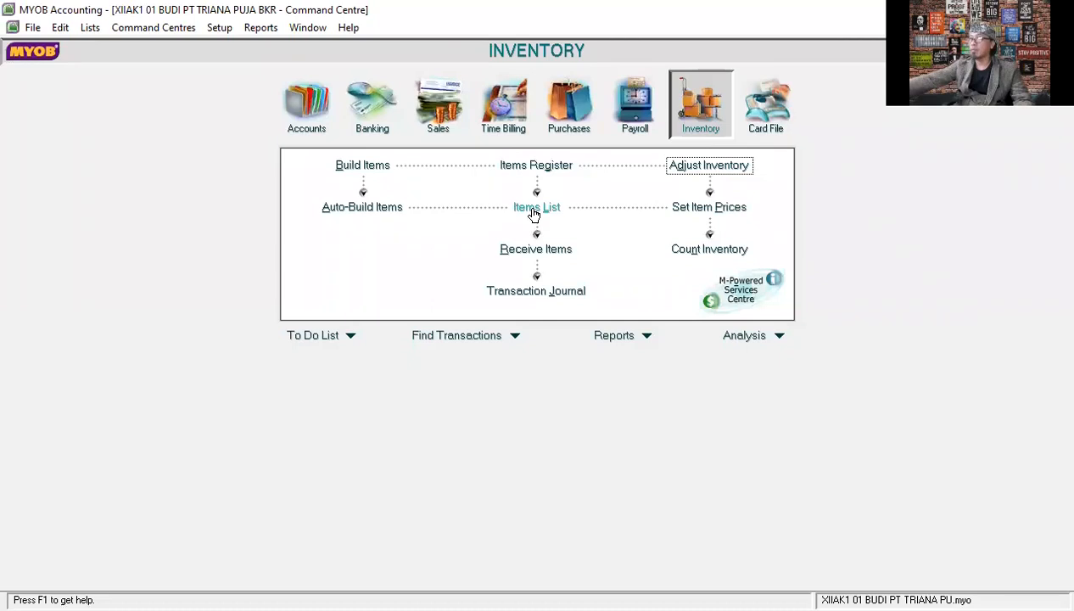
- Start a new inventory adjustment with journal number BM12-2, keeping the date 07/12/2020
left_click(702, 168)
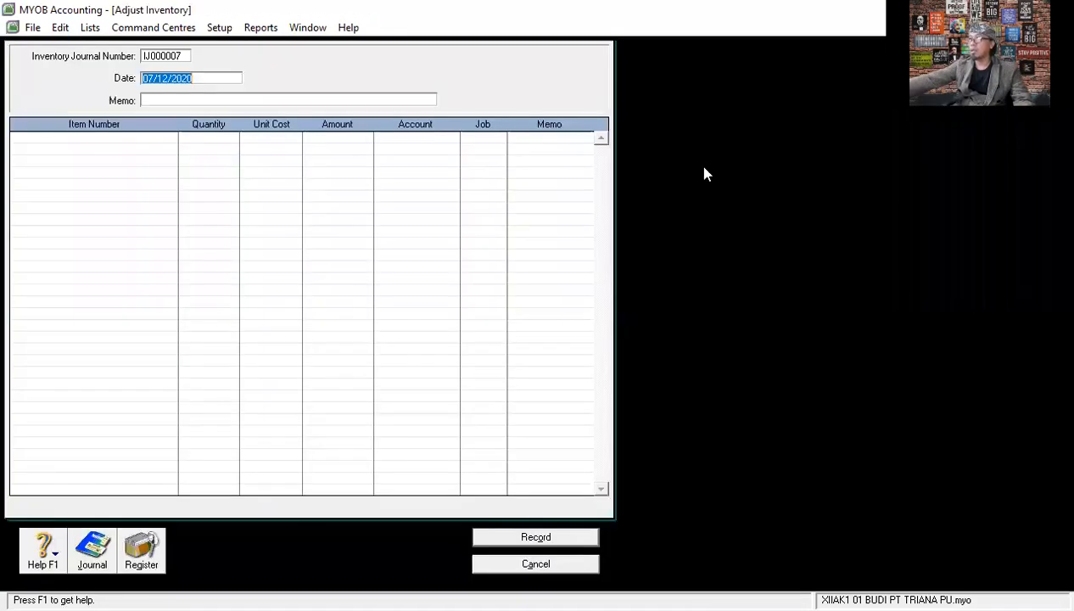
left_click(186, 55)
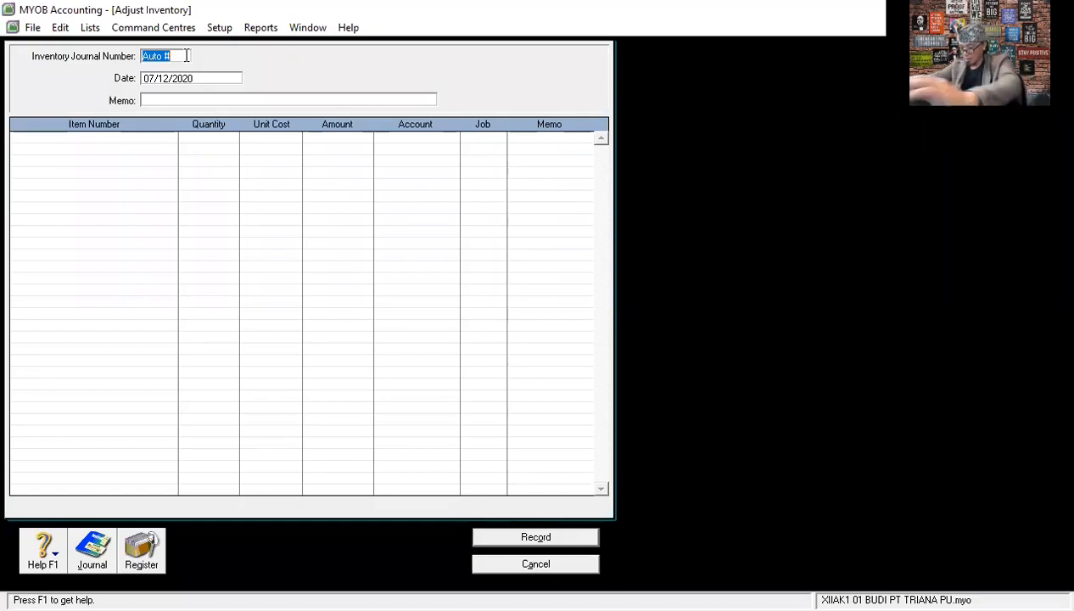
type("BM12")
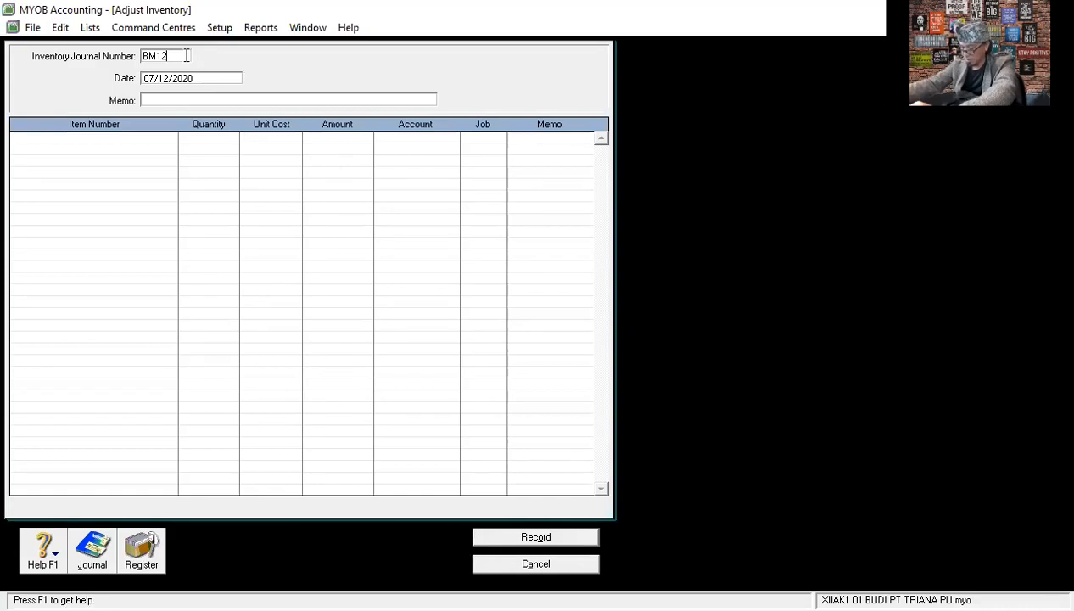
type("-2")
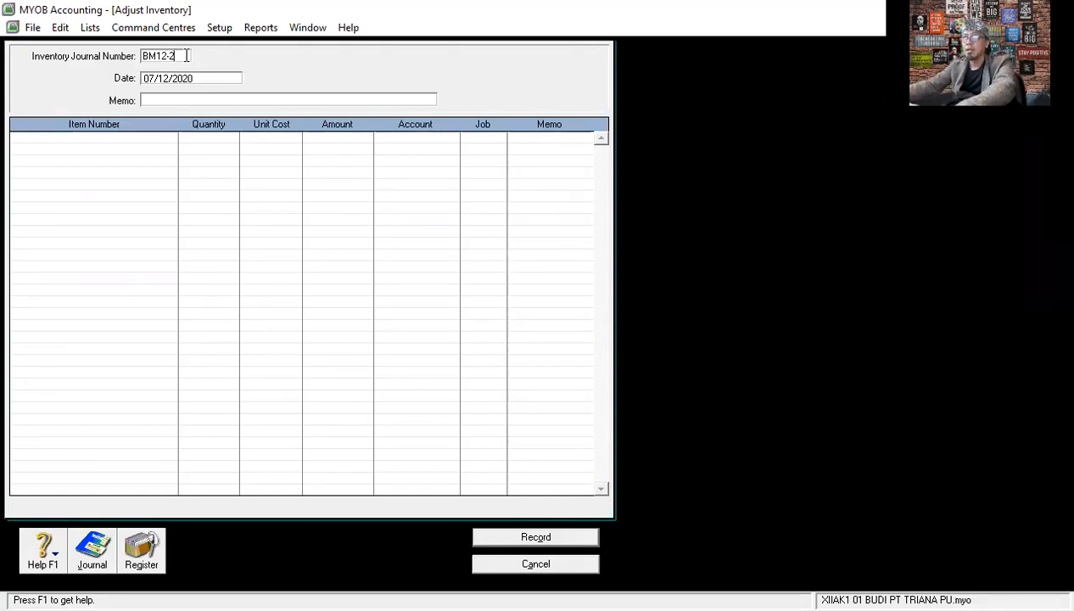
key("Tab")
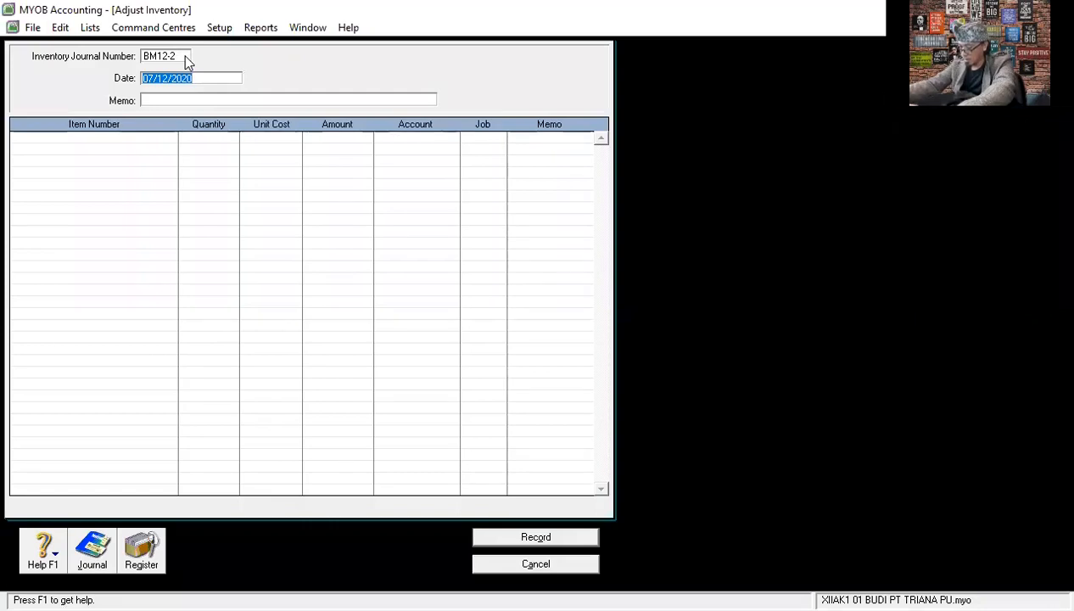
key("Tab")
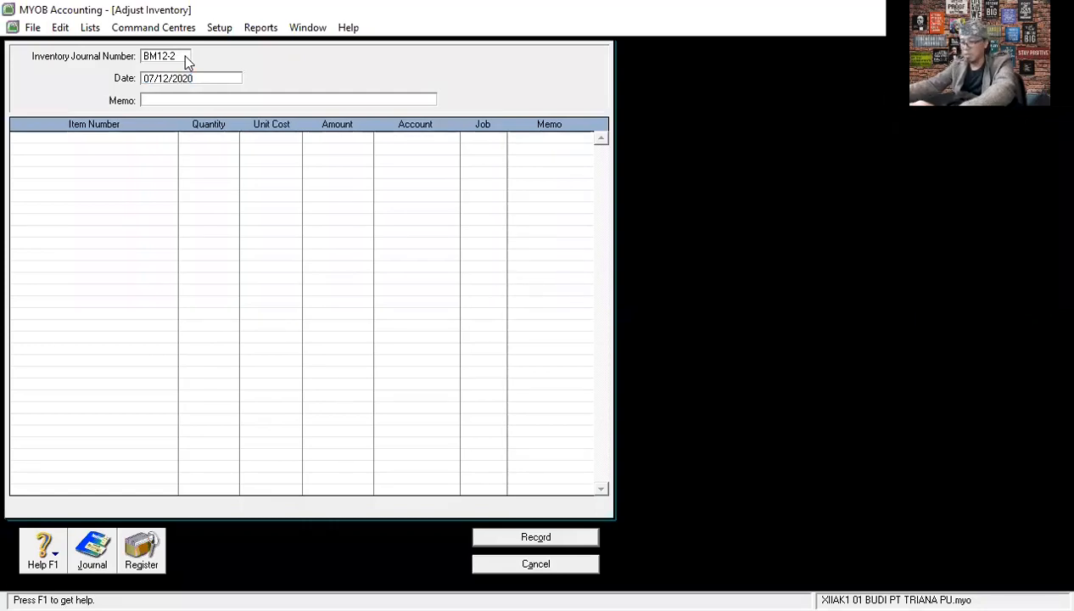
- Enter PEMAKAIAN BHN BAKU PRODUKSI RAINBOW CAKE 25PCS as the inventory adjustment's memo
type("PEM")
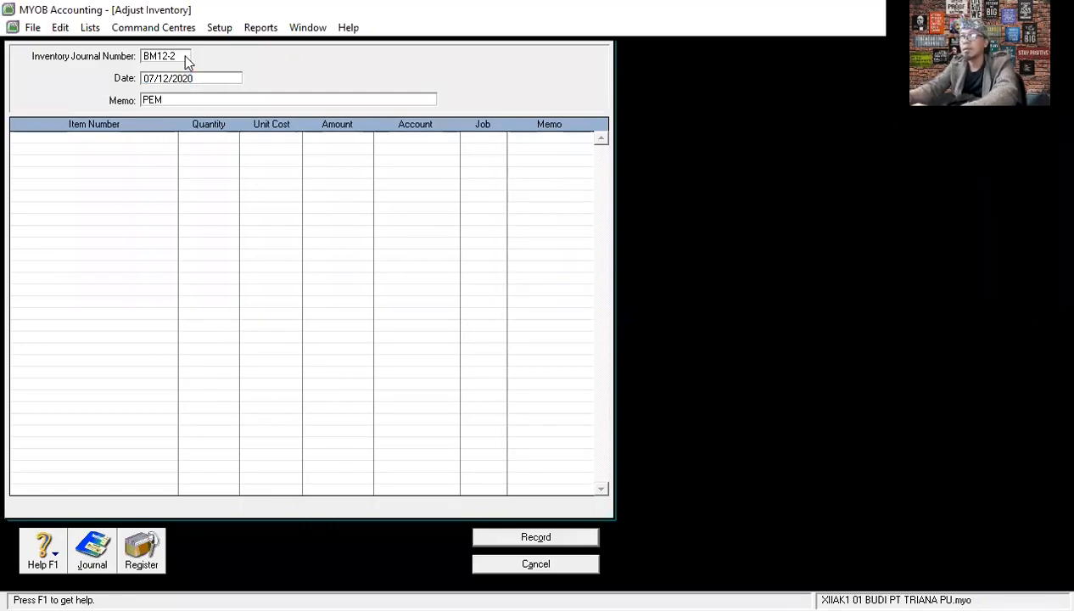
type("AKAIAN ")
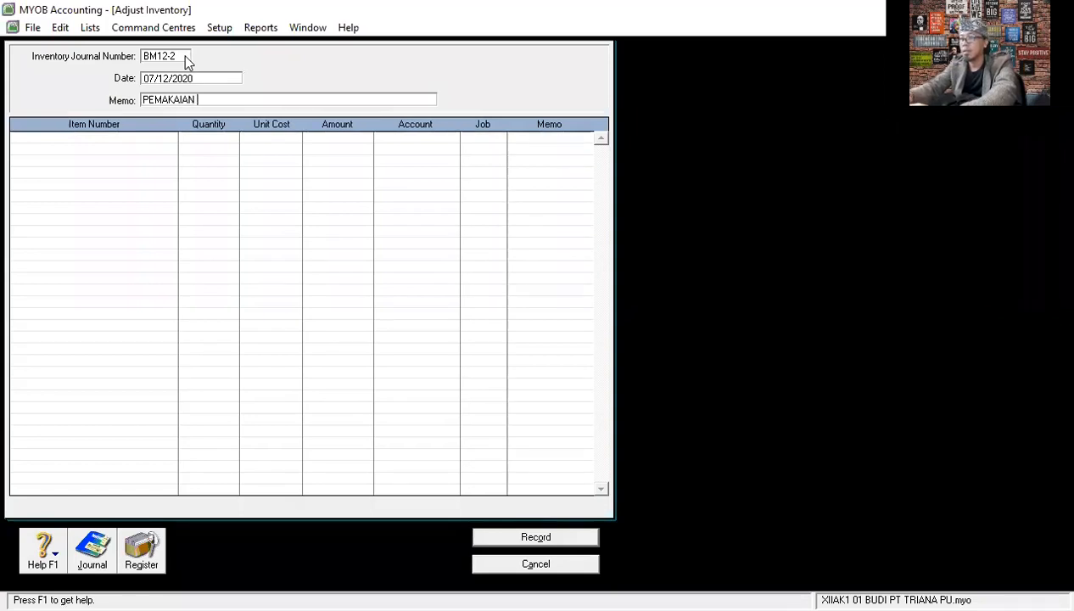
type("BHN BAKU")
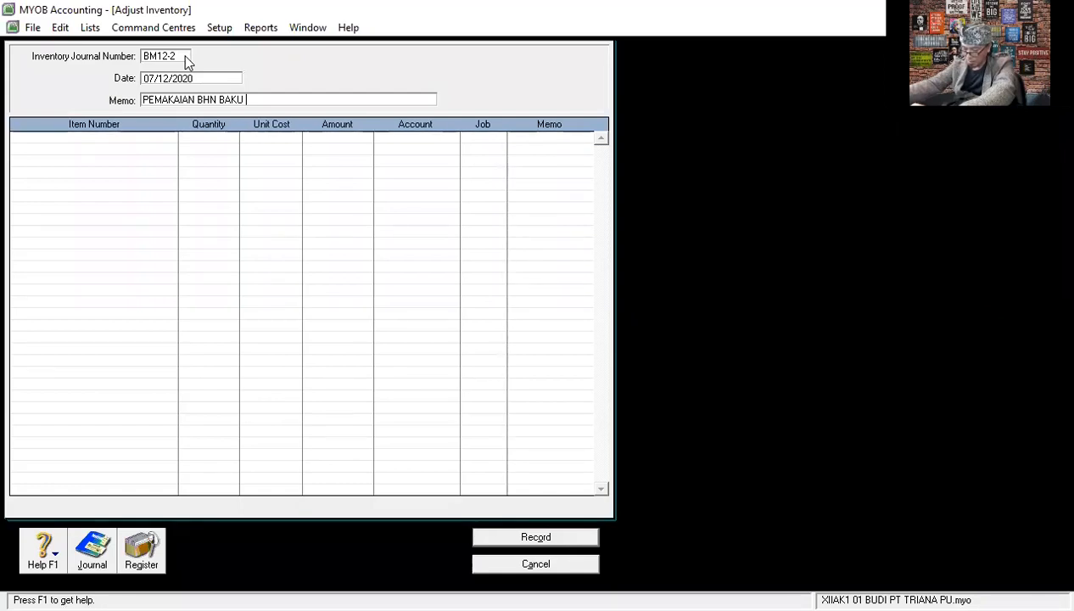
type("PROD")
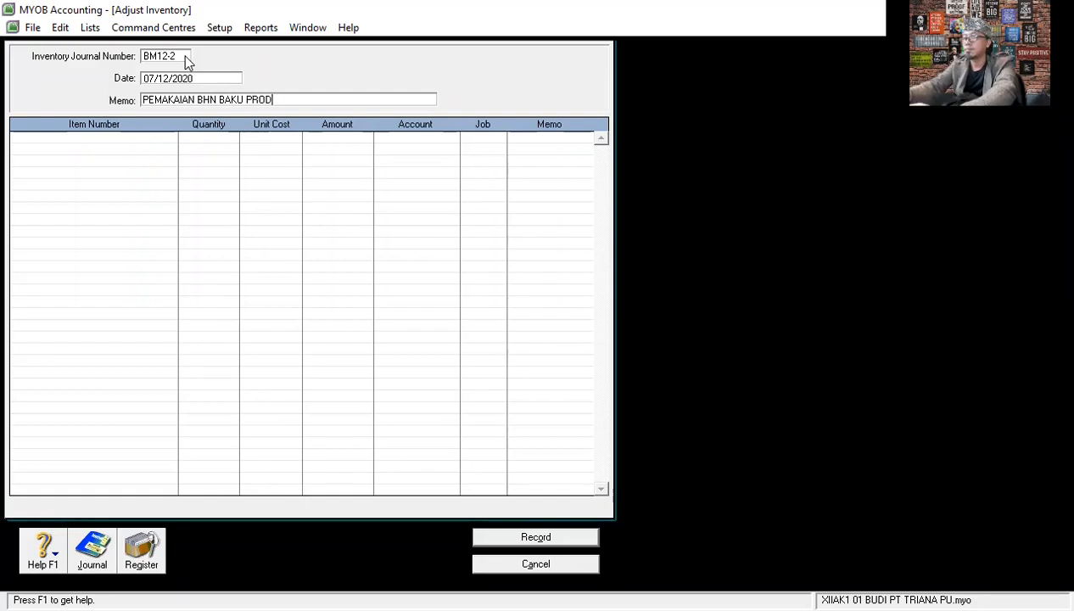
type("UKSI RAI")
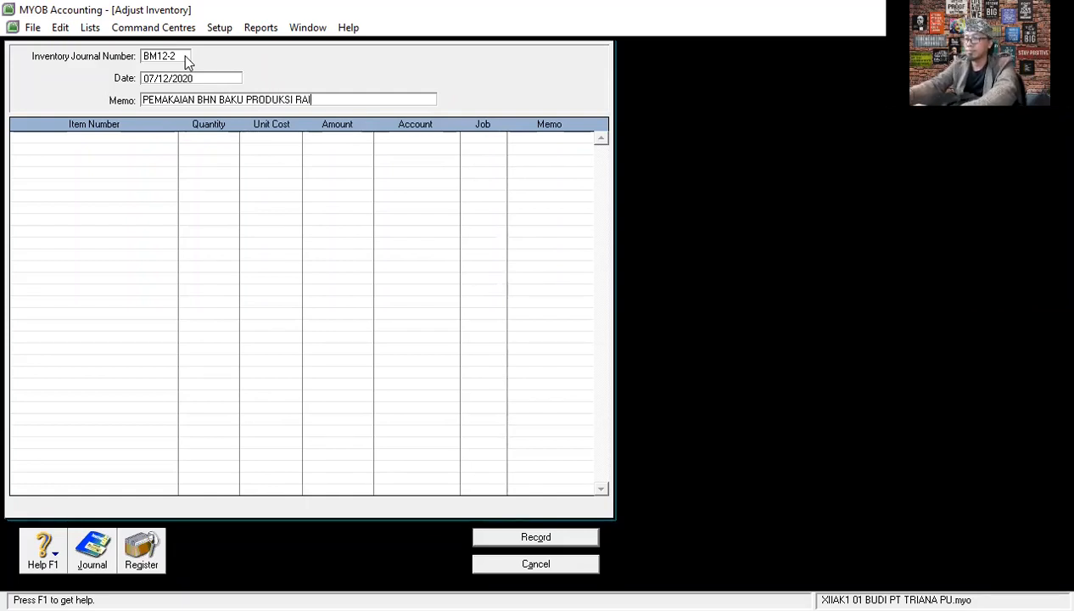
type("NB")
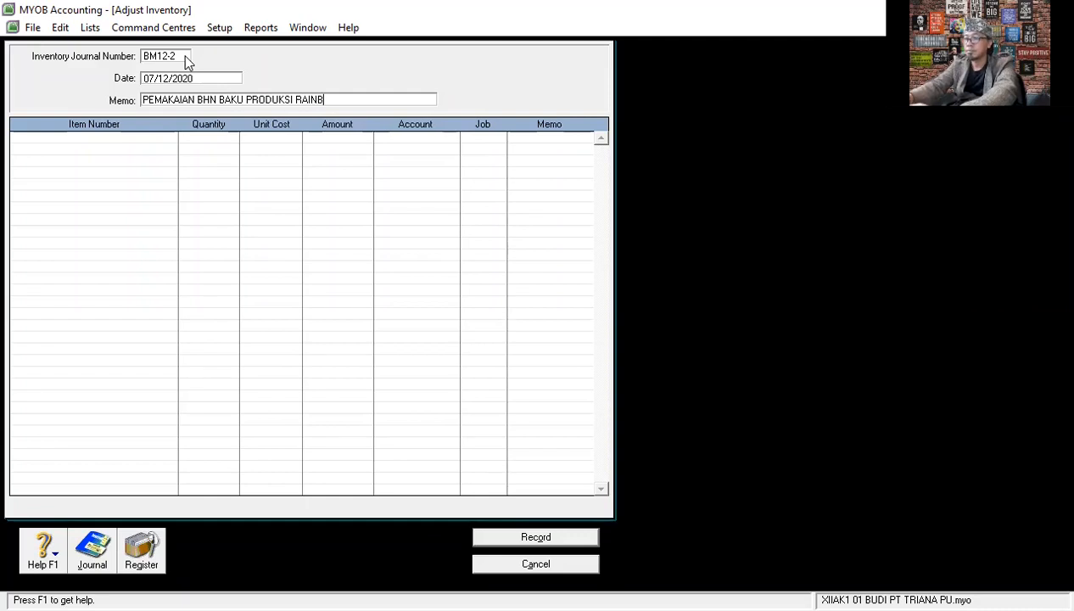
type("OW CAKE ")
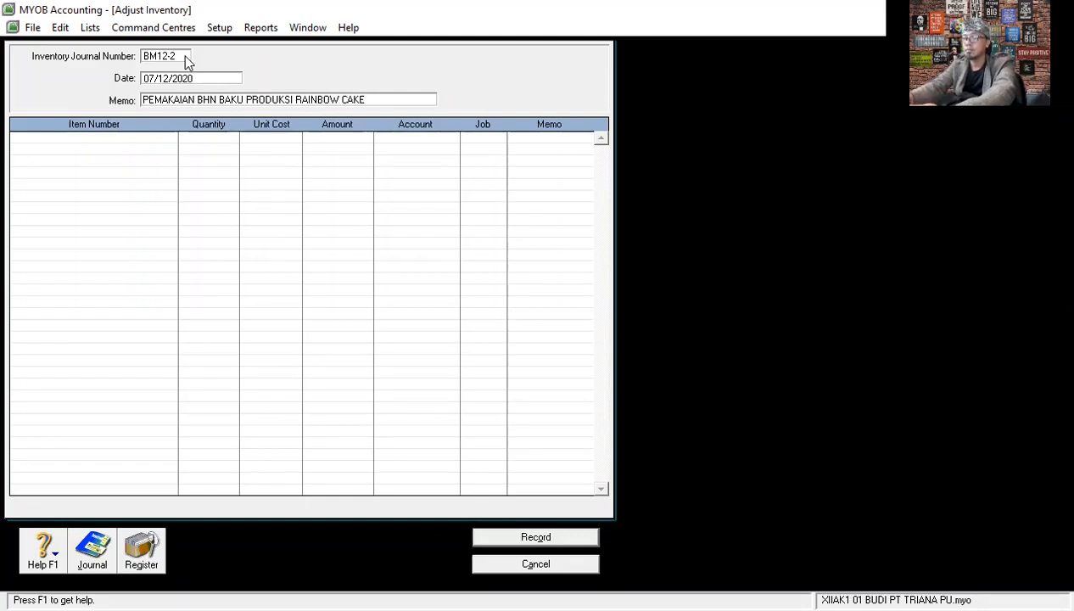
type("25")
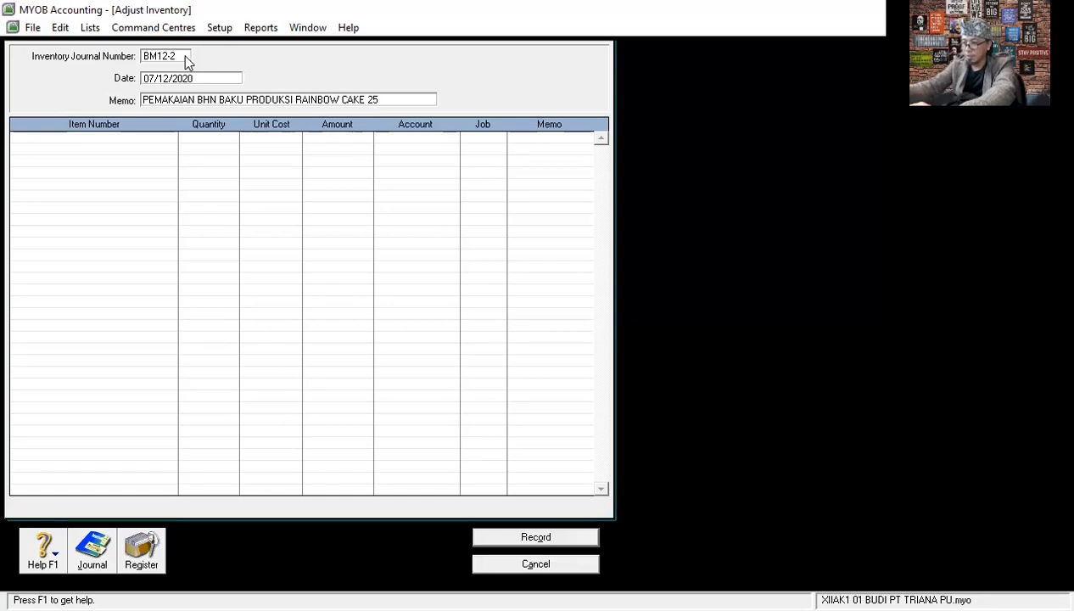
type("PCS")
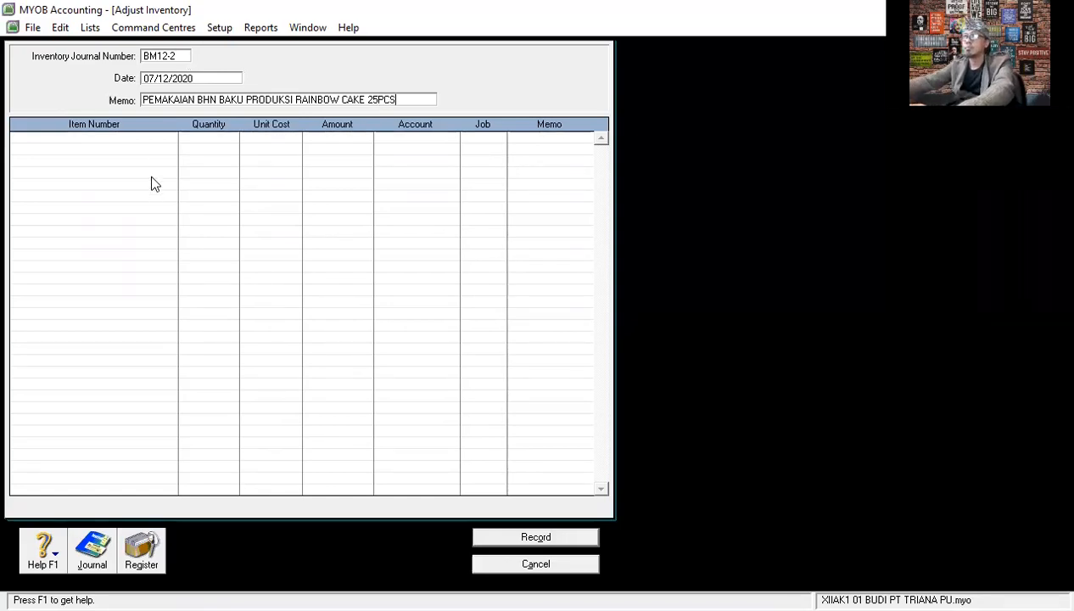
left_click(61, 137)
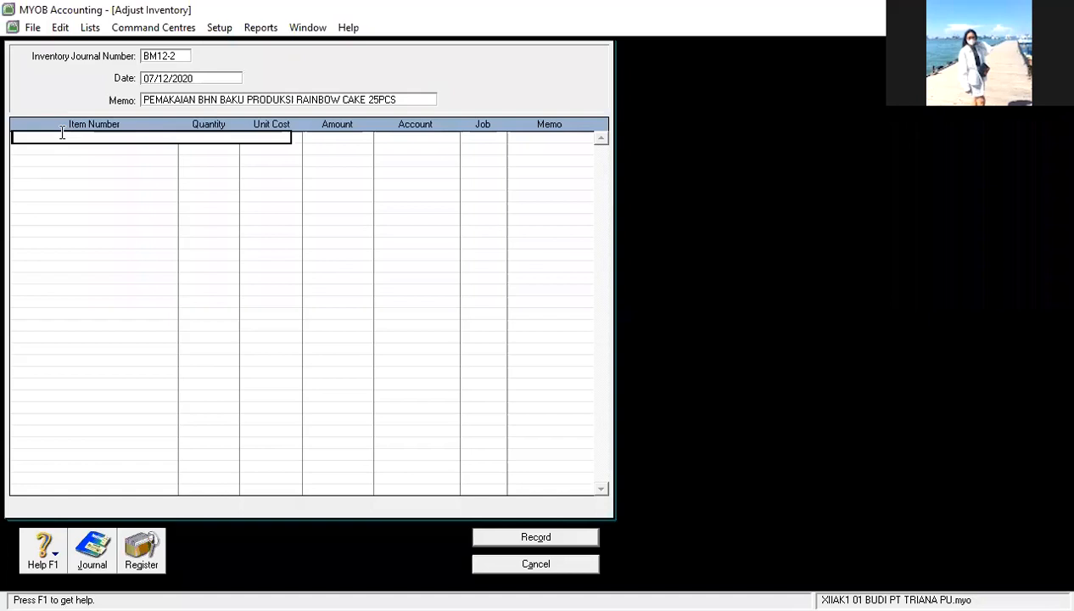
key("Return")
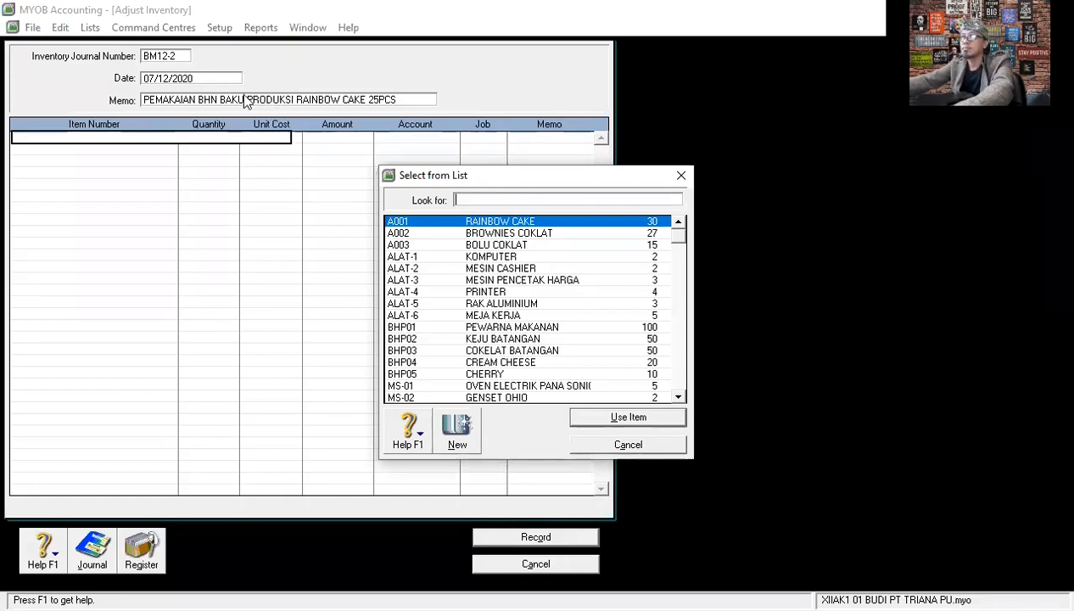
left_click(622, 441)
- Replace the word BAKU in the adjustment's memo with PEMBTU
left_click(259, 99)
left_click(242, 100)
left_click_drag(241, 99, 219, 98)
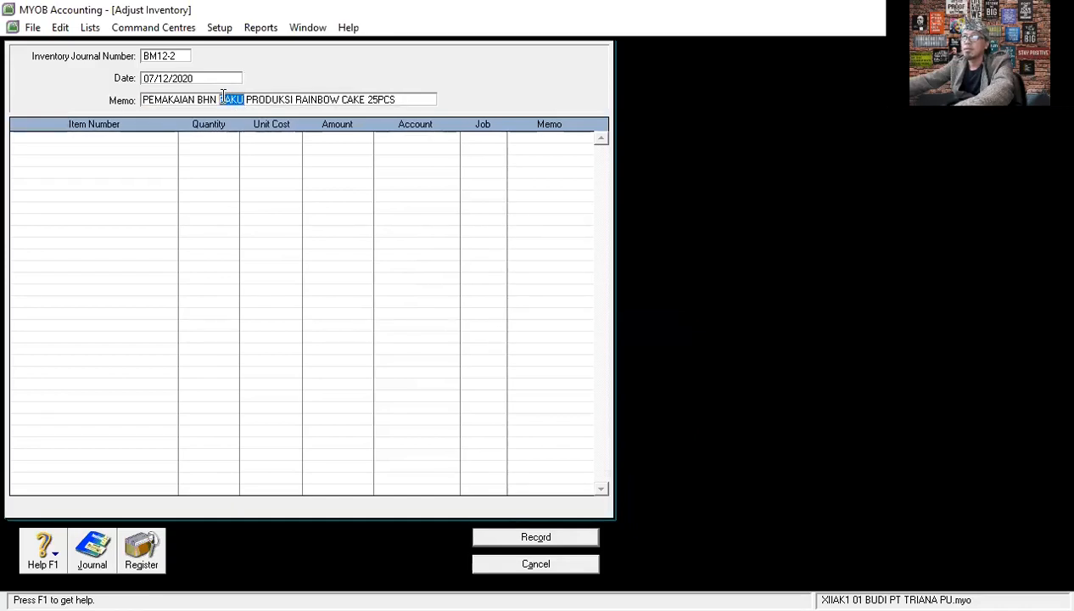
type("PEMBTU")
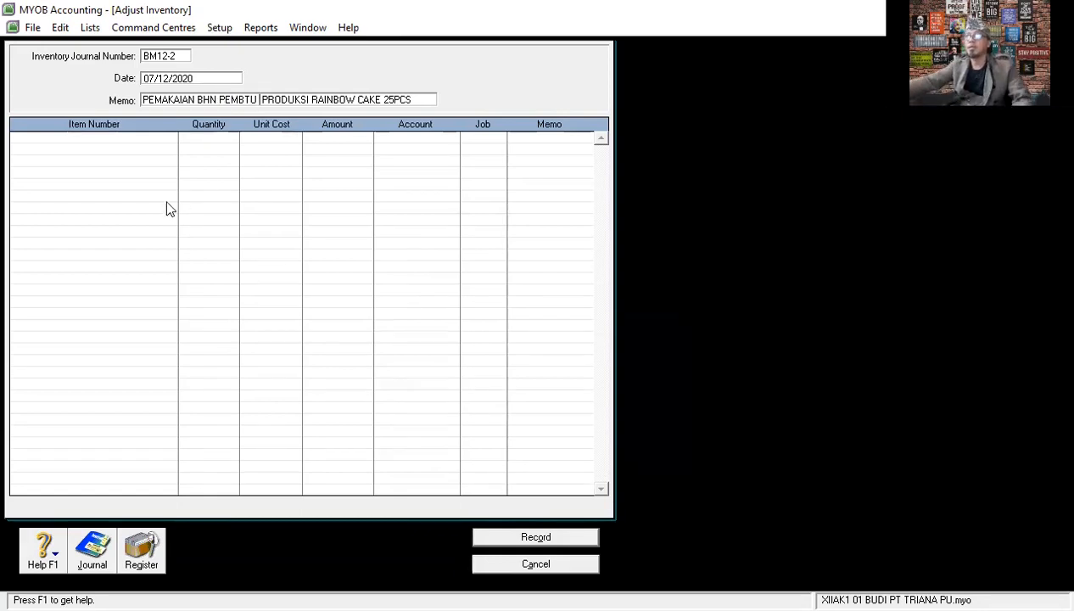
- Add item BHP01 PEWARNA MAKANAN to the adjustment with quantity -14 and account 1-1303, keeping its unit cost
left_click(72, 137)
key("Return")
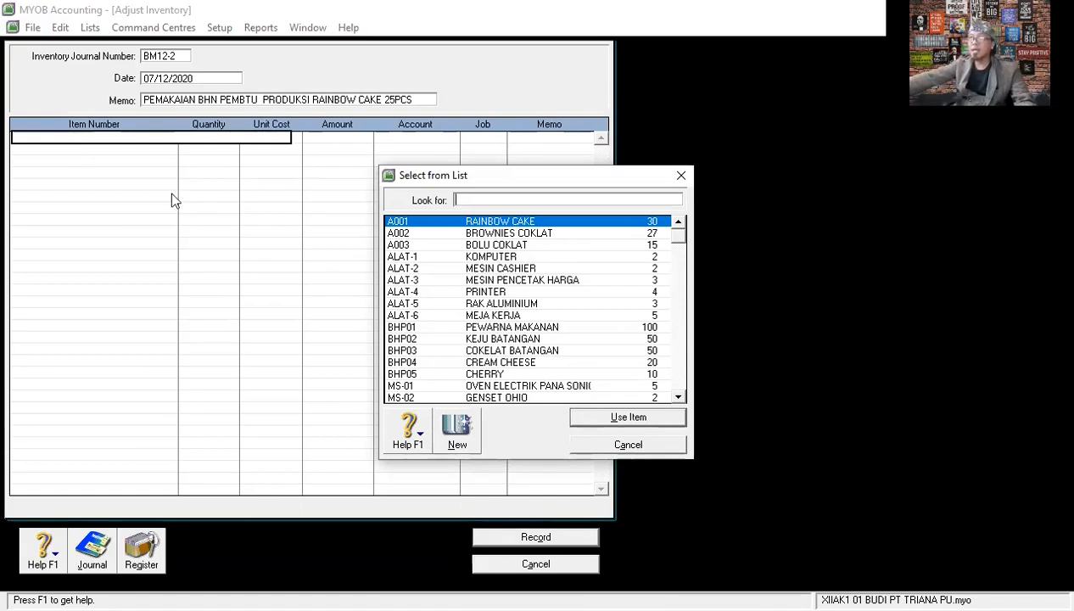
left_click(521, 331)
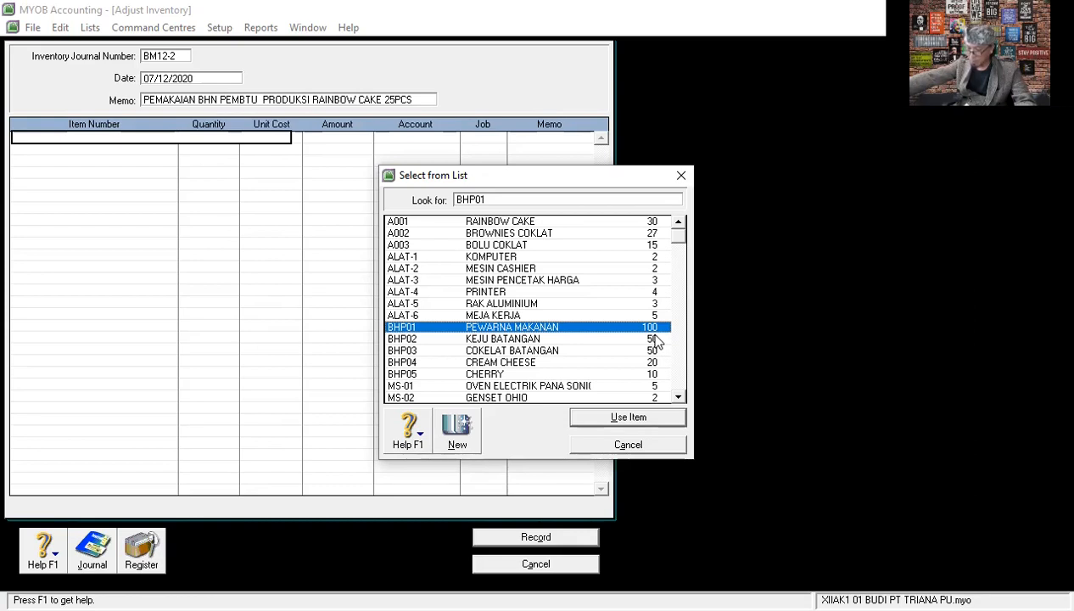
left_click(634, 416)
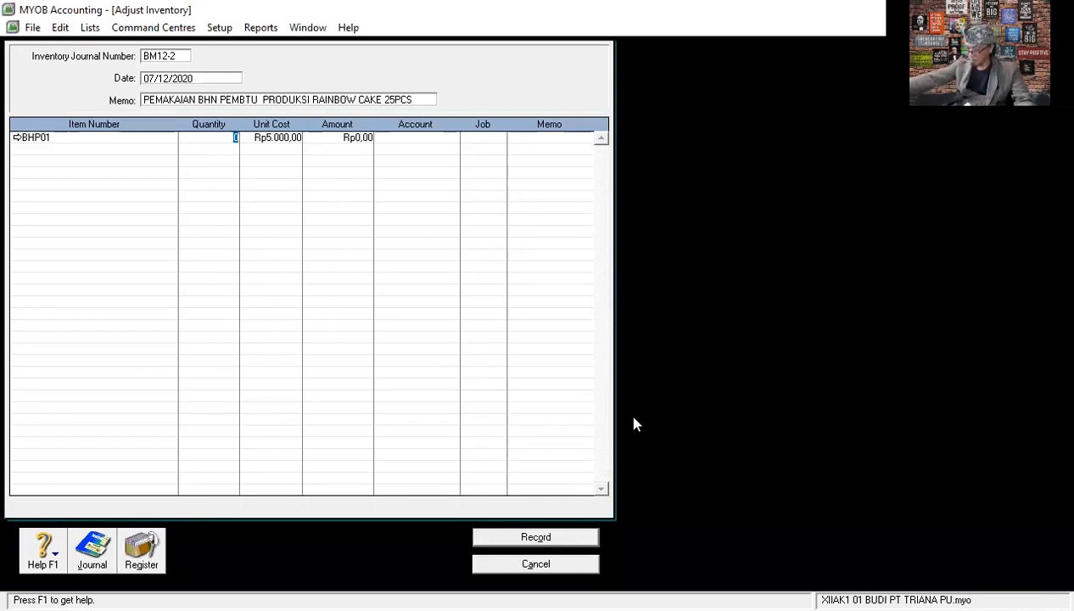
type("-14")
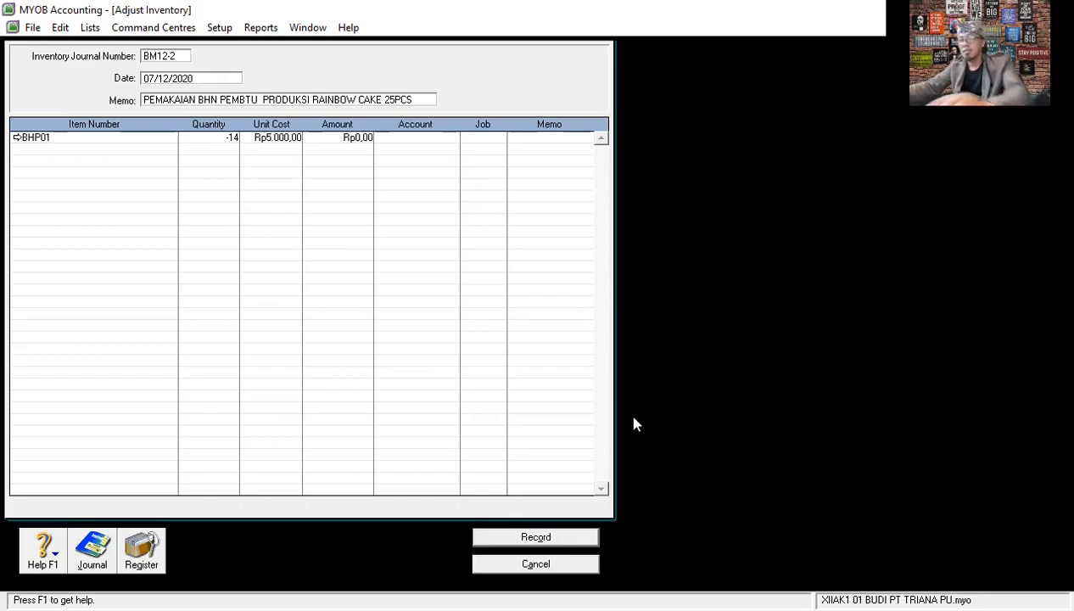
key("Tab")
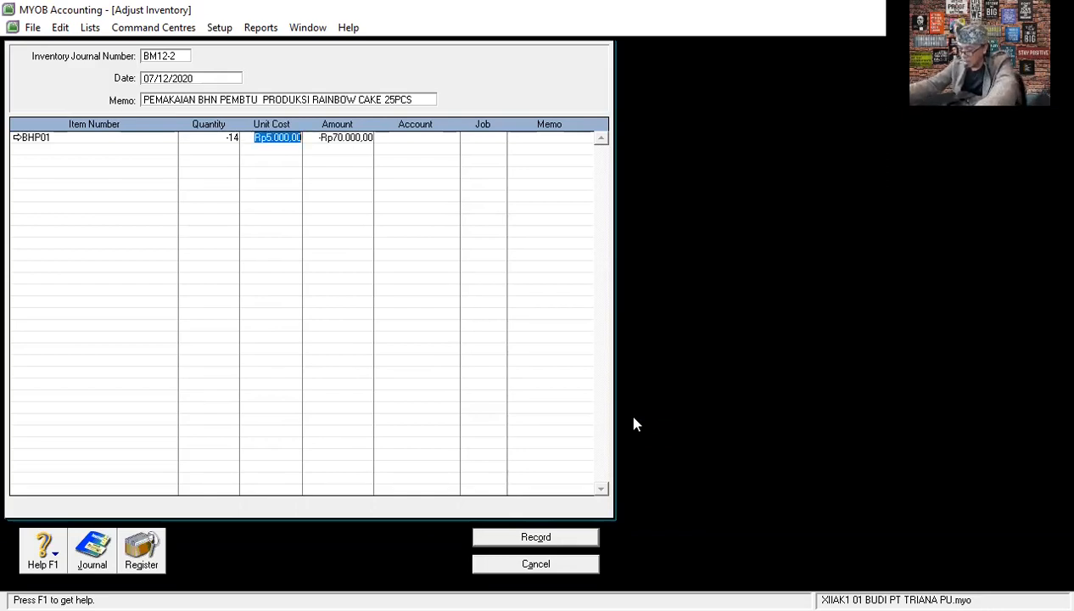
key("Tab")
key("Tab")
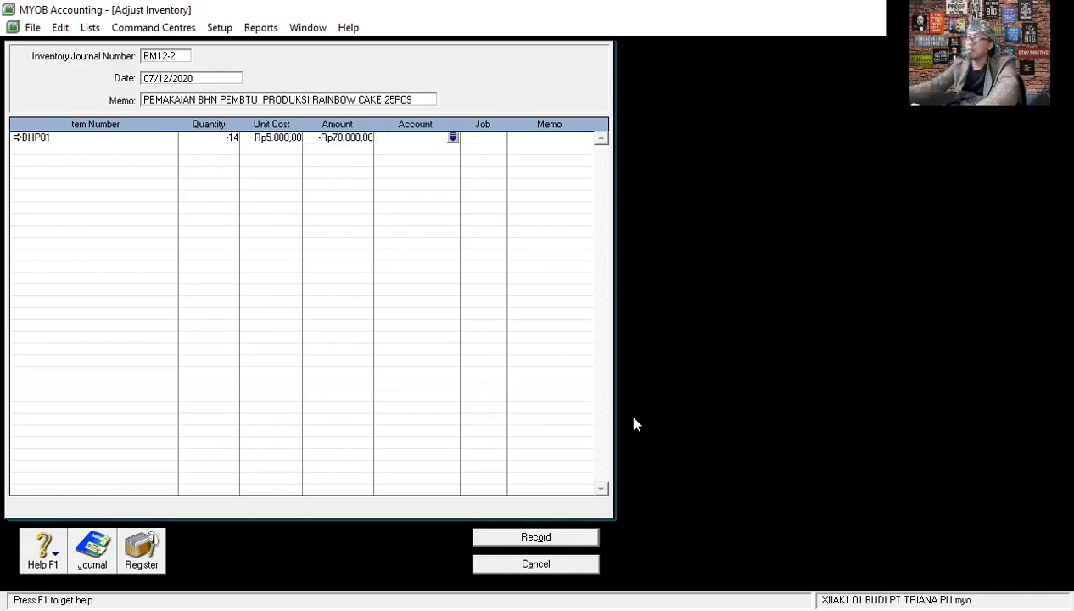
type("11303")
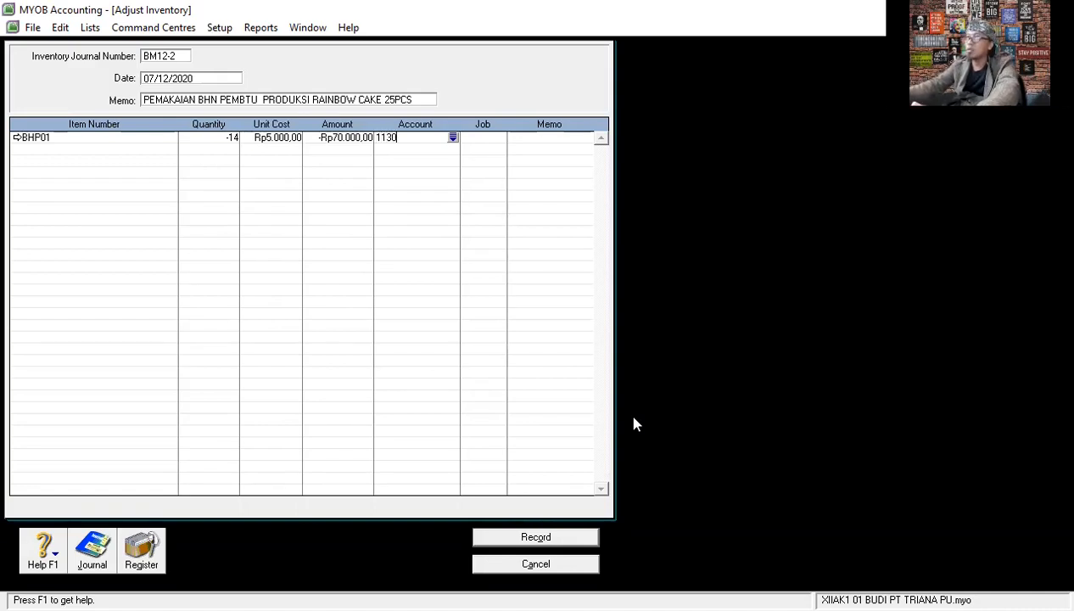
key("Return")
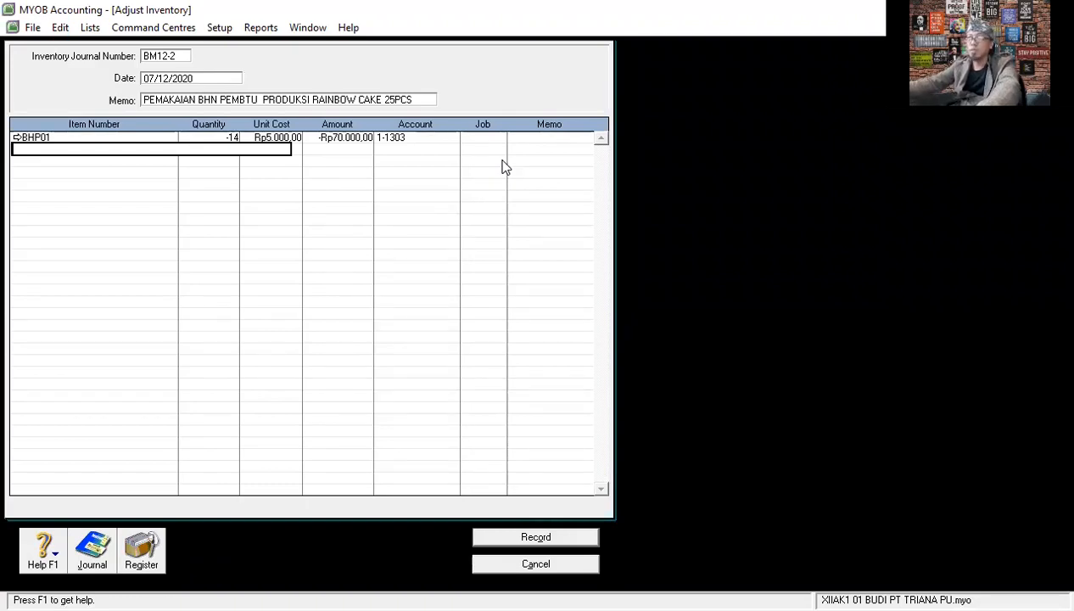
- Add item BHP04 CREAM CHEESE on the second line with quantity -8 and account 1-1303, keeping its unit cost
key("Tab")
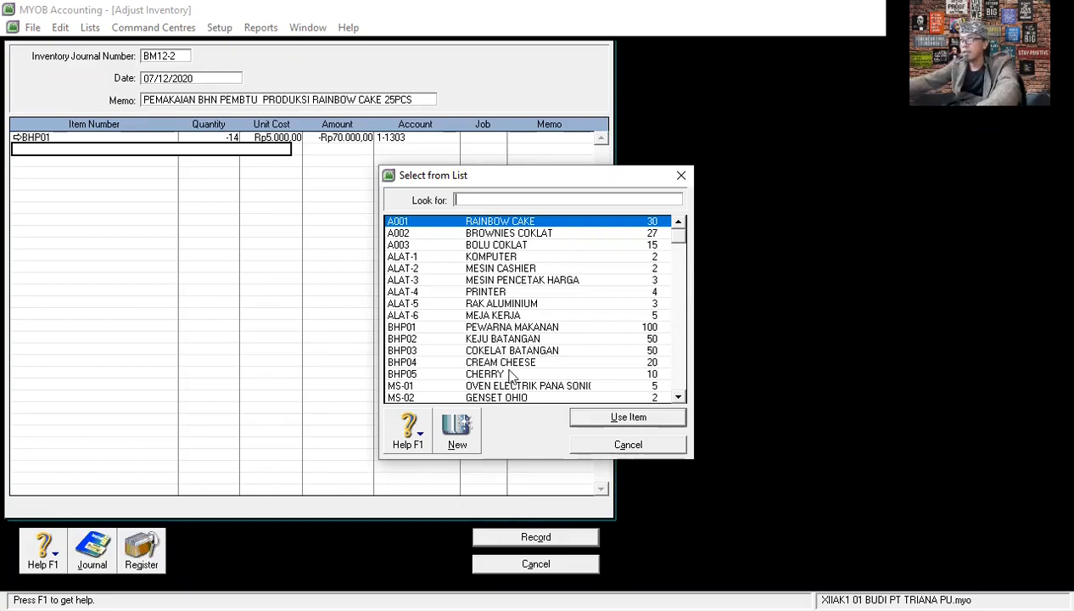
type("BHP04")
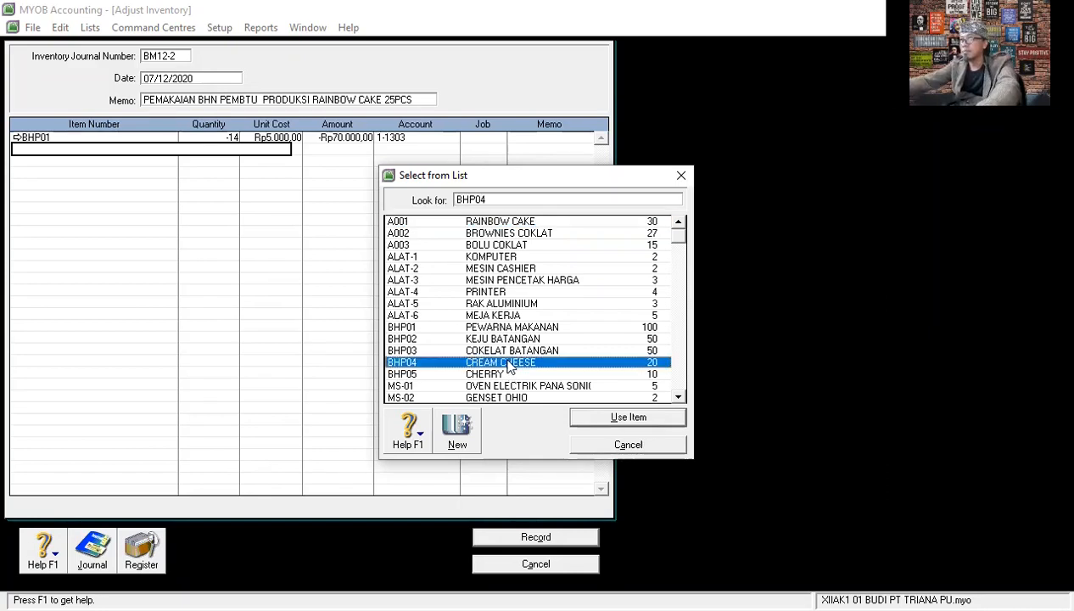
left_click(625, 417)
type("-8")
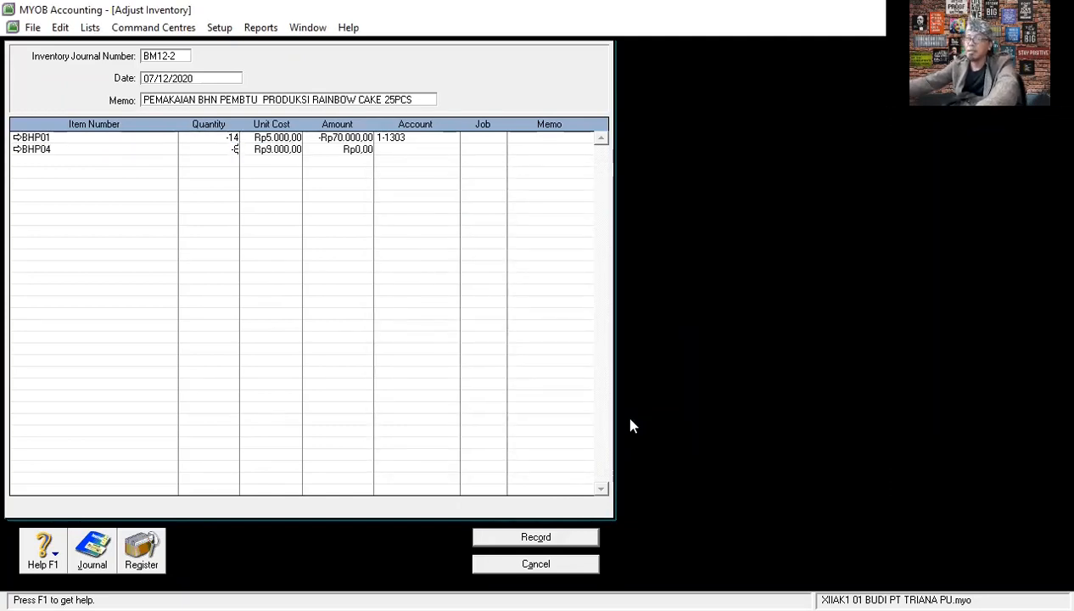
key("Tab")
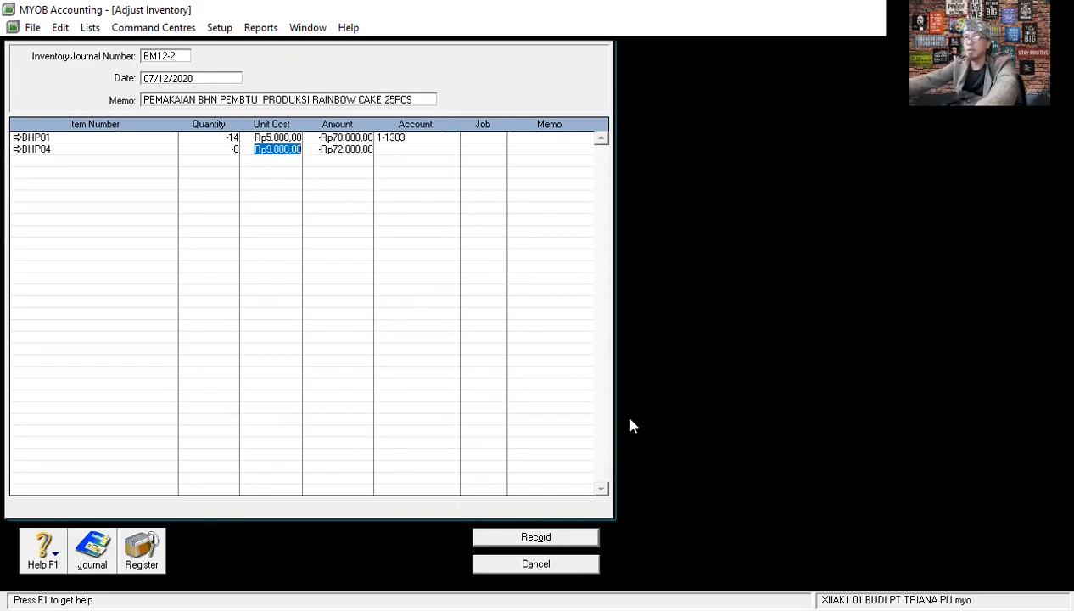
key("Tab")
key("Tab")
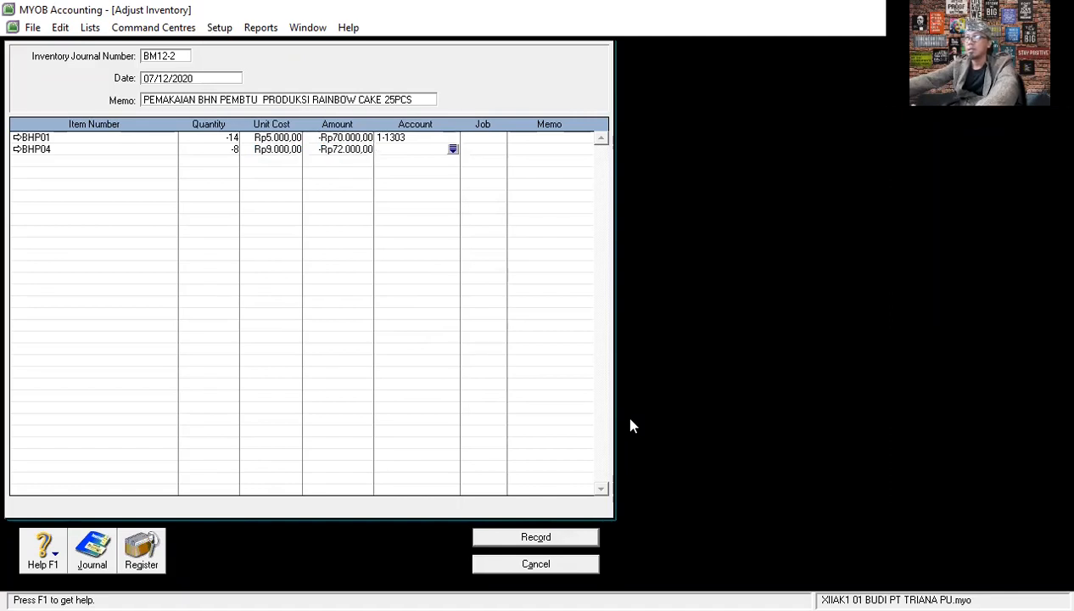
type("1")
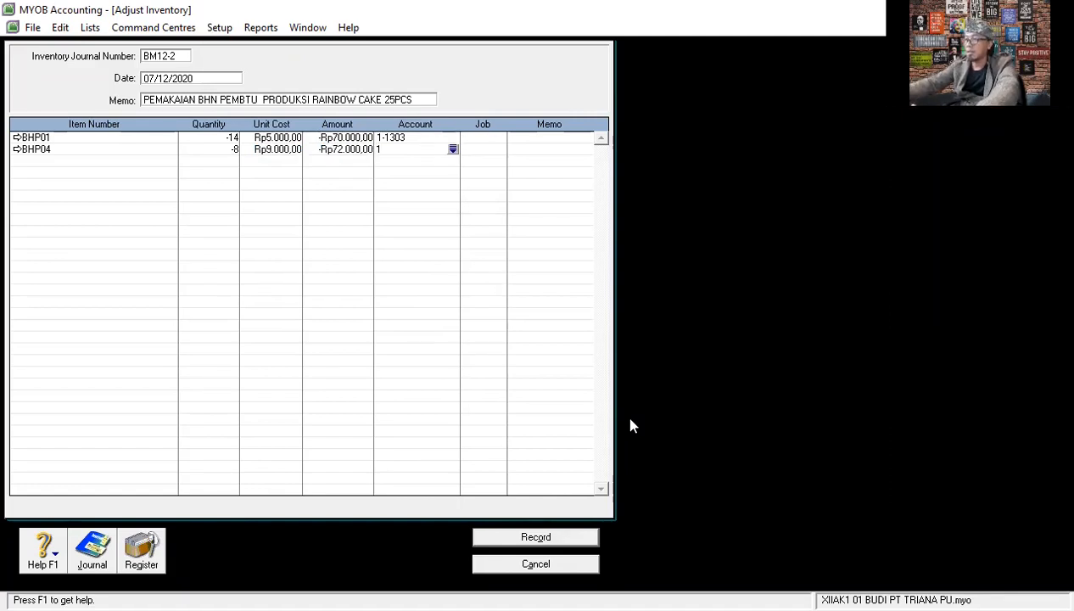
type("1303")
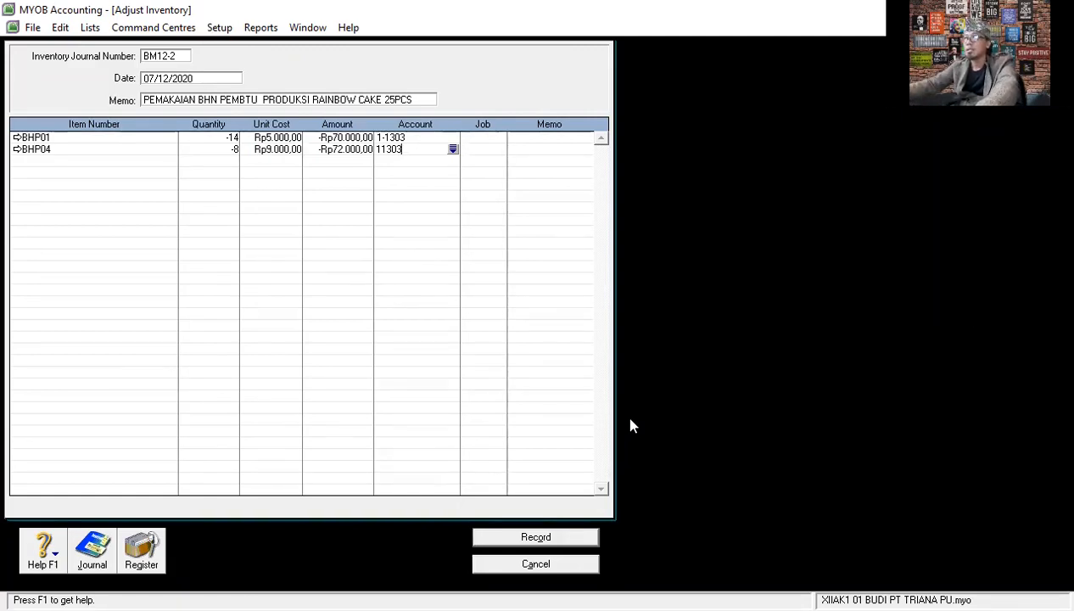
key("Return")
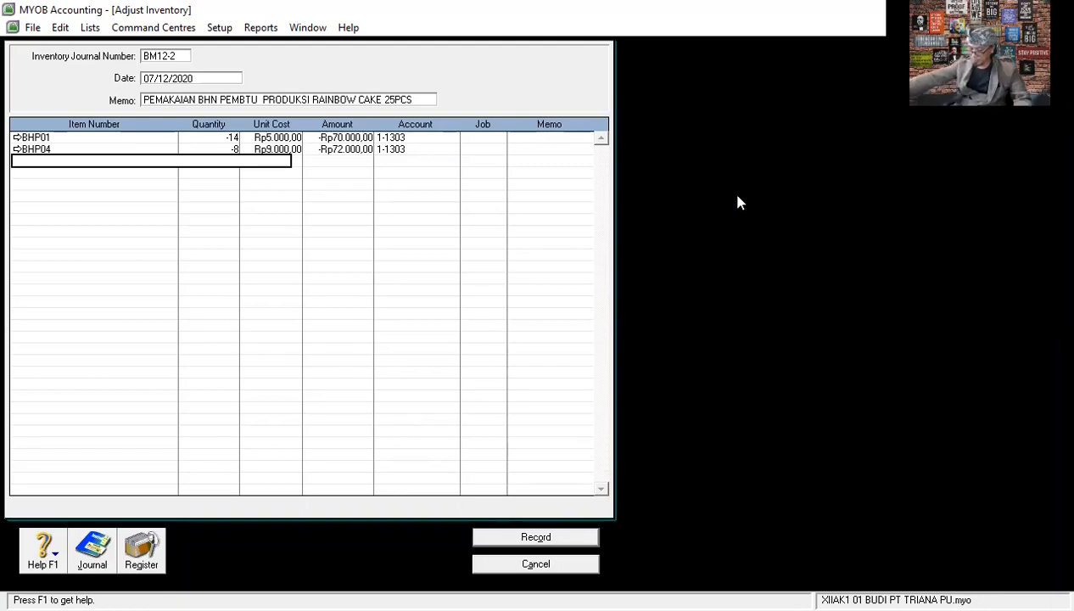
- Add item BHP05 CHERRY on the third line with quantity -7 and account 1-1303, keeping its unit cost
key("alt+Tab")
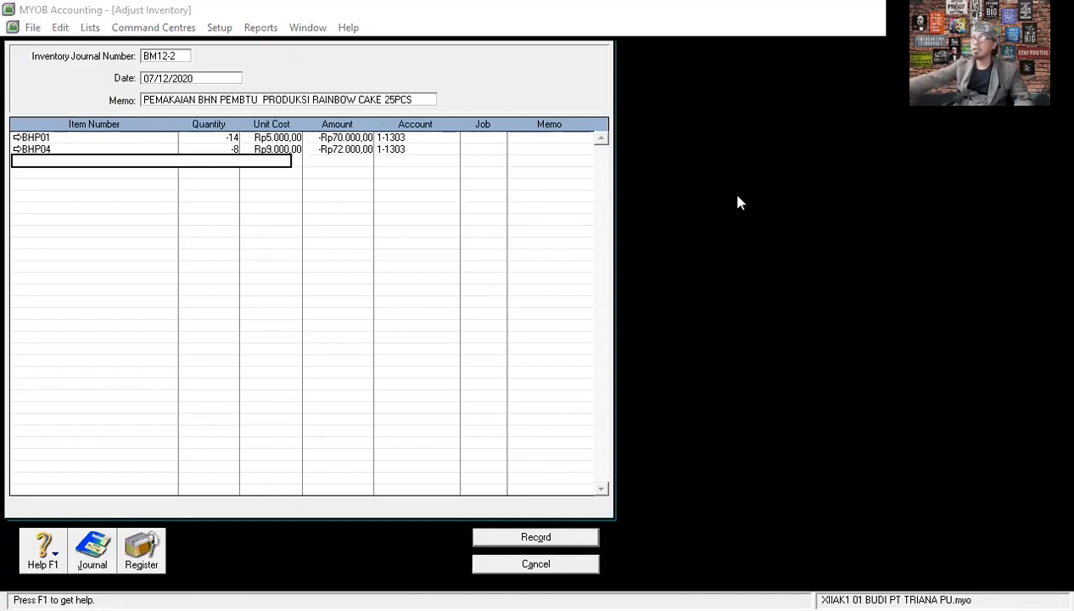
left_click(154, 161)
key("Tab")
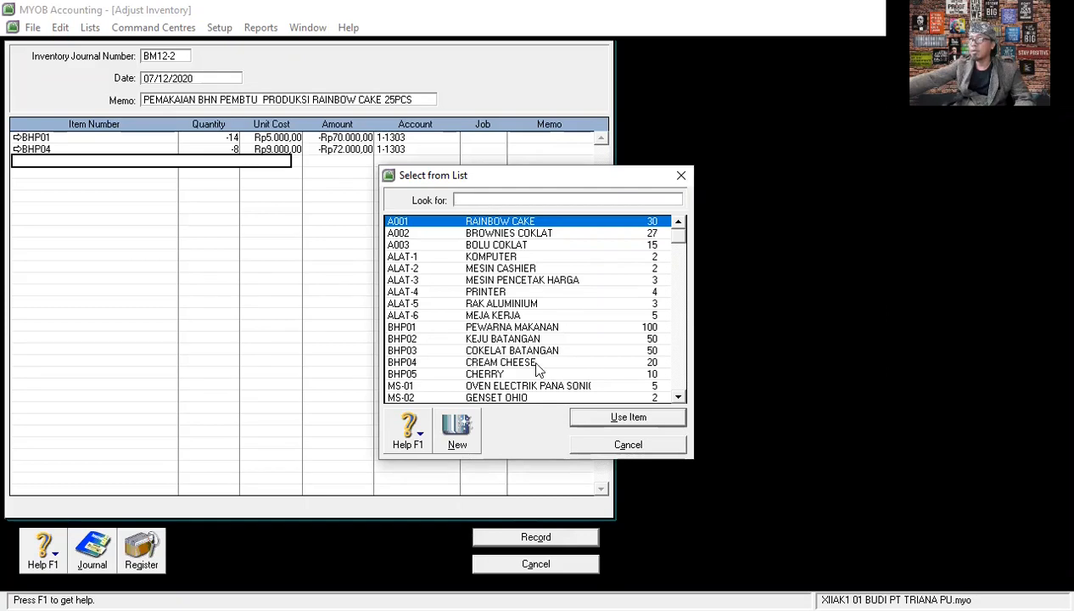
left_click(485, 373)
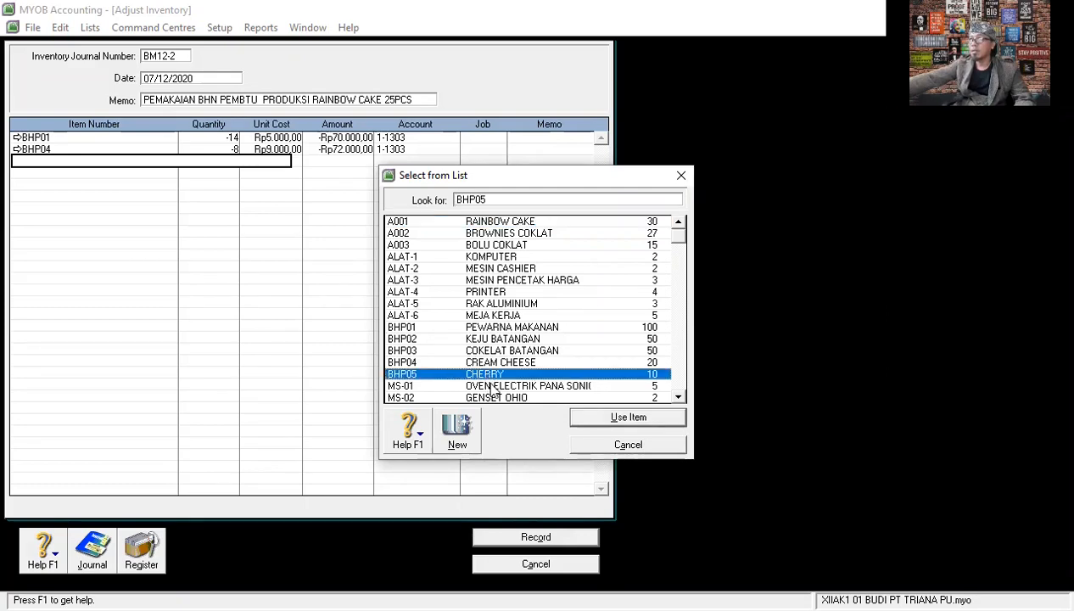
left_click(593, 422)
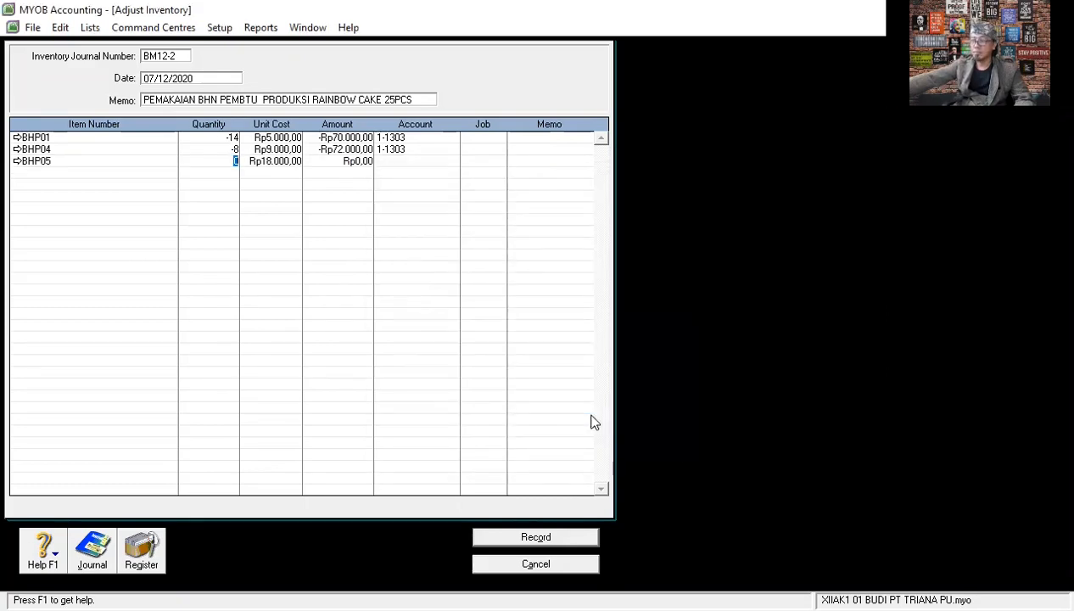
type("-")
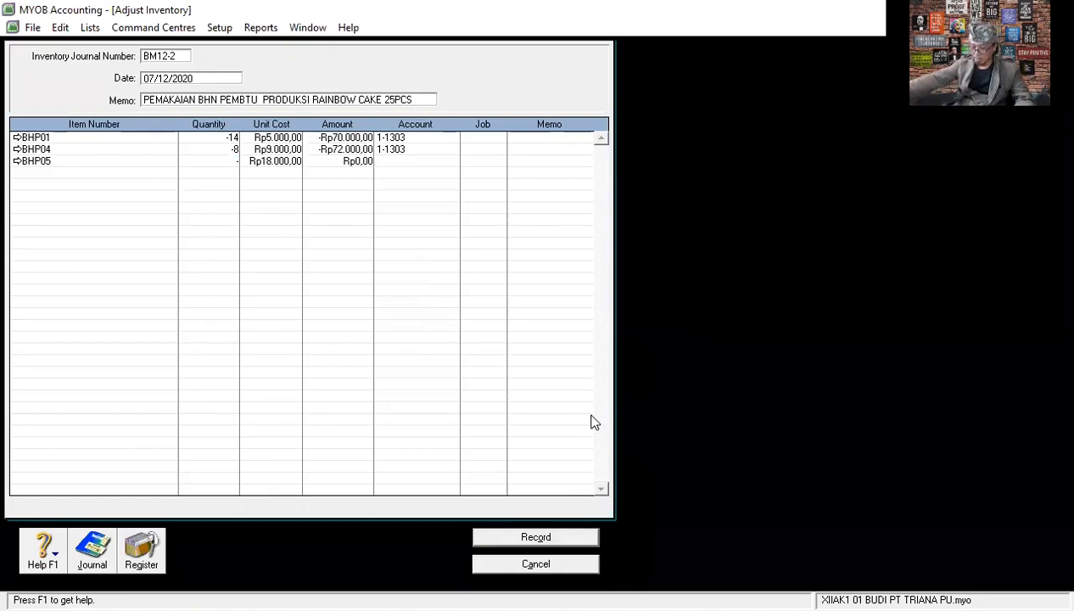
type("7")
key("Tab")
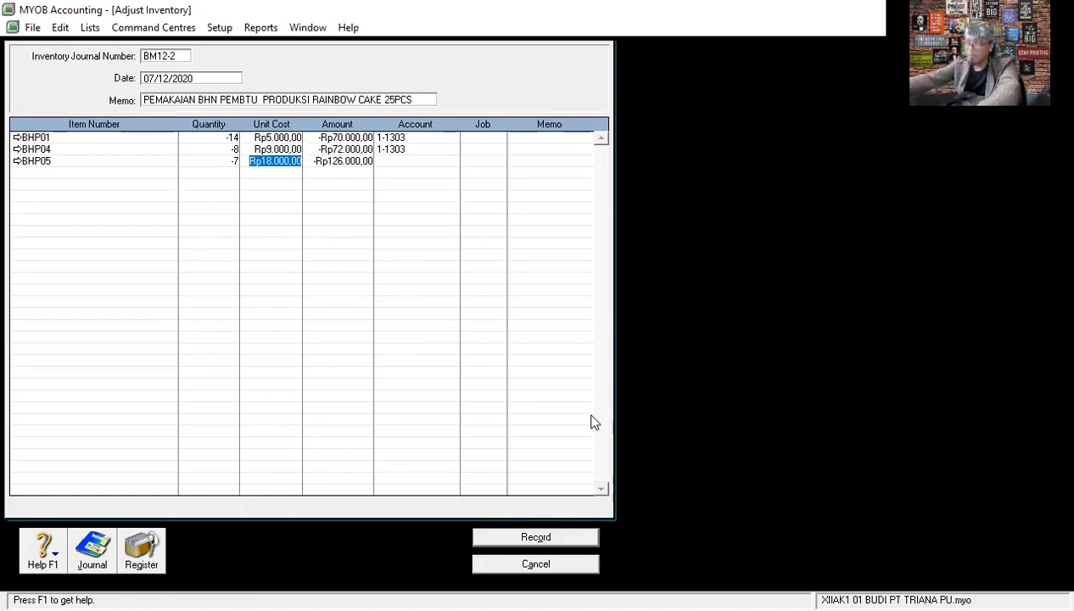
key("Tab")
key("Tab")
type("1-1303")
key("Tab")
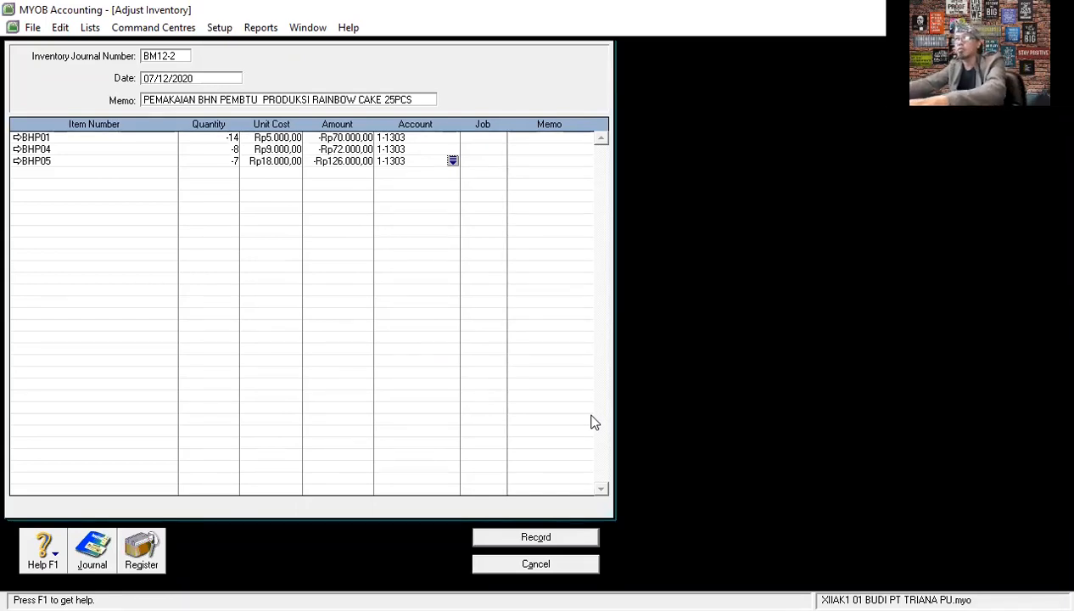
- Review the recap of the inventory adjustment's journal entries, record the adjustment and close the blank form
key("ctrl+r")
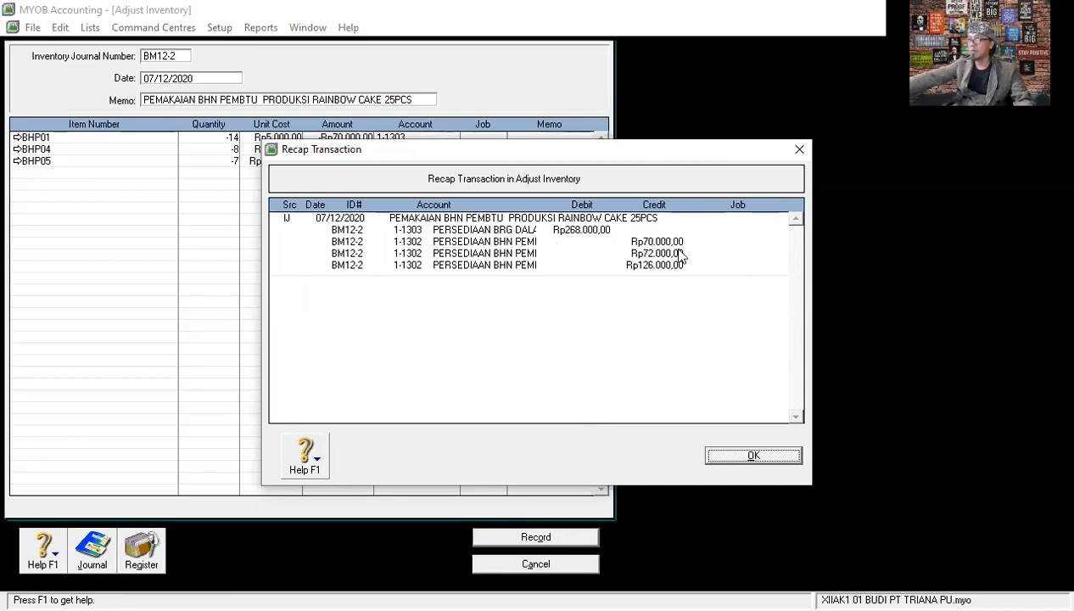
left_click(753, 456)
left_click(543, 536)
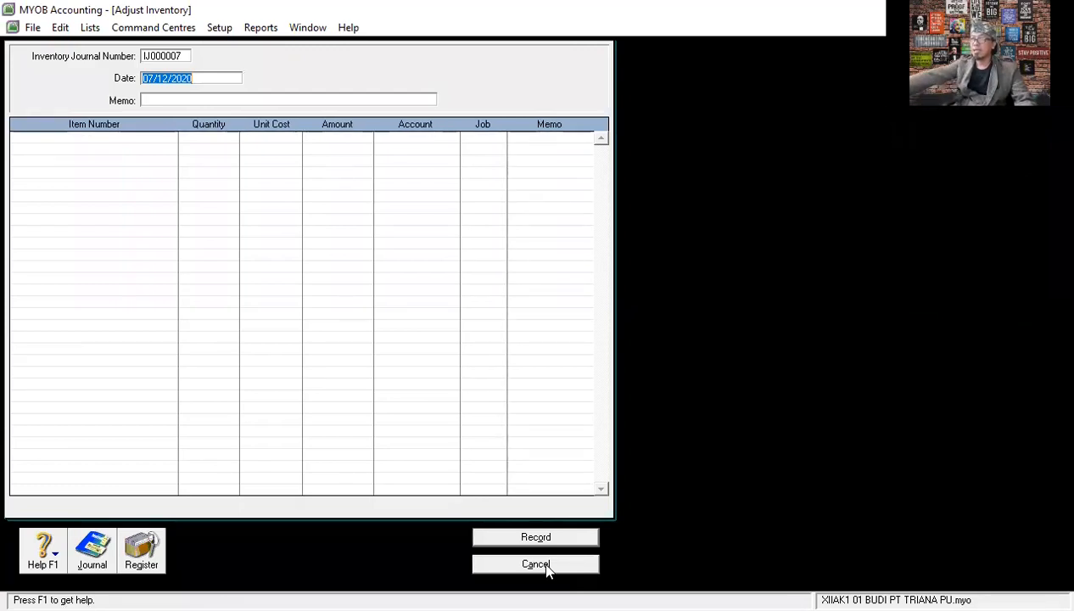
left_click(546, 566)
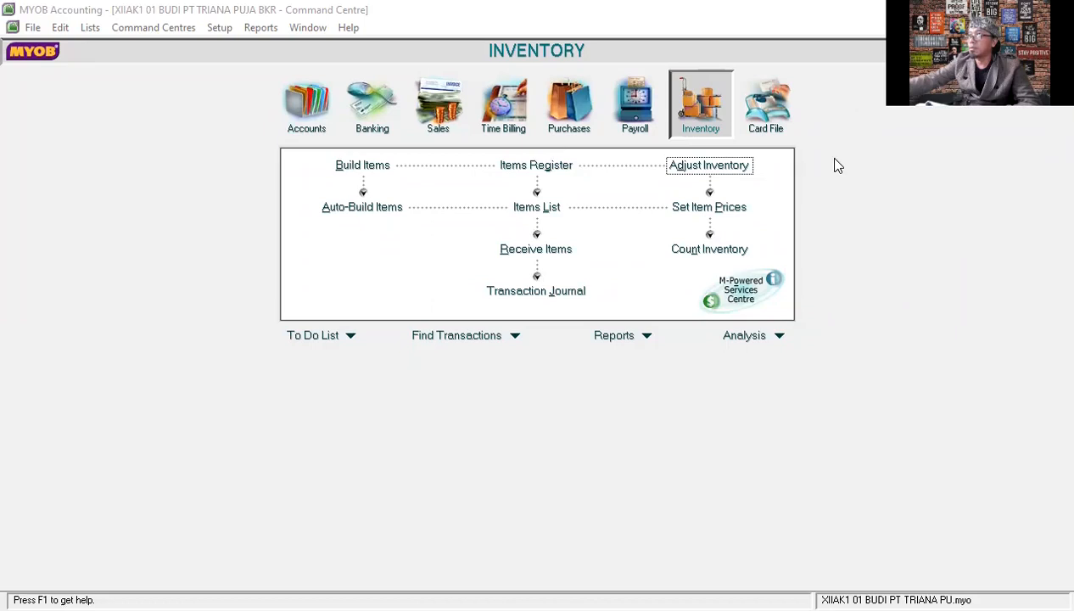
- Start another inventory adjustment and set its journal number to BM12-2
left_click(729, 166)
left_click(167, 58)
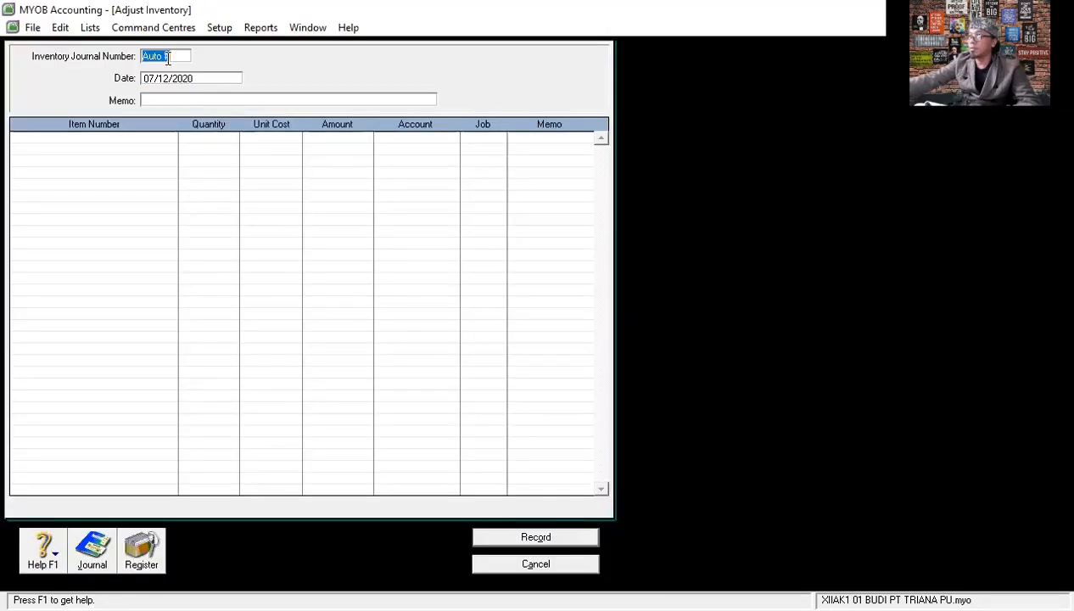
type("BM12")
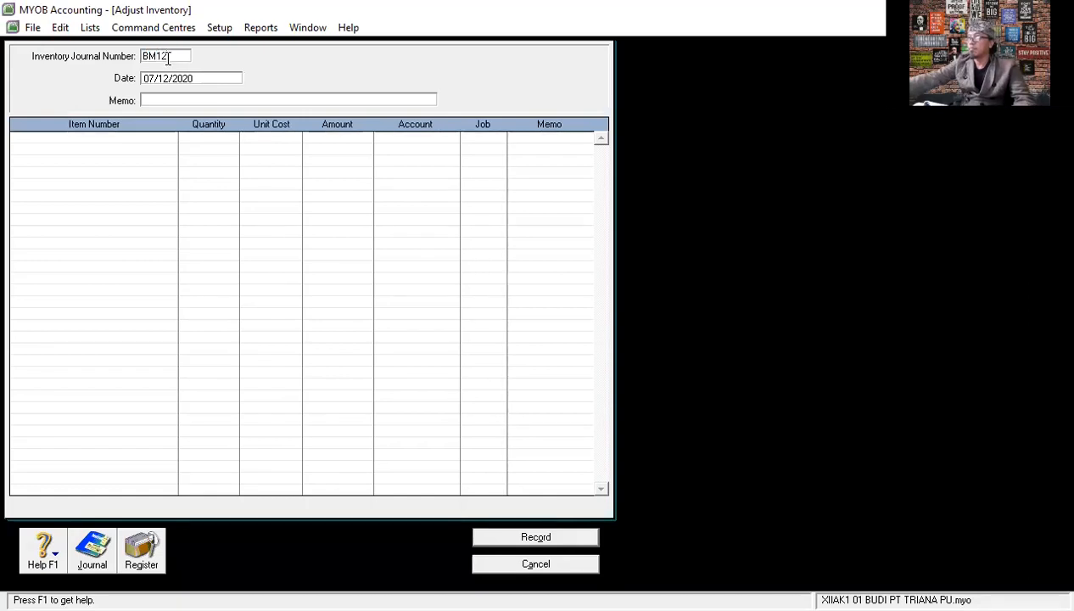
type("-2")
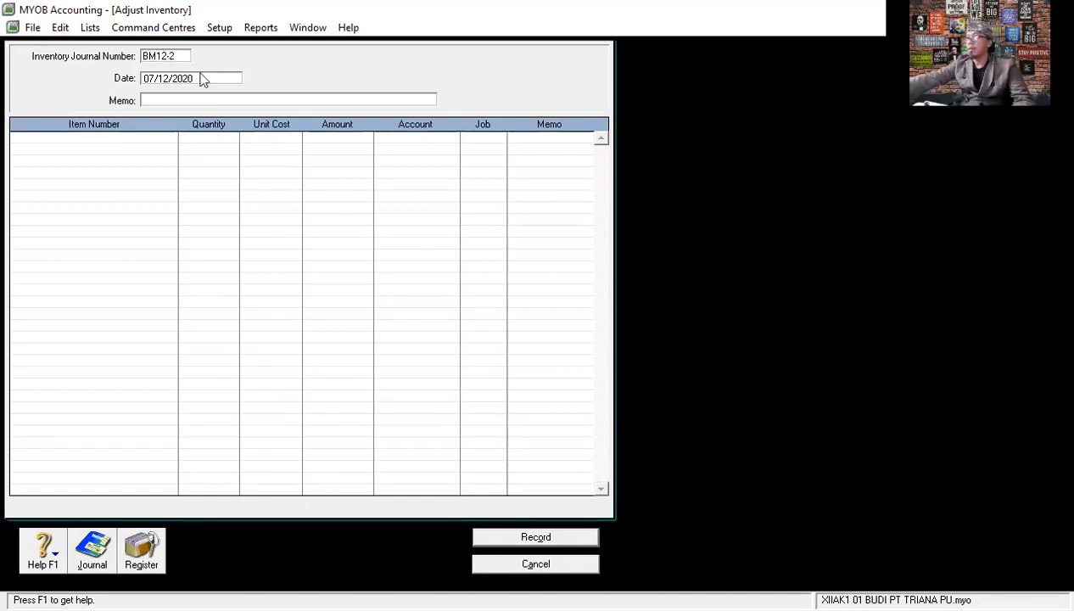
key("Tab")
left_click(151, 78)
double_click(153, 79)
left_click(145, 79)
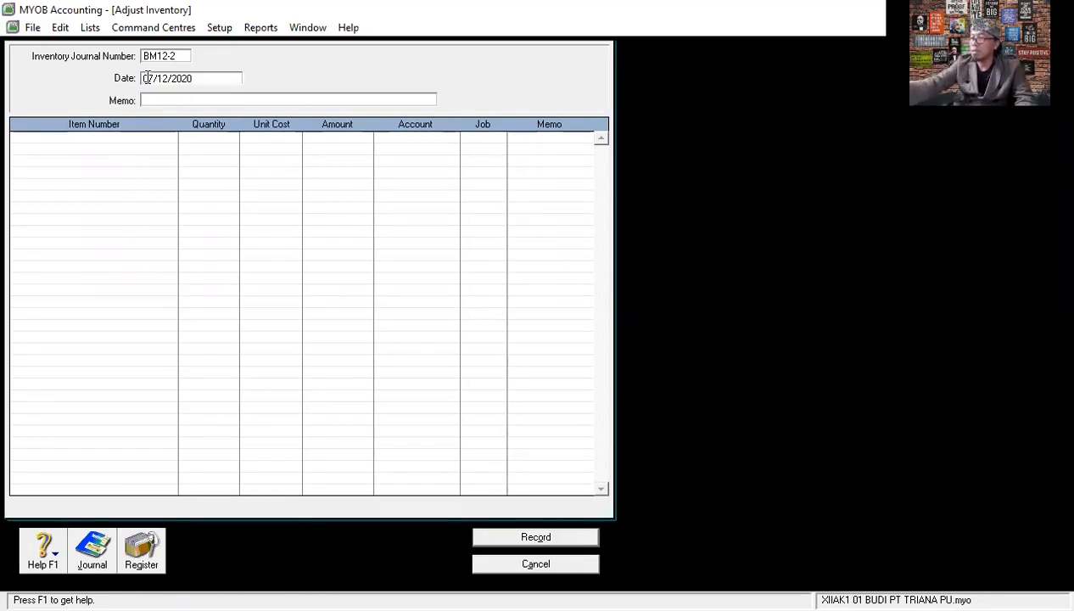
left_click_drag(151, 79, 137, 79)
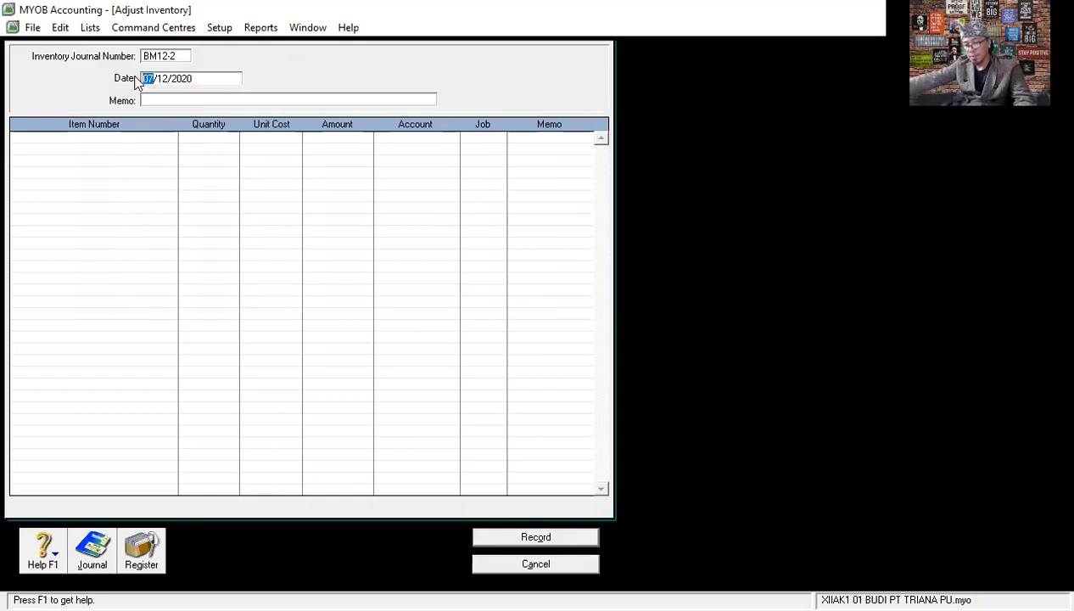
- Enter the memo PENYELESAIAN RAINBOW CAKE 25PCS for the inventory adjustment
left_click(206, 100)
type("PENYELESAIN")
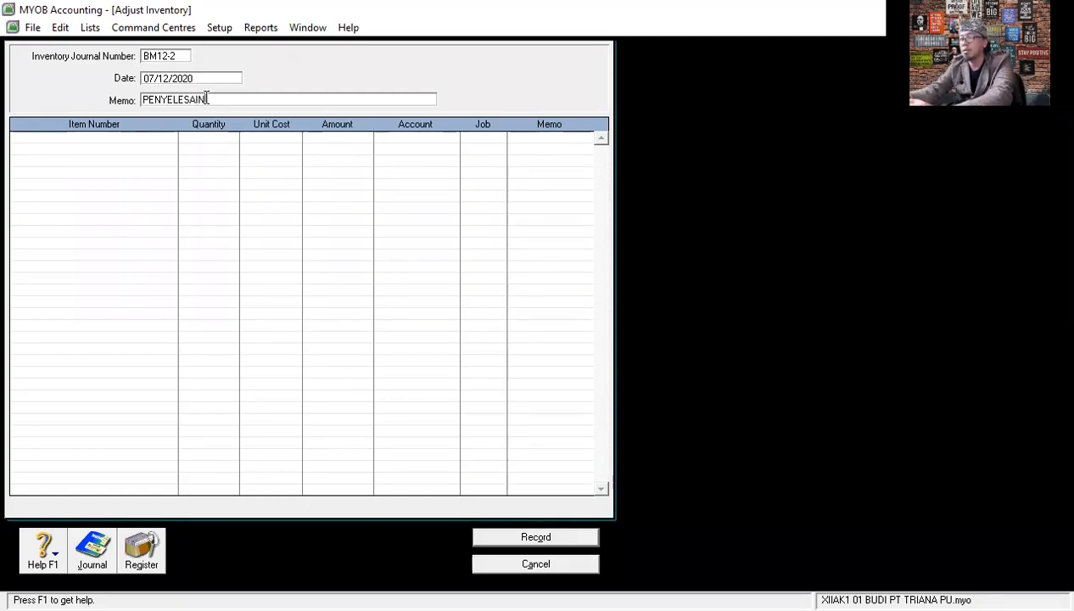
key("BackSpace")
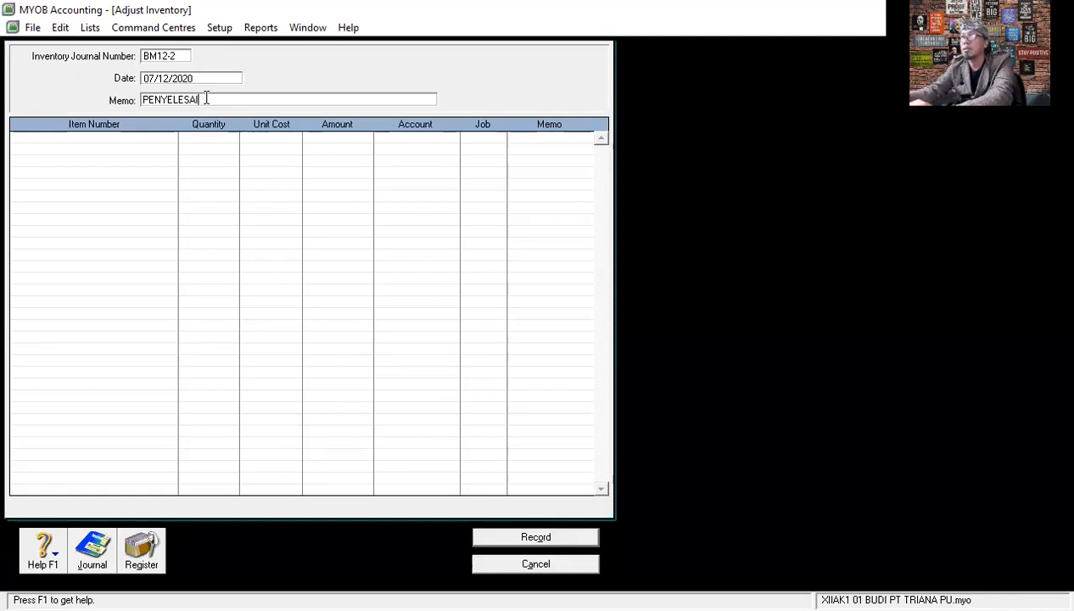
type("AN RAIN")
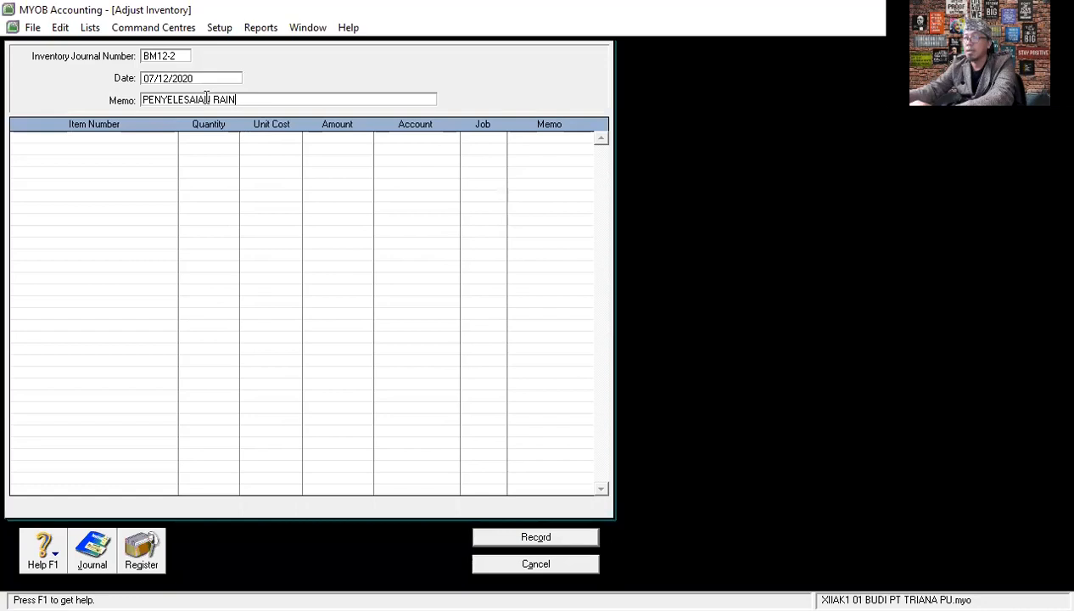
type("BOW CAKE 25PCD")
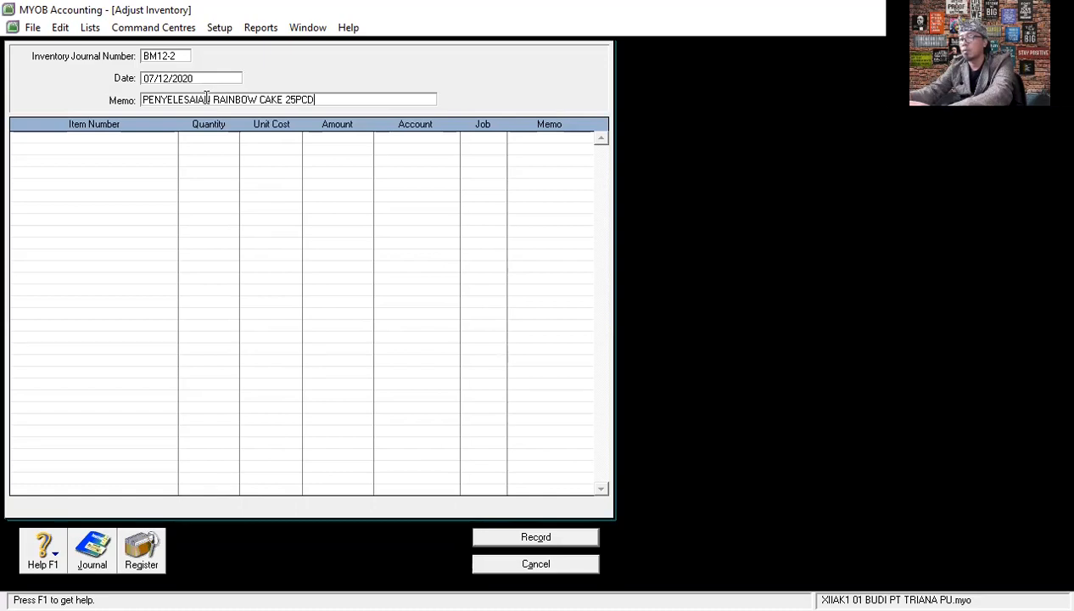
key("BackSpace")
type("S")
- Add item A001 RAINBOW CAKE on the first line with quantity 25 and account 1-1303, keeping its unit cost
left_click(100, 138)
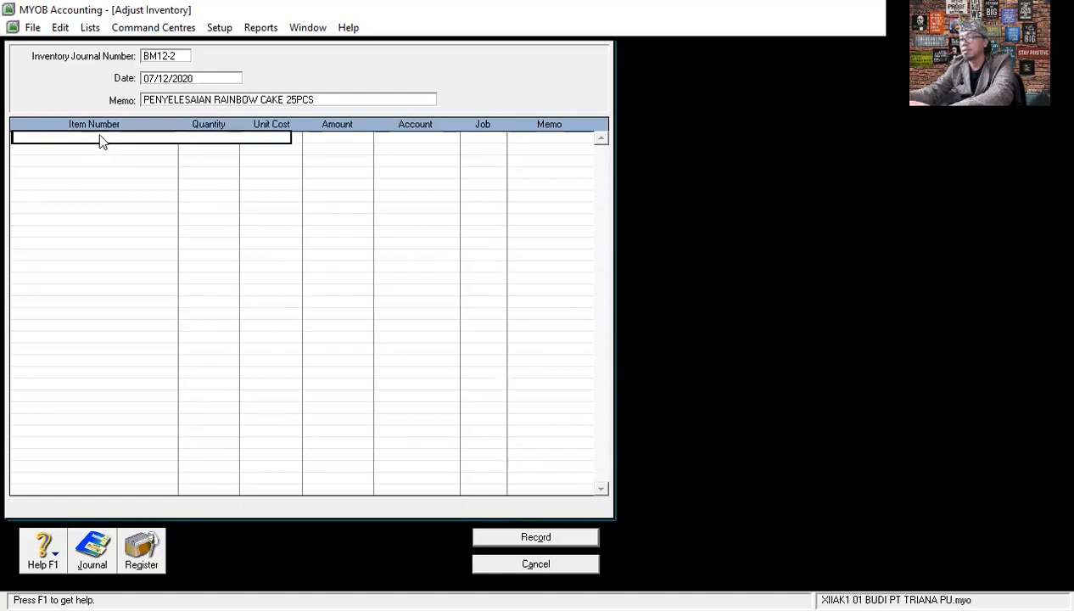
key("Tab")
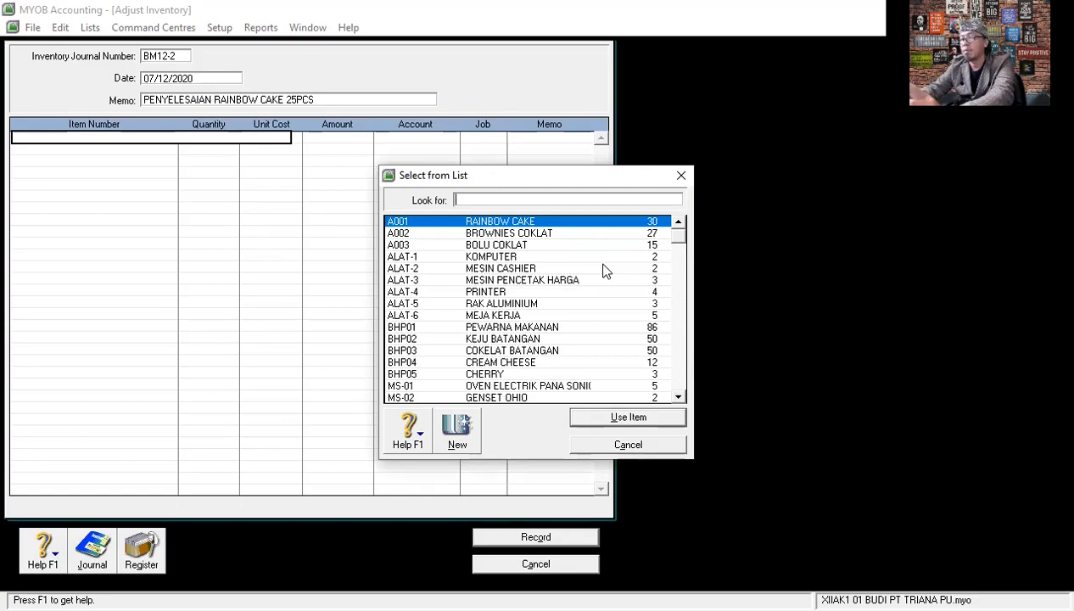
left_click(538, 222)
double_click(538, 222)
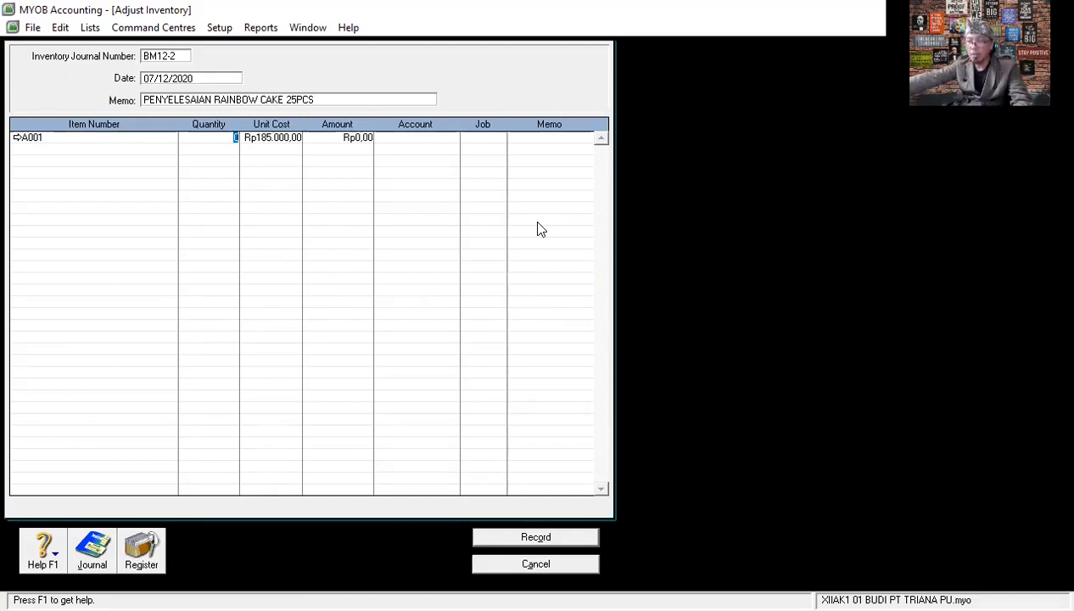
type("25")
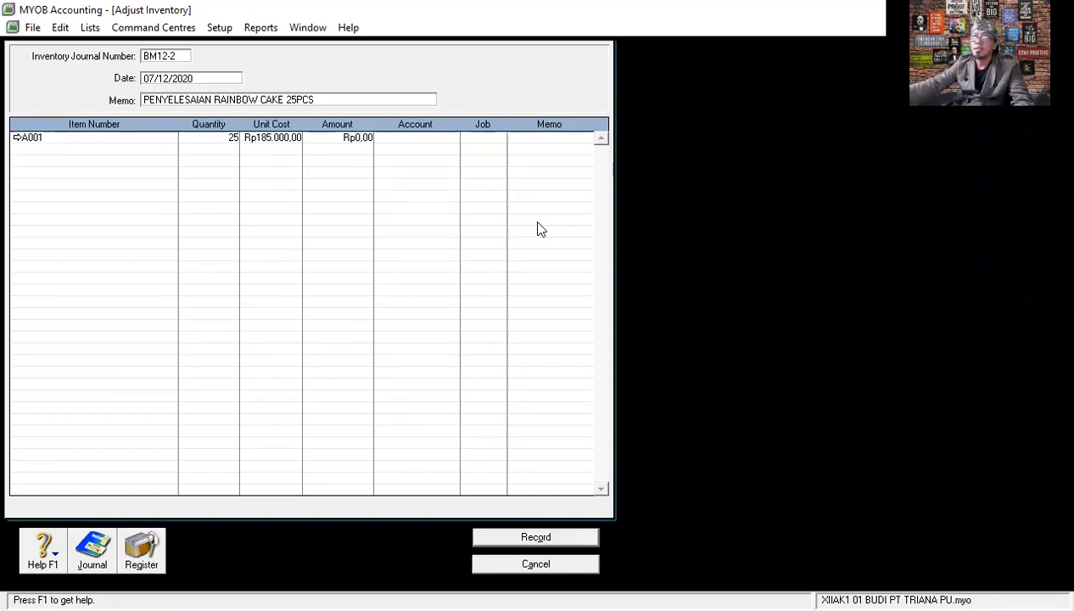
key("Return")
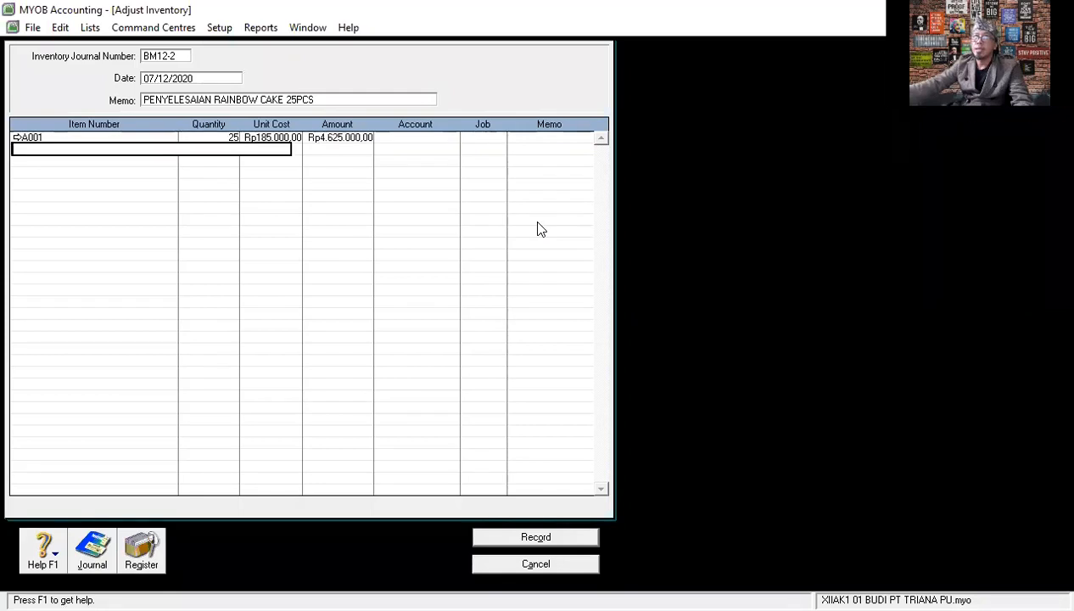
left_click(290, 136)
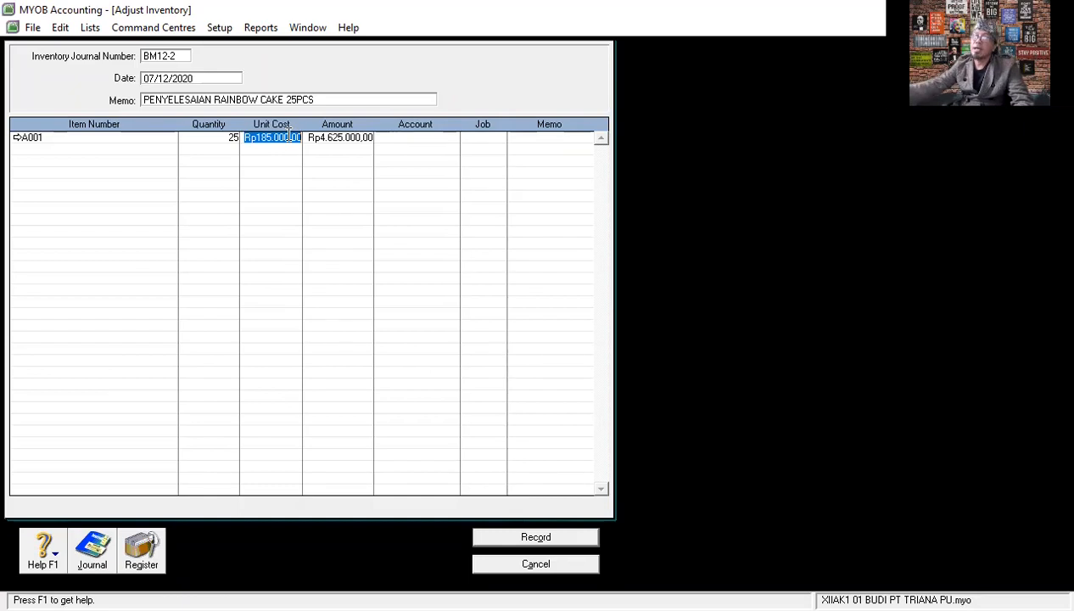
left_click(404, 138)
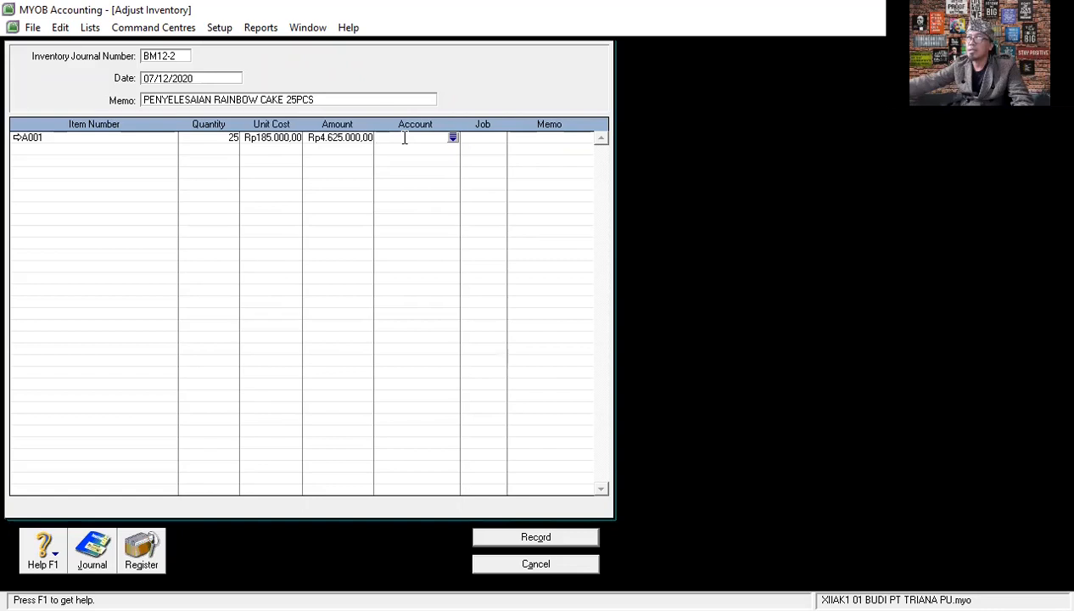
type("11303")
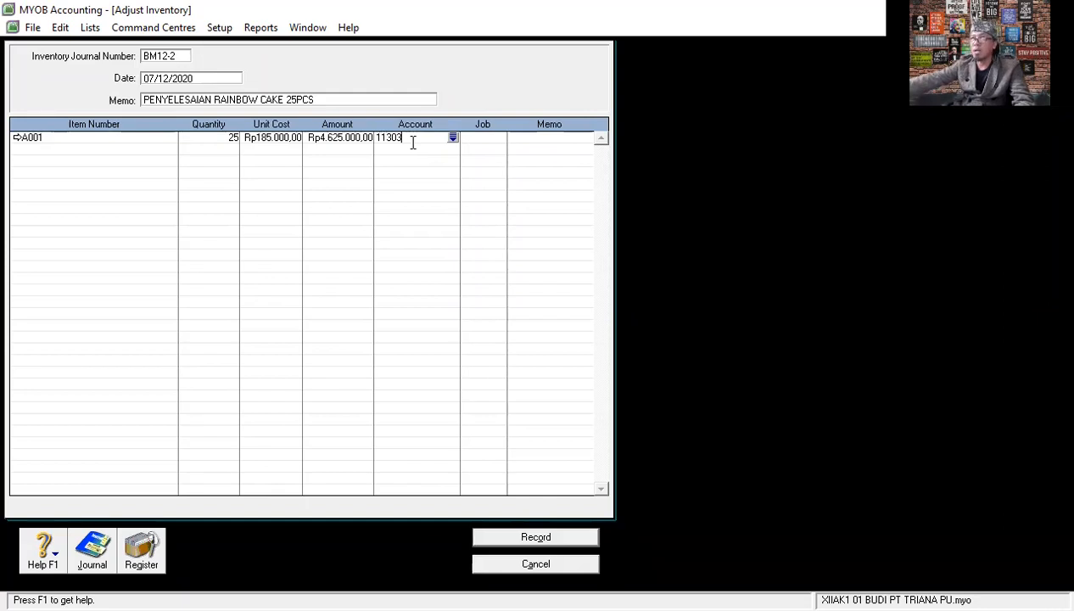
key("Return")
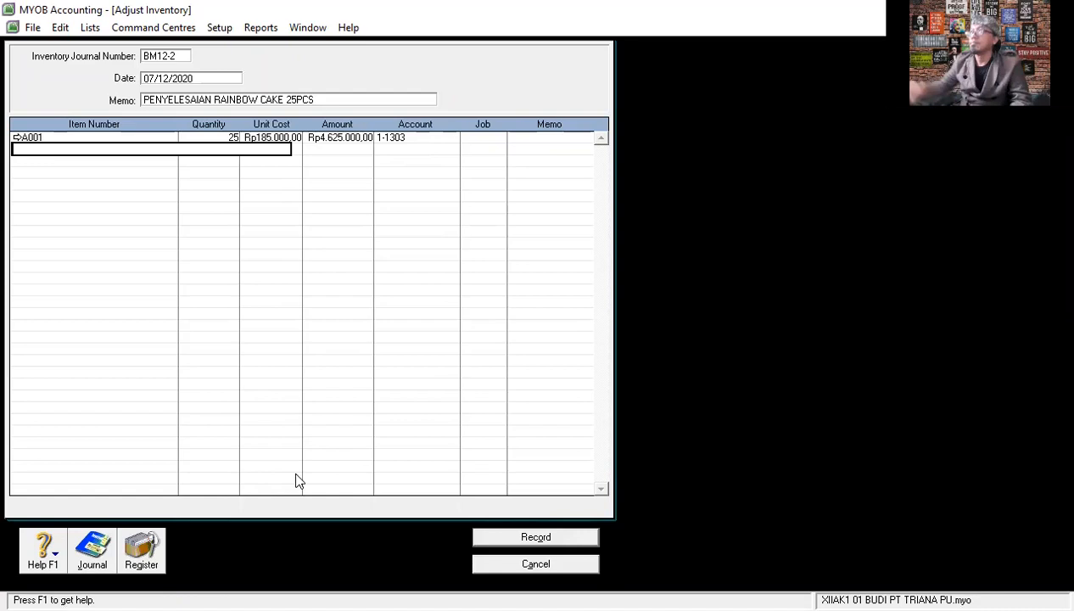
- Review the recap of the rainbow cake completion entry, record the adjustment and close the blank form
key("ctrl+r")
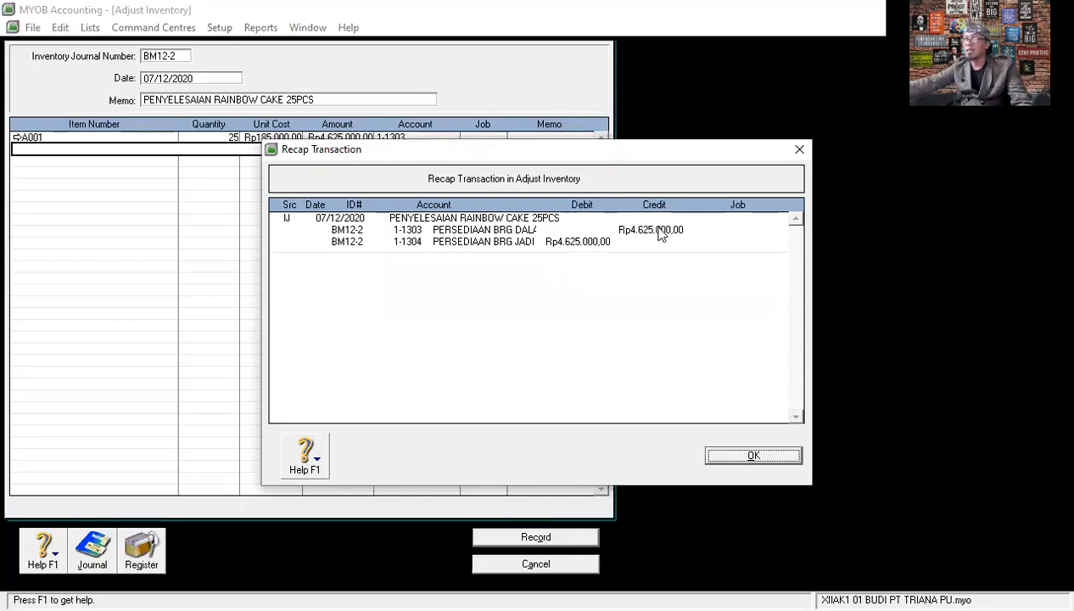
left_click(763, 454)
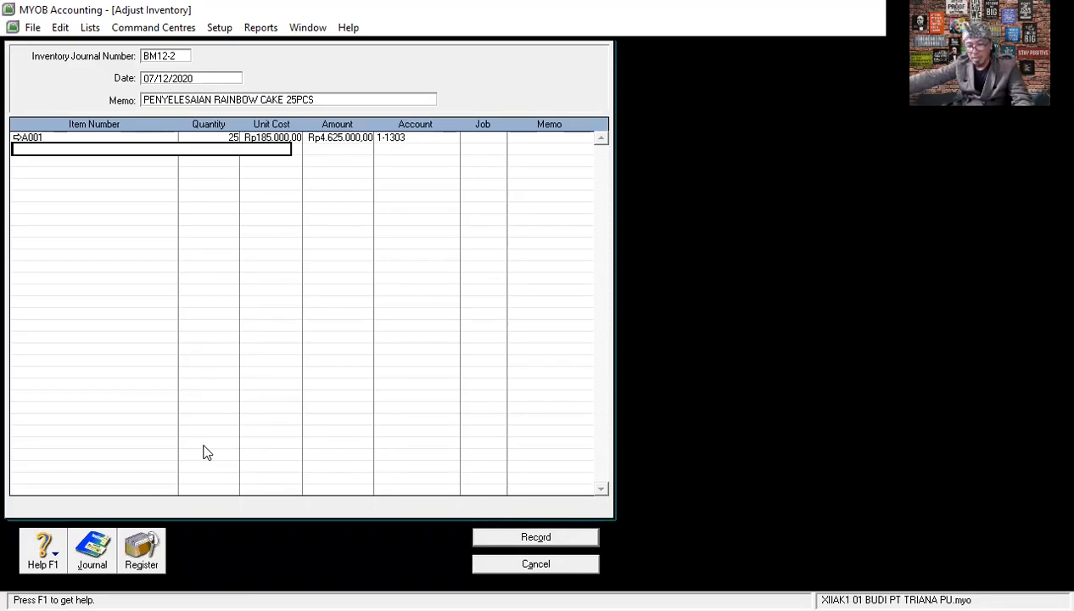
left_click(536, 537)
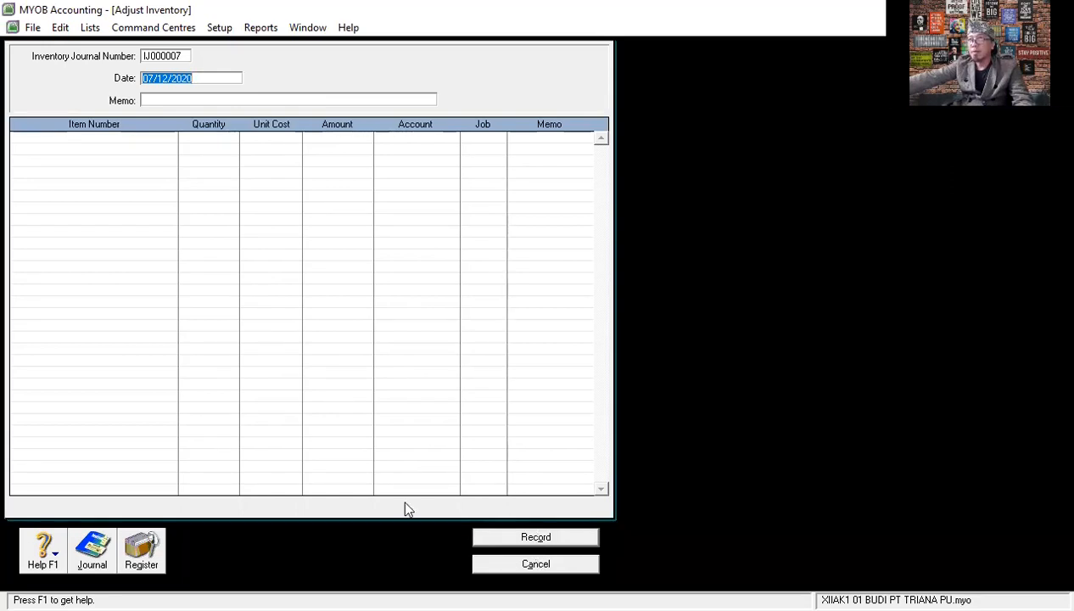
left_click(537, 564)
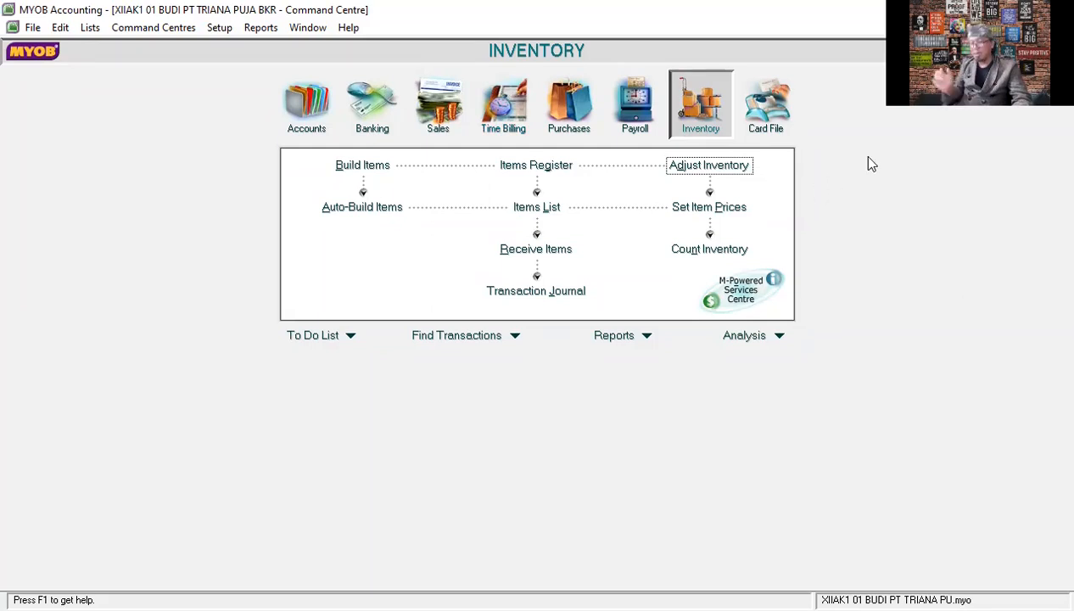
left_click(438, 103)
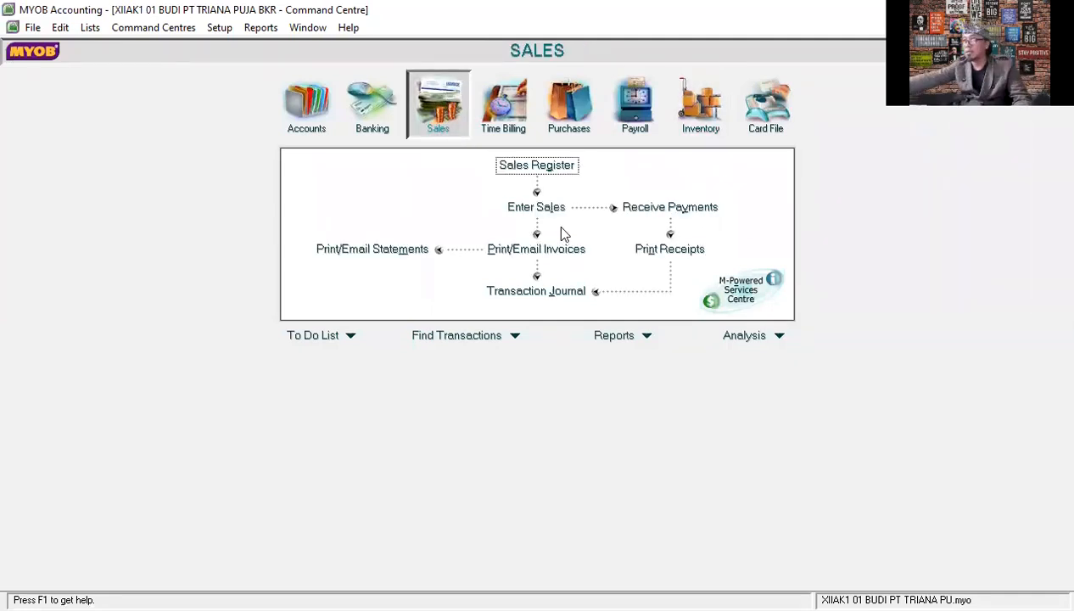
left_click(654, 208)
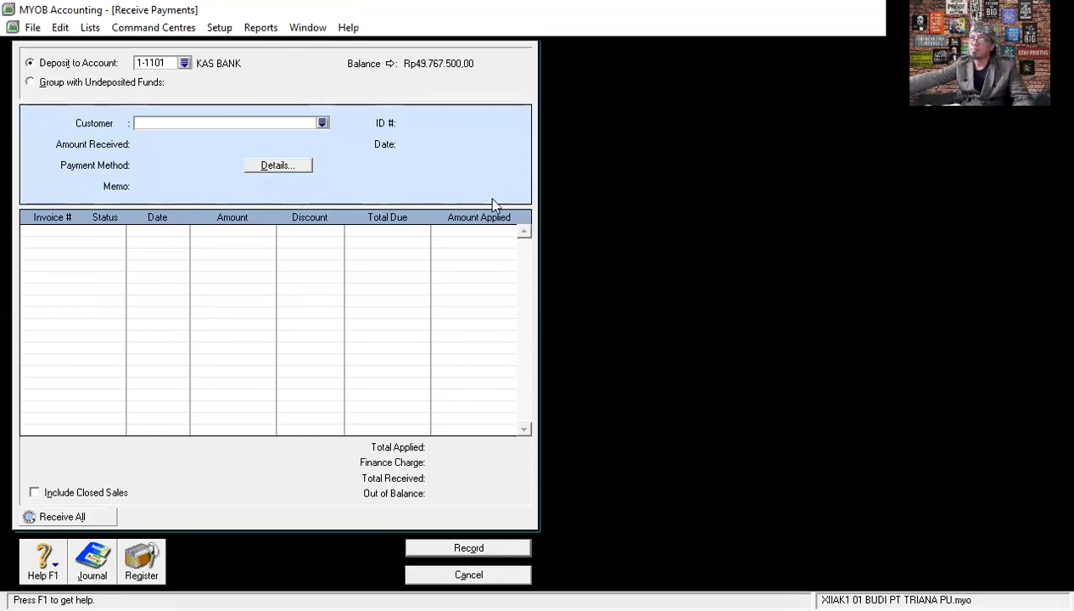
left_click(322, 123)
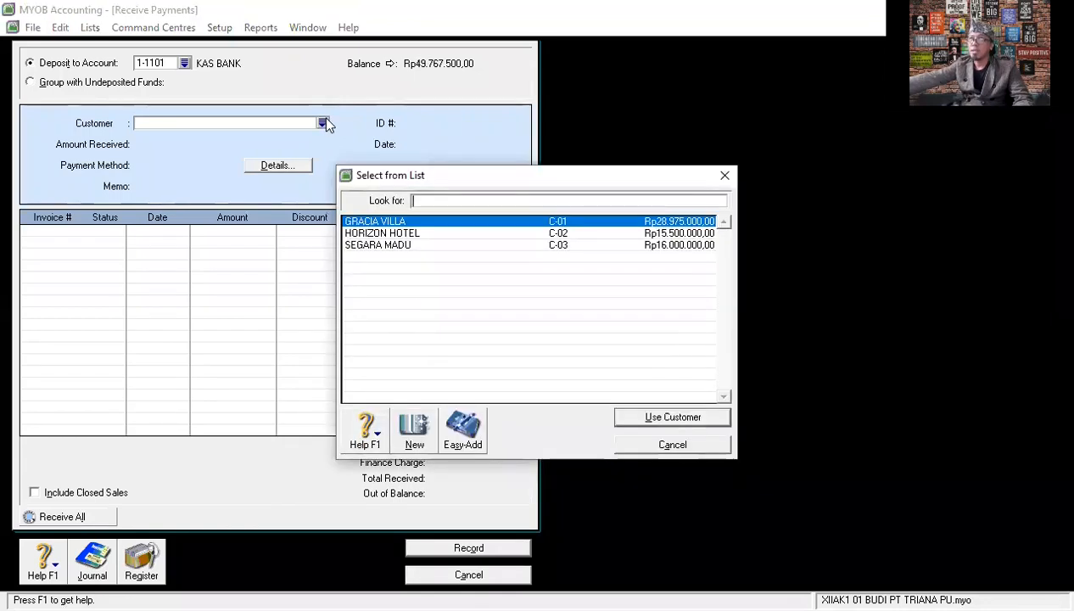
left_click(578, 222)
double_click(577, 223)
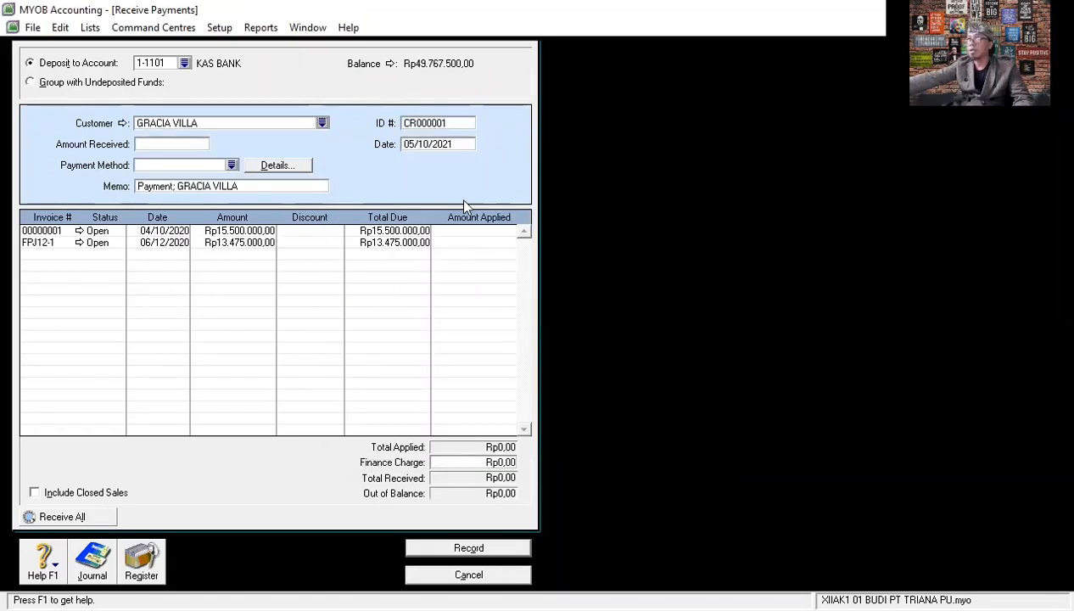
- Set the payment's ID number to BKM12-1 and its date to 07/12/2020
left_click(448, 122)
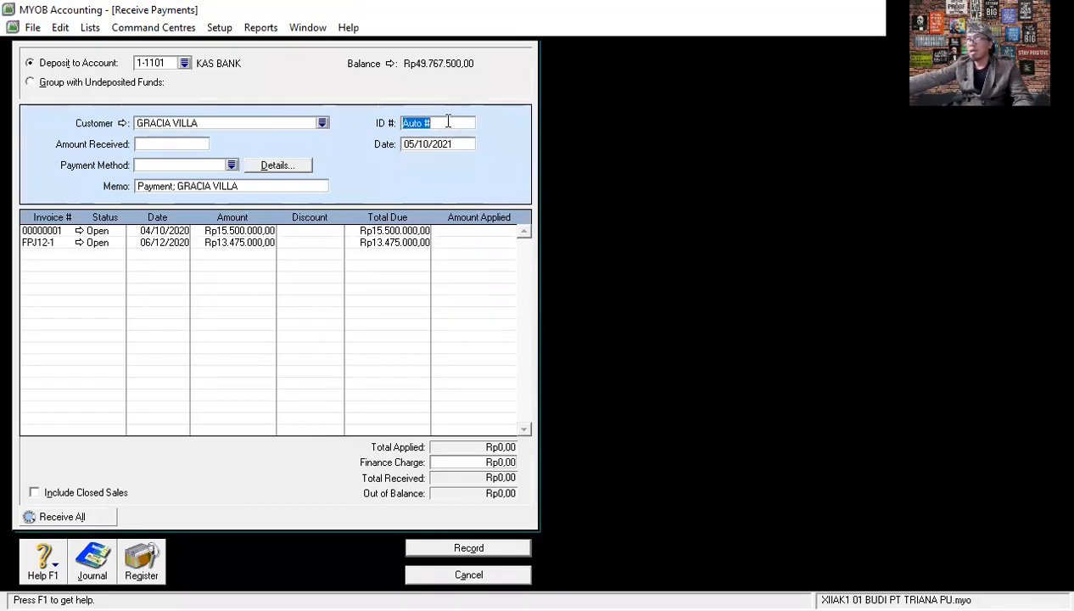
type("B")
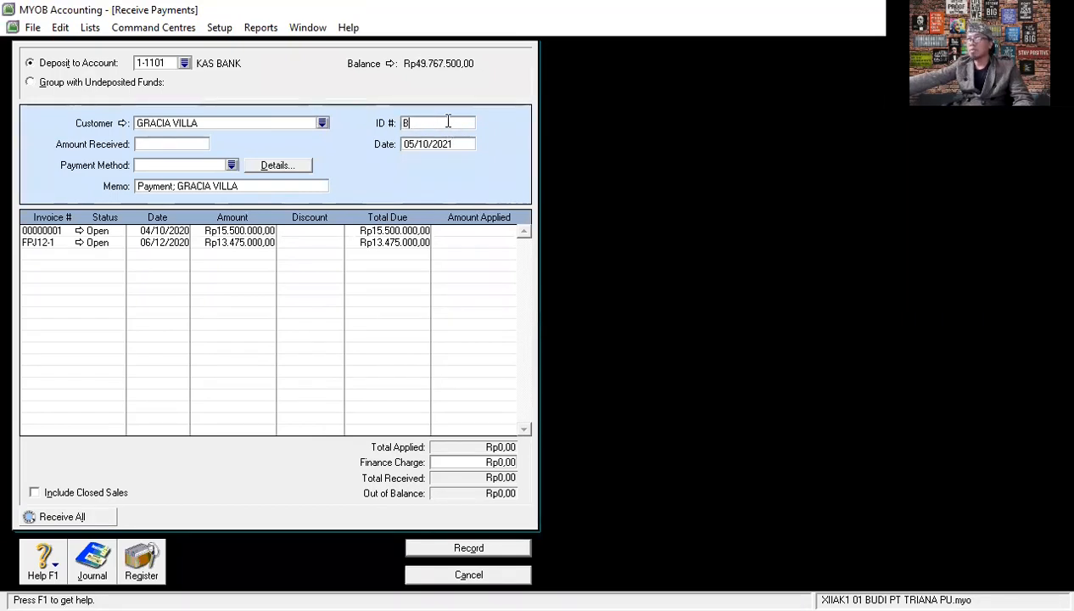
type("KM12")
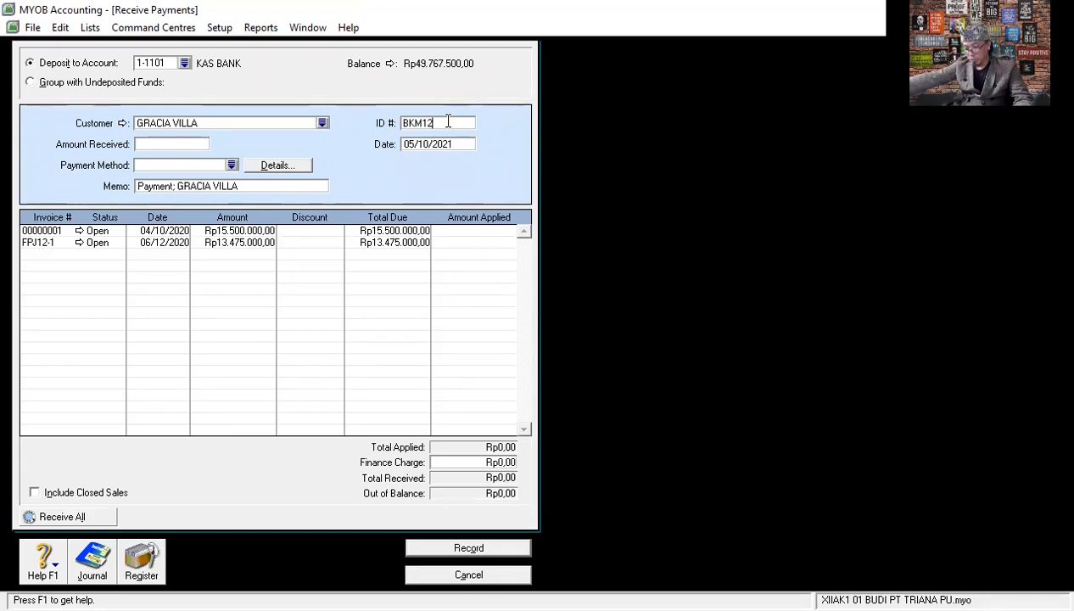
type("-")
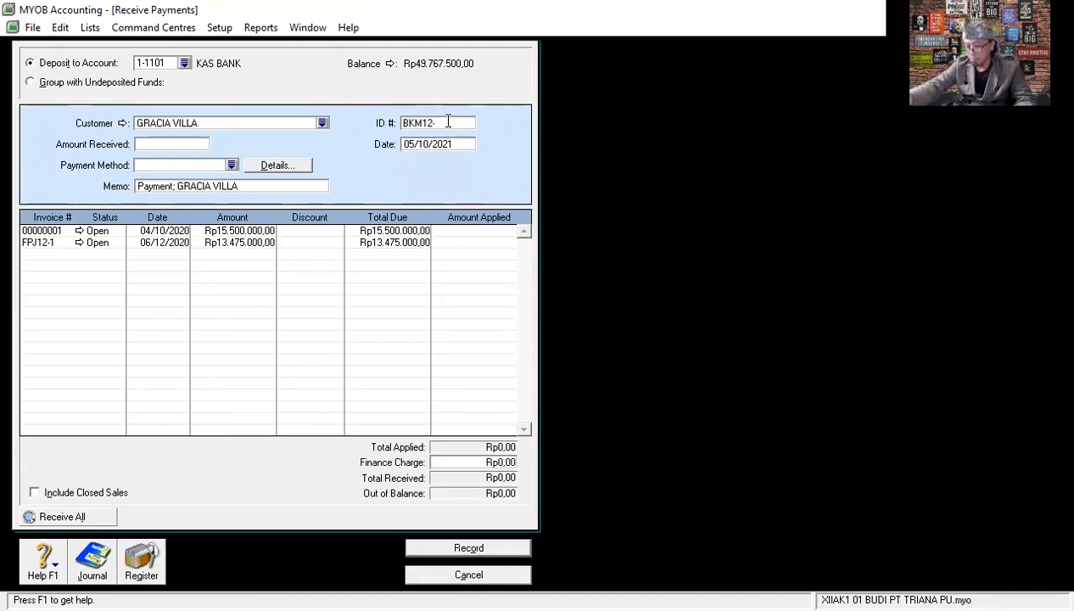
type("1")
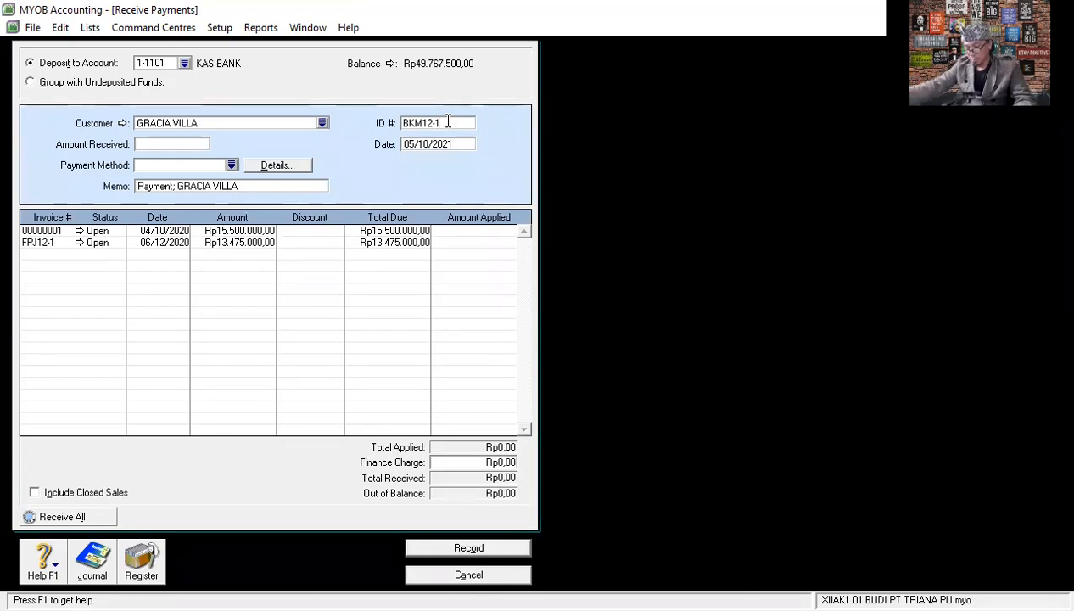
left_click(462, 145)
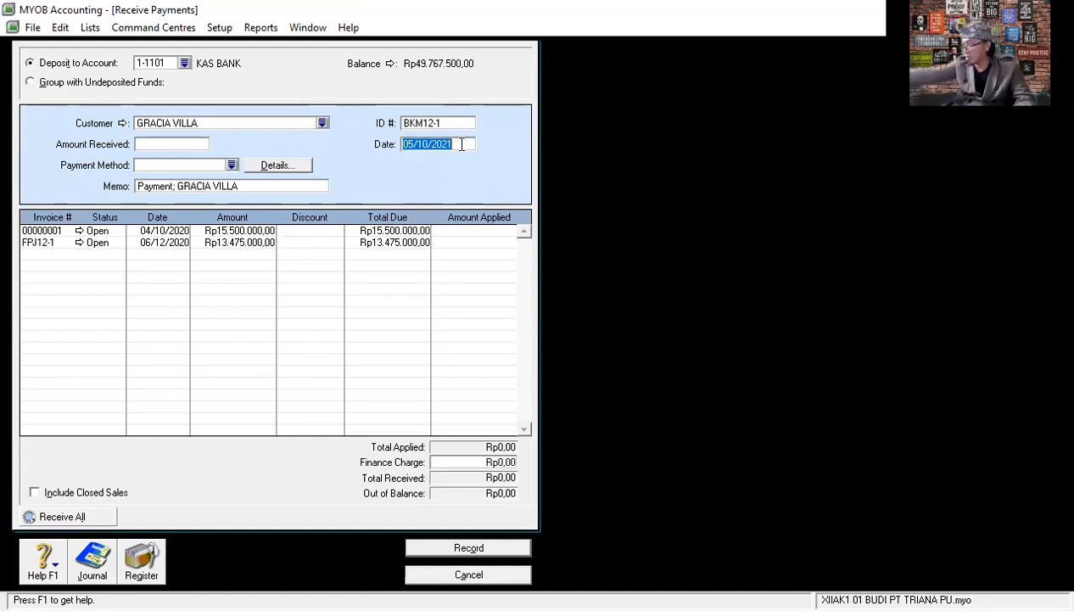
type("07/")
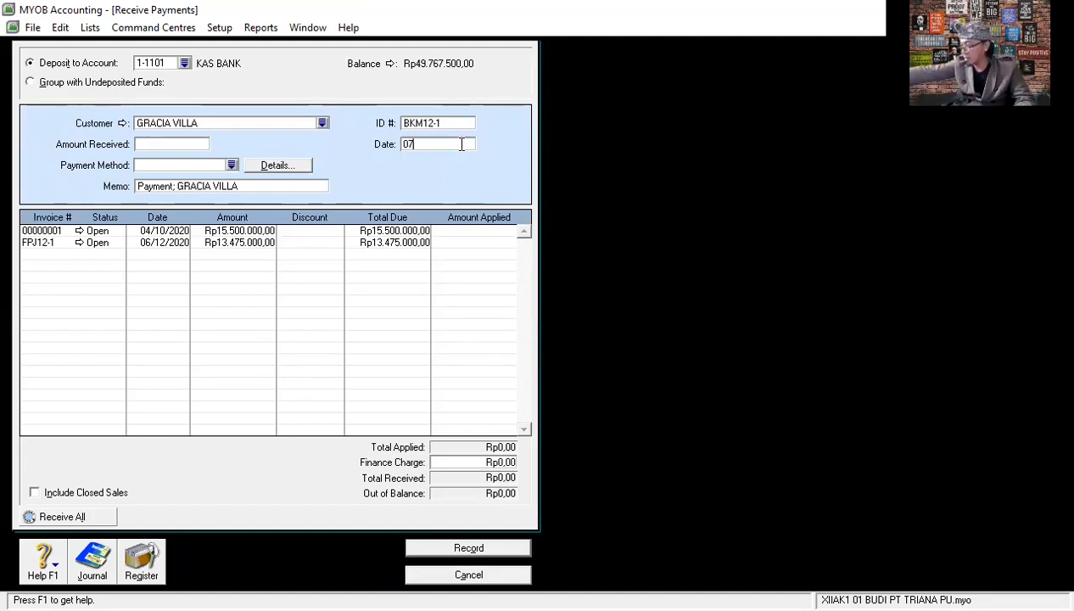
type("12/20")
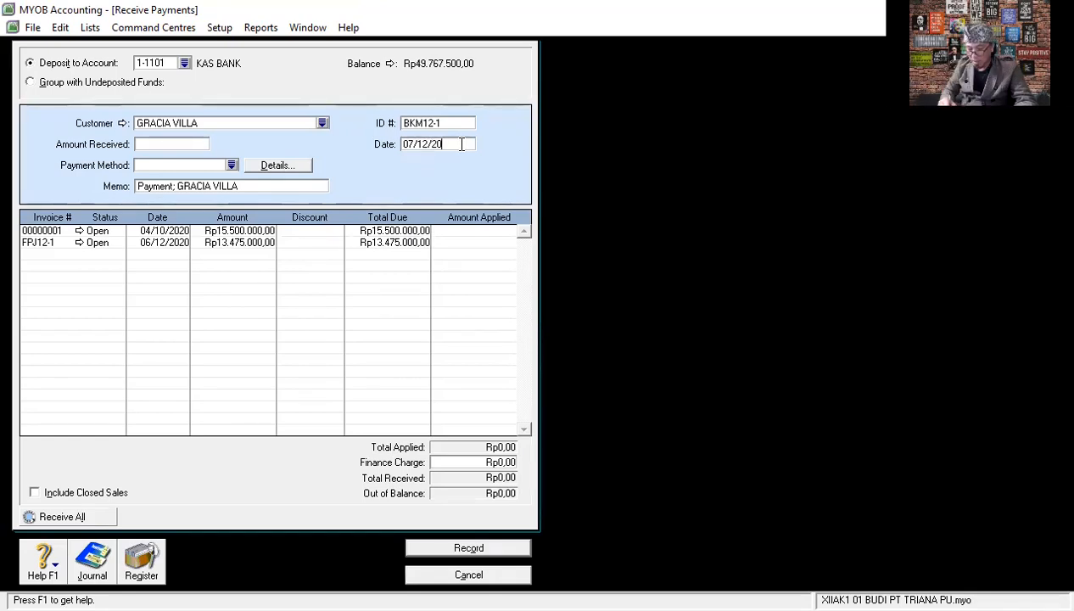
type("20")
key("Tab")
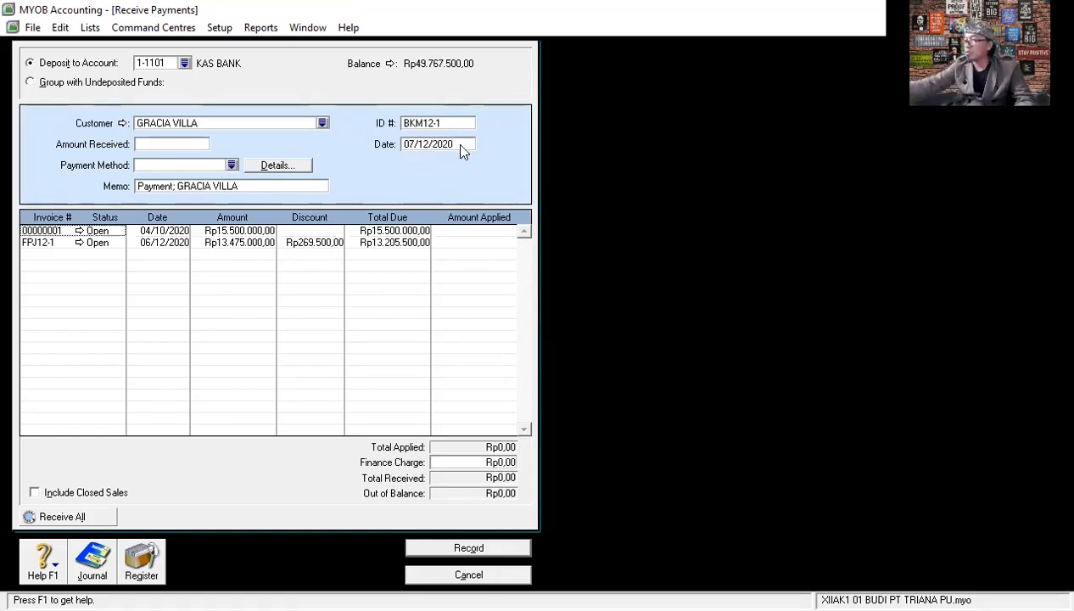
left_click(172, 144)
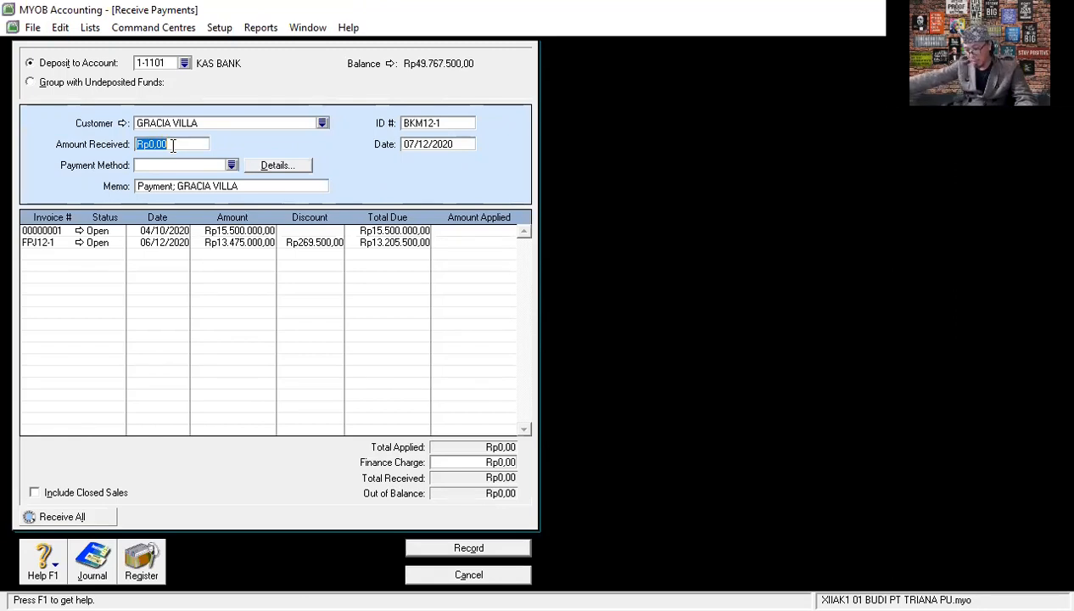
type("1")
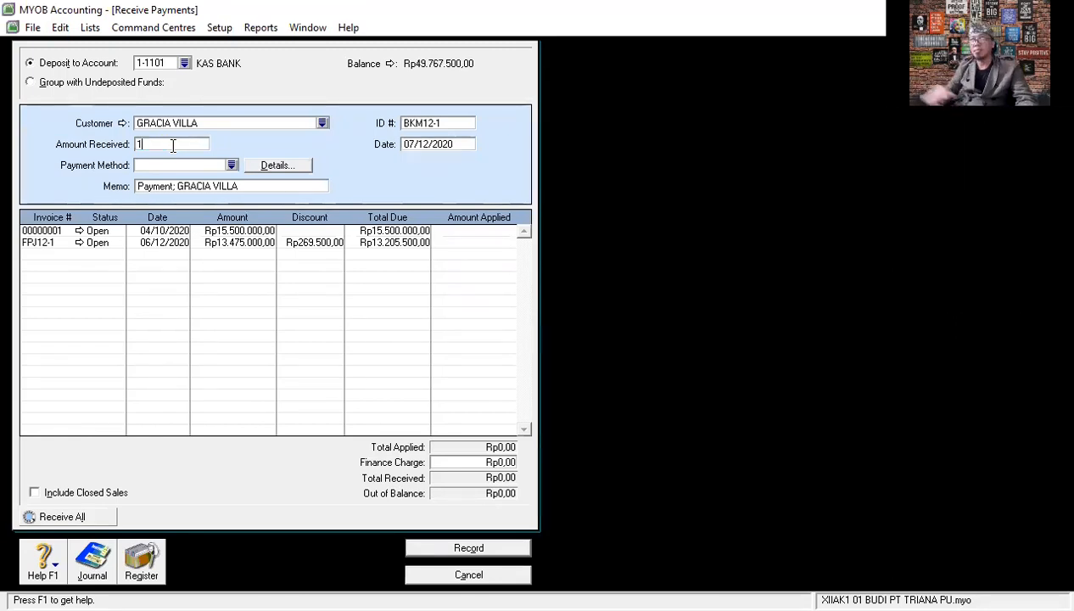
type("5.655")
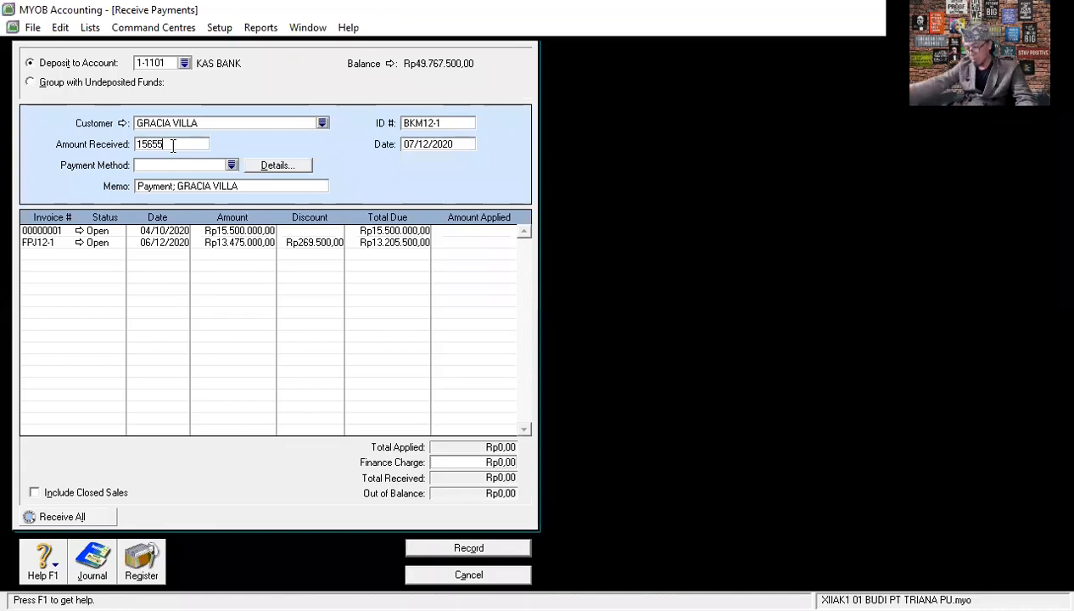
type(".000")
key("Tab")
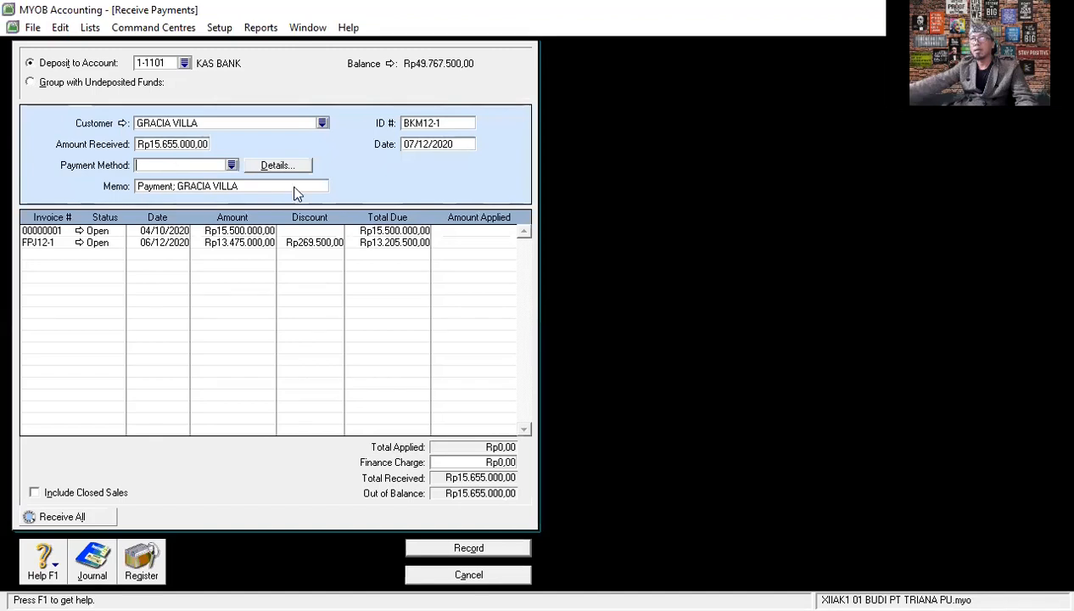
left_click(265, 189)
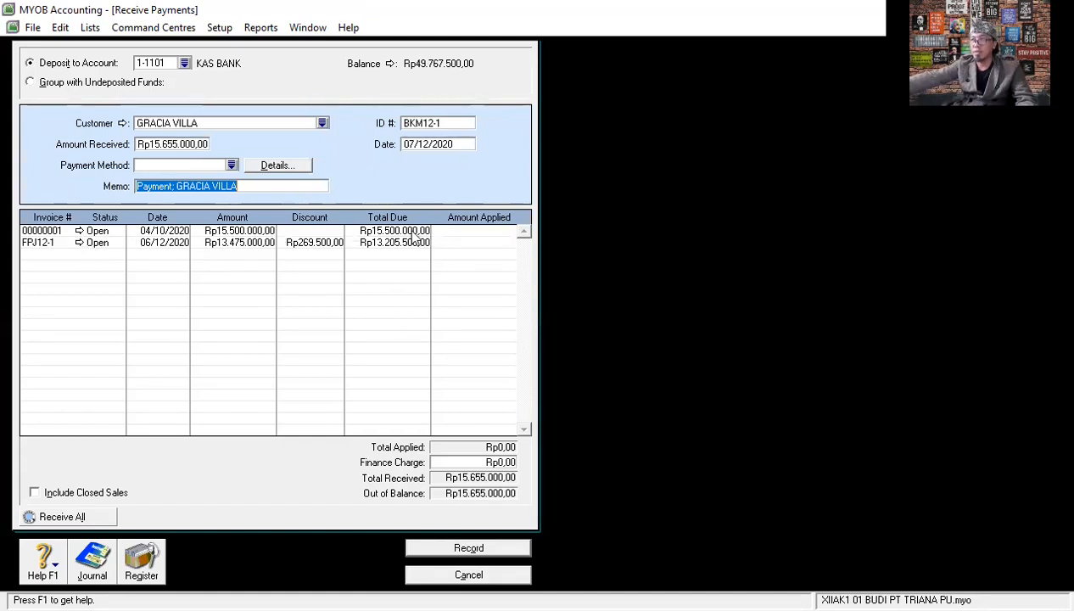
- Apply Rp15.500.000 to the open invoice dated 04/10/2020 and assign the remaining Rp155.000 as the finance charge
left_click(466, 233)
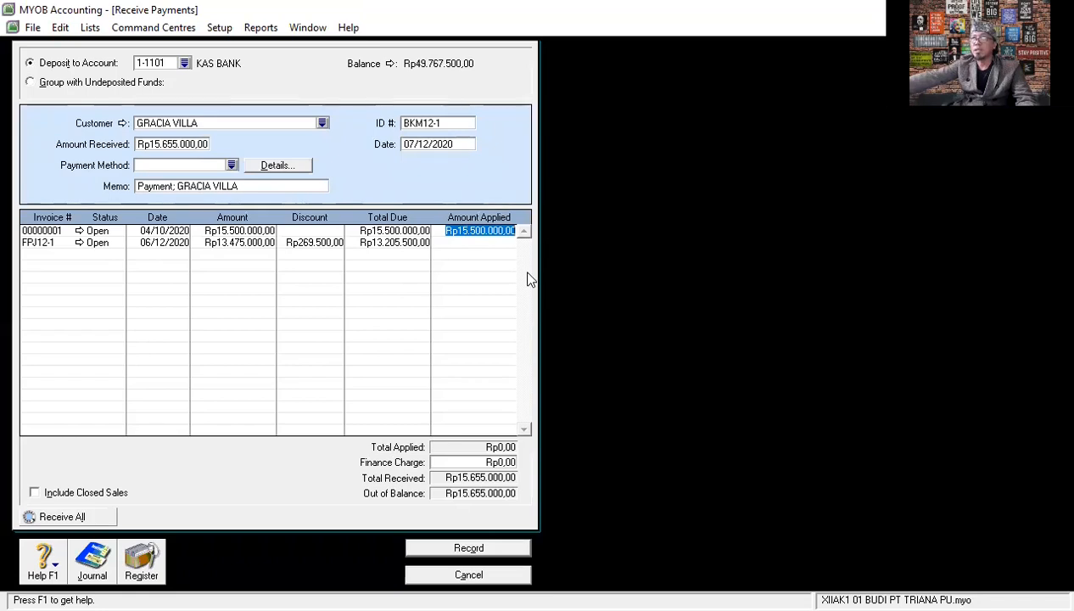
key("Tab")
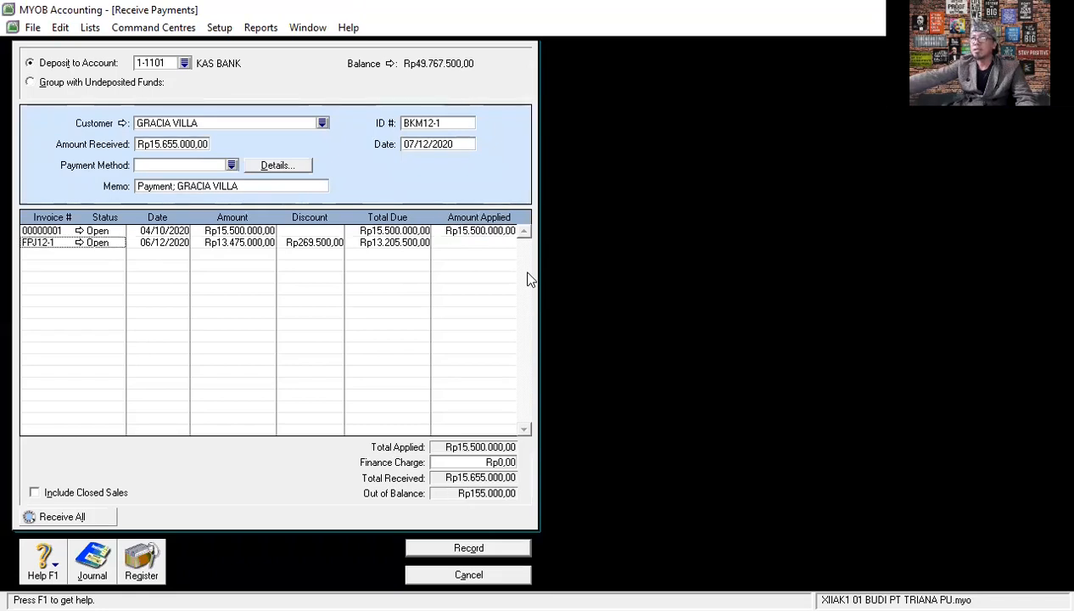
left_click(497, 463)
key("Tab")
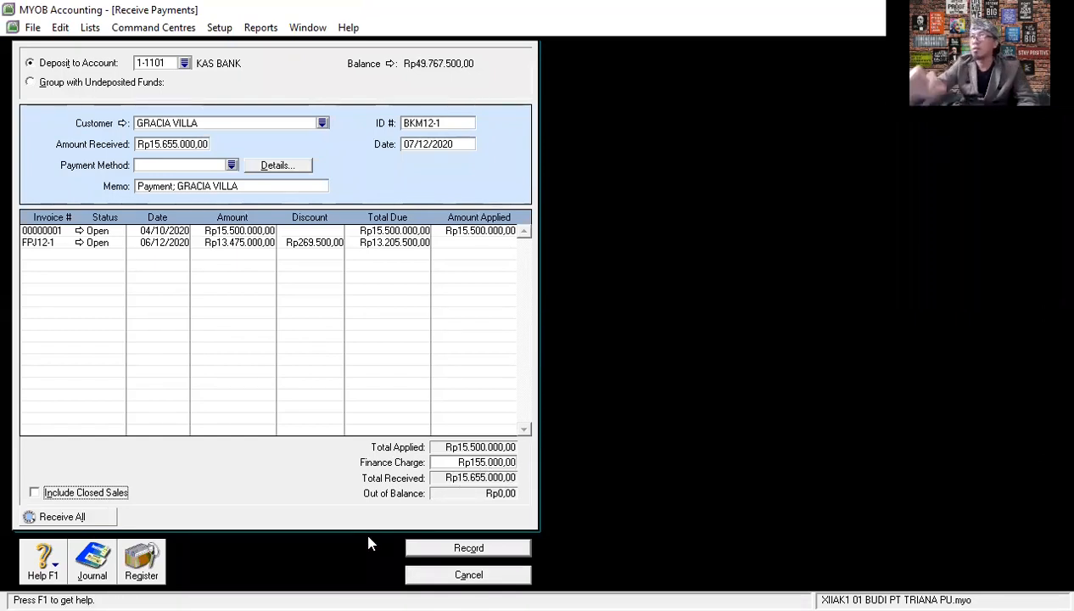
key("ctrl+r")
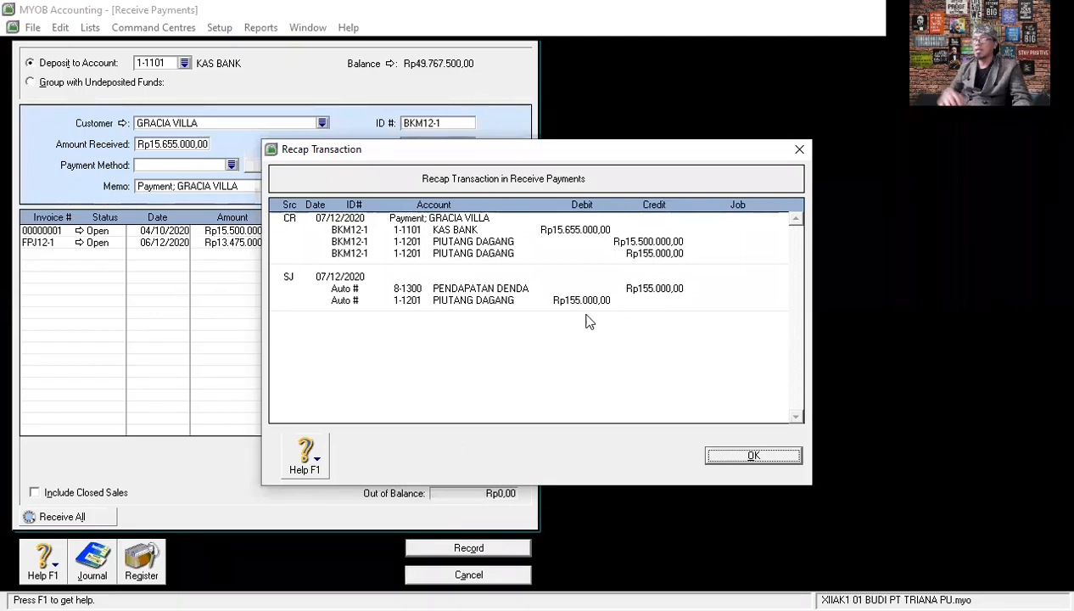
left_click(774, 456)
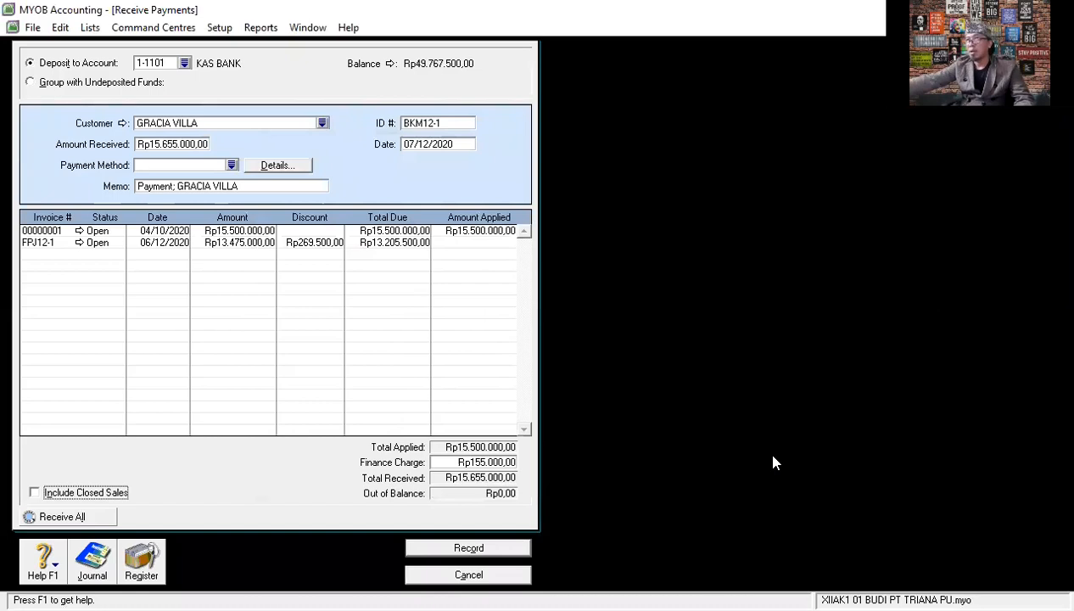
left_click(484, 549)
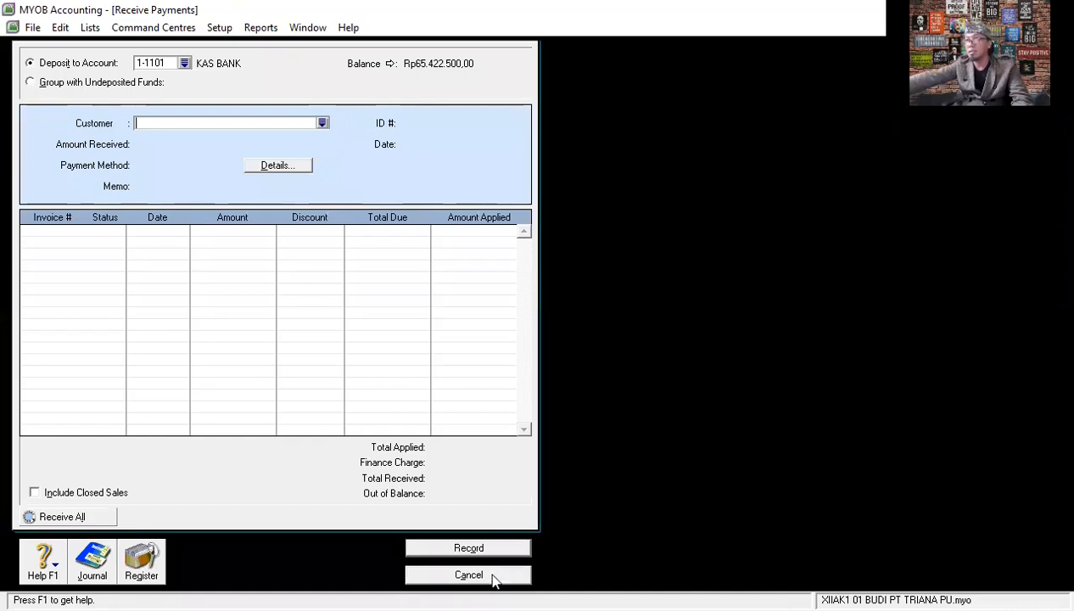
left_click(468, 574)
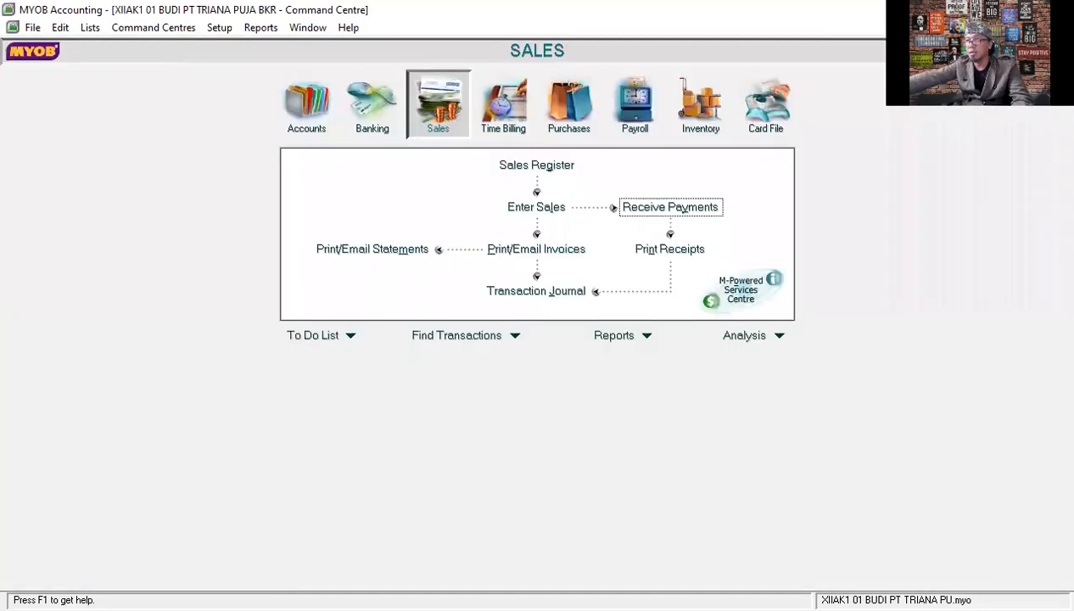
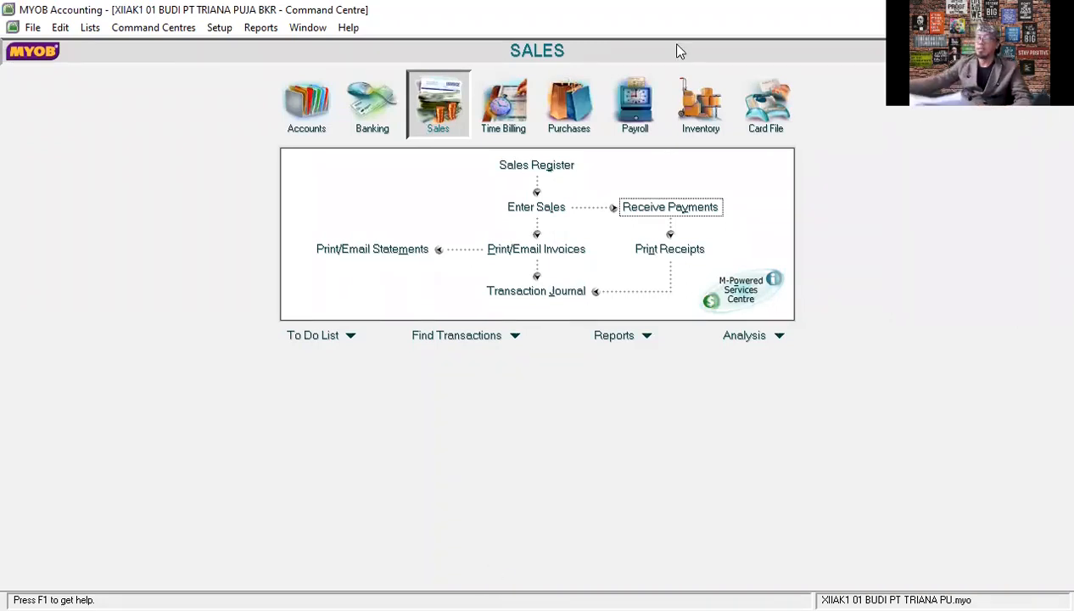
- Open a Spend Money entry in Banking and pay it from account 1-1101 KAS BANK
left_click(376, 115)
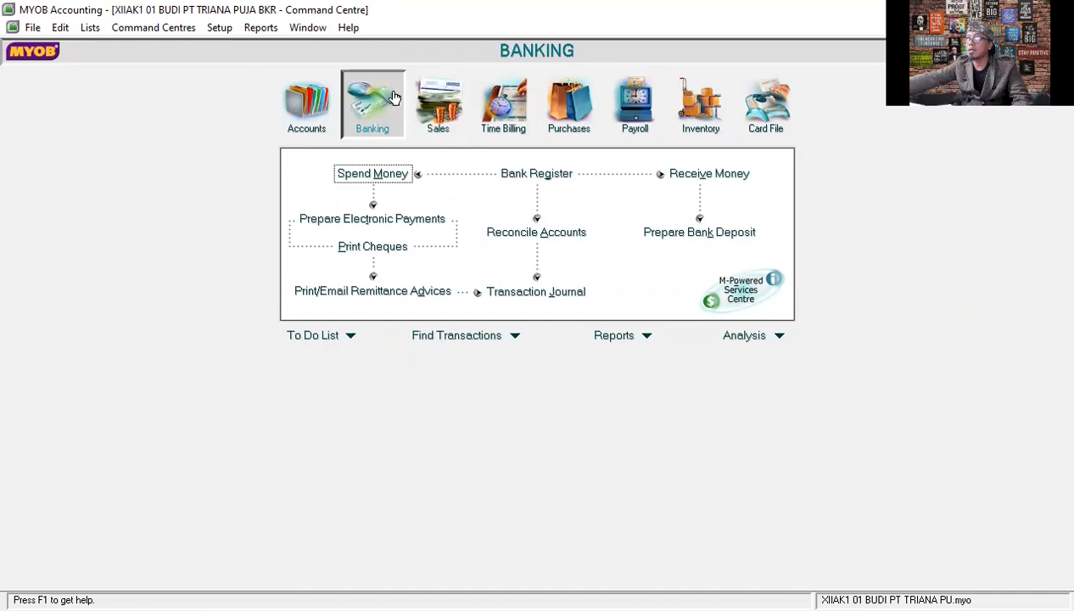
left_click(366, 173)
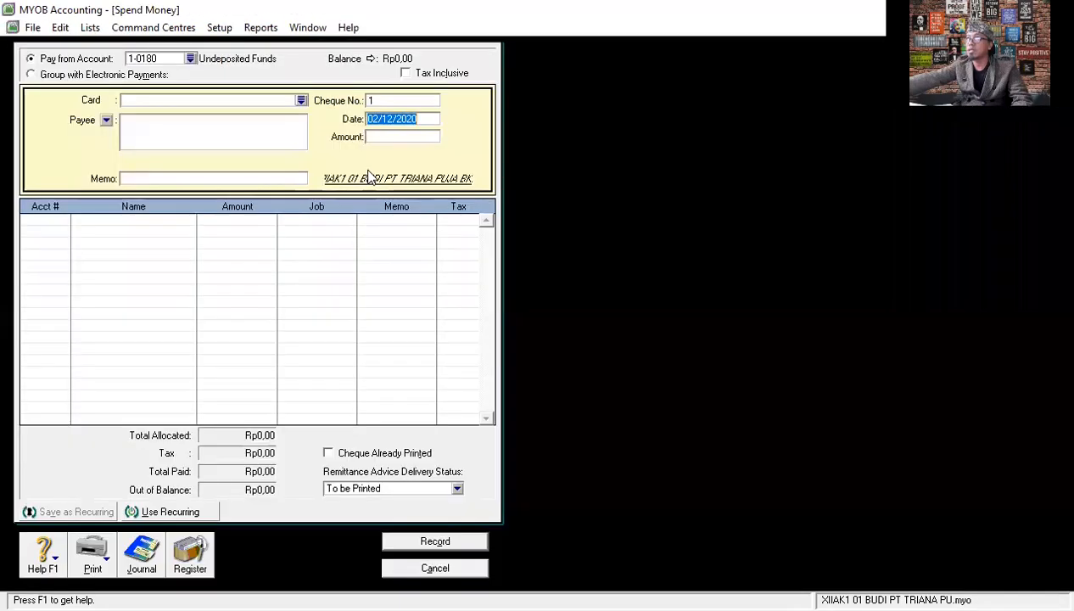
left_click(189, 59)
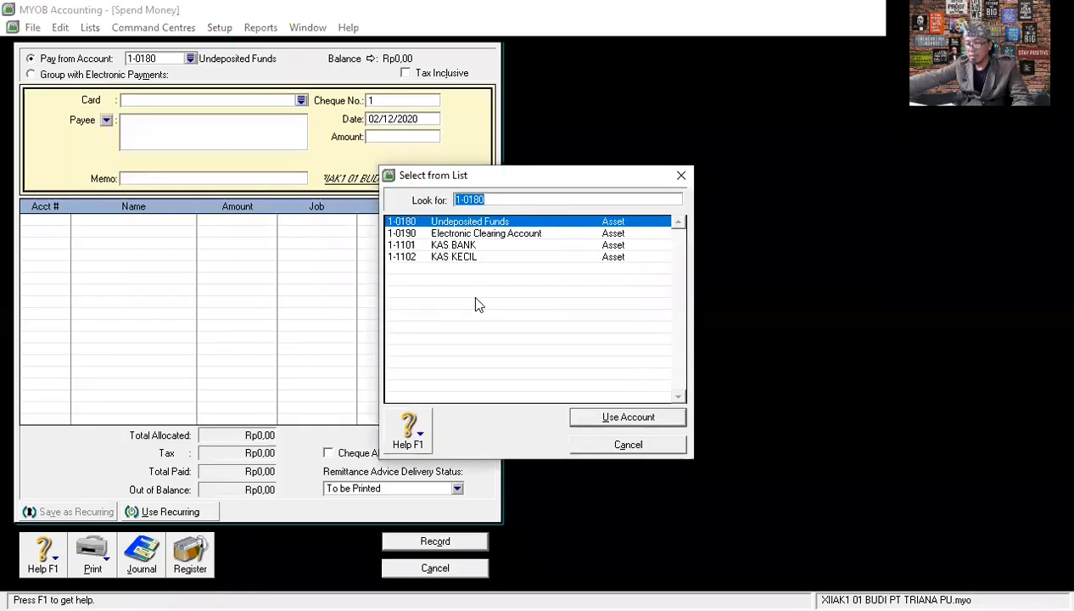
left_click(453, 246)
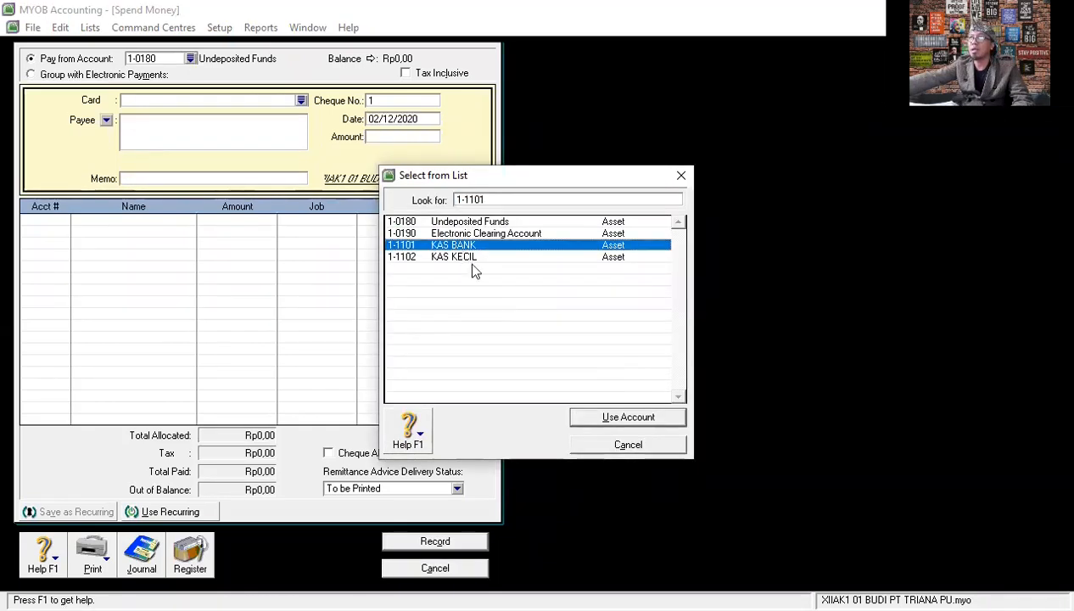
left_click(621, 417)
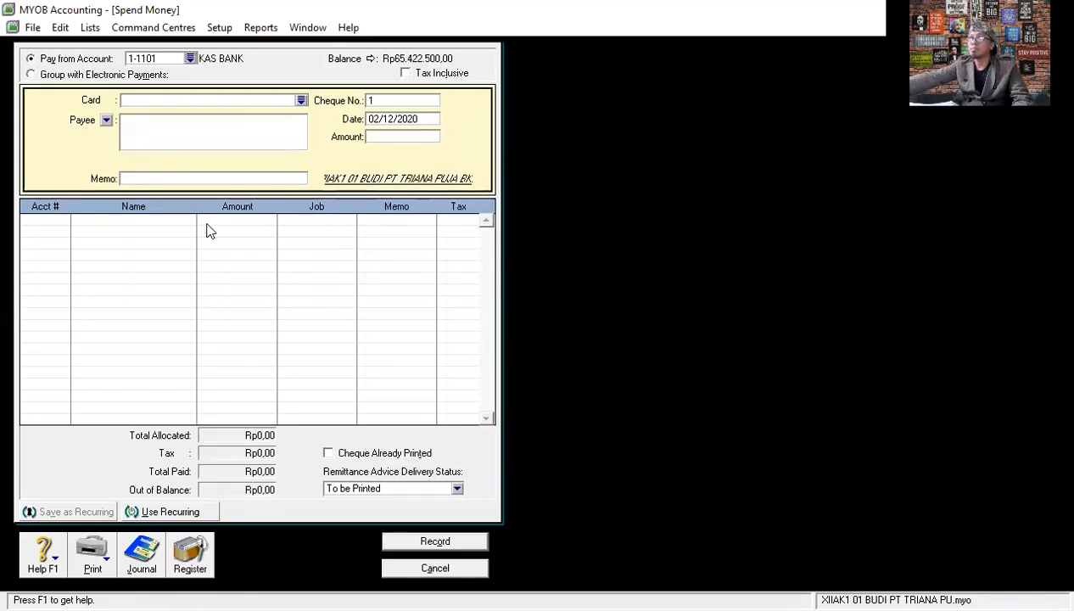
- Set the cheque number of the Spend Money entry to BKK12-1
left_click(148, 177)
type("PE")
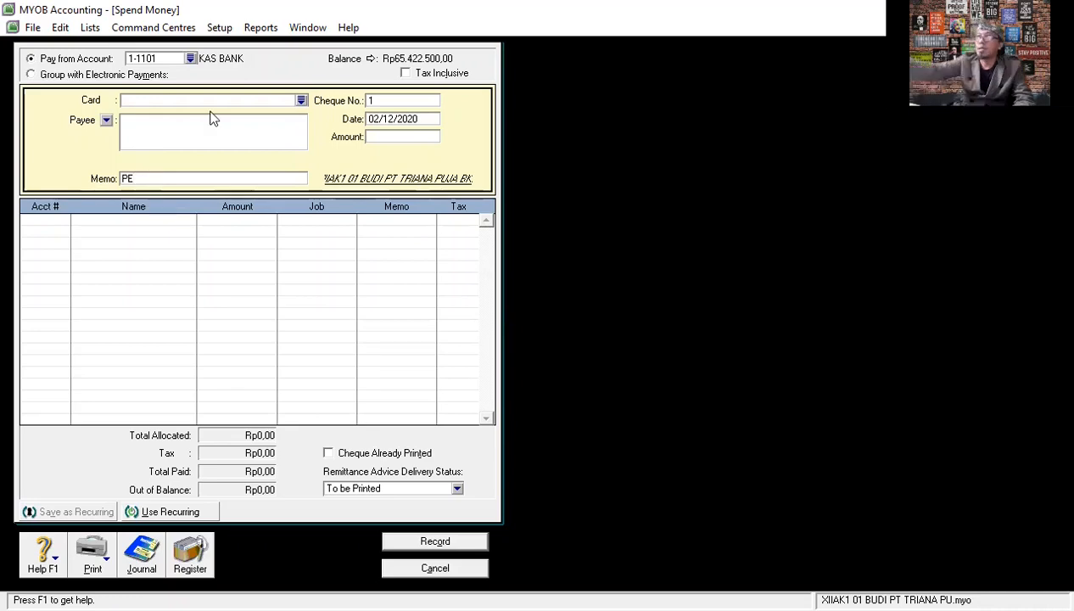
left_click(383, 101)
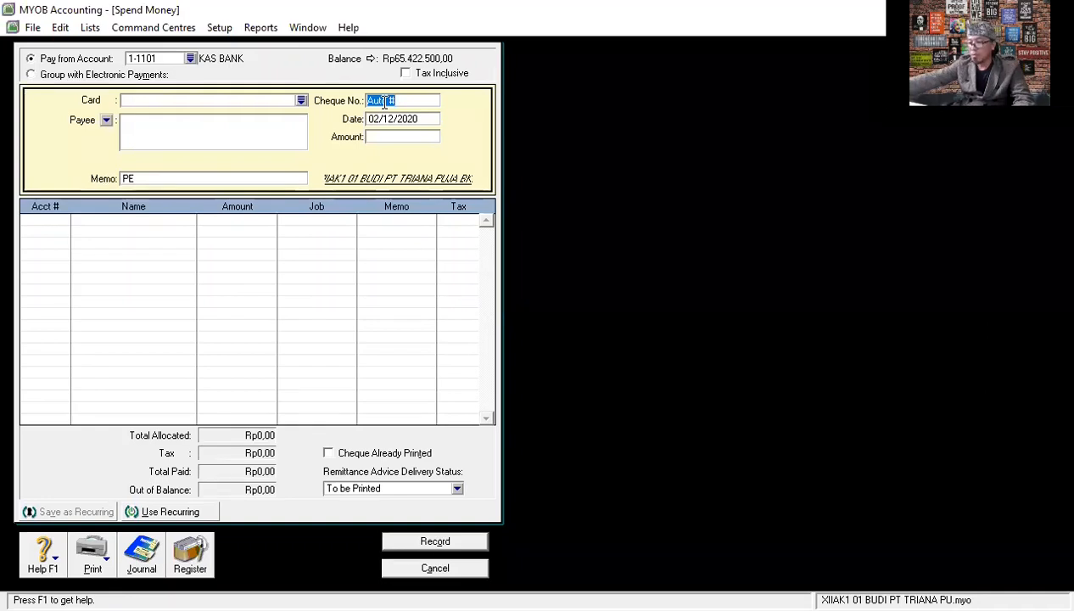
type("BKK")
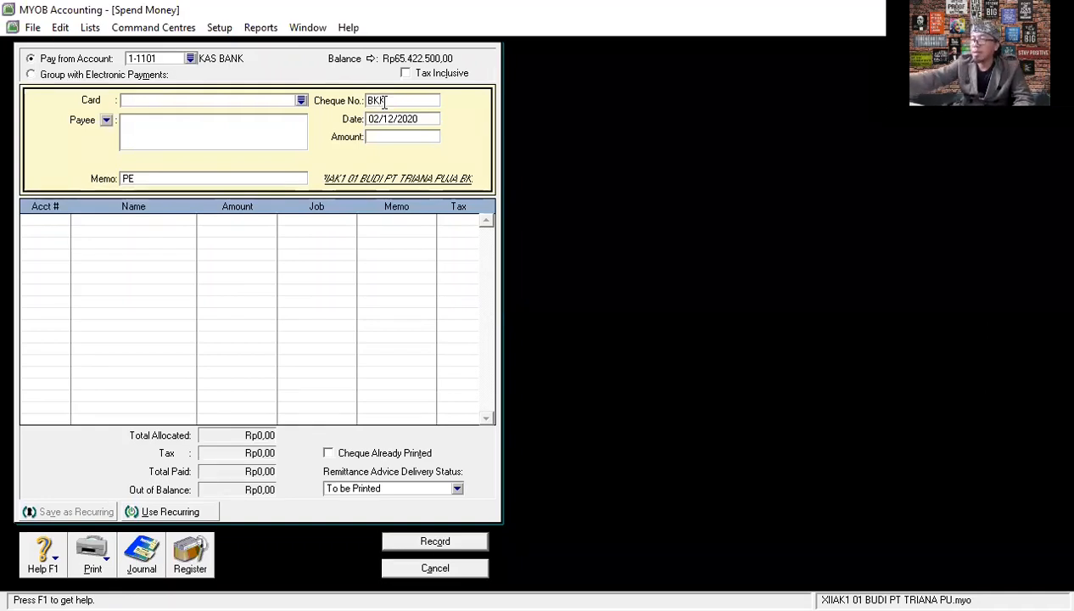
type("12-")
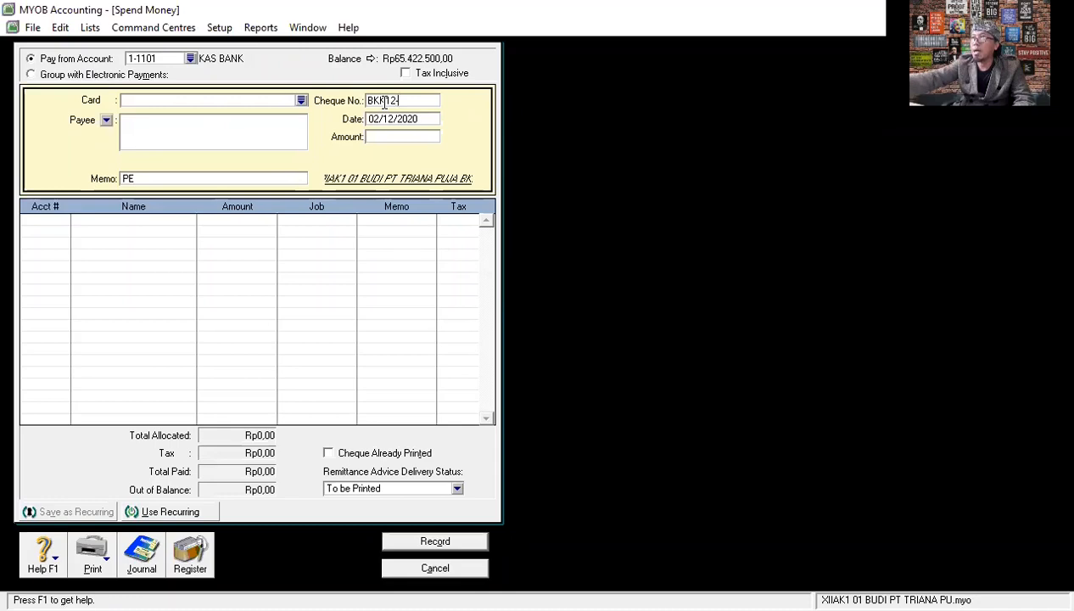
type("2")
key("BackSpace")
type("1")
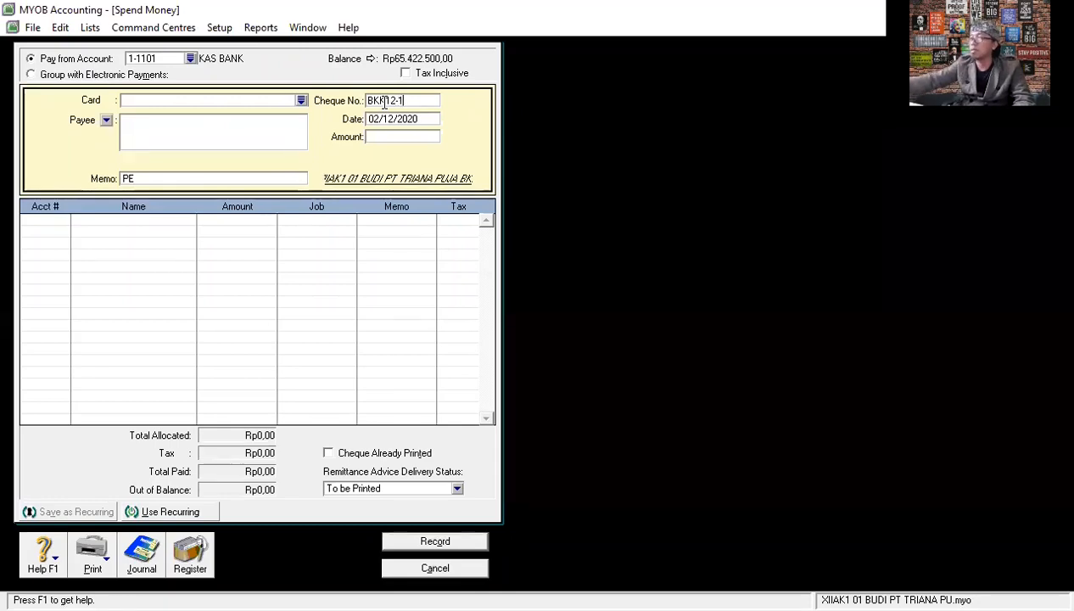
- Set the payment date to 08/12/2020 and the amount to Rp2.000.000
left_click(393, 120)
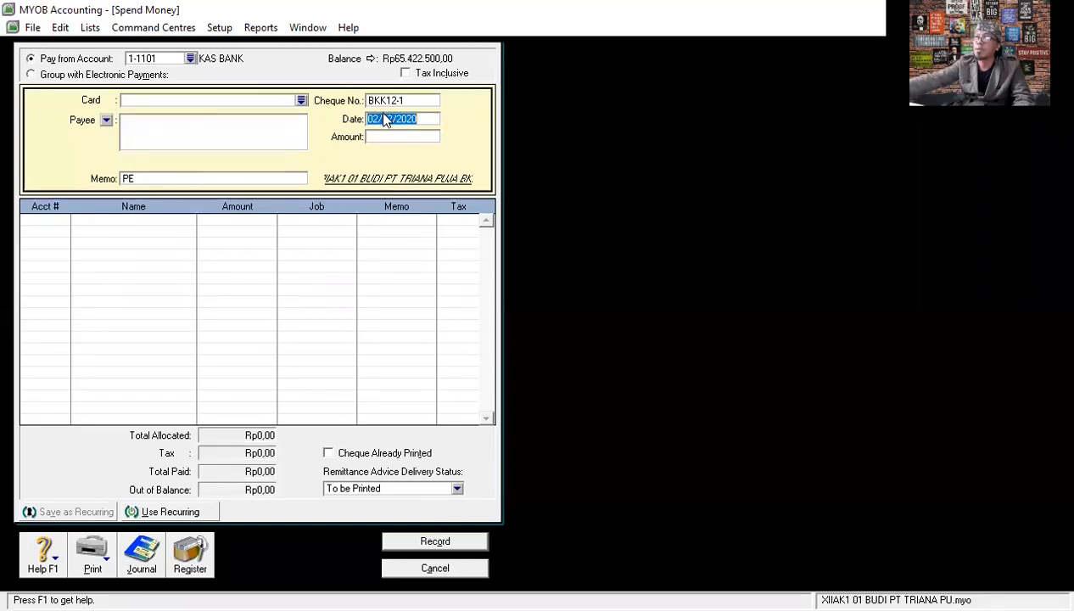
double_click(374, 117)
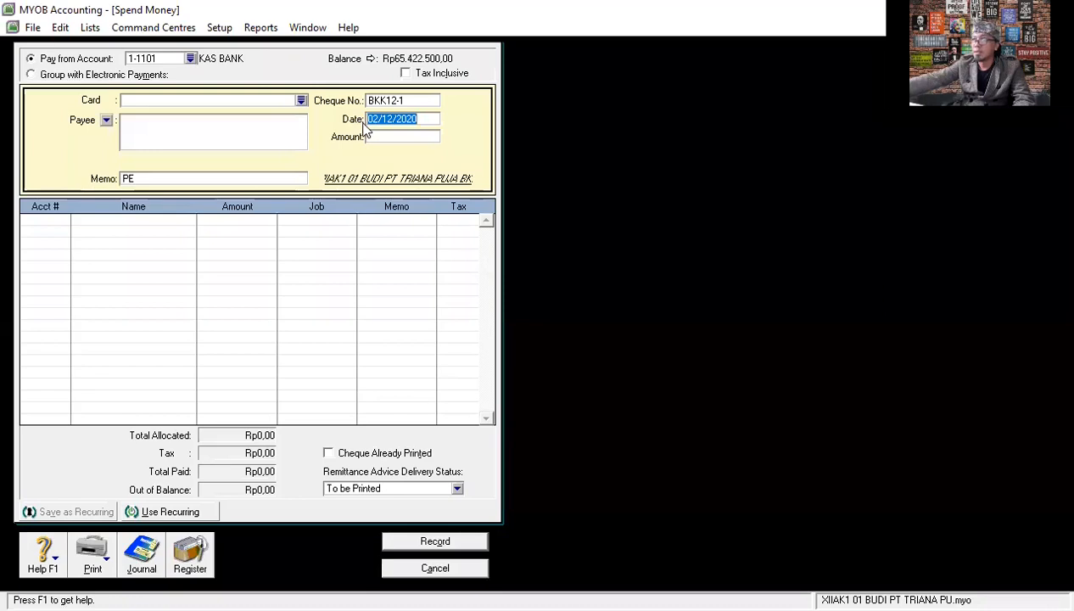
left_click(375, 117)
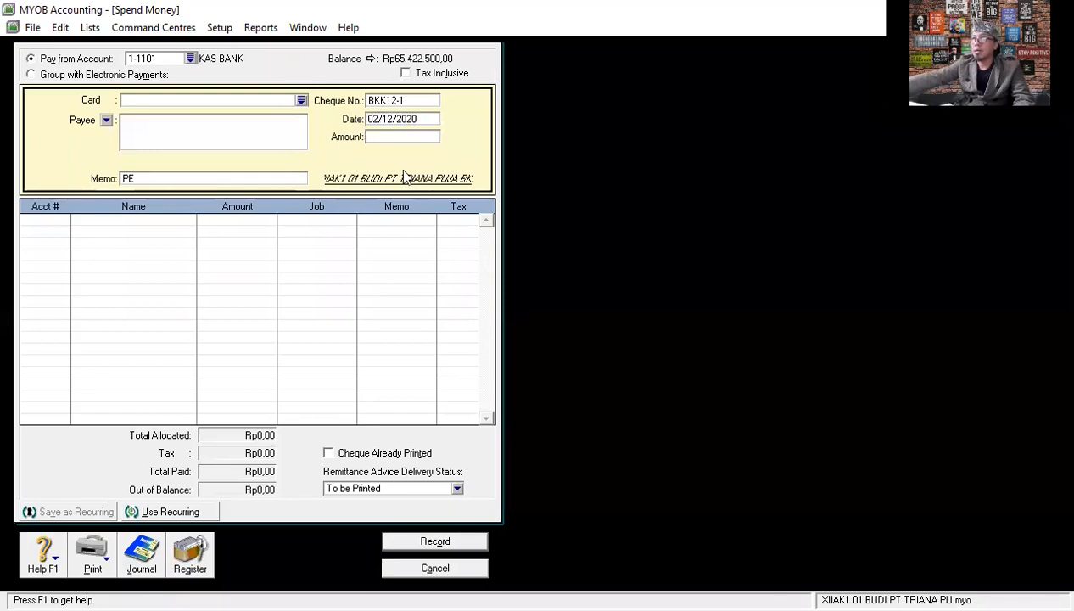
key("BackSpace")
type("8")
left_click(408, 136)
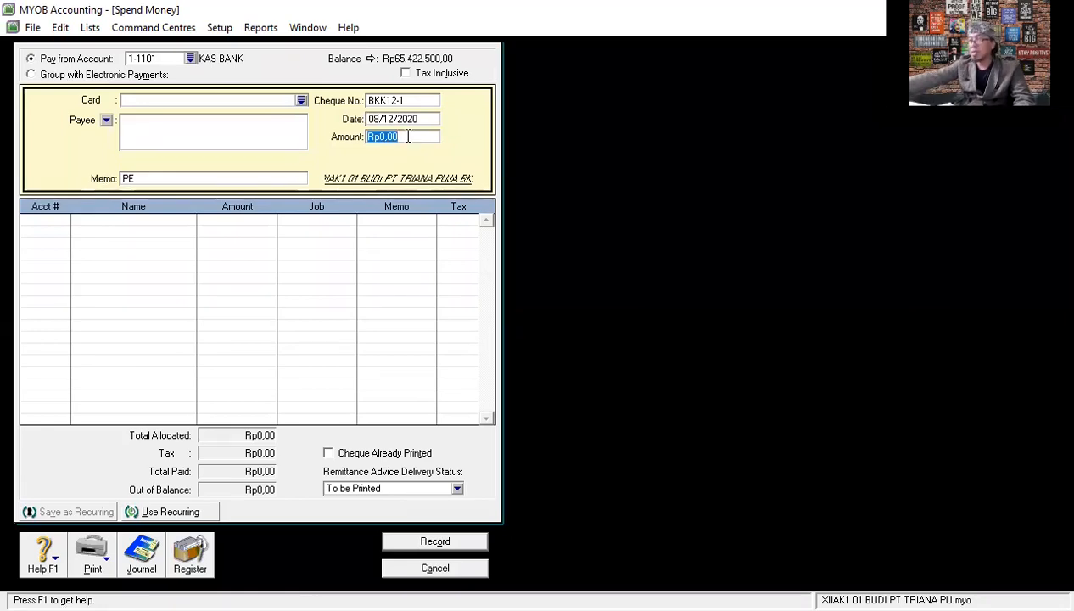
type("2.00")
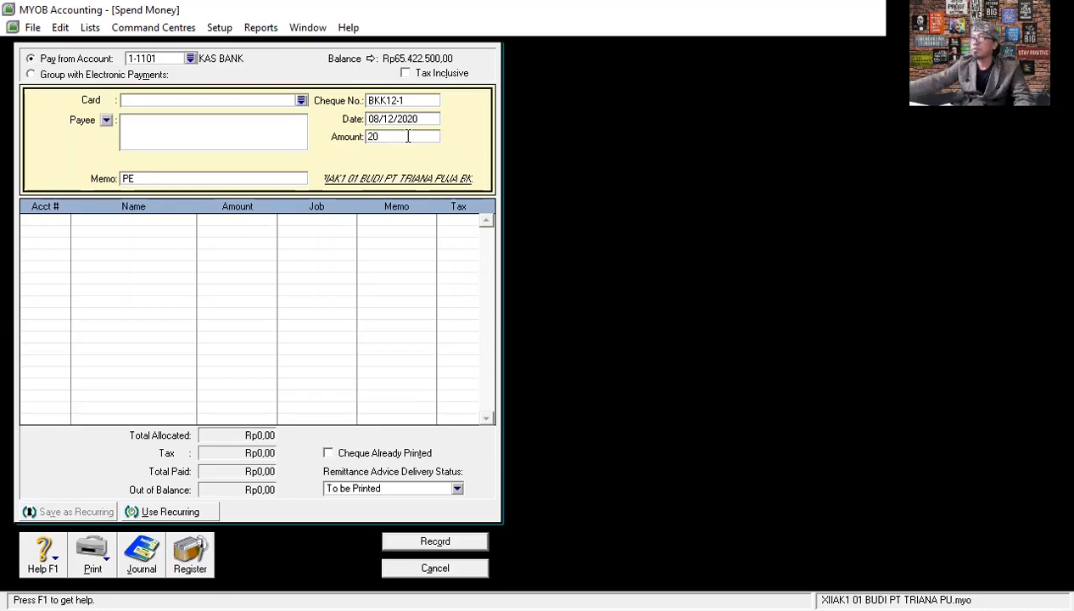
type("0.000,00")
- Enter PEMBAYAN UPAH PABRIK as the payment's memo
left_click(167, 179)
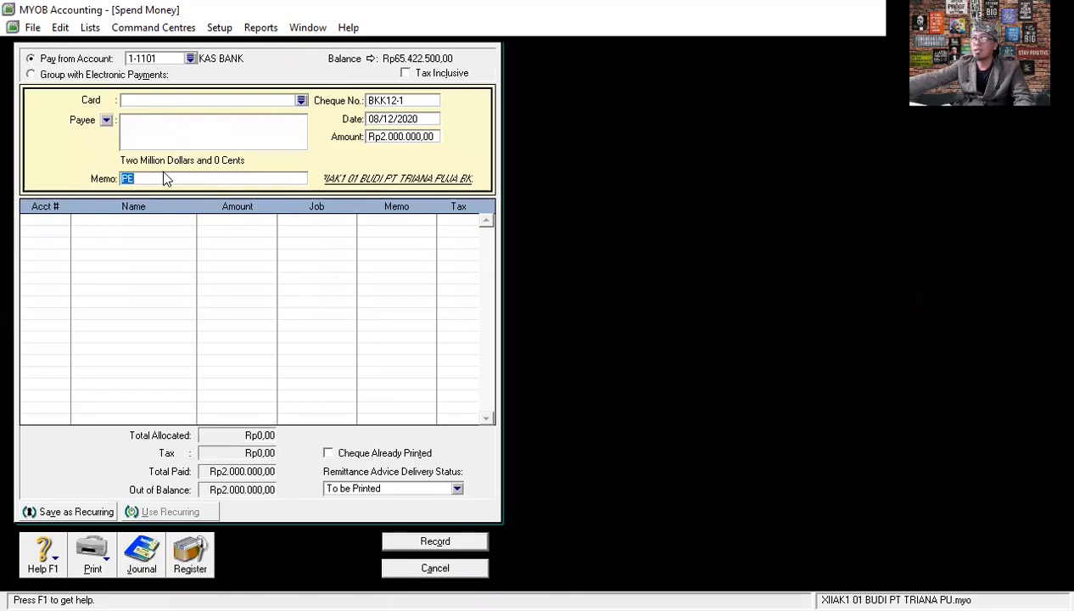
type("PEMB")
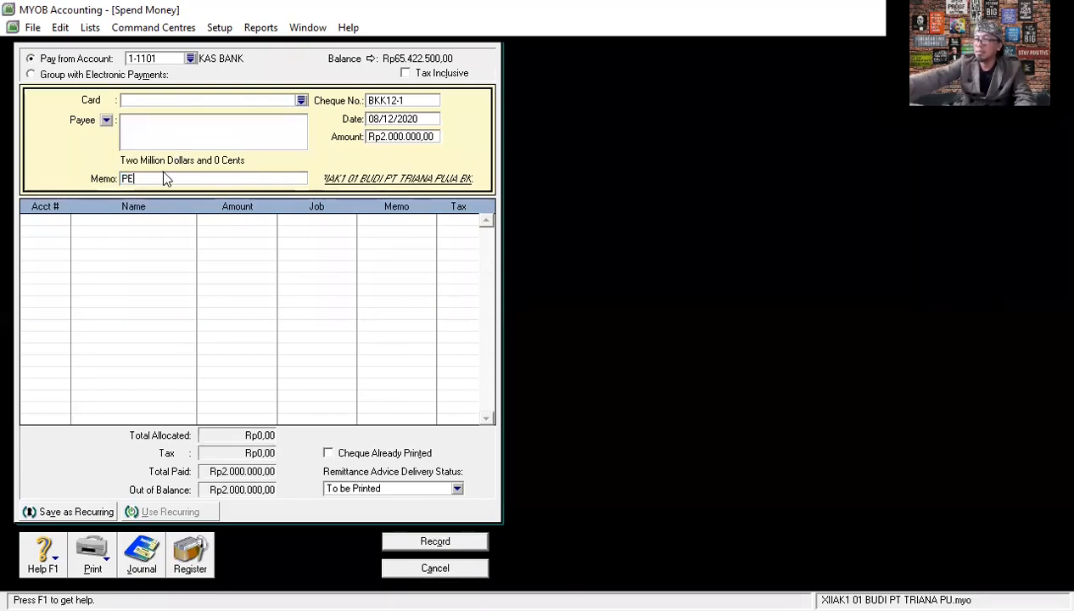
type("AYA")
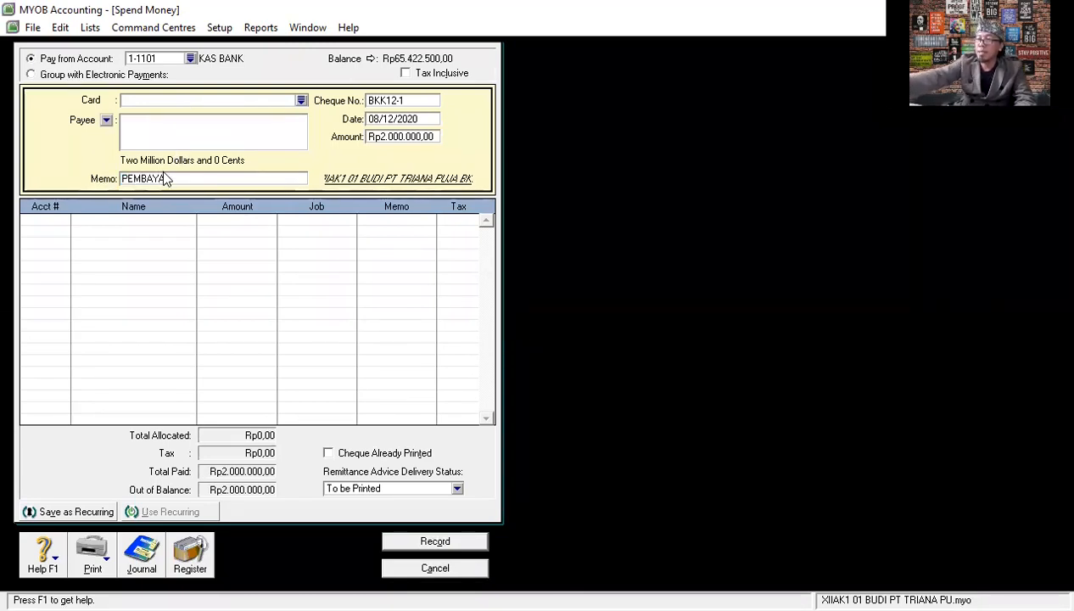
type("R UPAH PABRIK")
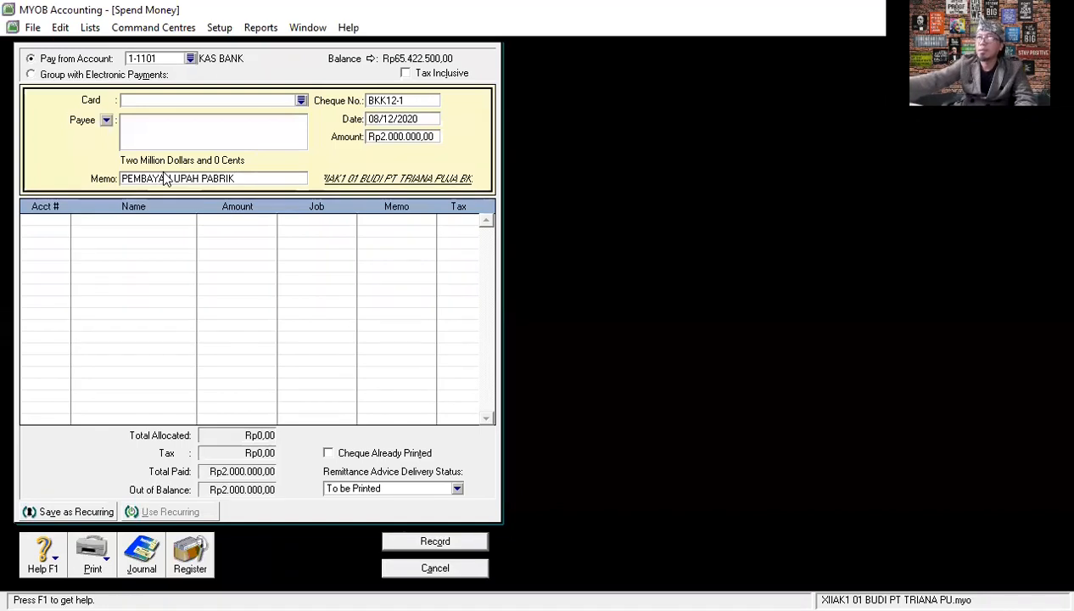
- Allocate the first line to the factory wages account 5-2201 BEBAN UPAH BURUH PABRIK
left_click(66, 220)
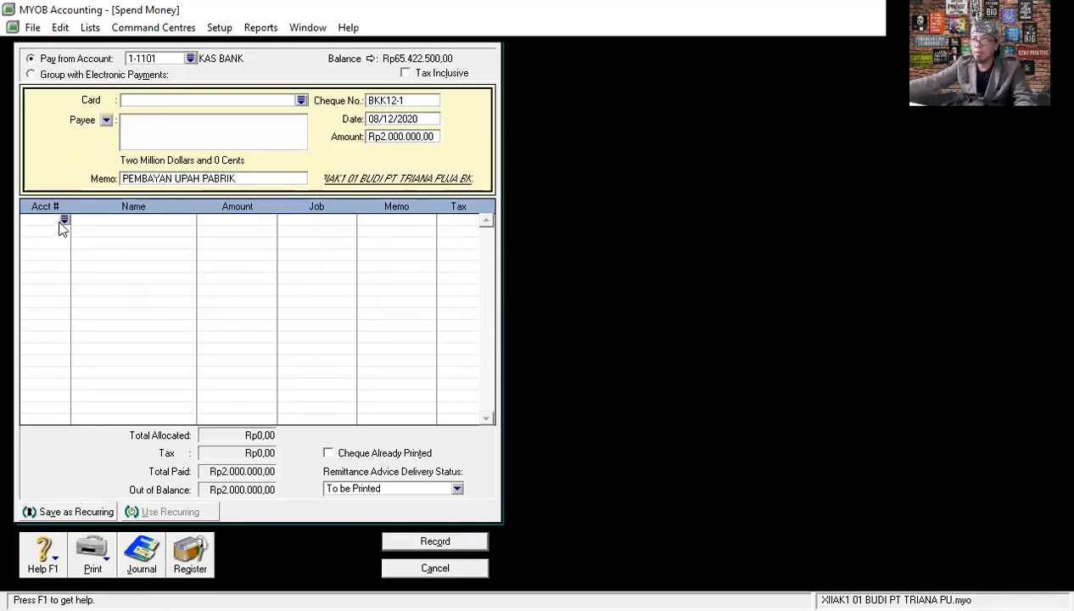
type("6")
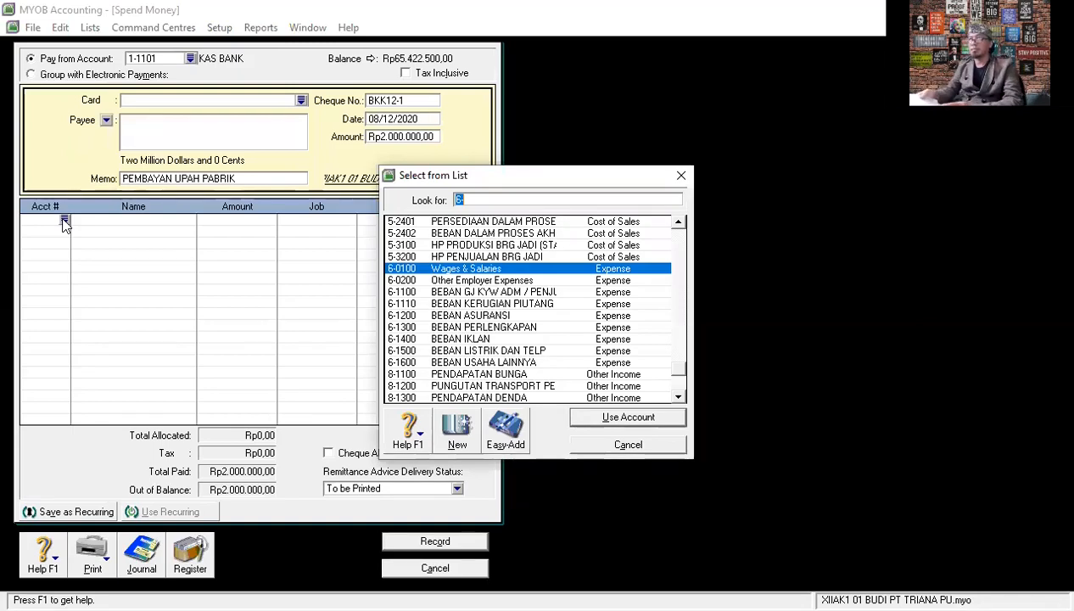
scroll(473, 272, "up", 1)
scroll(478, 297, "up", 1)
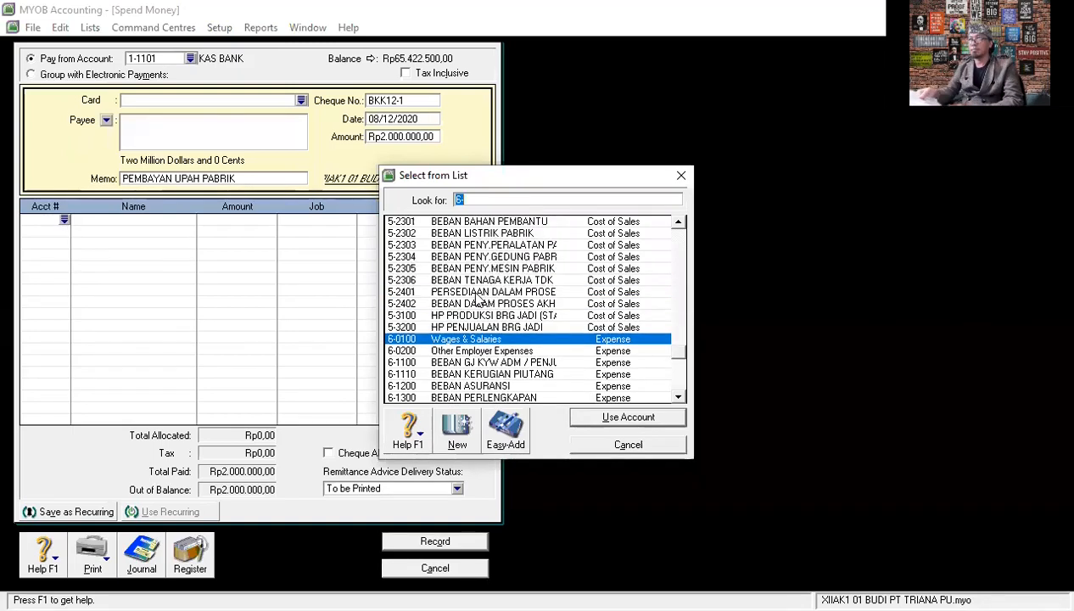
scroll(478, 296, "up", 1)
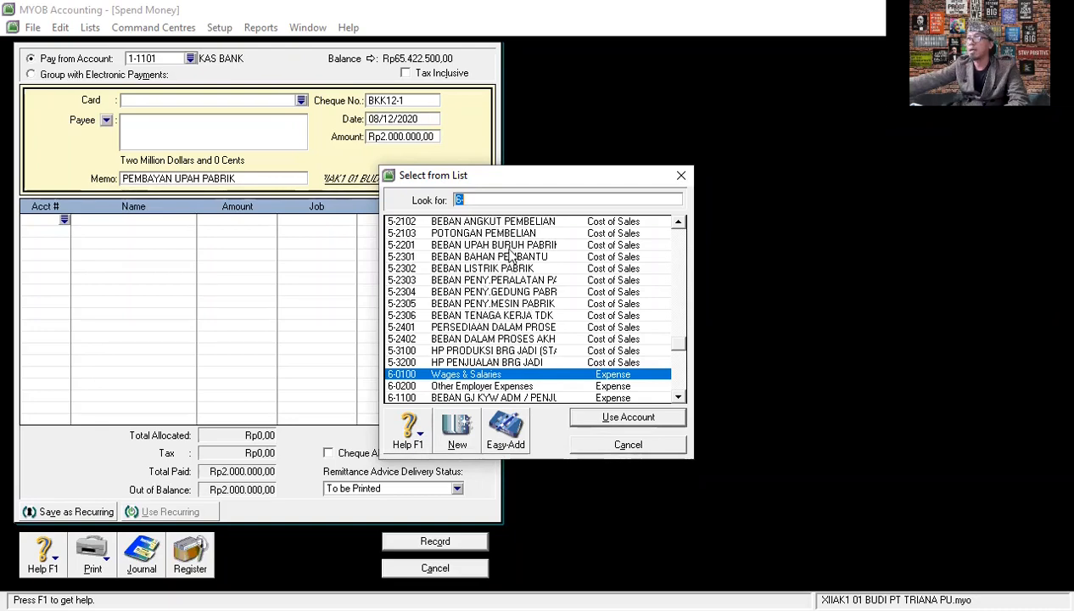
type("5-2201")
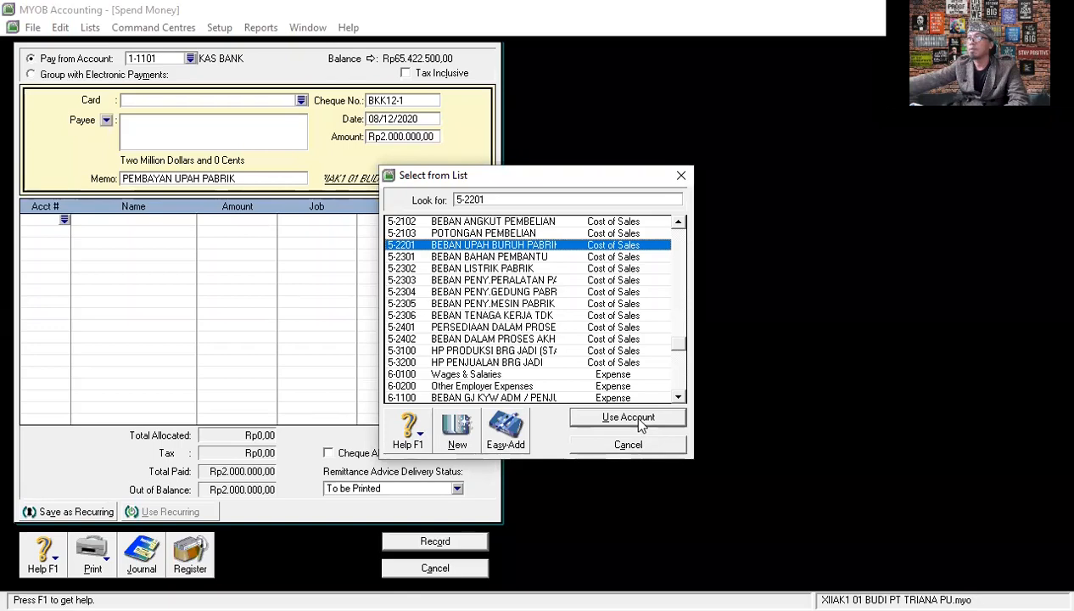
left_click(627, 417)
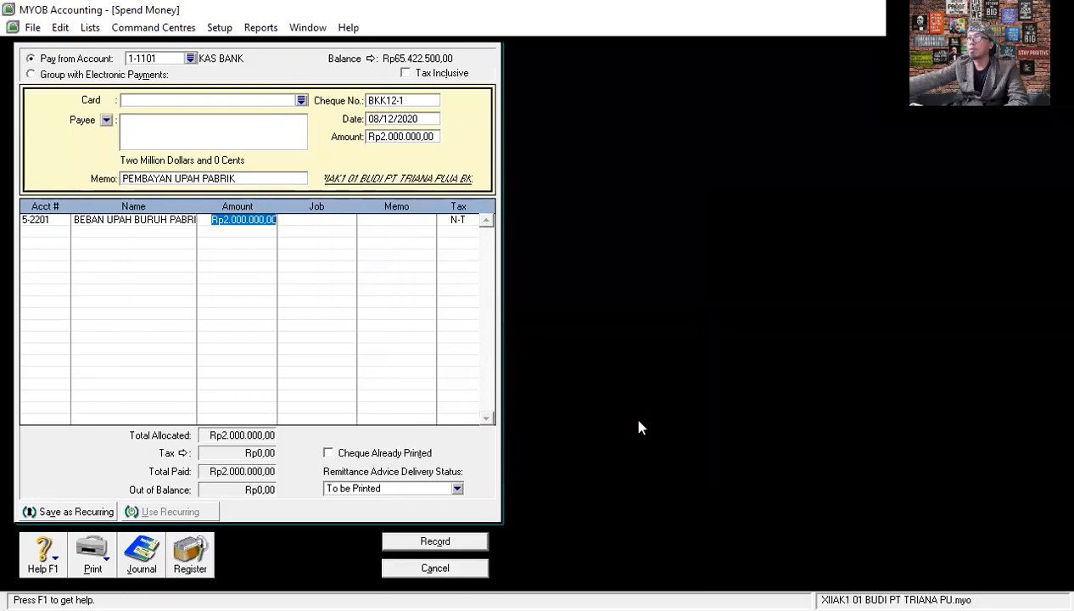
- Set the amount of the factory wages line to Rp1.639.000
type("16")
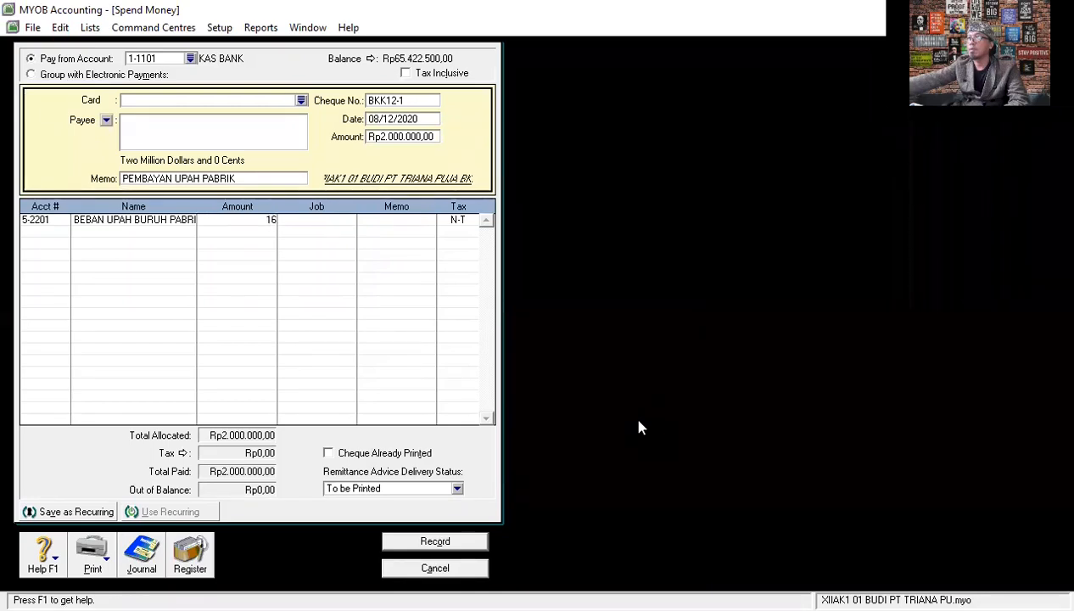
type("39000")
key("Return")
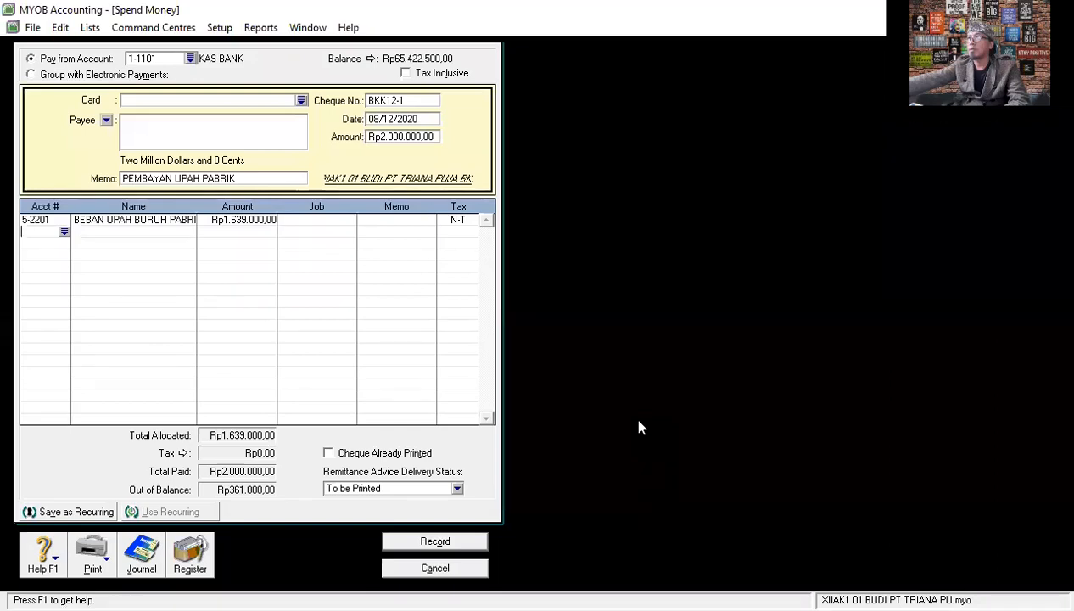
- Add a second line for account 5-2306 BEBAN TENAGA KERJA TDK, accepting the remaining Rp361.000 as its amount
type("6-")
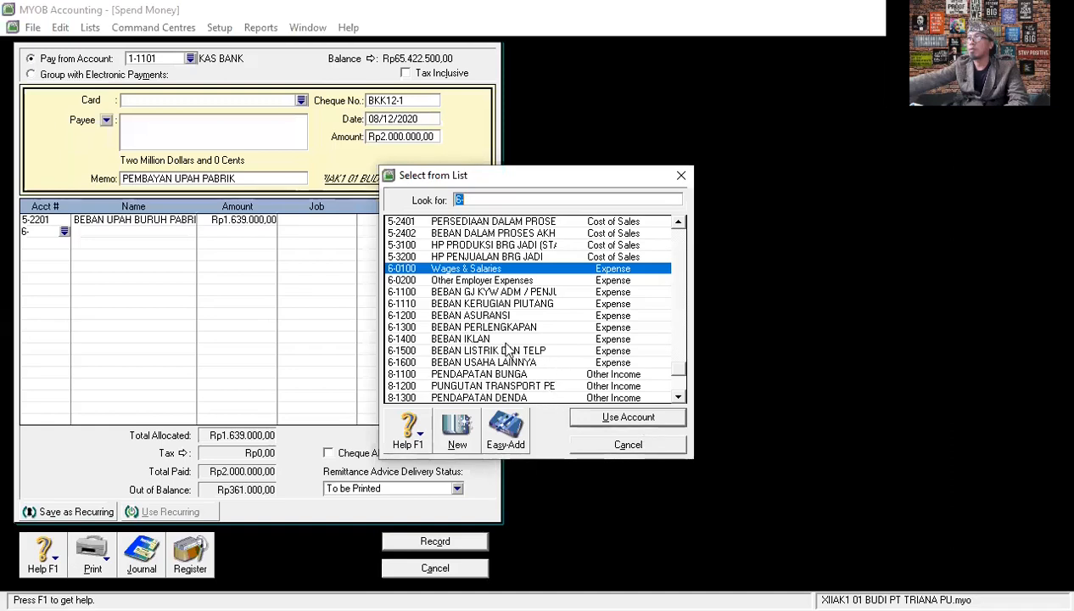
scroll(480, 307, "up", 2)
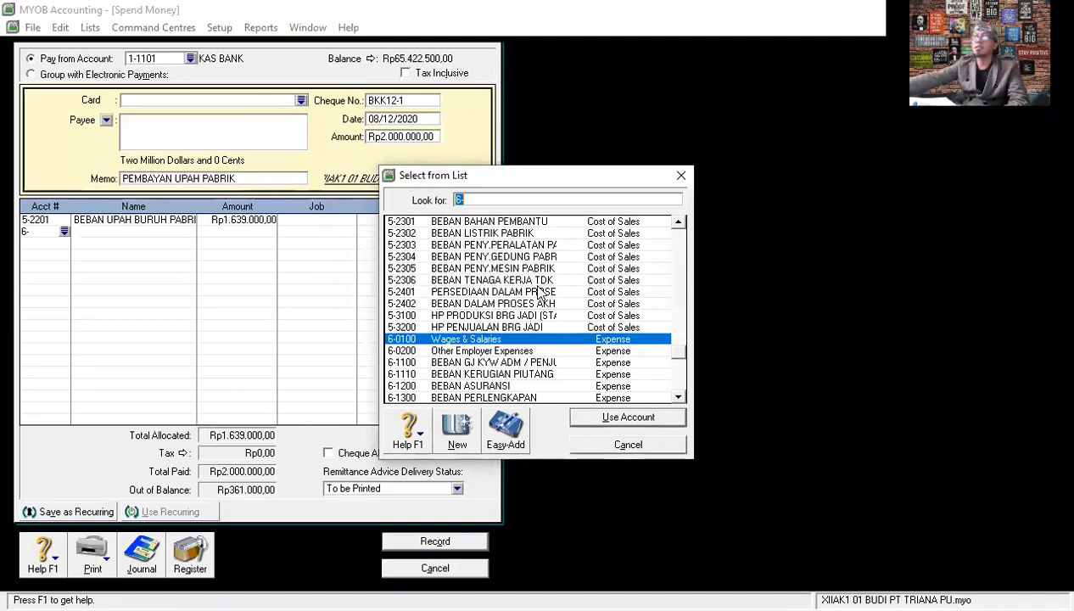
left_click(514, 281)
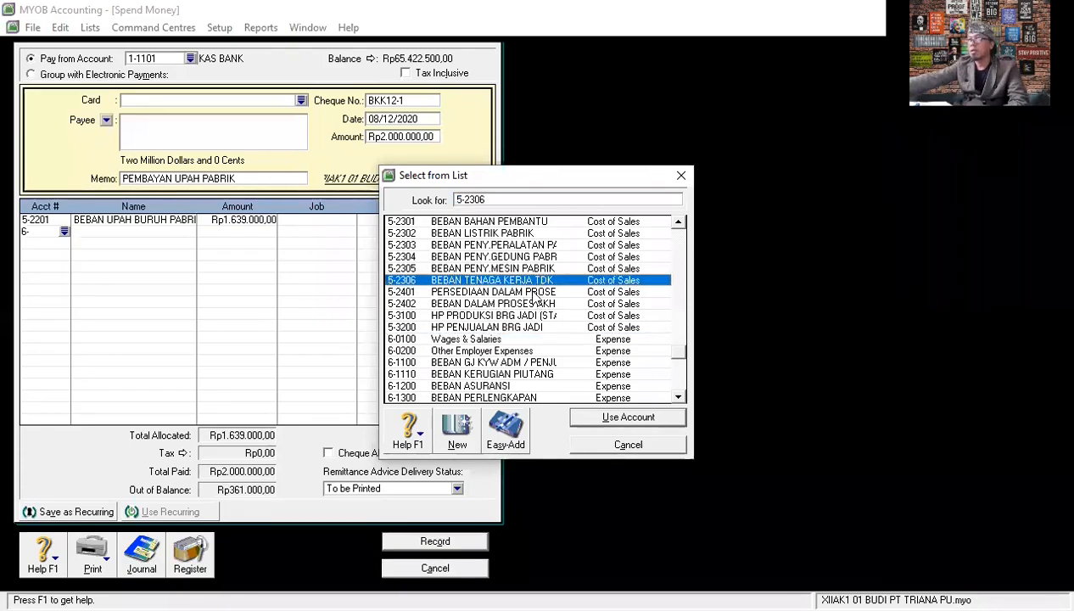
left_click(628, 417)
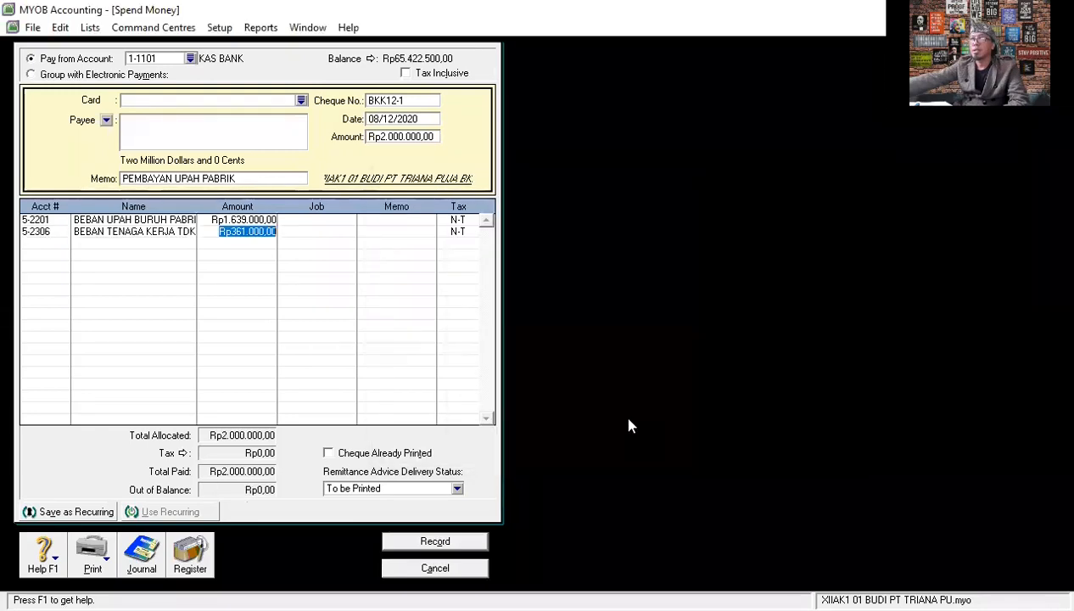
key("Return")
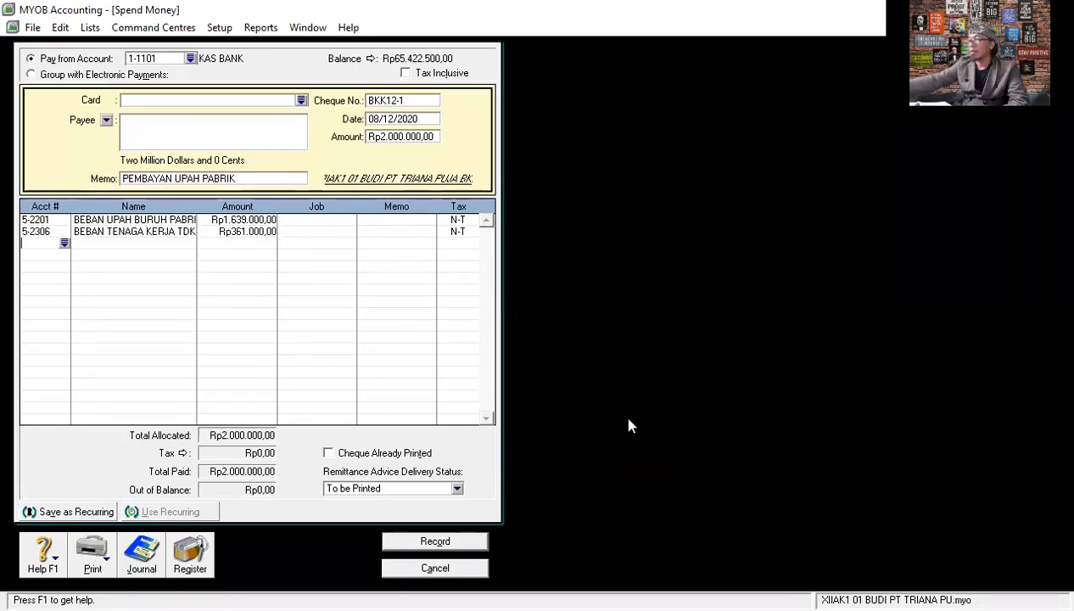
- Add a third line to the payment for account 2-1110 UTANG PPH KARYAWAN with an amount of -Rp100.000
left_click(63, 242)
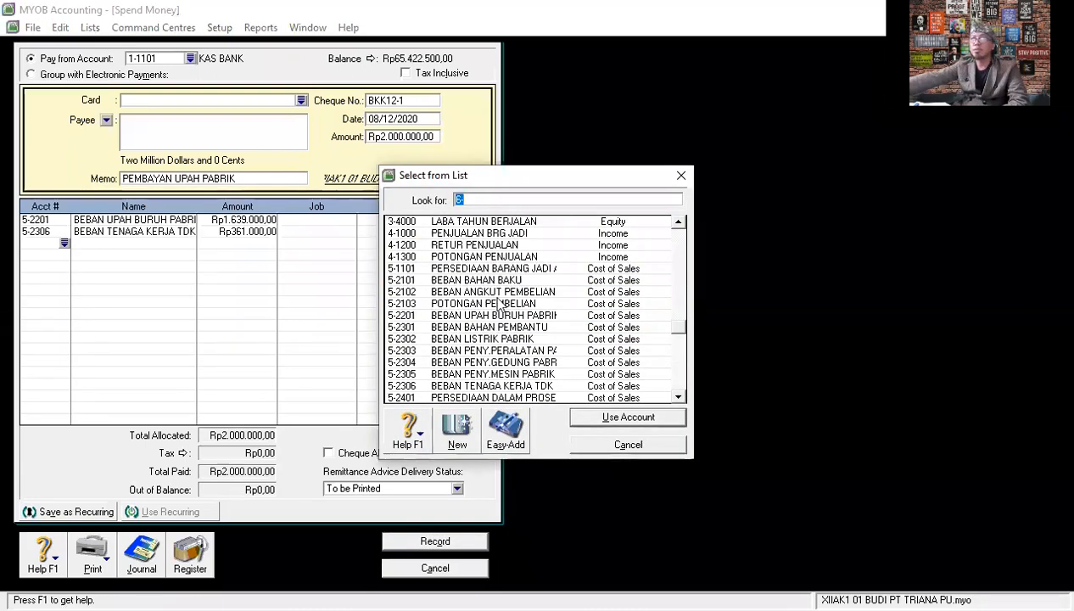
scroll(499, 305, "up", 3)
scroll(499, 306, "up", 2)
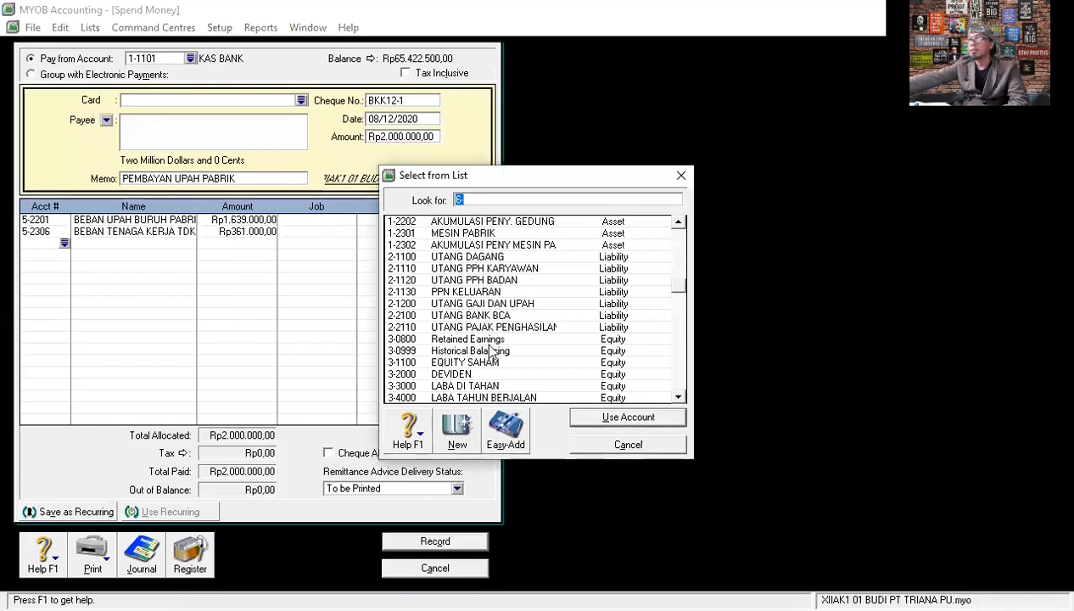
left_click(499, 269)
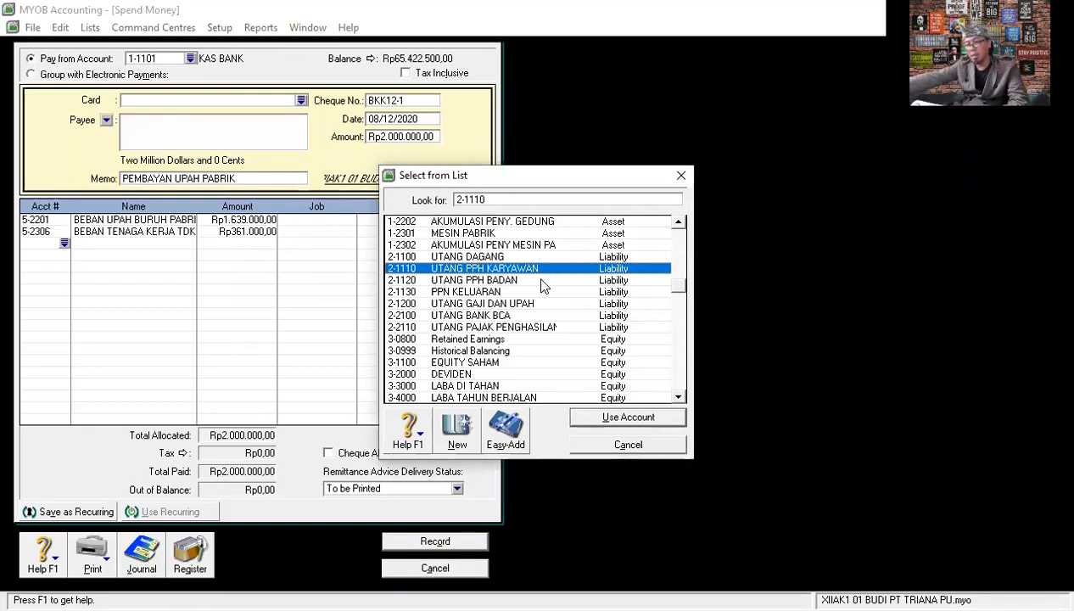
left_click(609, 424)
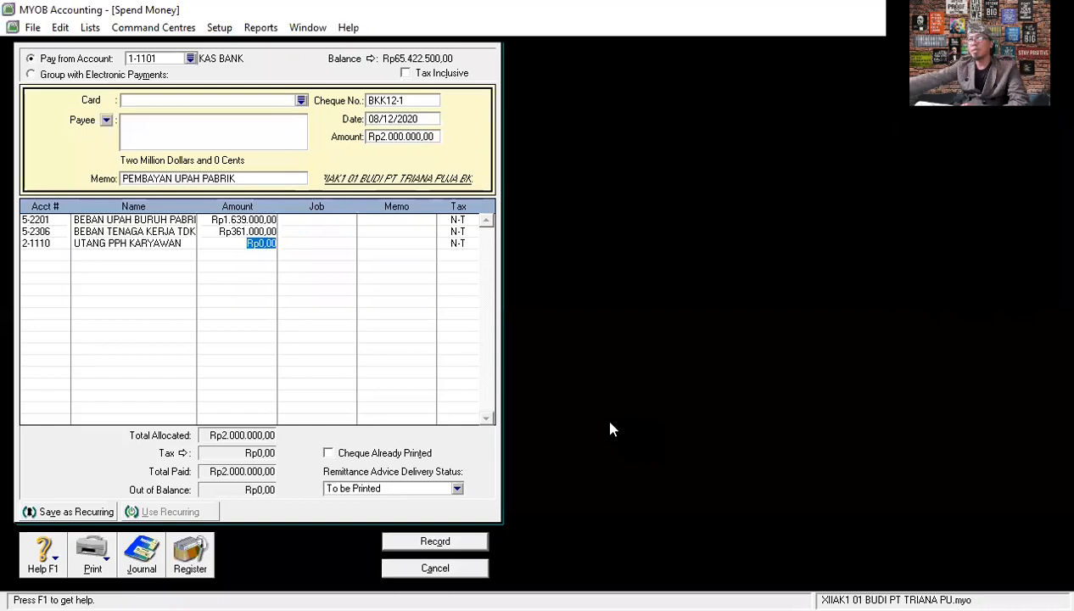
type("-100000")
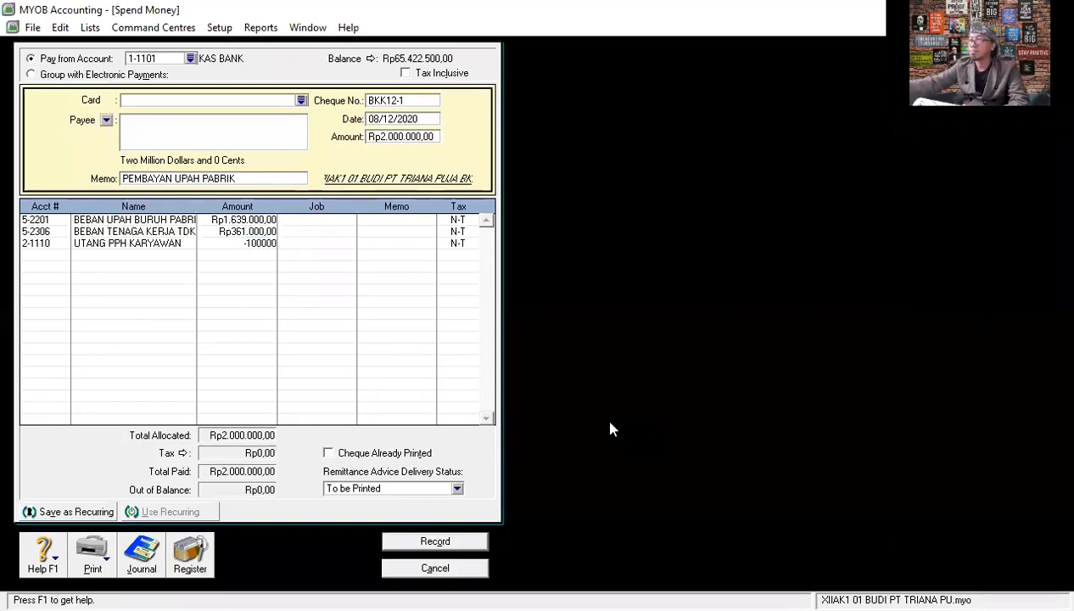
key("Return")
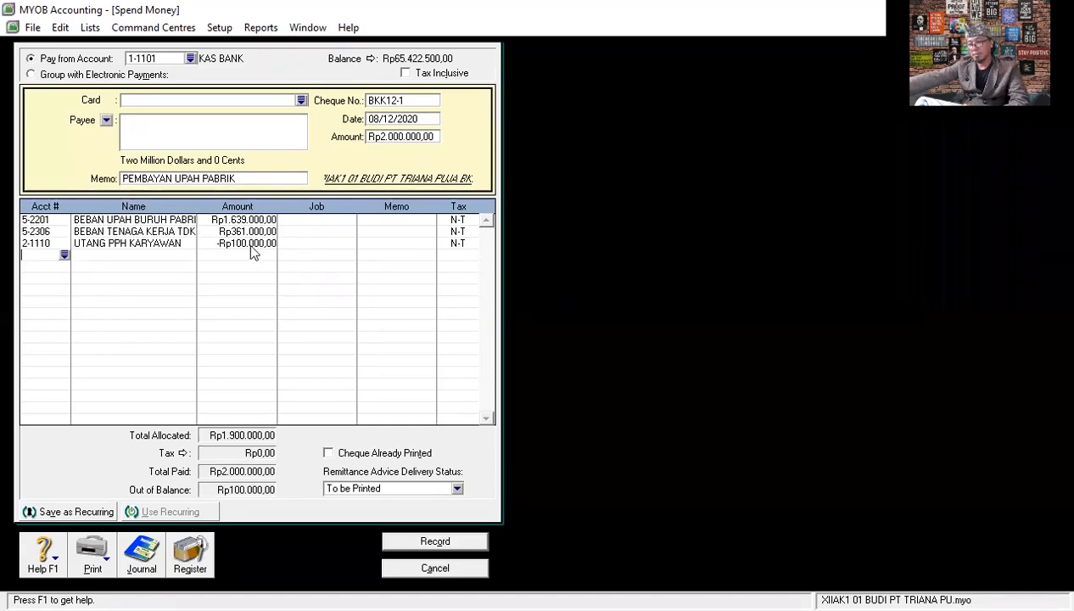
- Try a positive Rp100.000 as the amount of the UTANG PPH KARYAWAN line
left_click(225, 243)
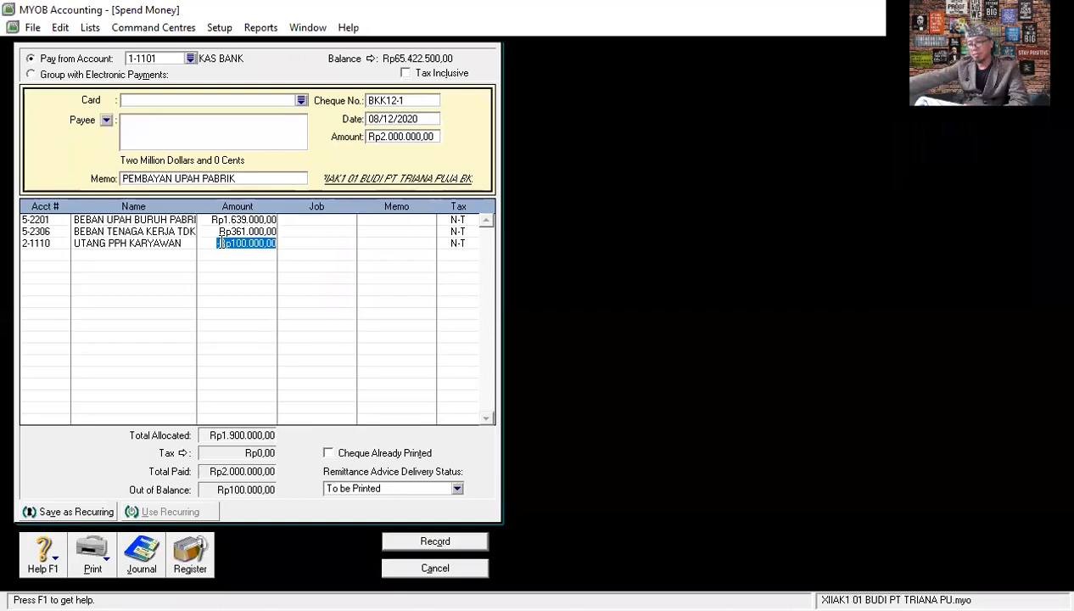
left_click(219, 243)
key("Delete")
key("Delete")
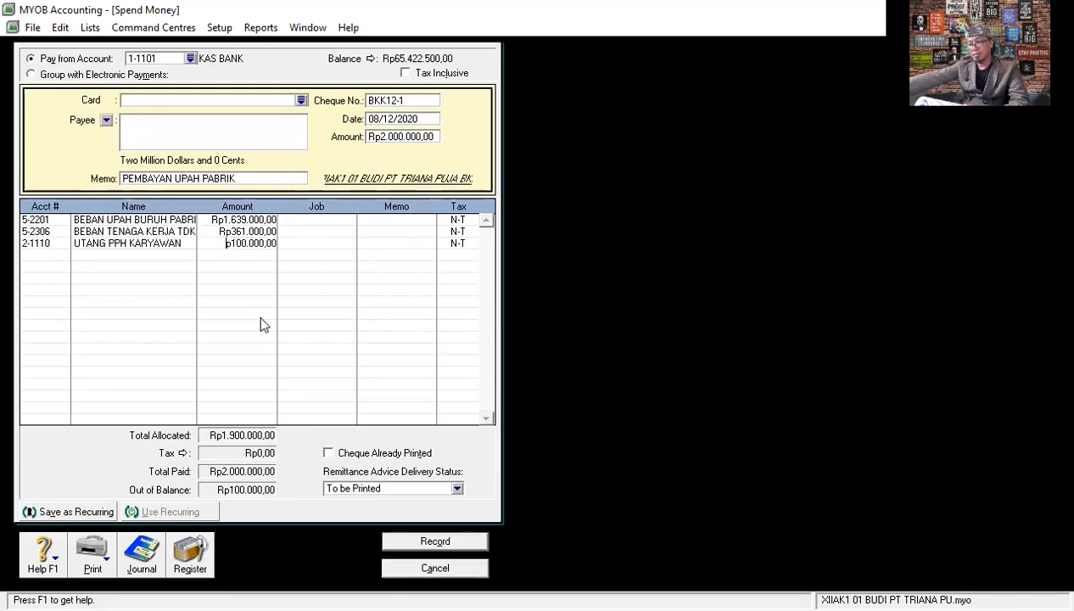
key("Delete")
key("Delete")
key("Delete")
key("Delete")
key("Delete")
key("Delete")
key("Delete")
key("Delete")
key("Delete")
key("Delete")
key("Delete")
type("100000")
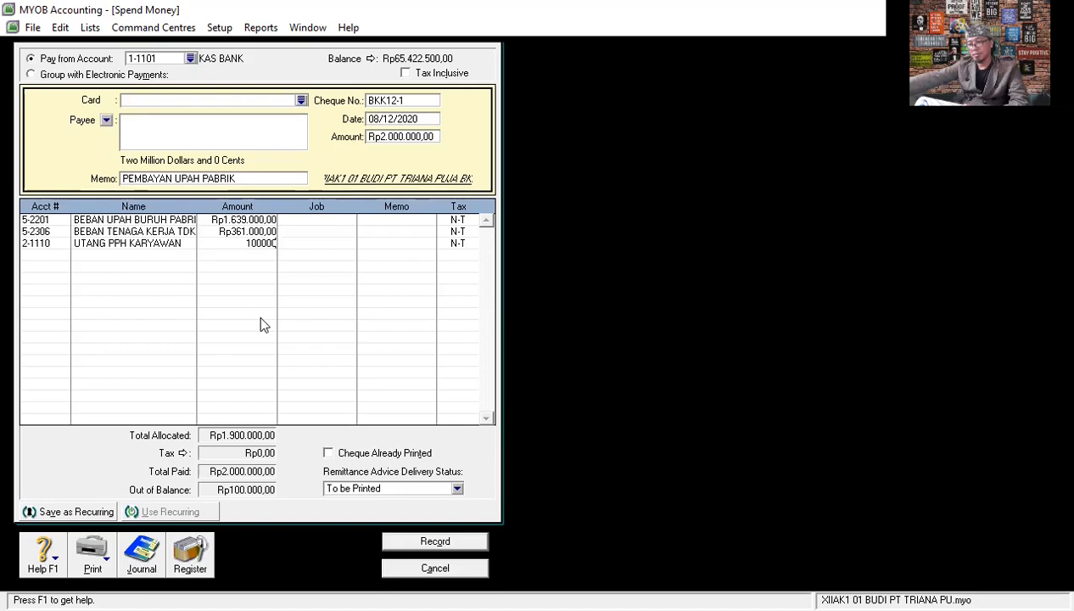
key("Return")
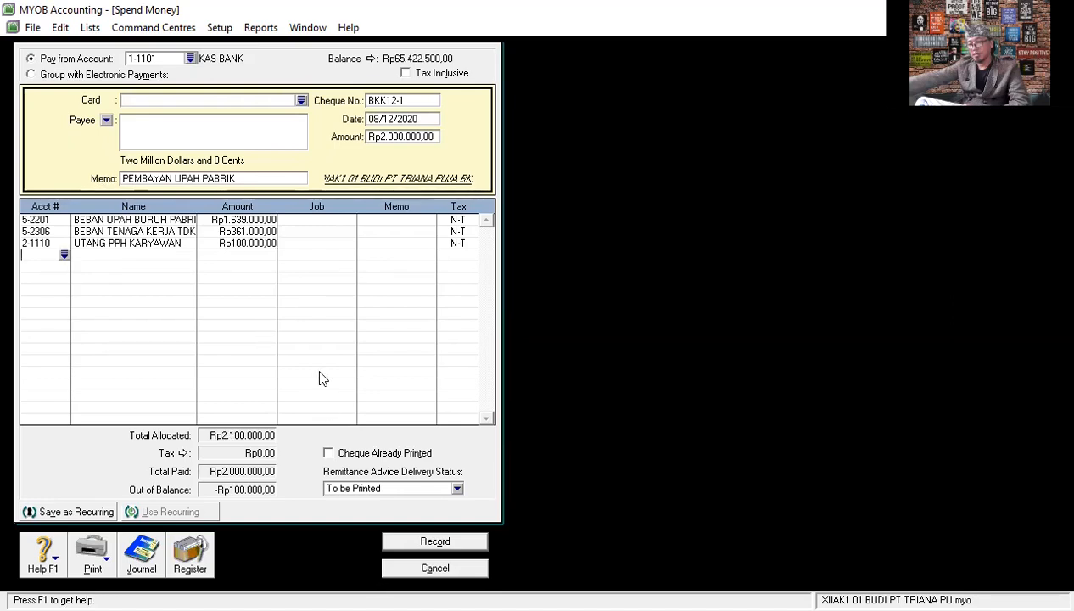
- Return the amount of the UTANG PPH KARYAWAN line to -Rp100.000
left_click(237, 243)
left_click(219, 243)
key("Return")
left_click(250, 243)
type("100.000")
key("Return")
left_click(249, 242)
type("-100000")
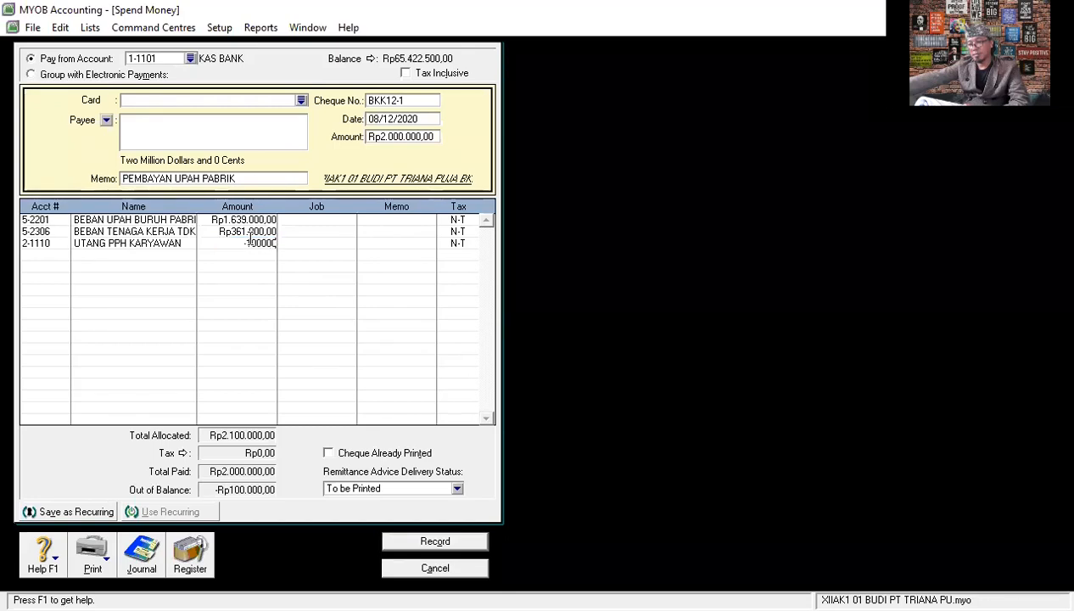
key("Return")
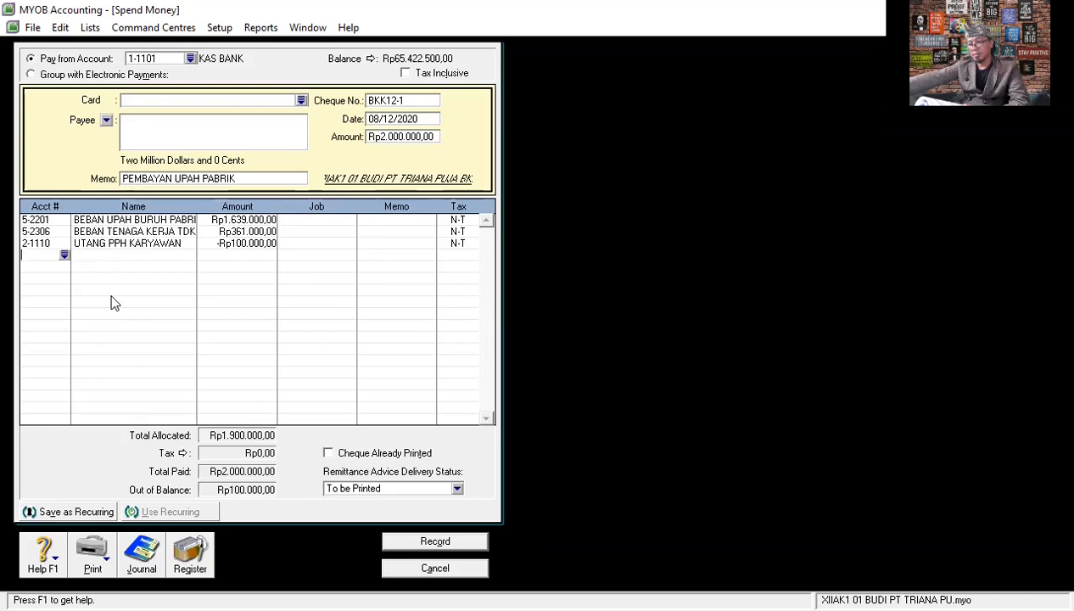
- Review the payment's transaction recap and record the payment, accepting MYOB's adjustment of the cheque amount
key("ctrl+r")
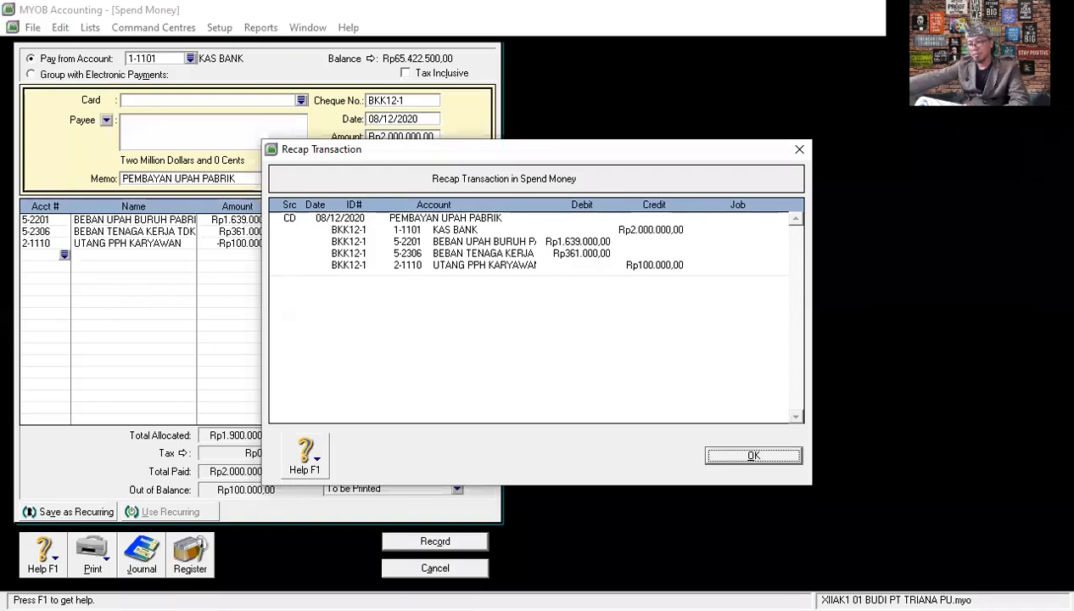
left_click(742, 194)
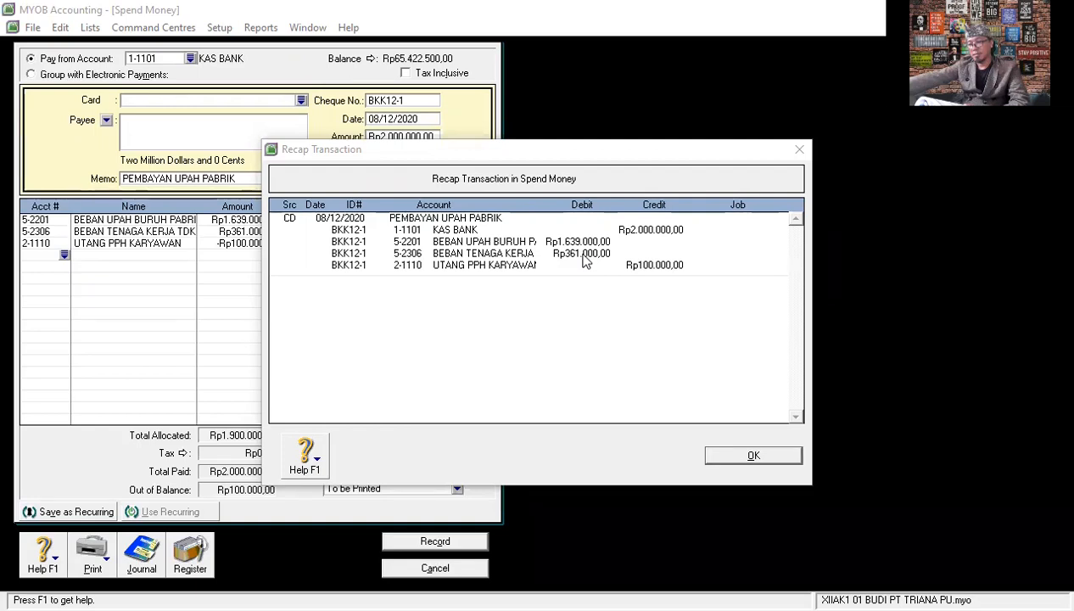
left_click(740, 457)
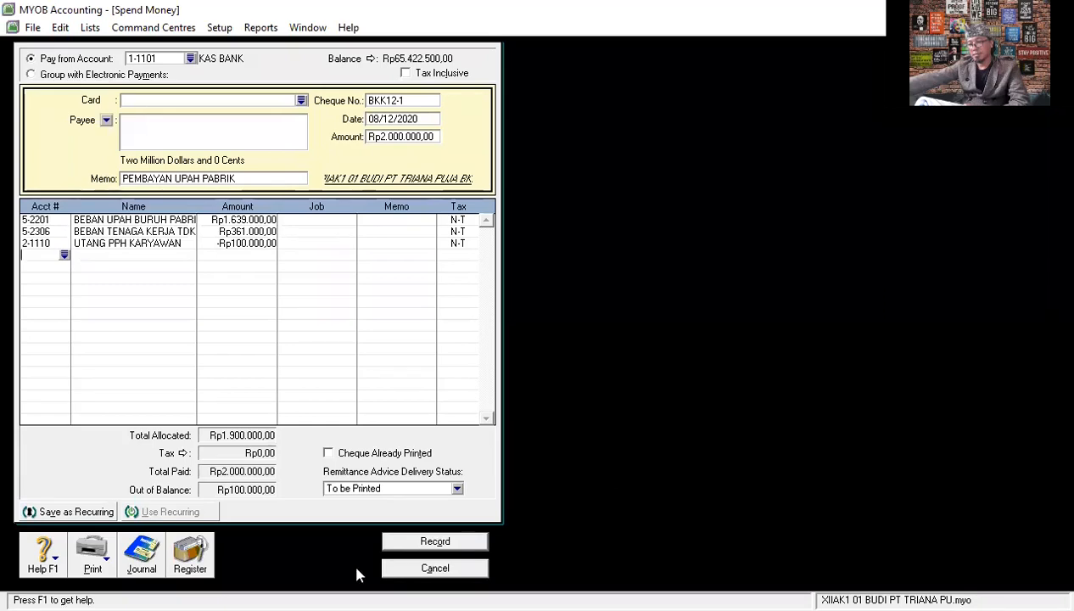
left_click(460, 541)
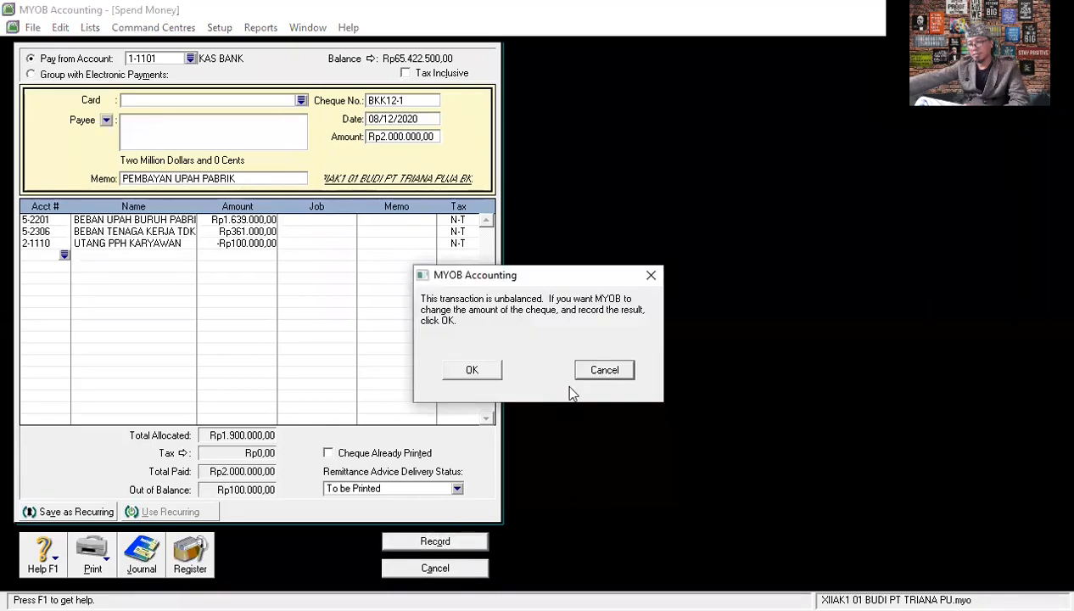
left_click(471, 373)
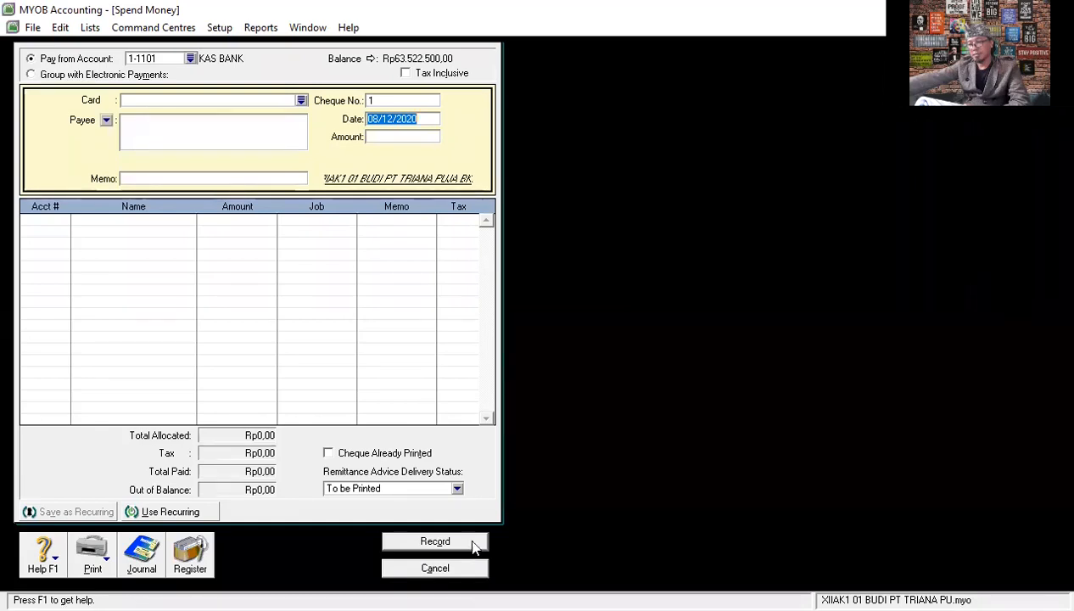
- List the disbursements from 01/10/2020 in the transaction journal and open the PEMBAYAN UPAH PABRIK payment BKK12-1
left_click(145, 559)
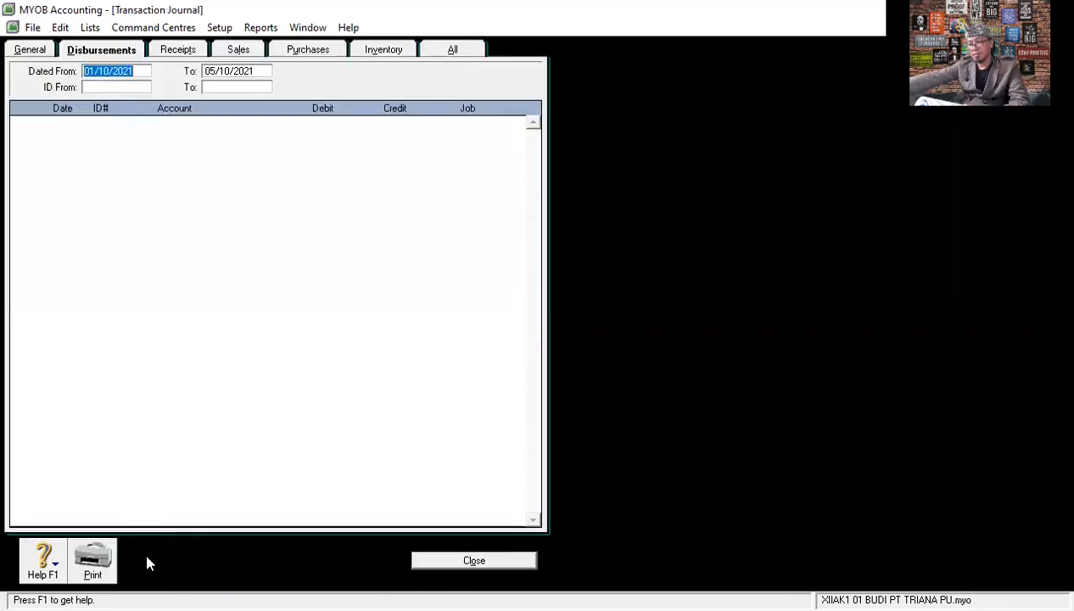
left_click(145, 73)
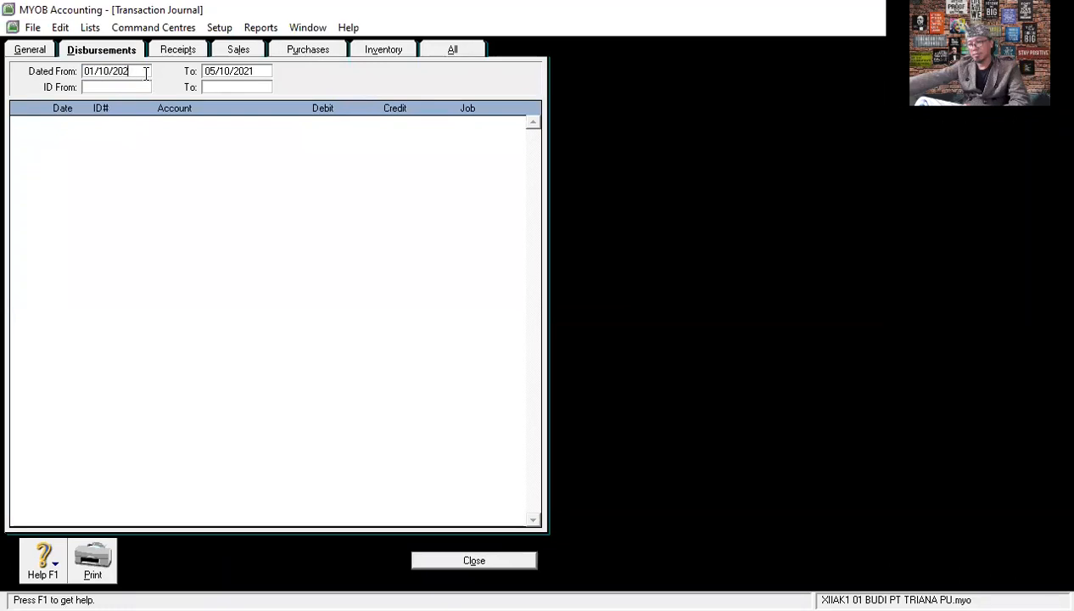
key("Tab")
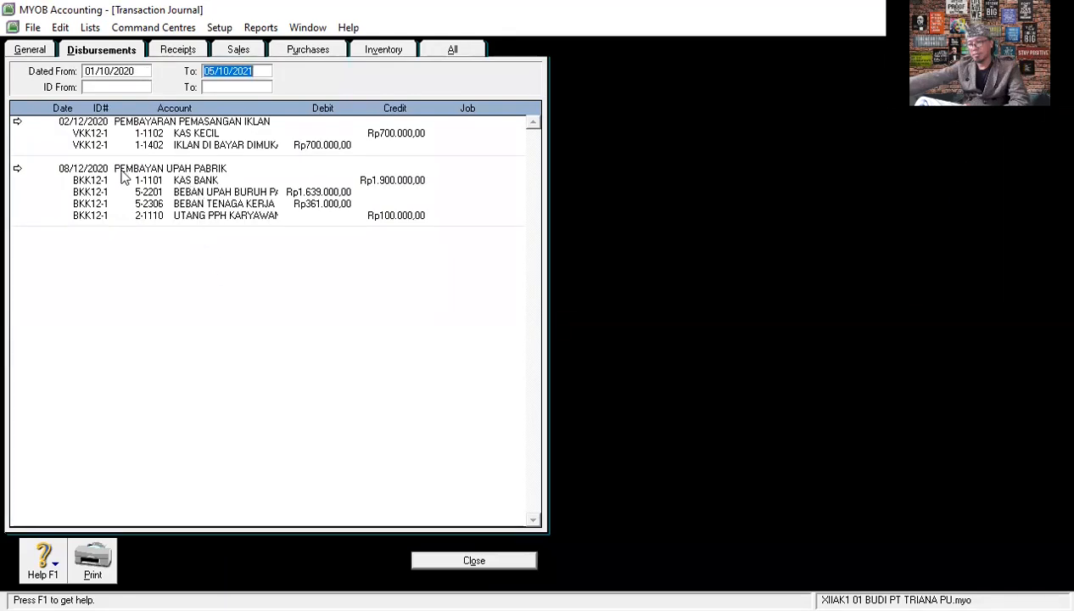
left_click(19, 168)
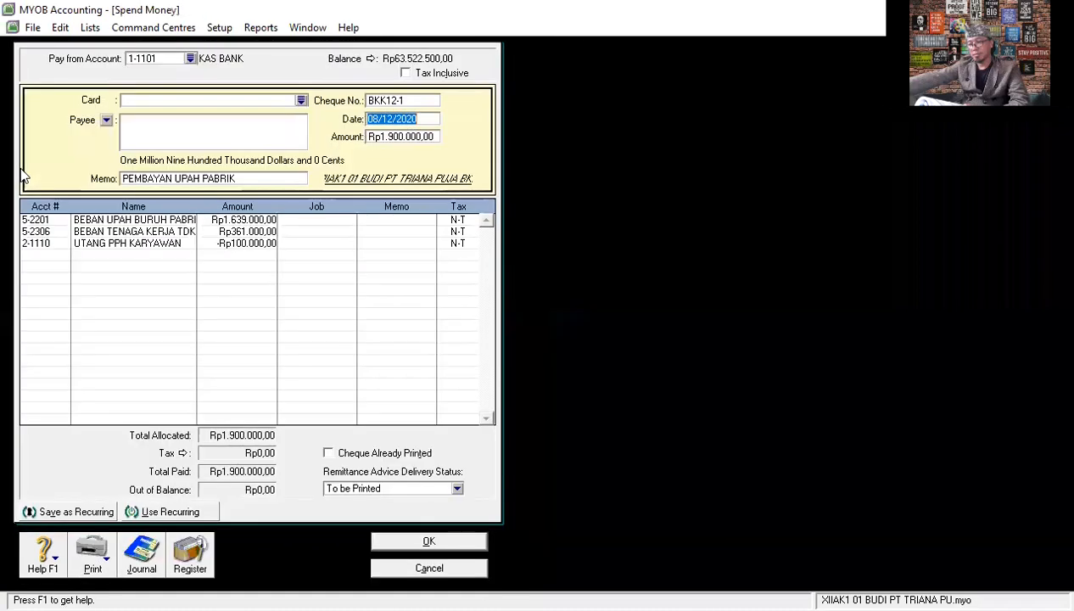
- Set the amount of the BEBAN TENAGA KERJA TDK line to Rp461.000
left_click(240, 232)
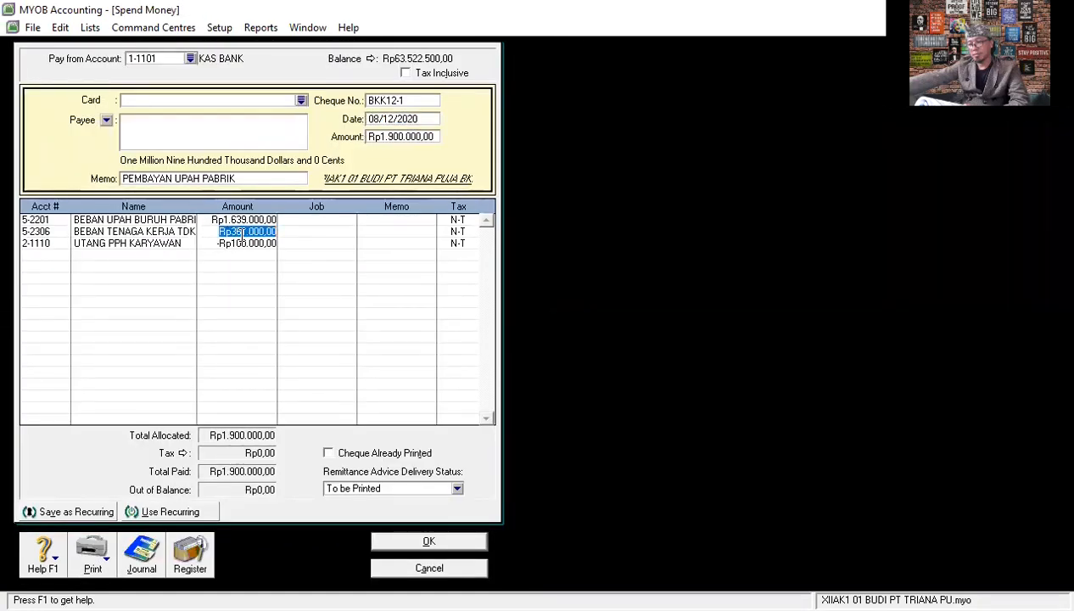
left_click(236, 228)
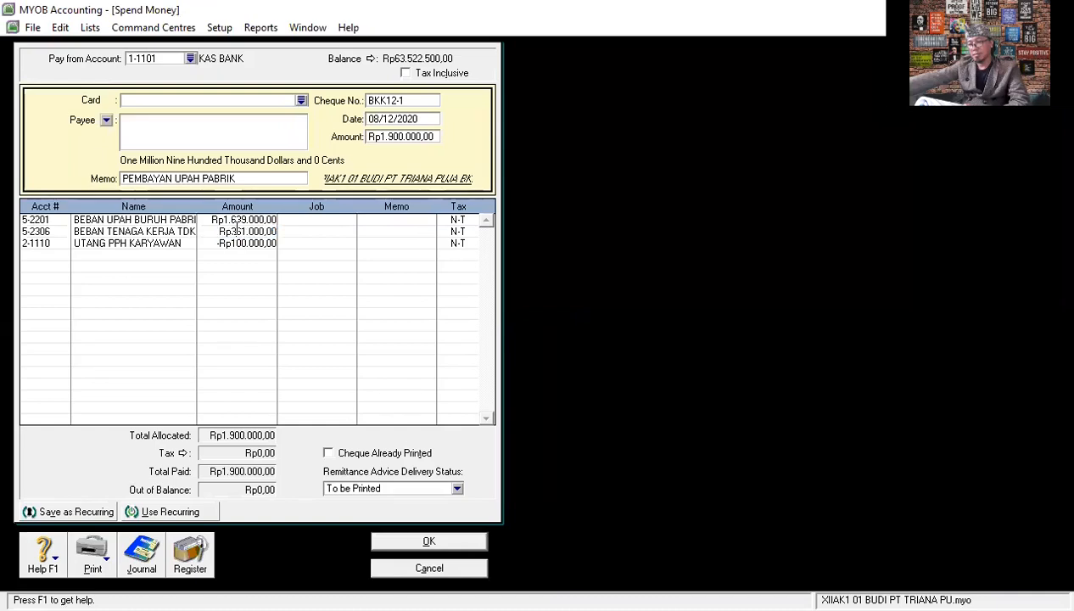
key("BackSpace")
type("4")
key("Return")
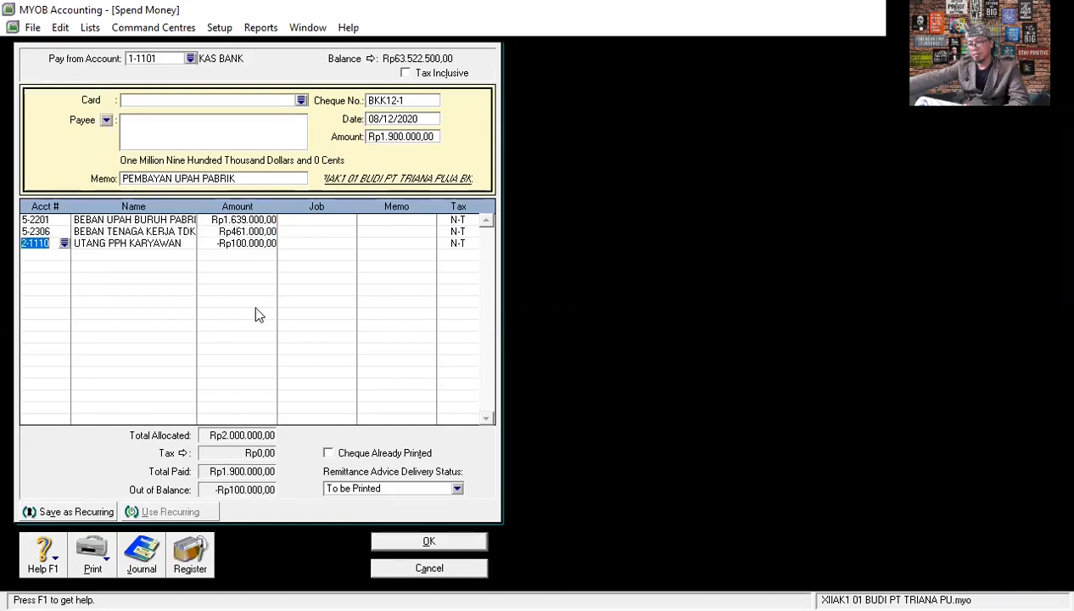
- Set the payment's total amount to Rp2.000.000, save it and close the transaction journal
left_click(247, 242)
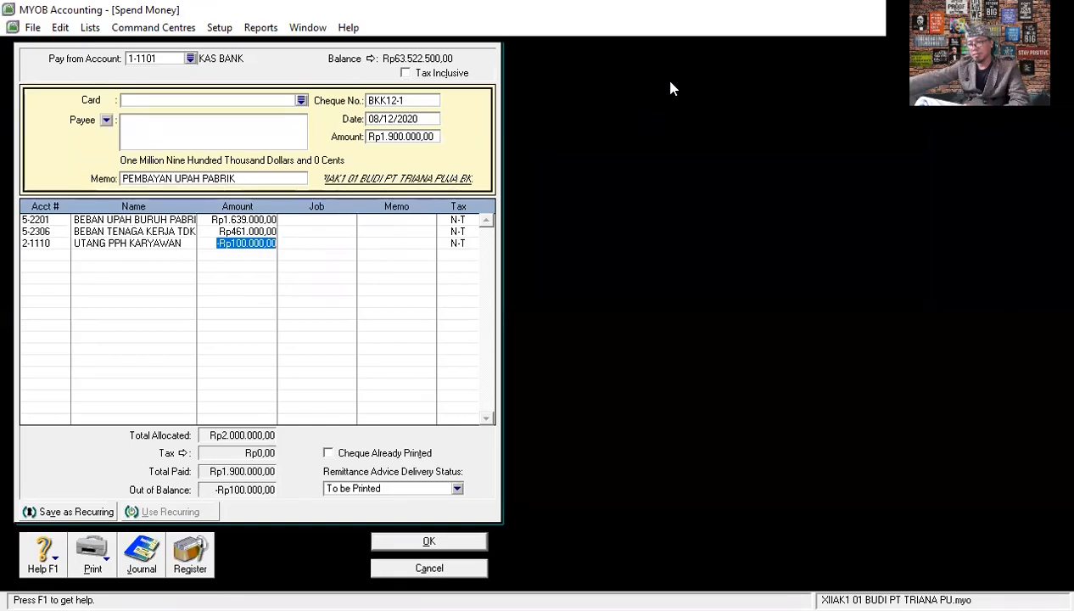
left_click(425, 135)
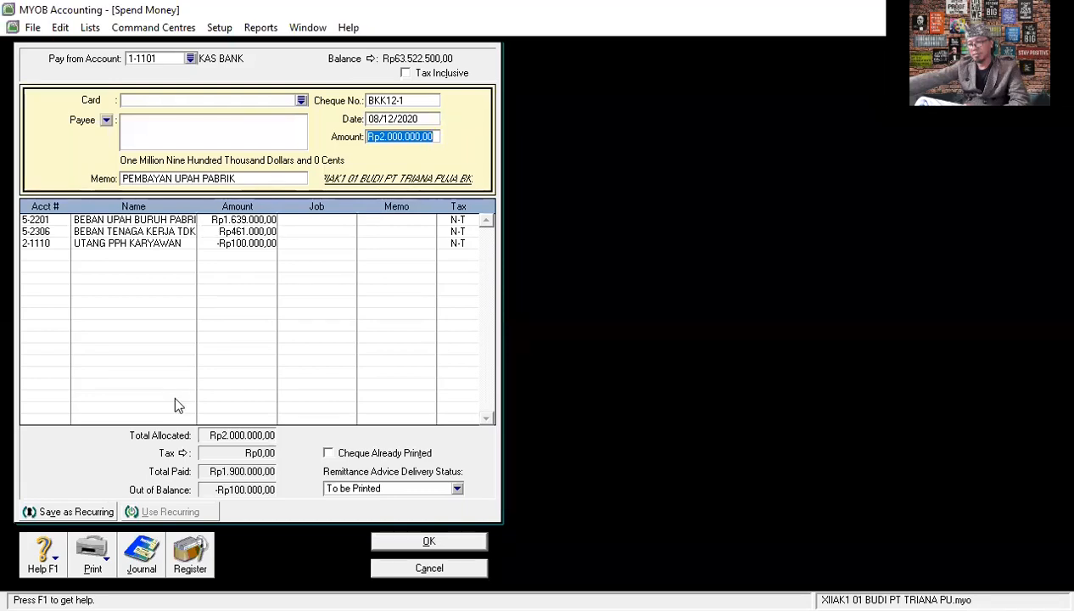
key("Tab")
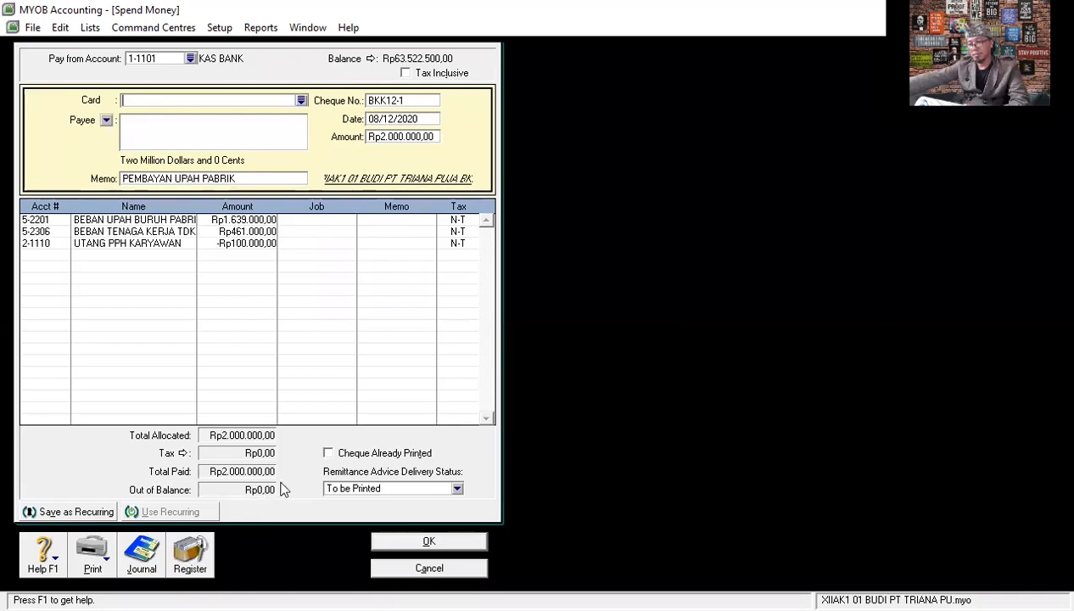
left_click(442, 545)
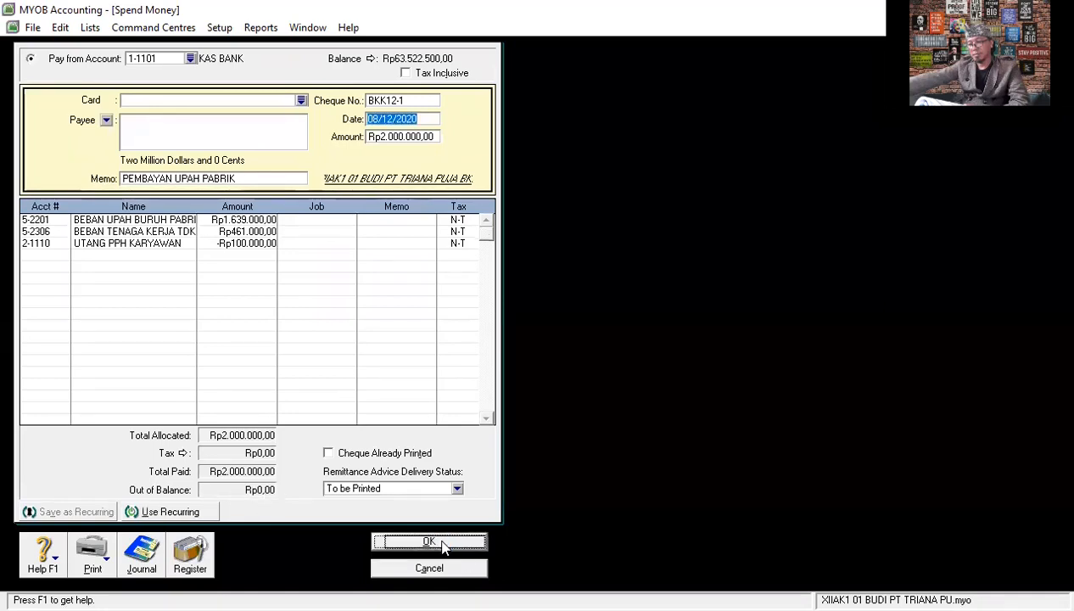
left_click(435, 569)
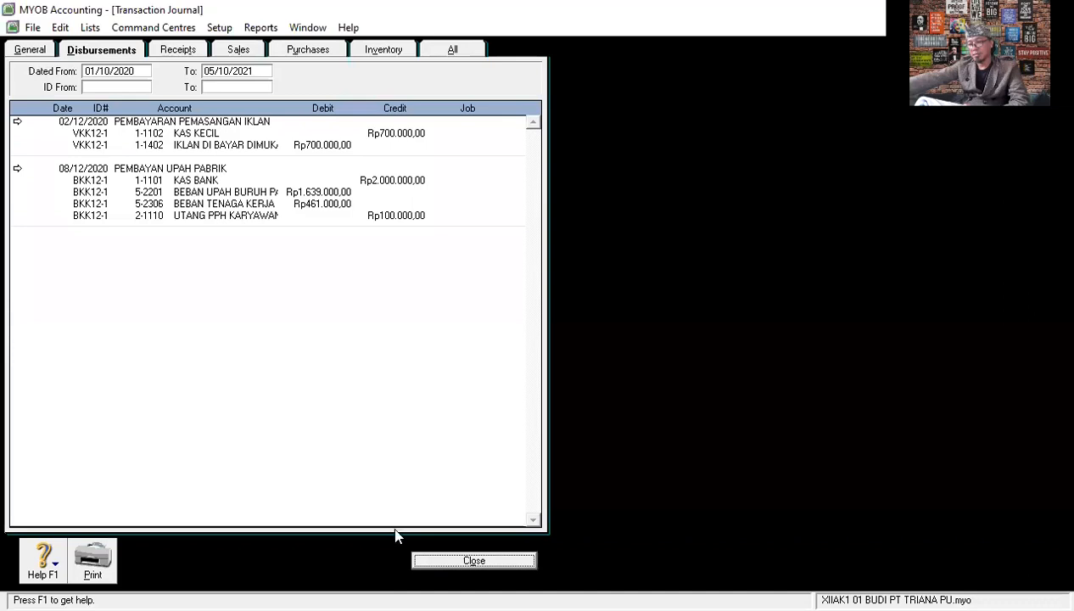
left_click(474, 562)
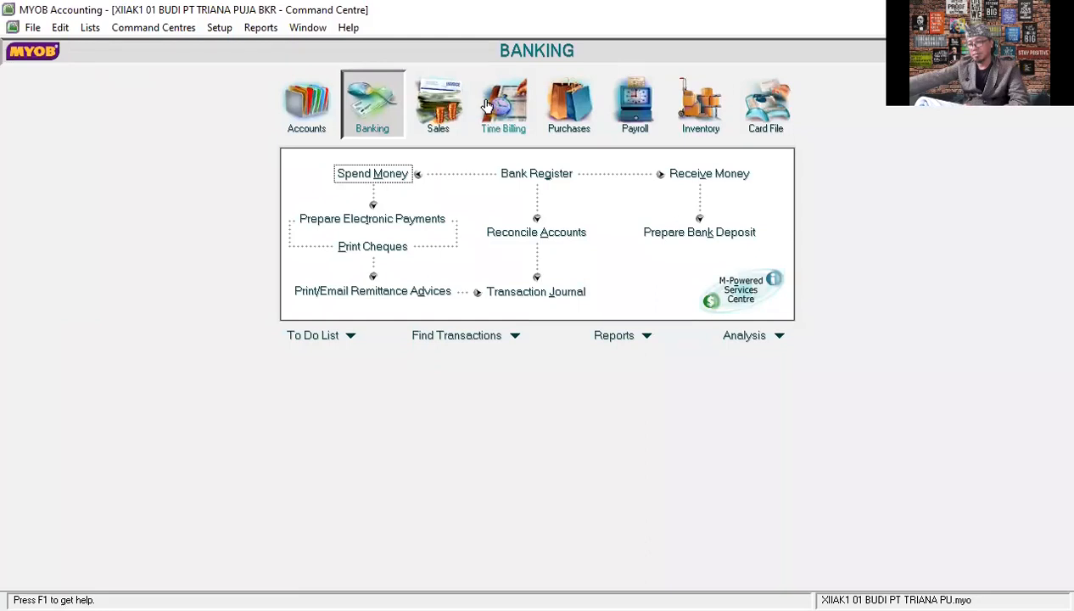
- Start a new purchase bill for supplier UD SERBA ADA and make it tax exclusive
left_click(589, 114)
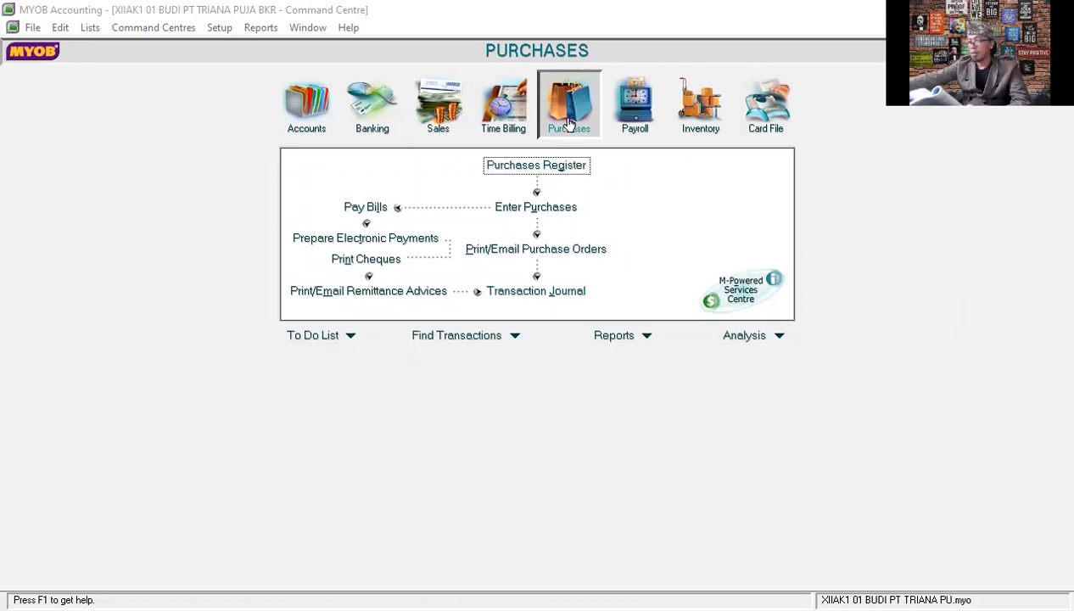
left_click(547, 207)
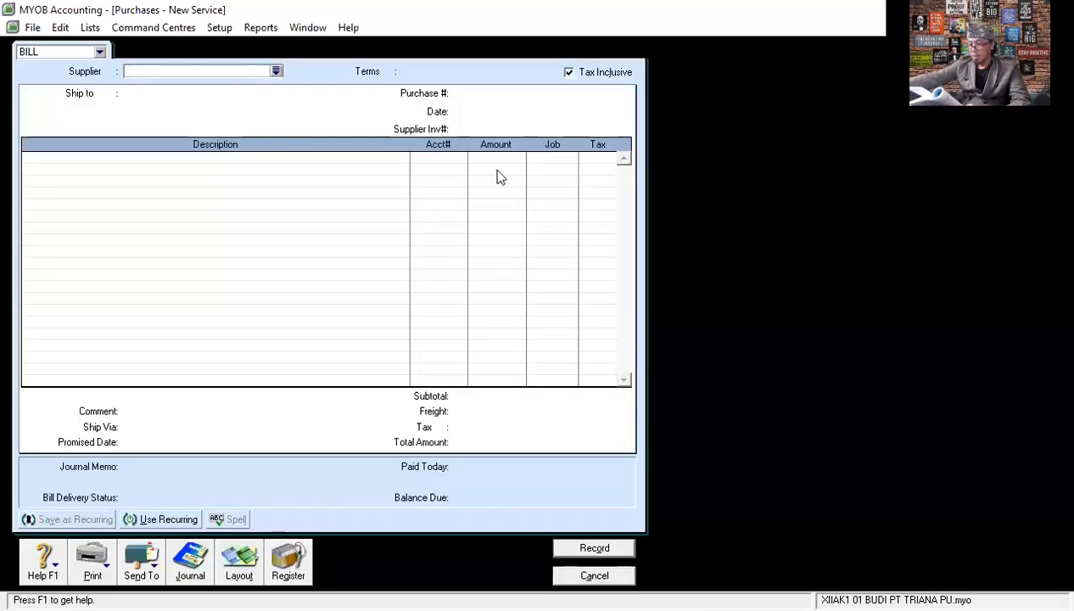
left_click(276, 72)
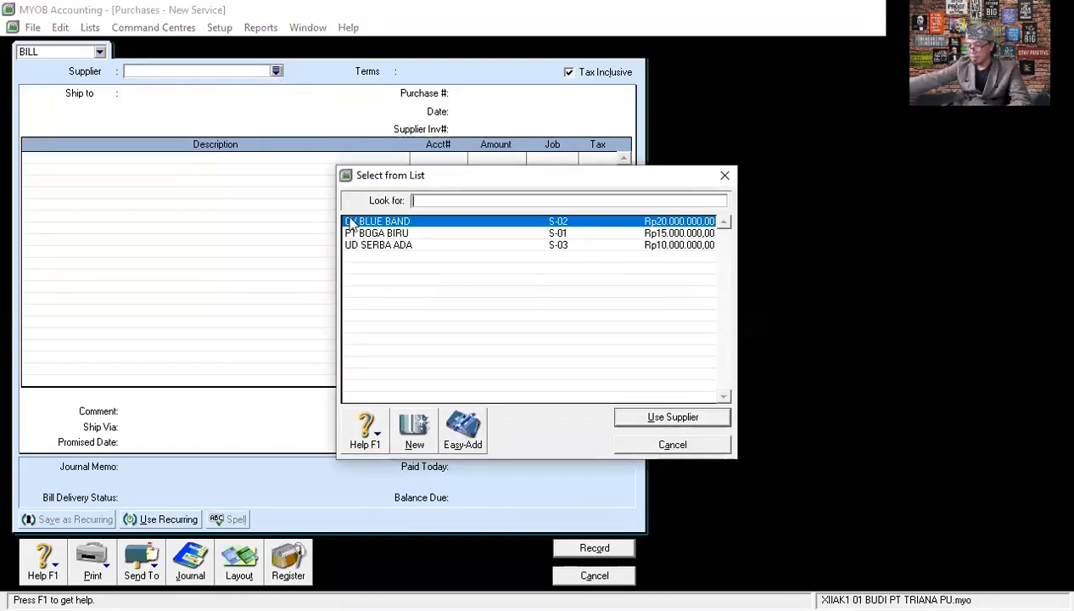
left_click(384, 245)
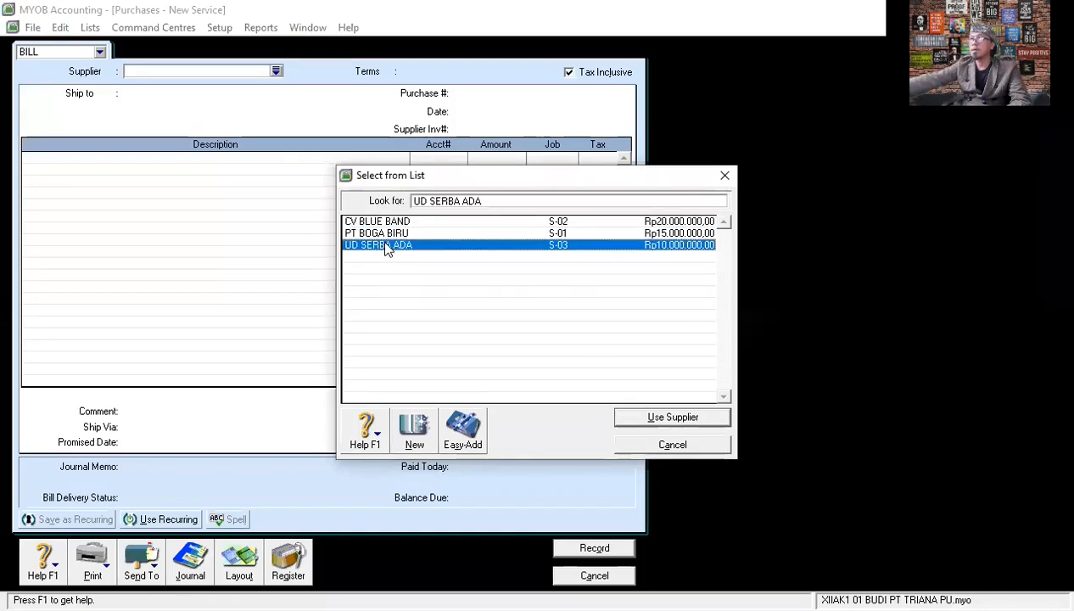
double_click(384, 245)
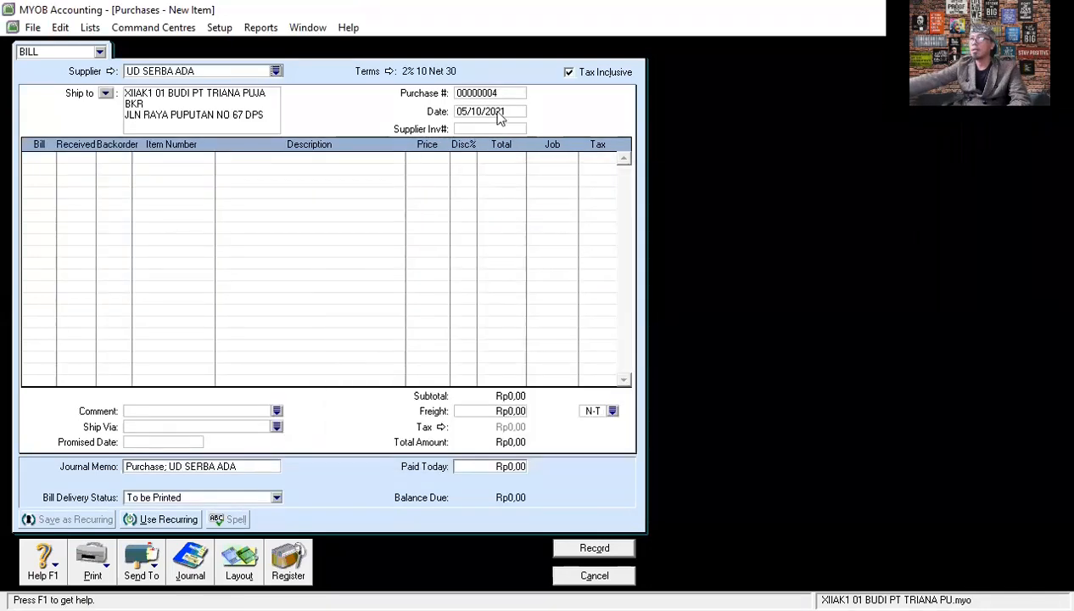
left_click(574, 73)
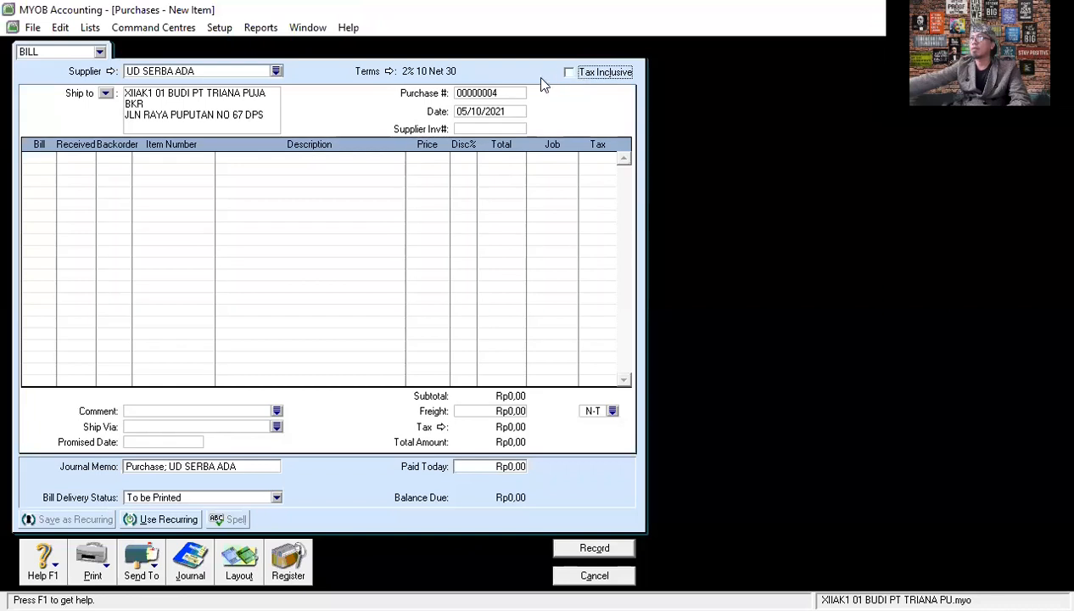
- Set the purchase bill's date to 09/12/2020
left_click(505, 91)
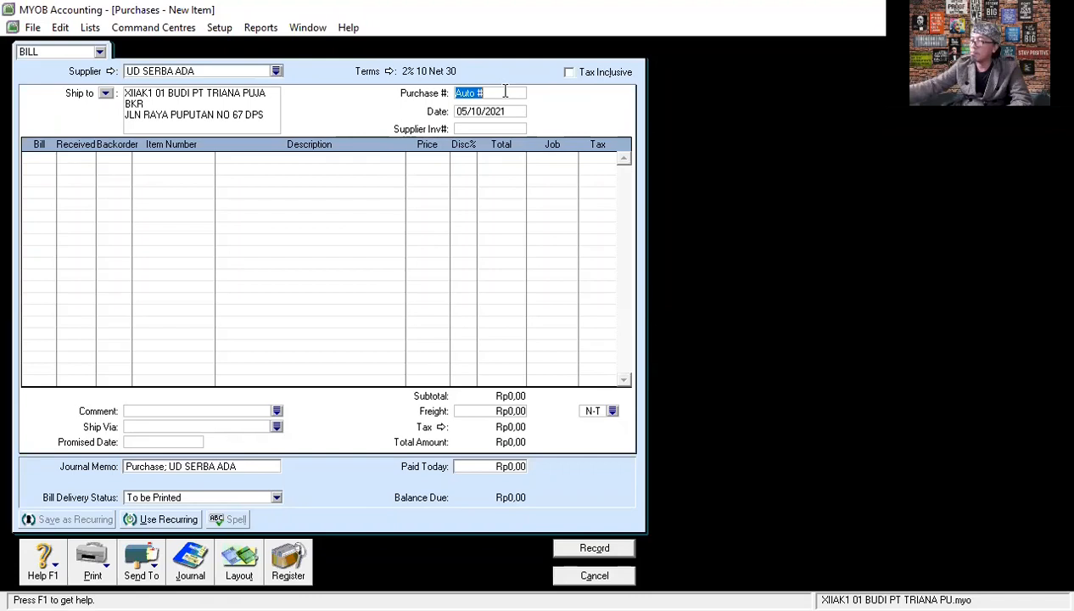
left_click(506, 113)
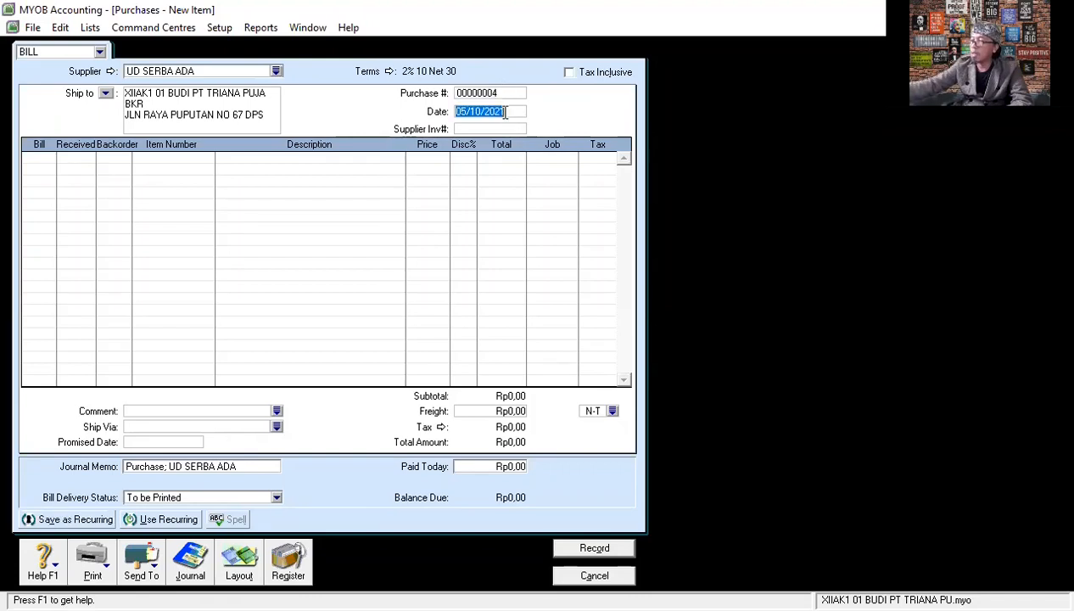
type("1209/12/20")
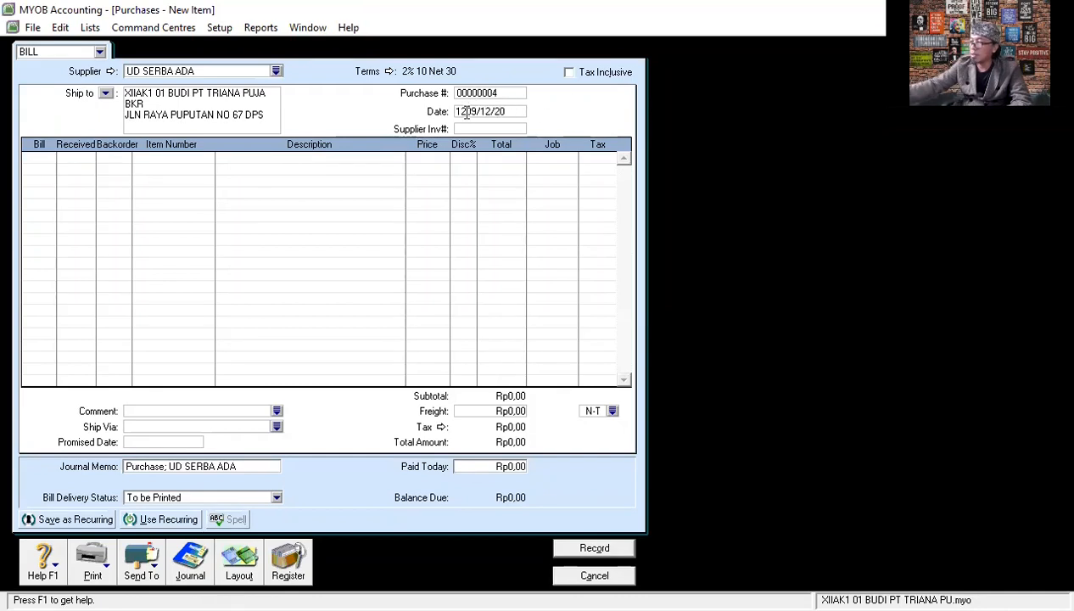
key("Home")
key("Delete")
key("Delete")
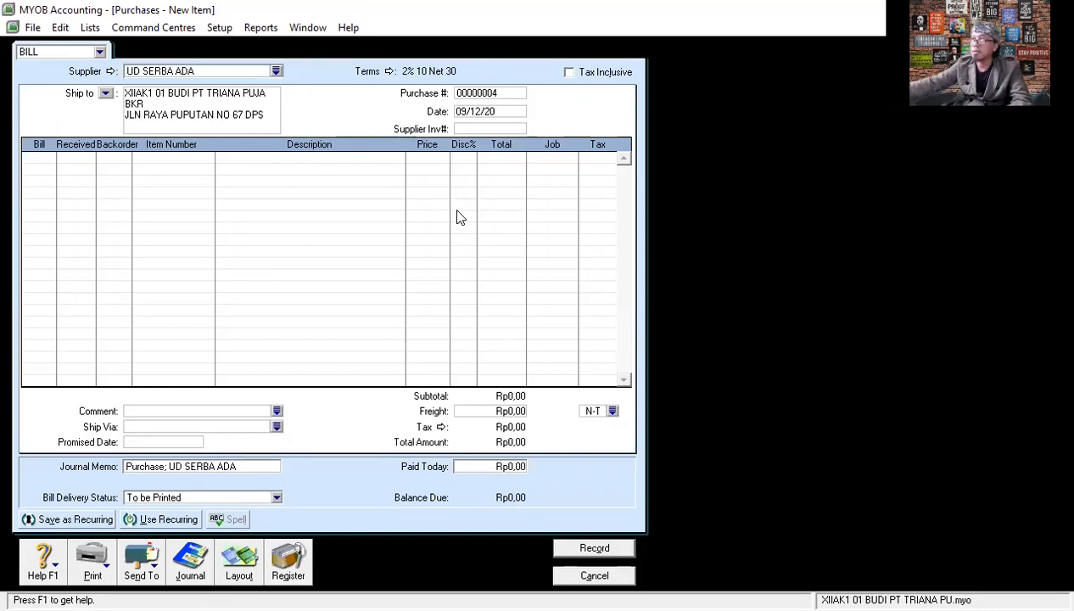
key("Tab")
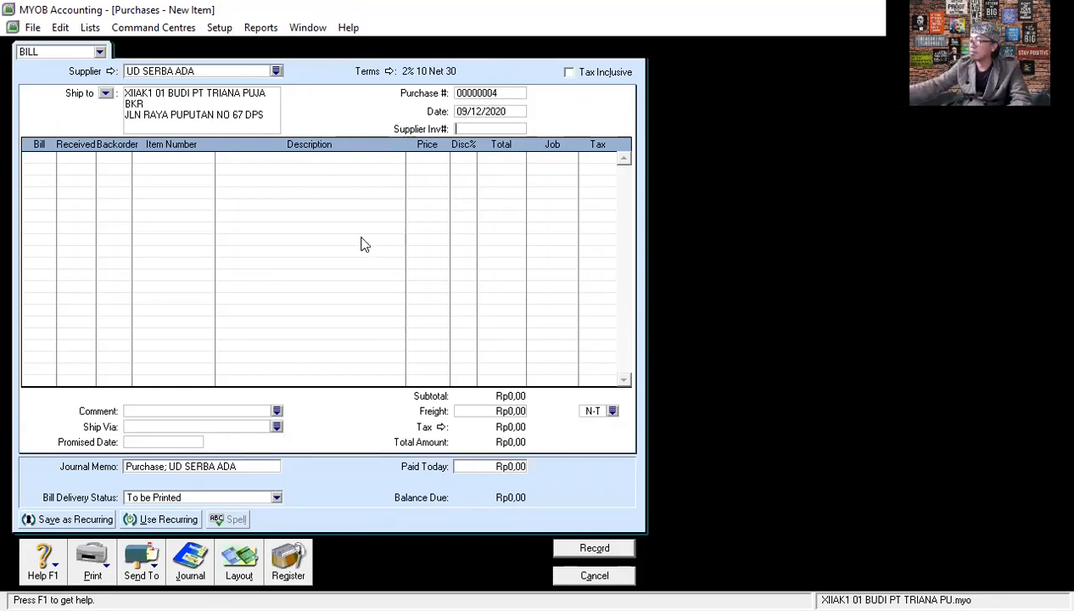
- Enter a billed quantity of 600 on the first line of the bill
left_click(49, 158)
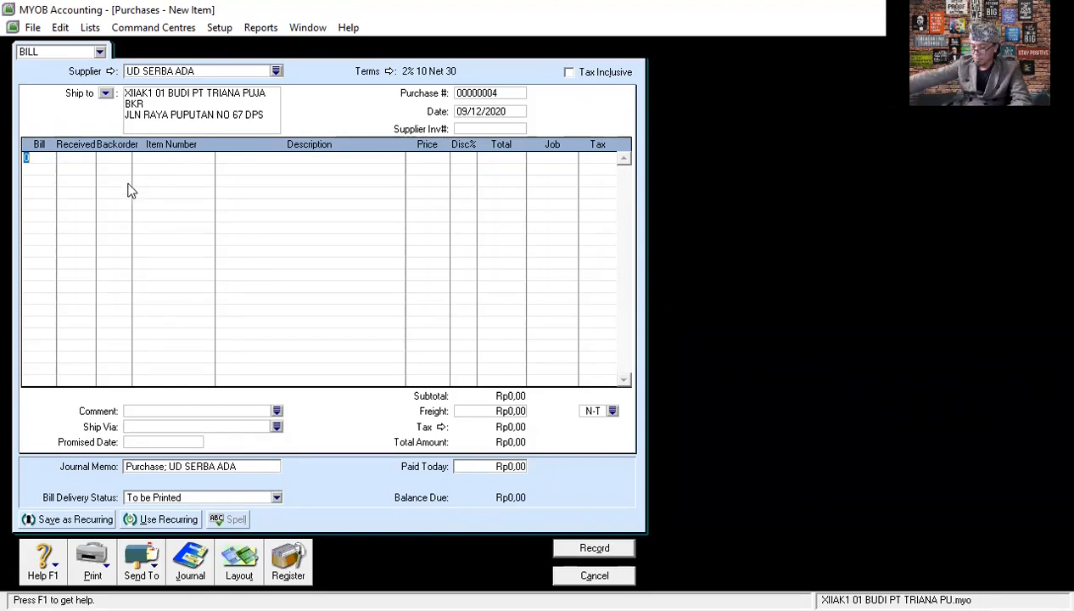
type("00")
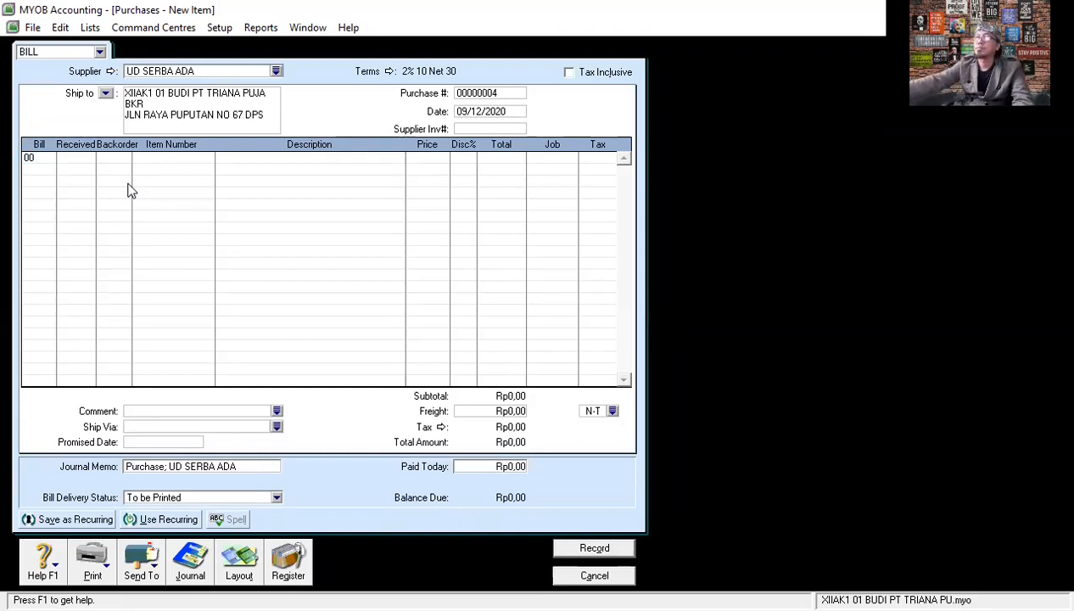
key("BackSpace")
key("BackSpace")
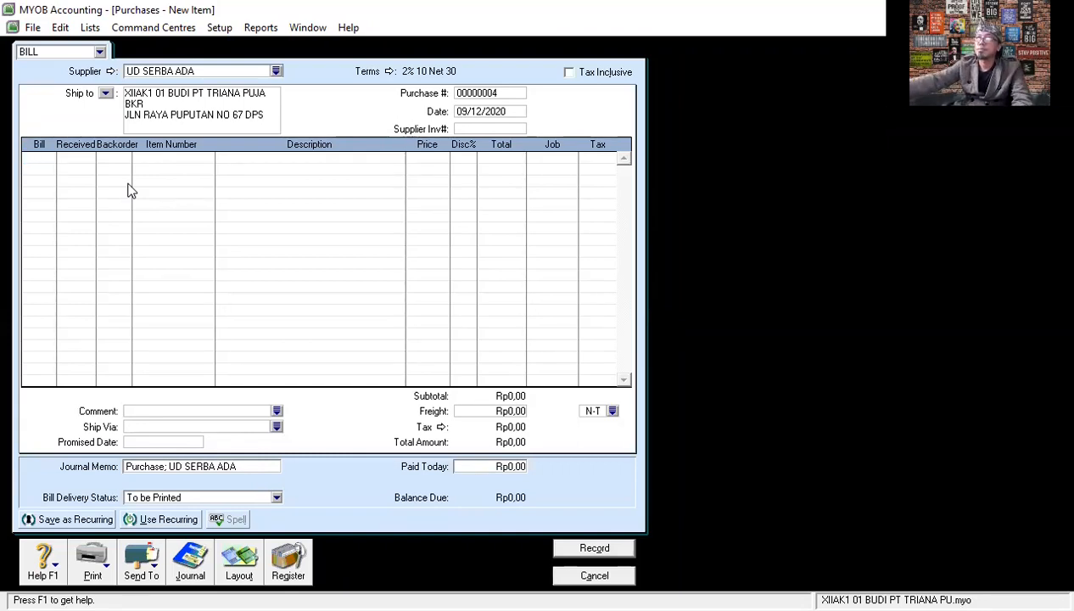
type("600")
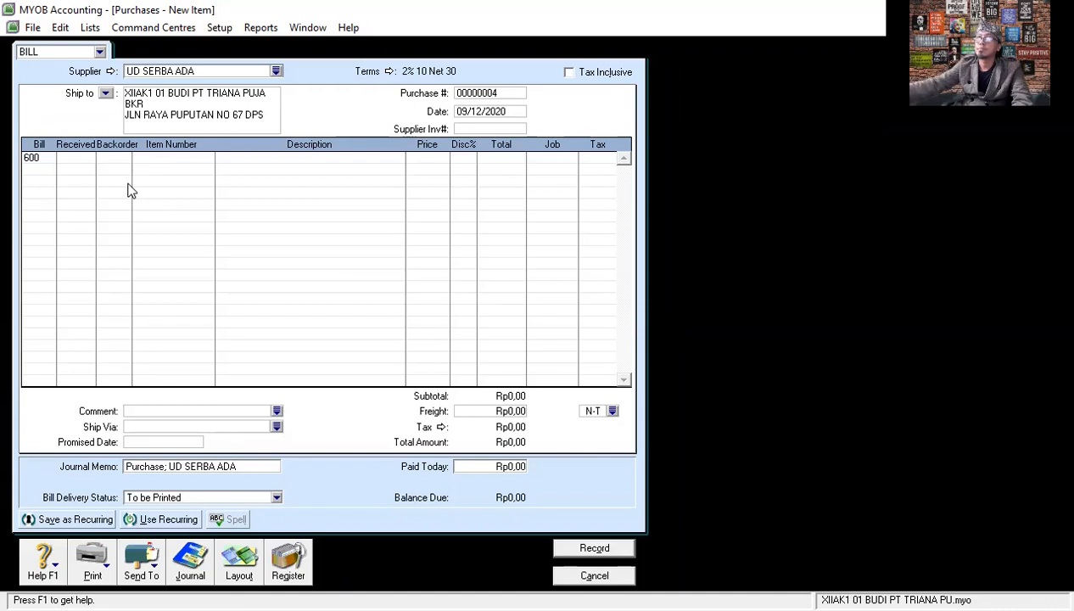
key("Tab")
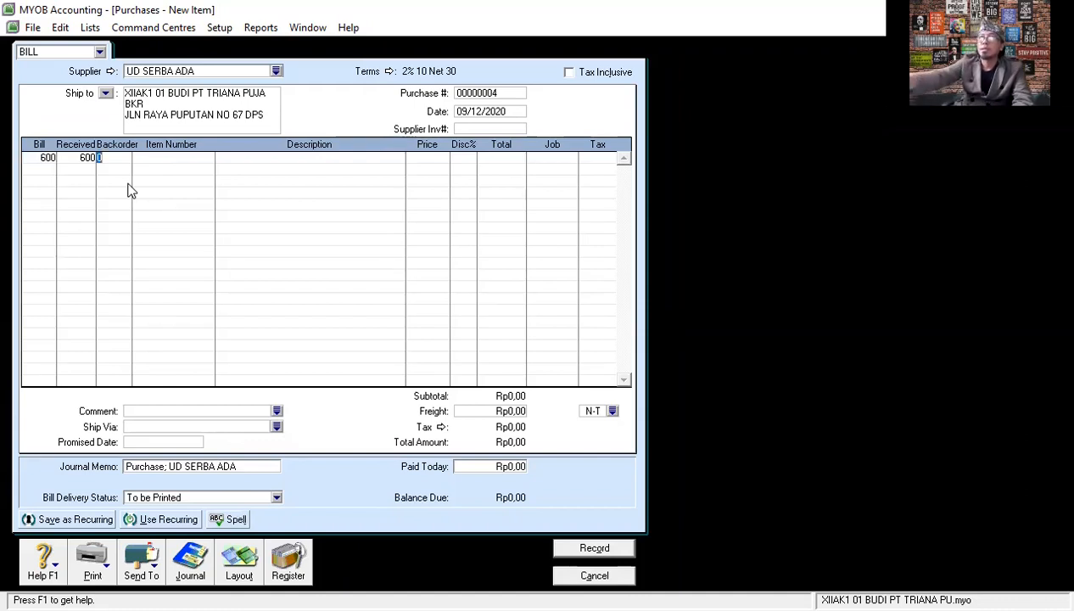
- Choose item P003 TELUR AYAM for the 600-unit line and set its unit price to Rp2.000
left_click(153, 156)
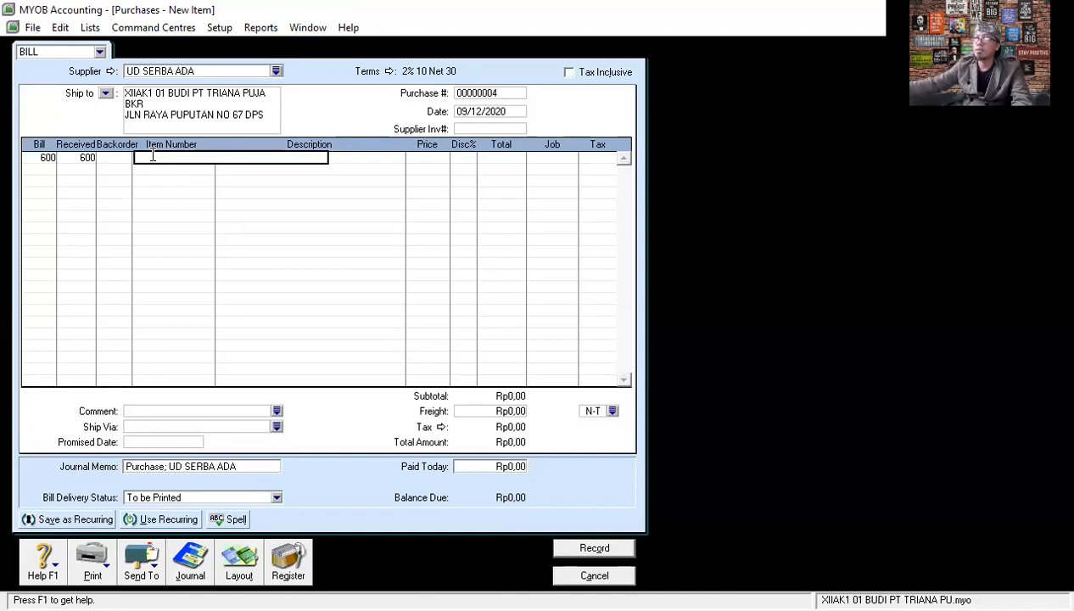
key("Tab")
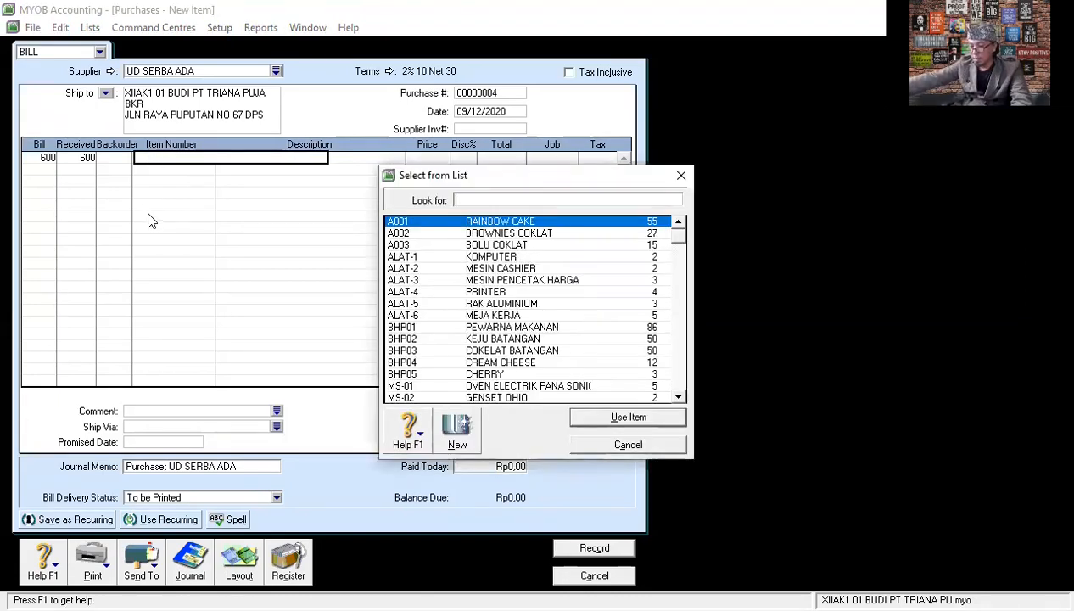
scroll(500, 343, "down", 1)
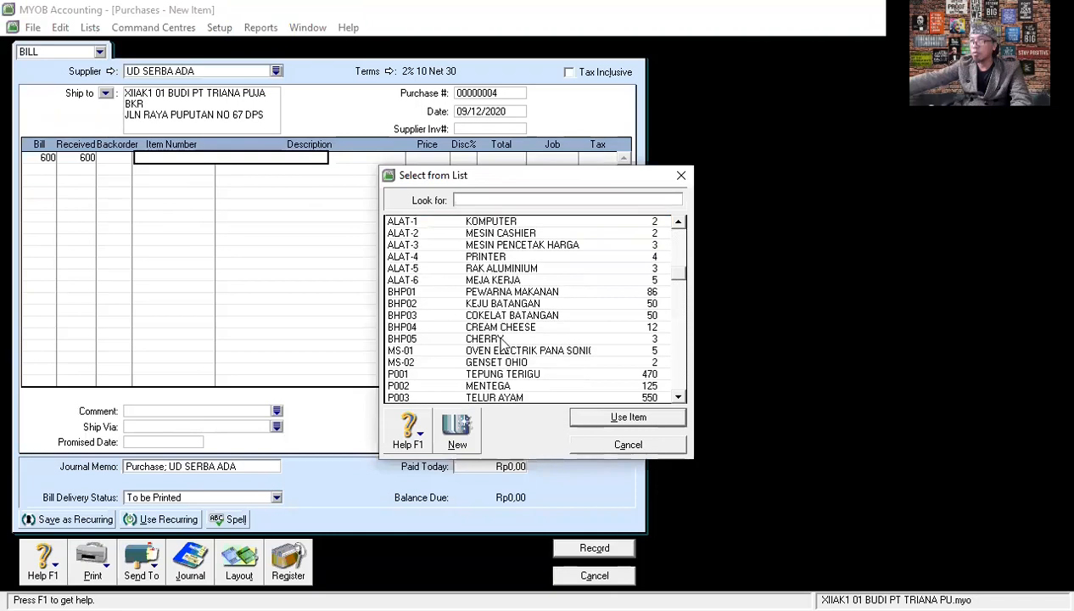
scroll(500, 343, "down", 1)
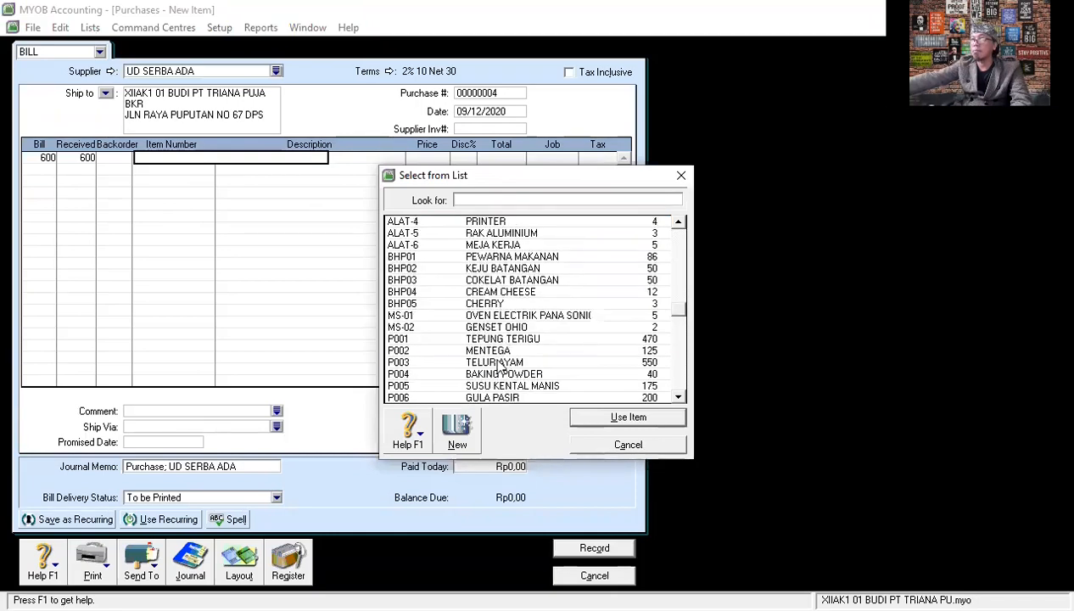
left_click(500, 367)
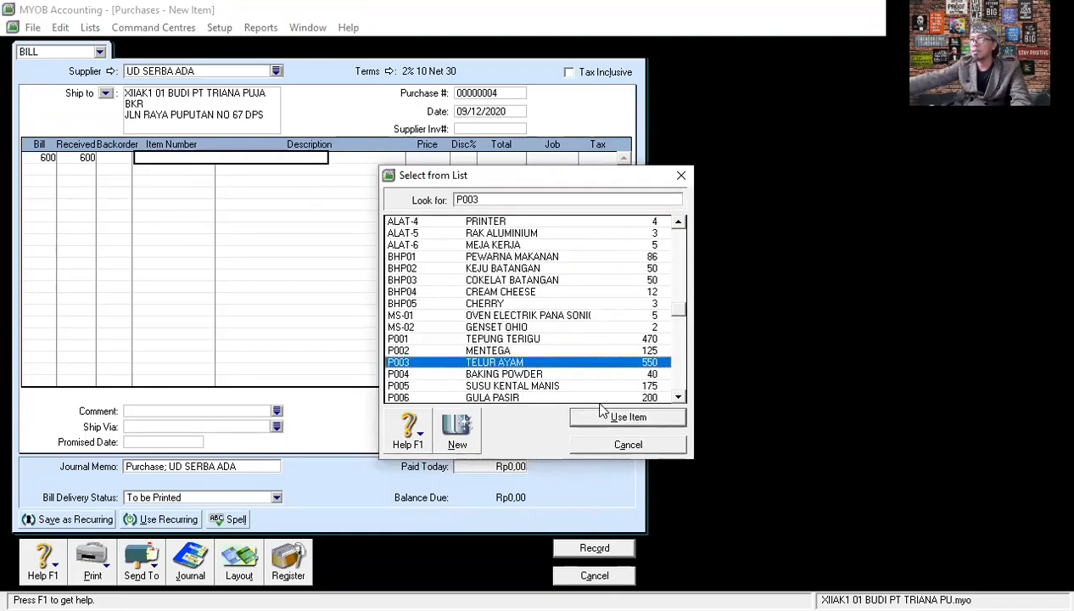
left_click(604, 416)
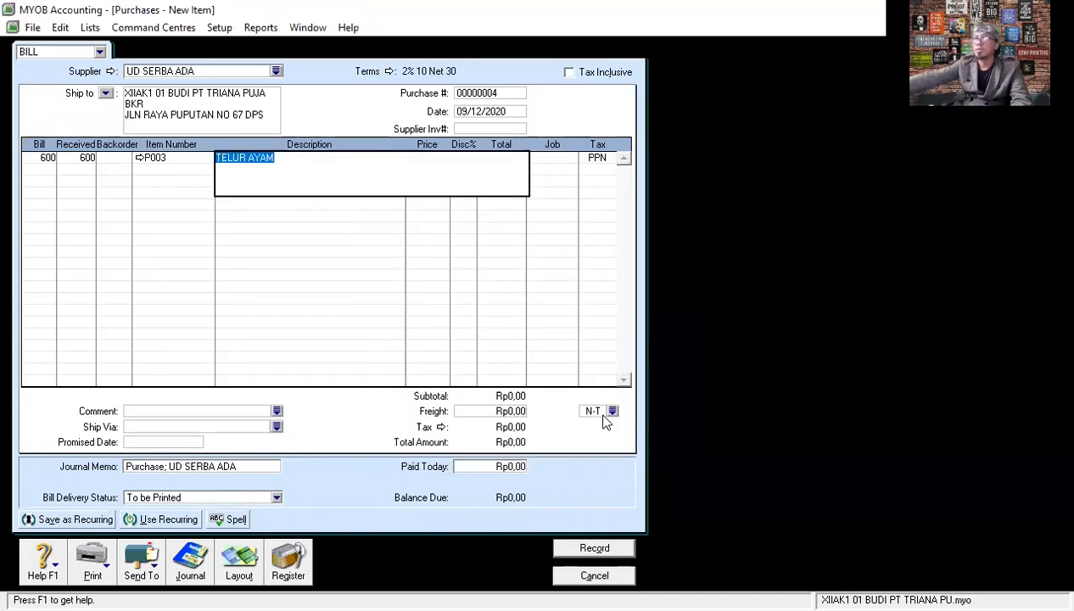
key("Tab")
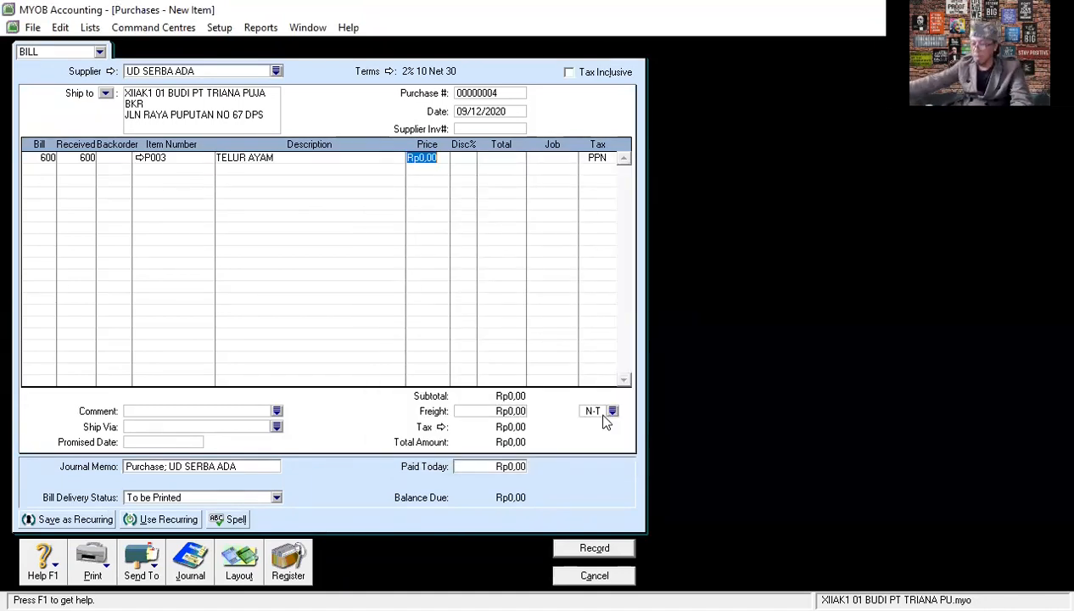
type("2")
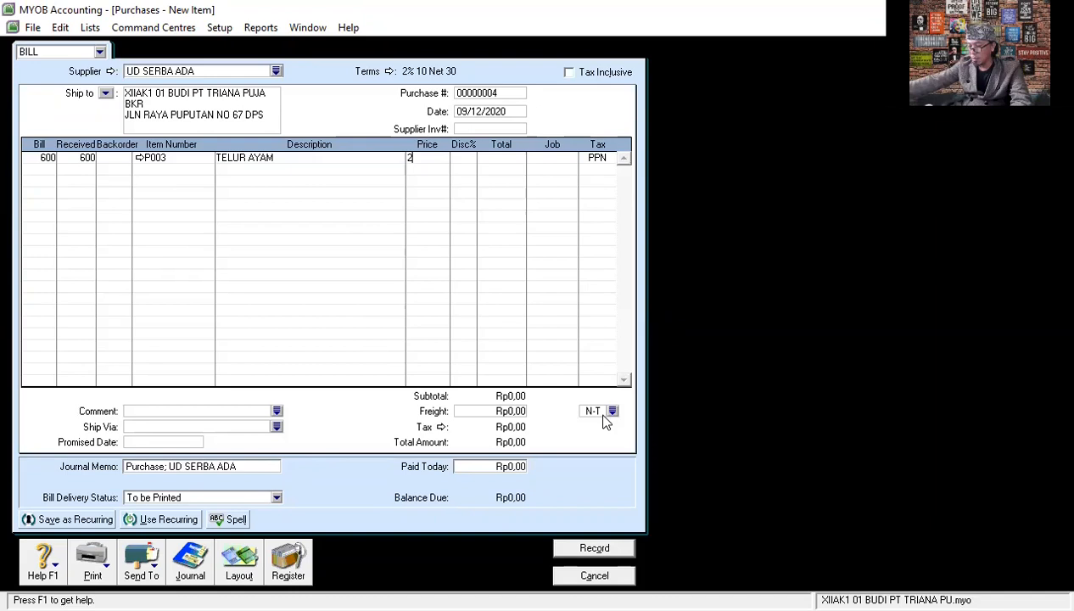
type(".0000")
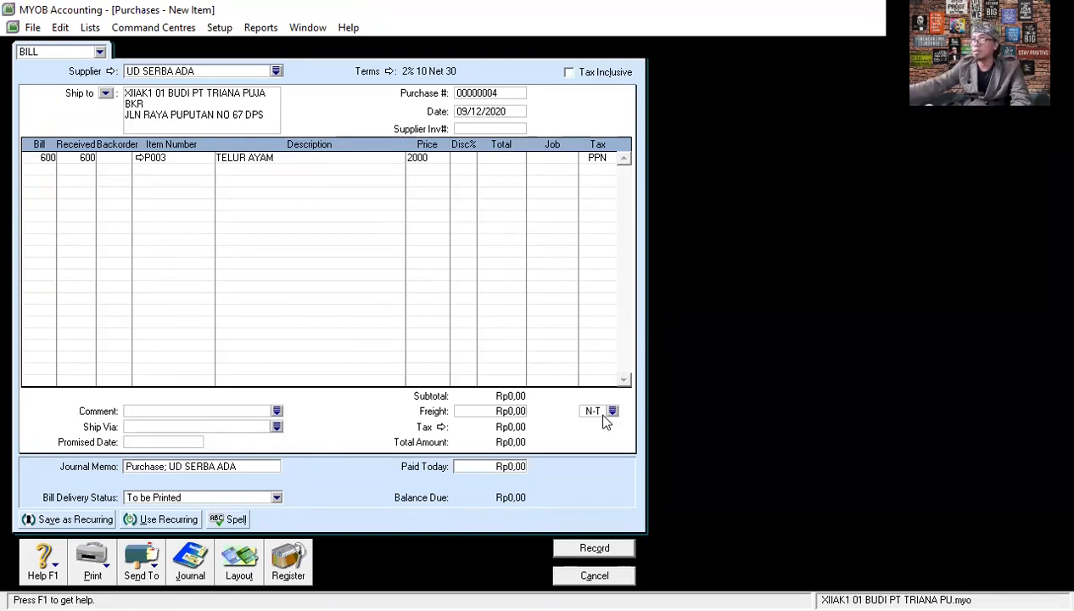
key("Return")
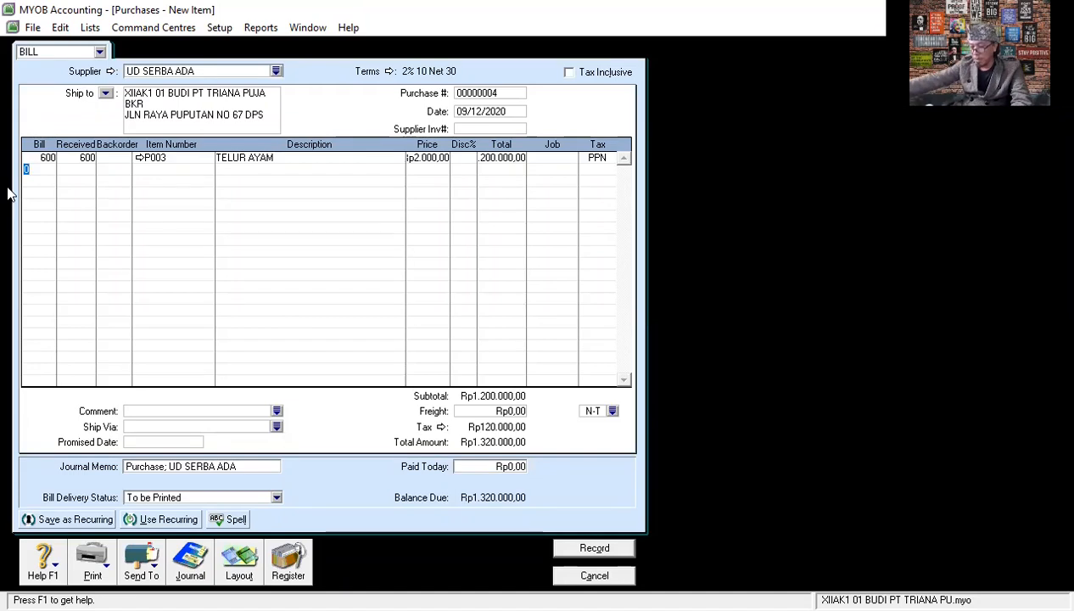
- Add a second line for 30 units of BHP04 CREAM CHEESE at a unit price of Rp9.000
type("30")
key("Tab")
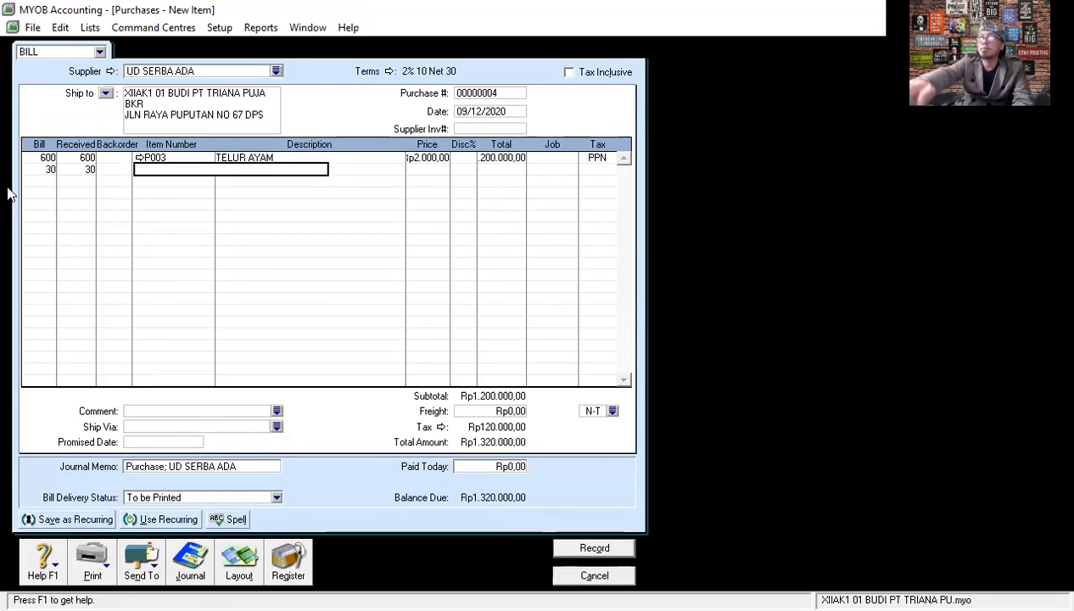
key("Tab")
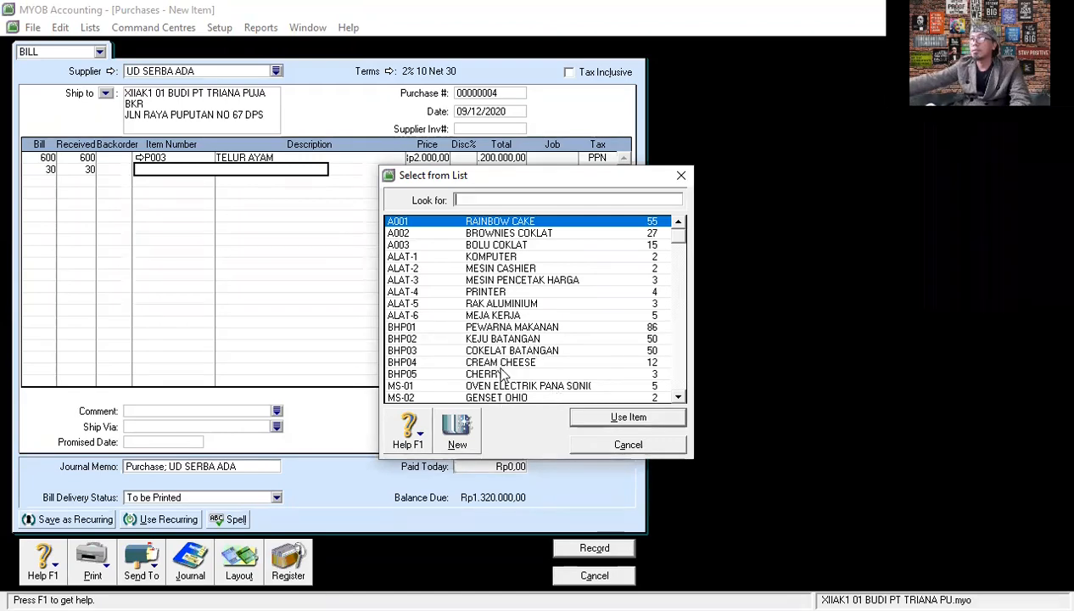
double_click(503, 363)
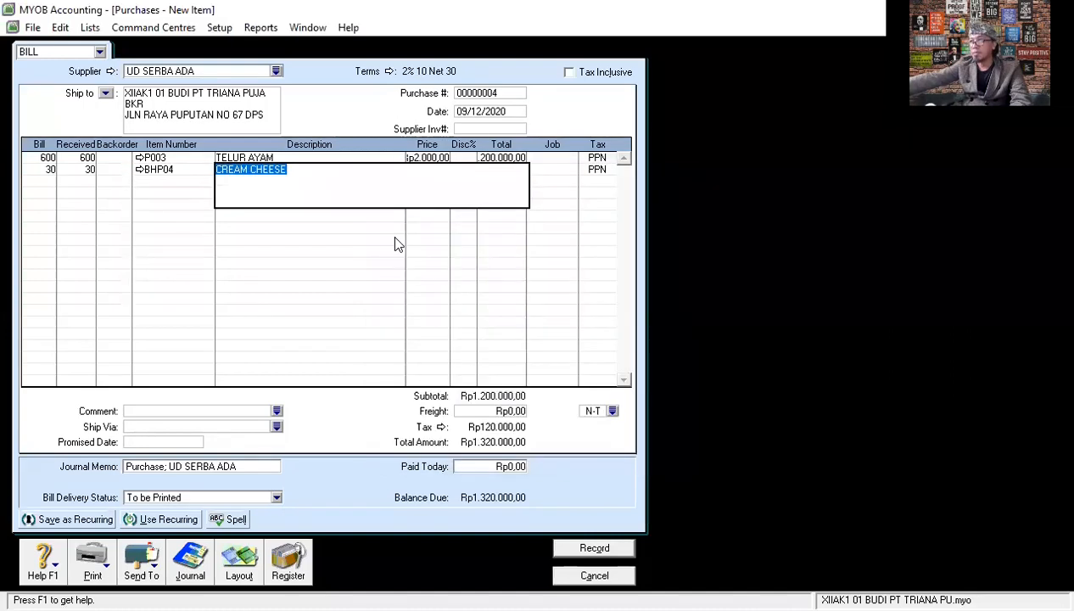
key("Tab")
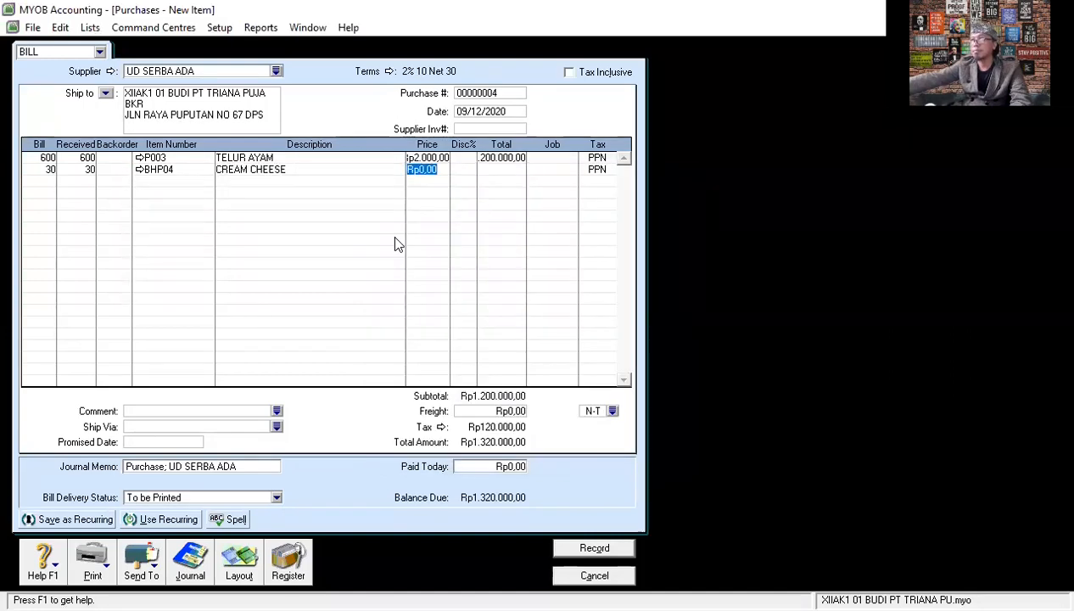
type("9")
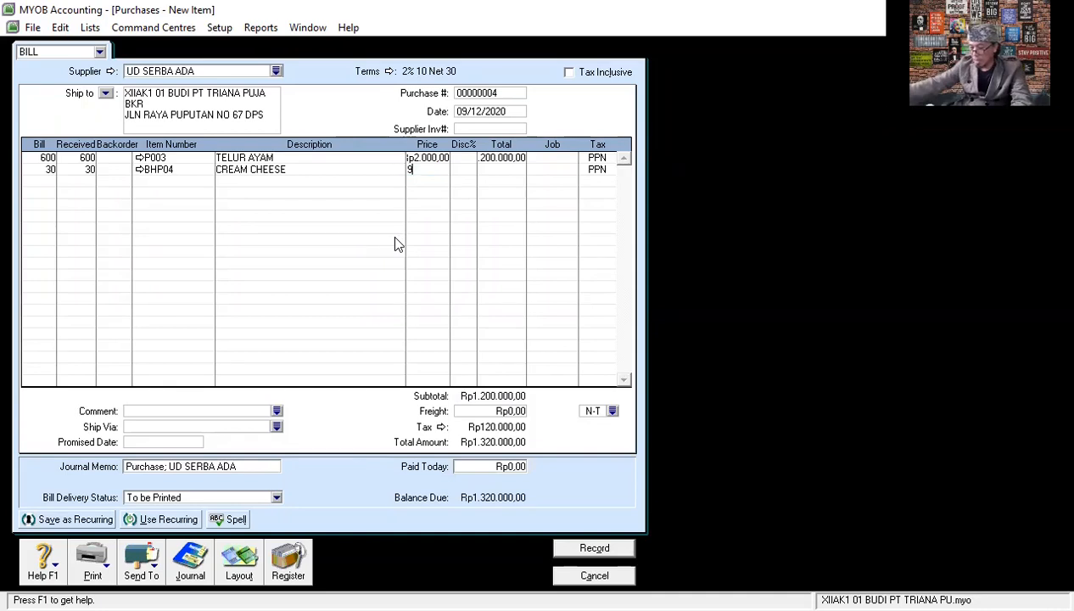
type("000")
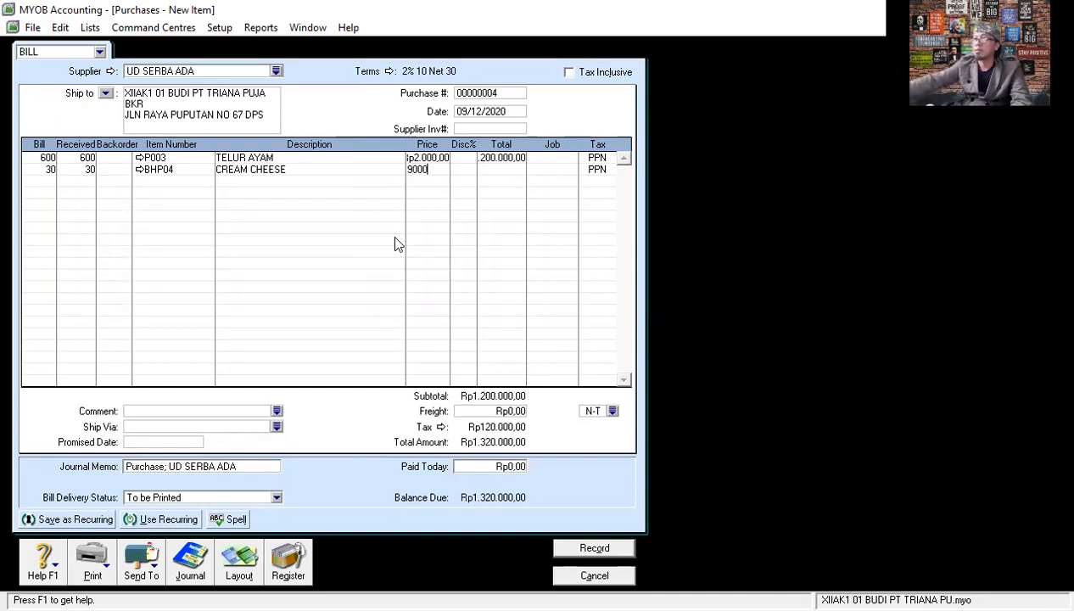
key("Tab")
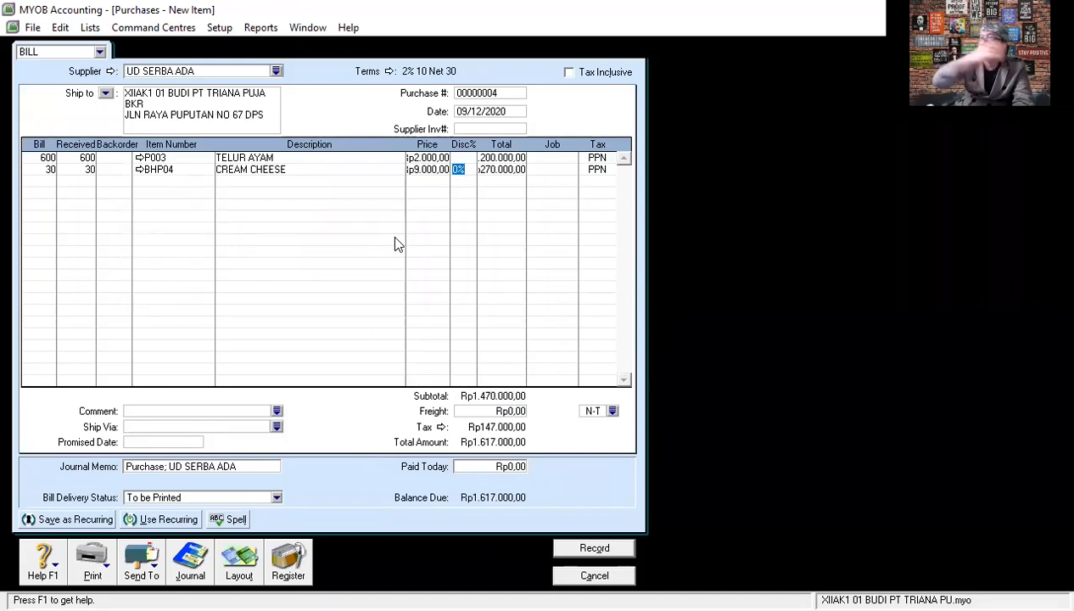
key("Tab")
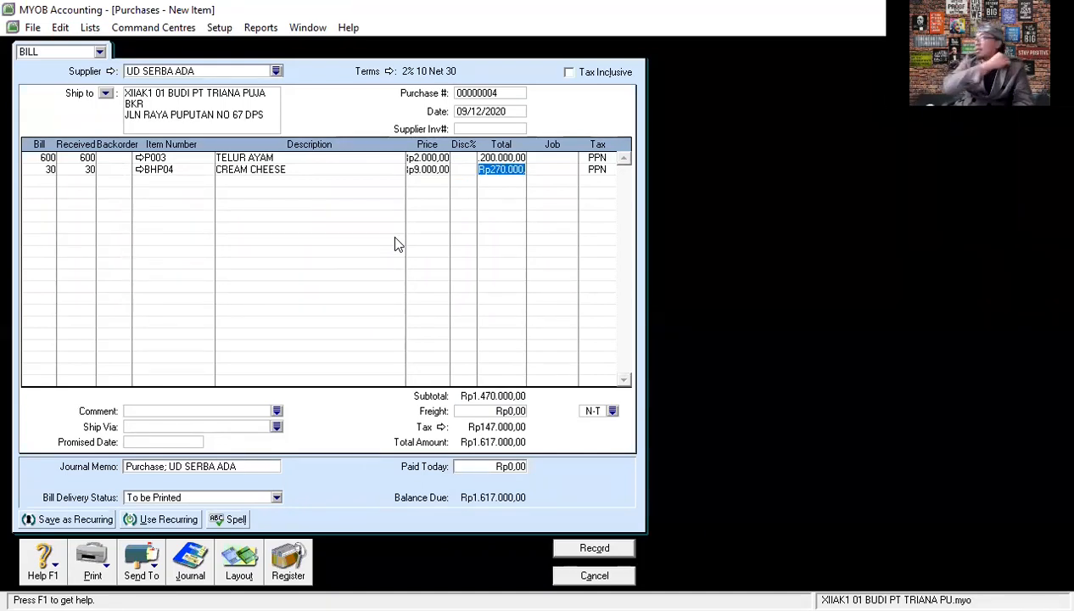
key("Tab")
key("Tab")
key("Tab")
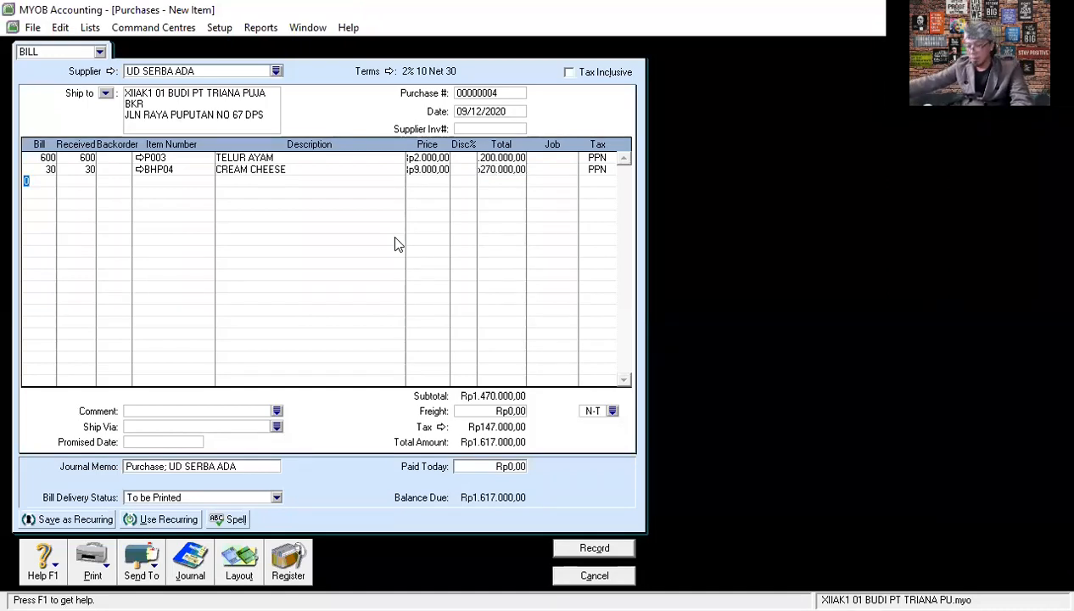
- Add a third line for 20 units of BHP05 CHERRY at a unit price of Rp18.000
type("20")
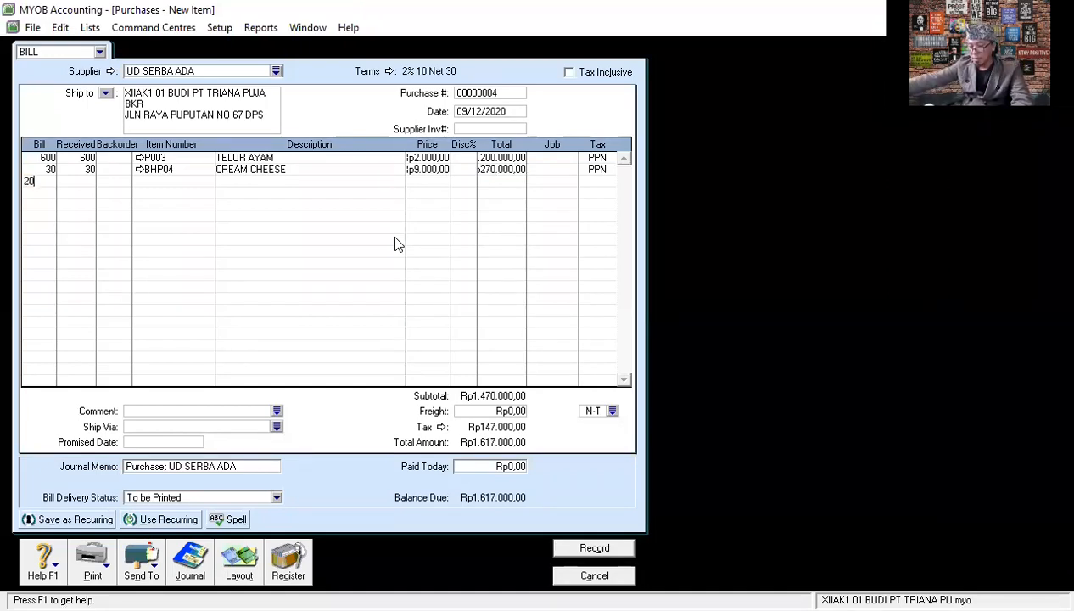
key("Tab")
key("Tab")
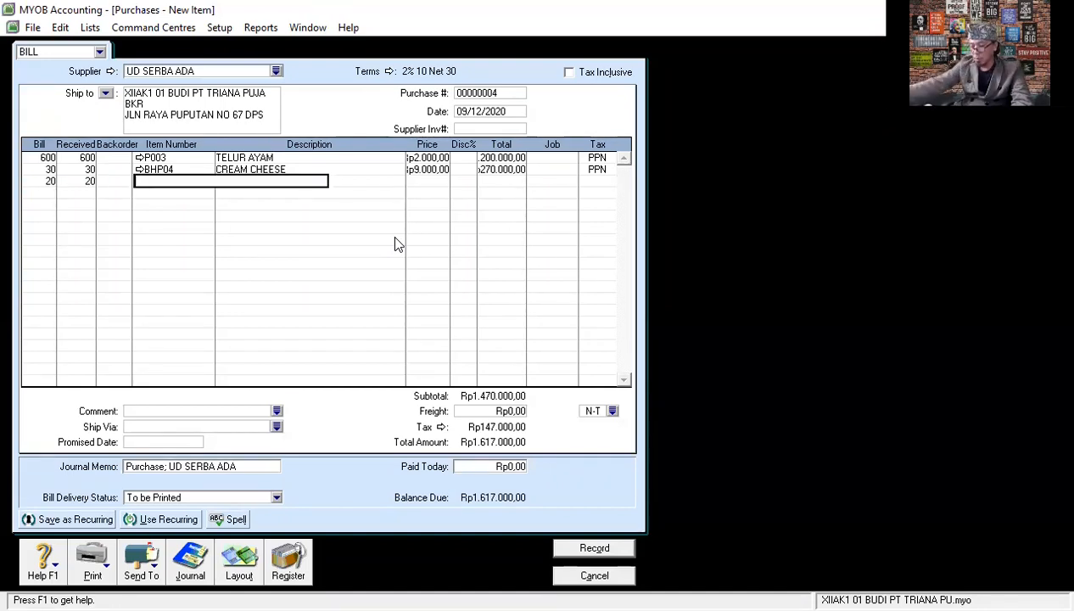
key("Tab")
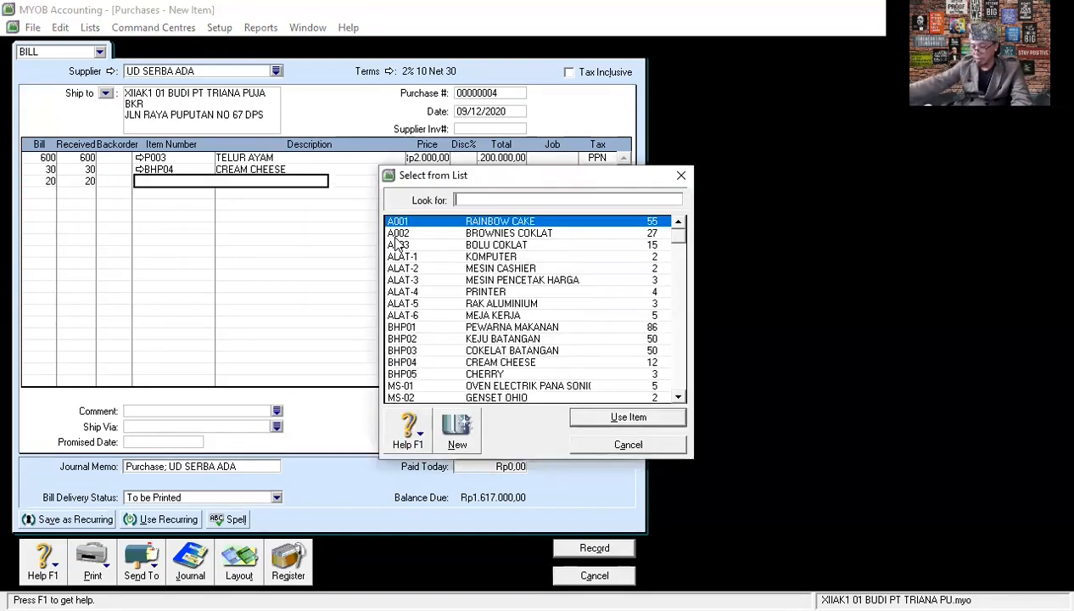
left_click(501, 375)
double_click(500, 375)
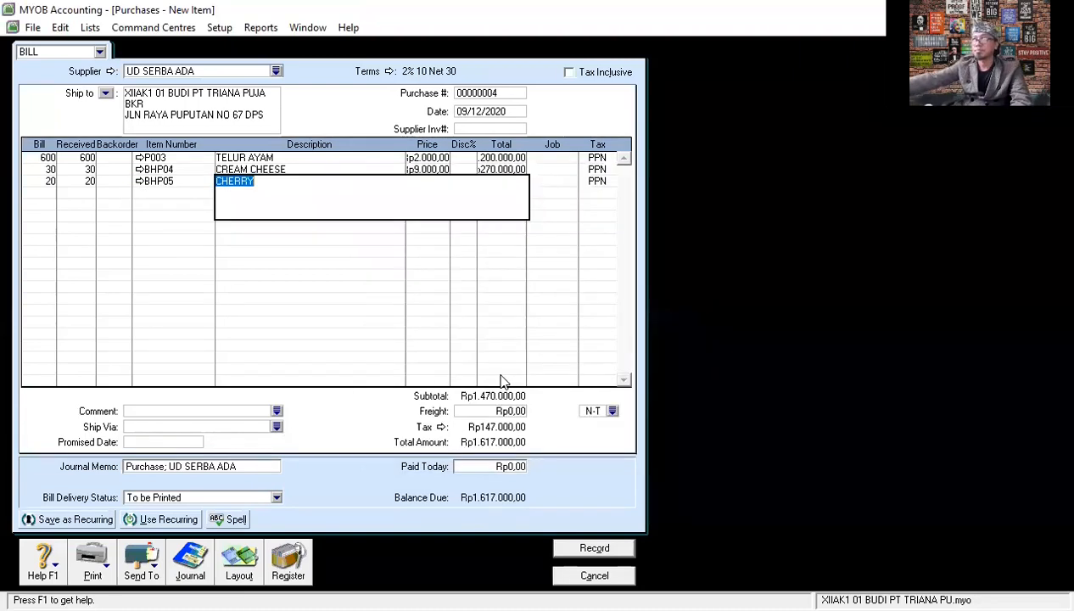
key("Tab")
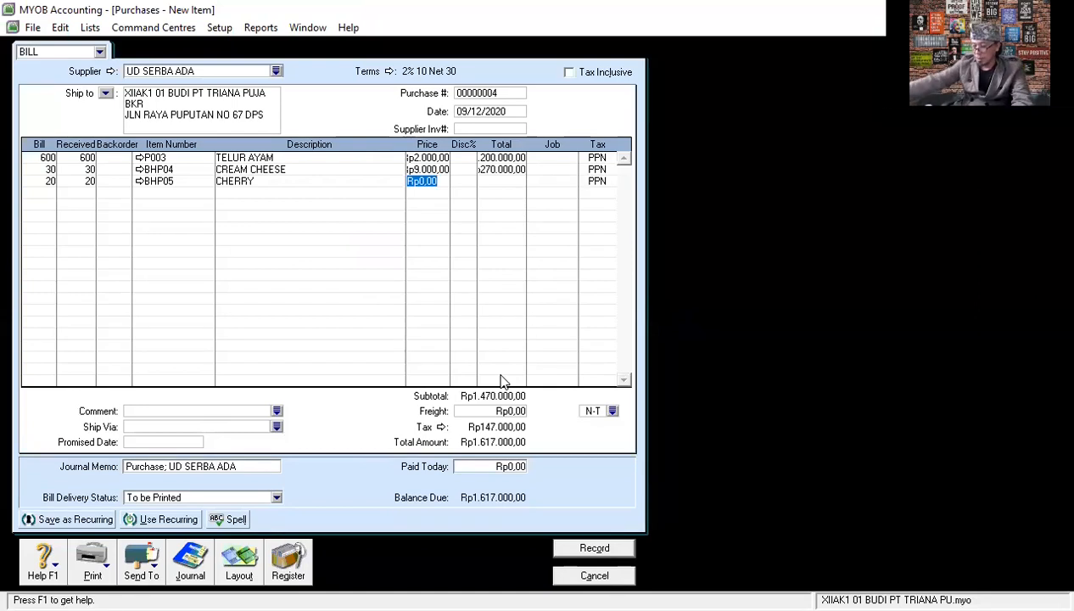
type("18000")
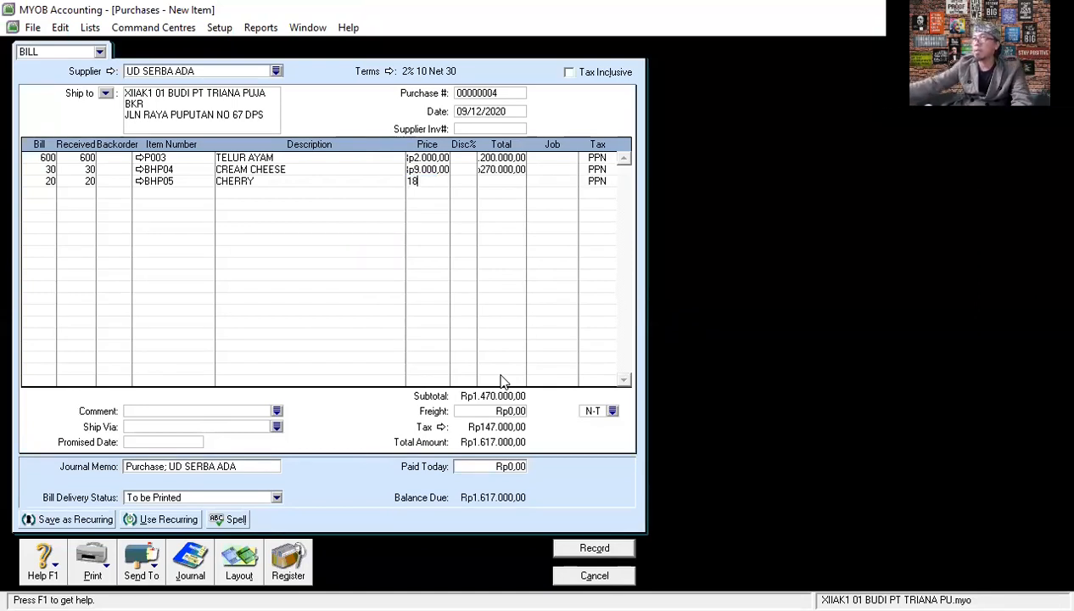
key("Tab")
key("Tab")
key("Tab")
key("Tab")
key("Tab")
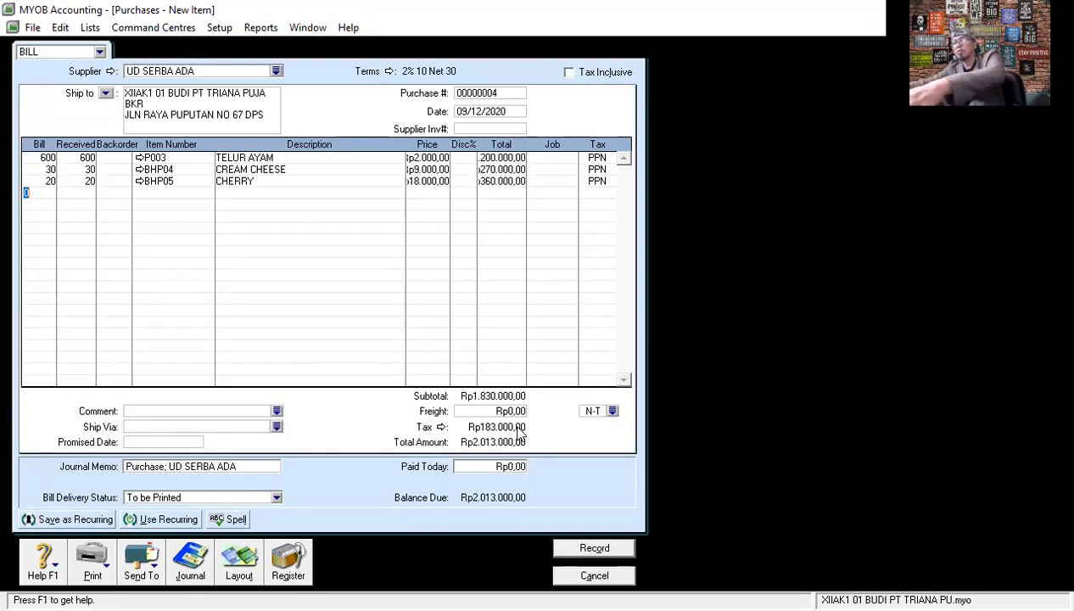
- Review the purchase's journal recap, record the bill without changing its tax code, and close the purchase entry form
key("ctrl+r")
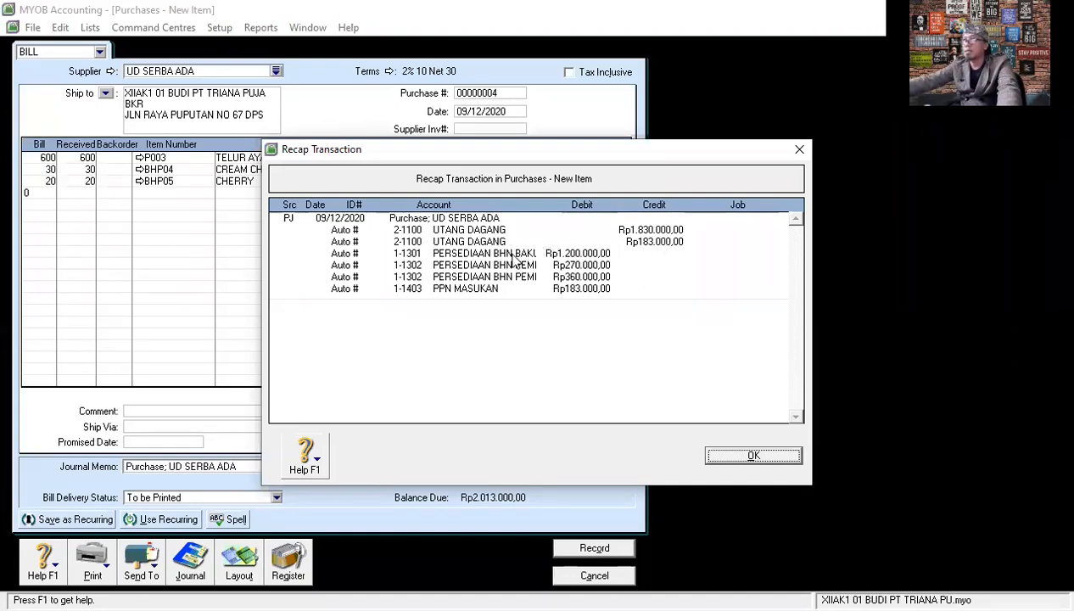
left_click(751, 458)
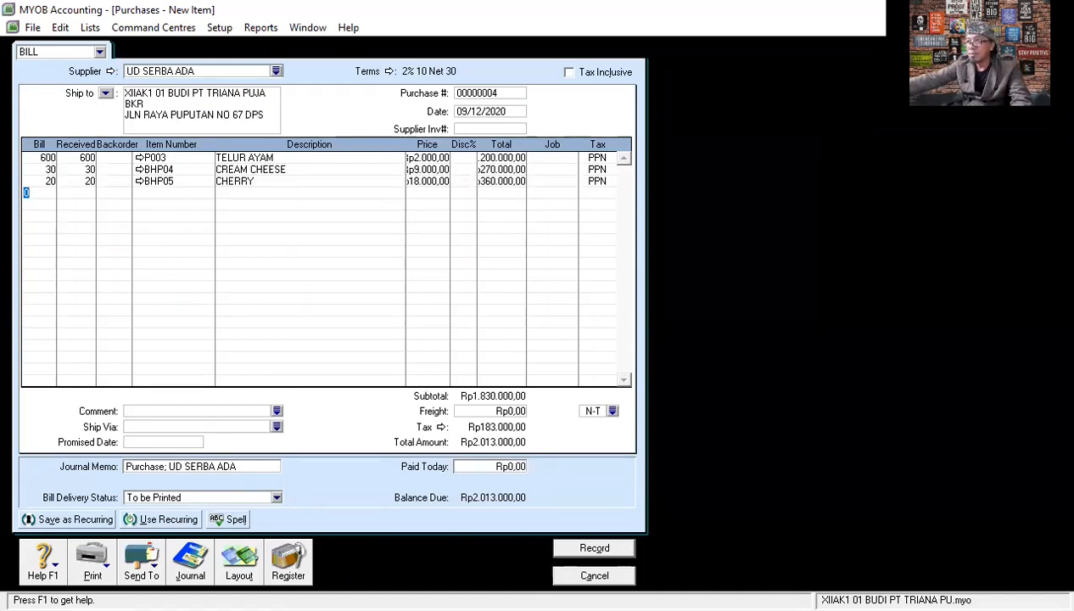
left_click(597, 549)
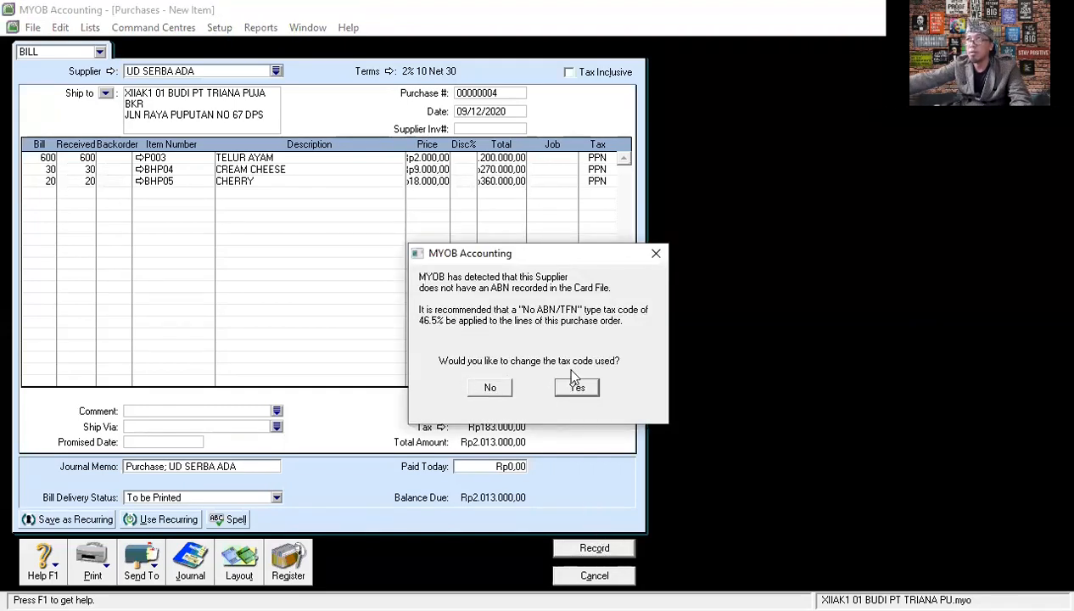
left_click(486, 387)
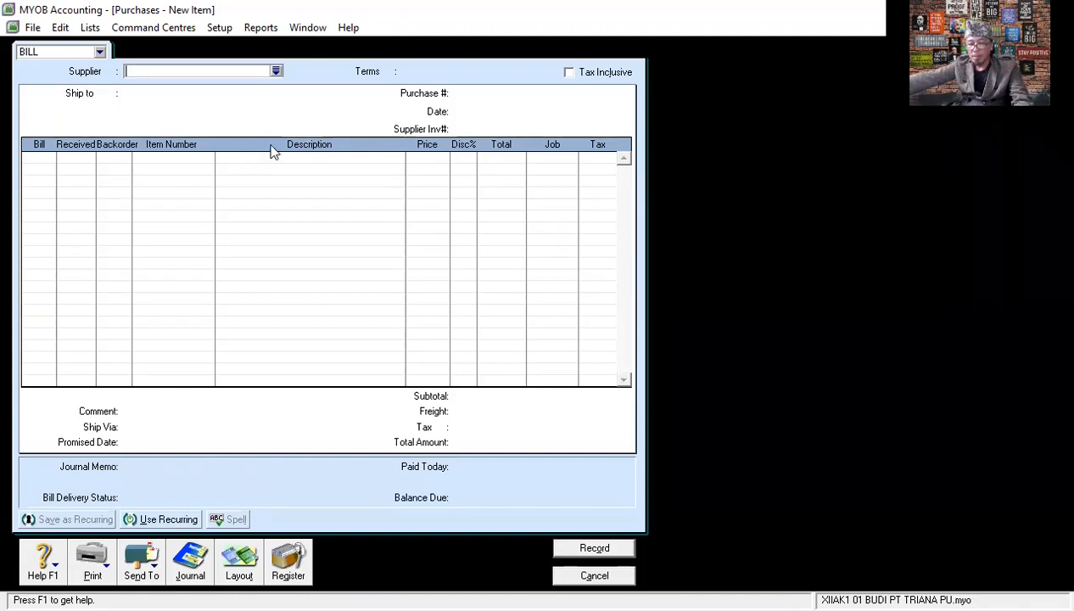
left_click(594, 575)
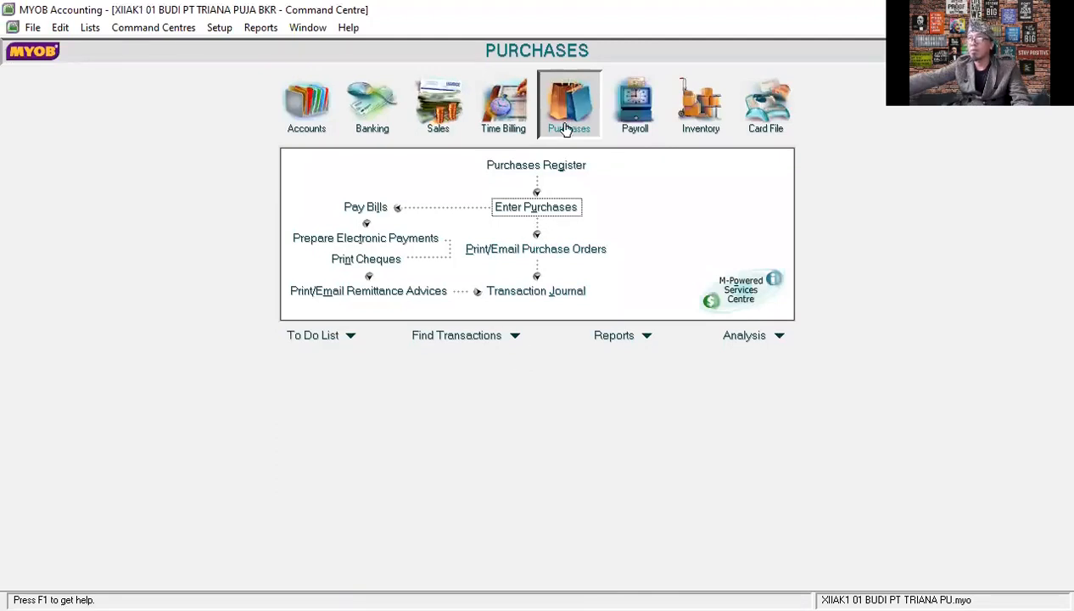
- Start a bill payment to supplier PT BOGA BIRU with cheque number BKK12-2
left_click(365, 208)
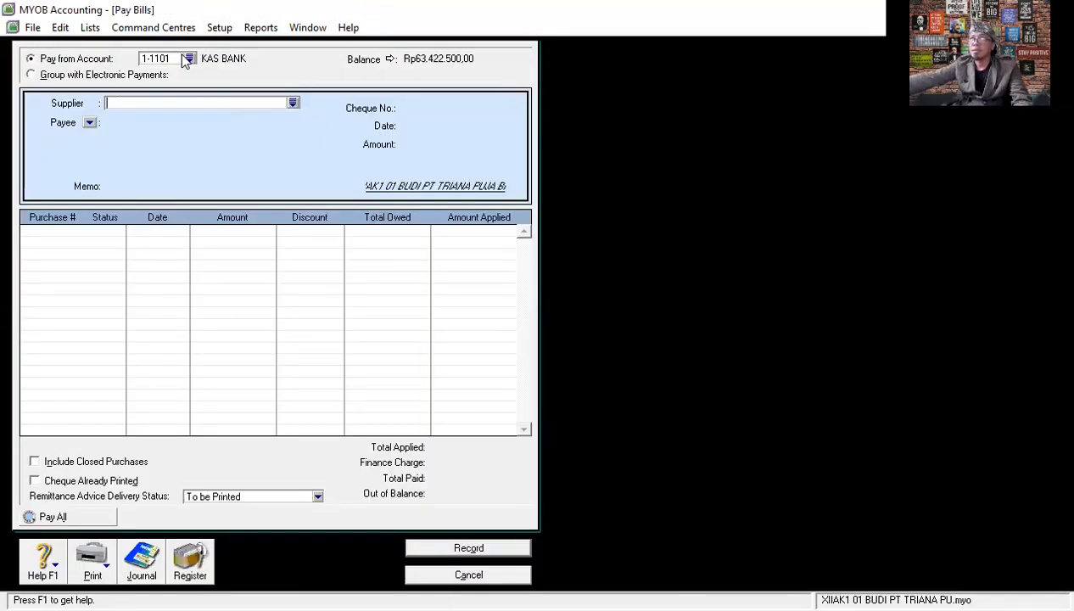
left_click(292, 104)
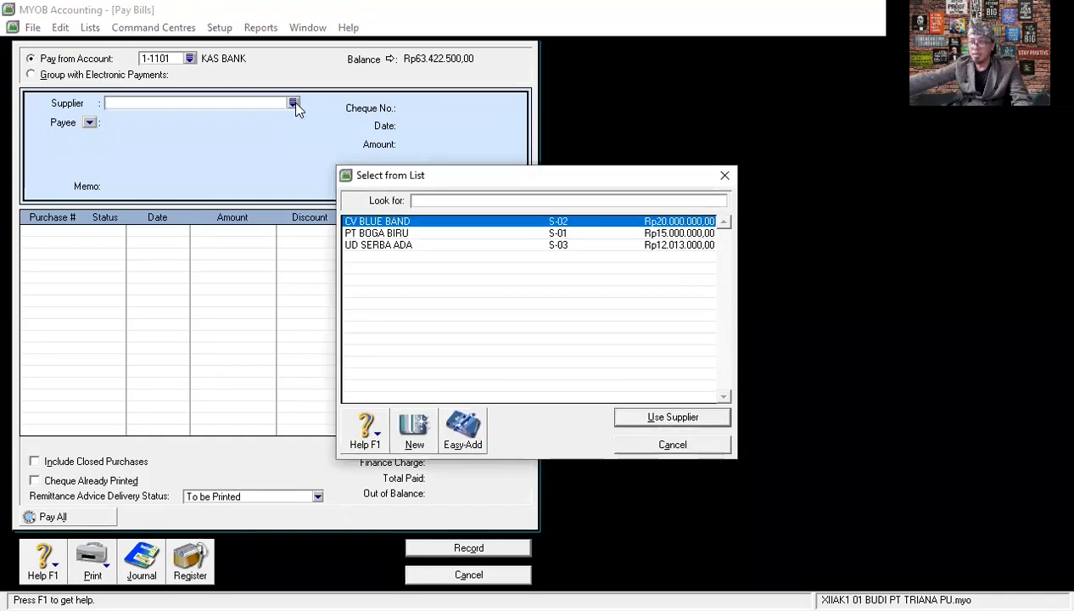
left_click(419, 235)
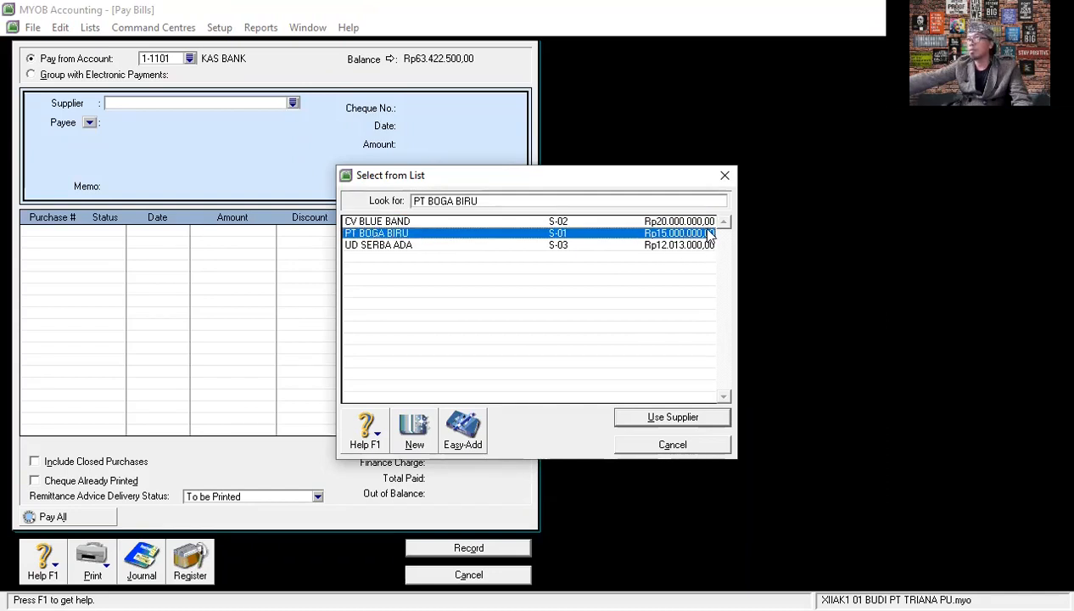
left_click(670, 416)
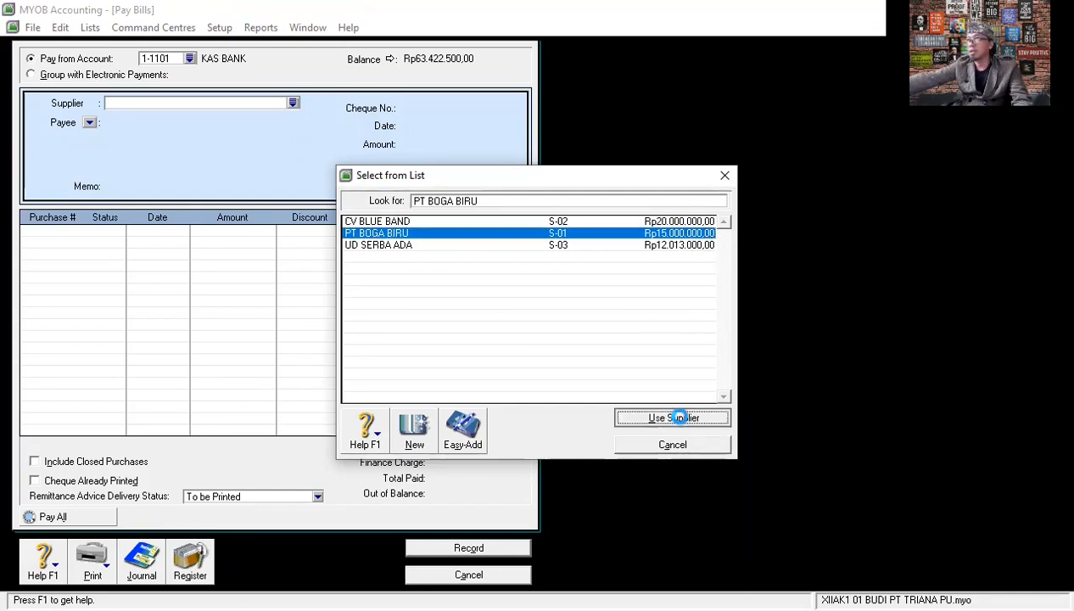
double_click(428, 106)
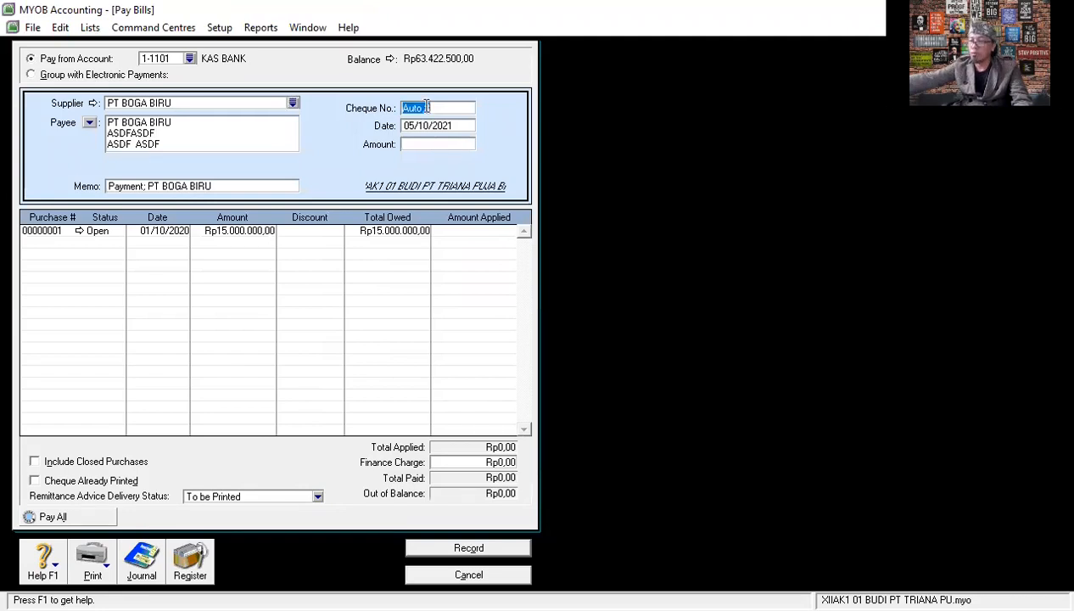
type("BKK12-2")
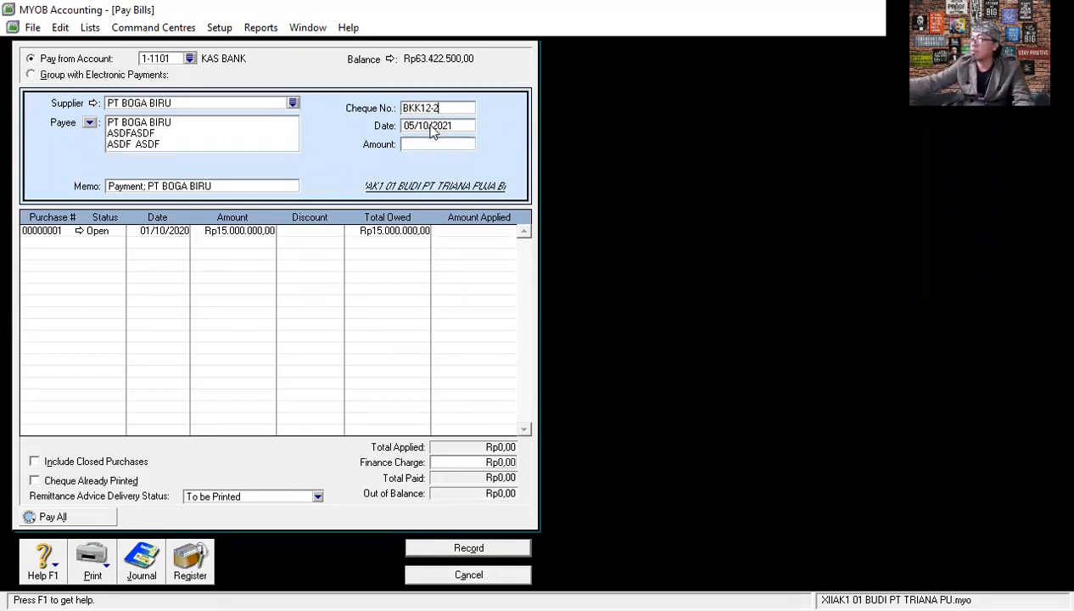
- Set the payment date to 10/12/2020
left_click(417, 127)
left_click(415, 125)
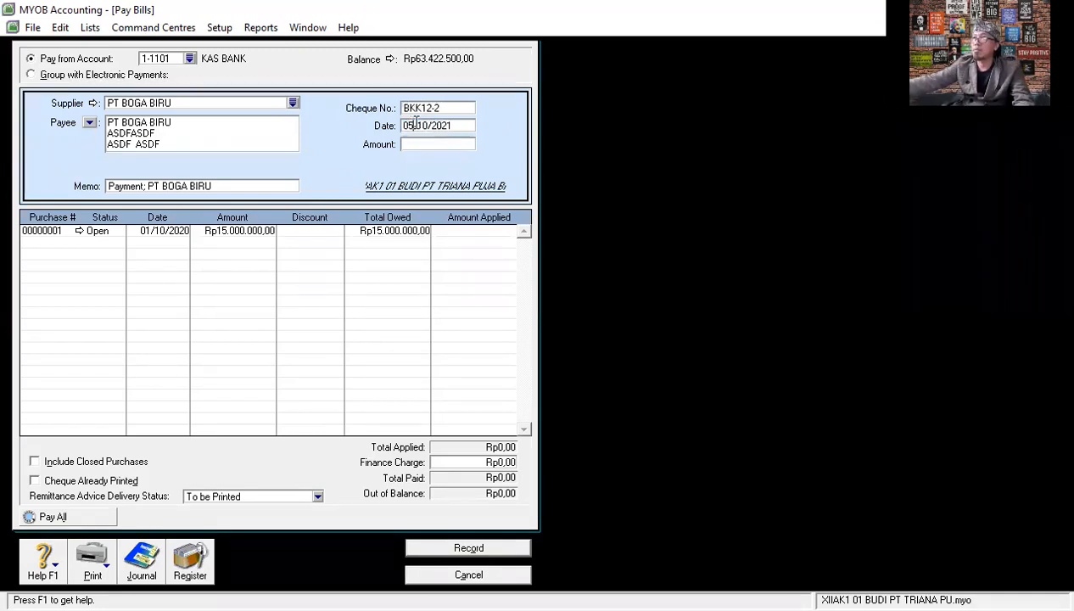
left_click_drag(415, 124, 402, 132)
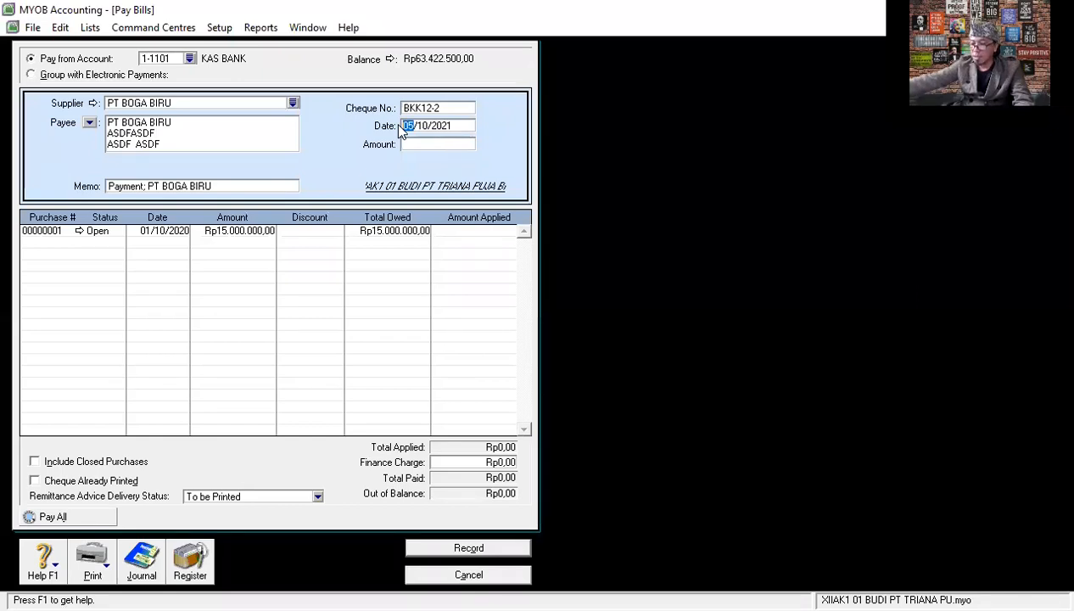
type("0/1")
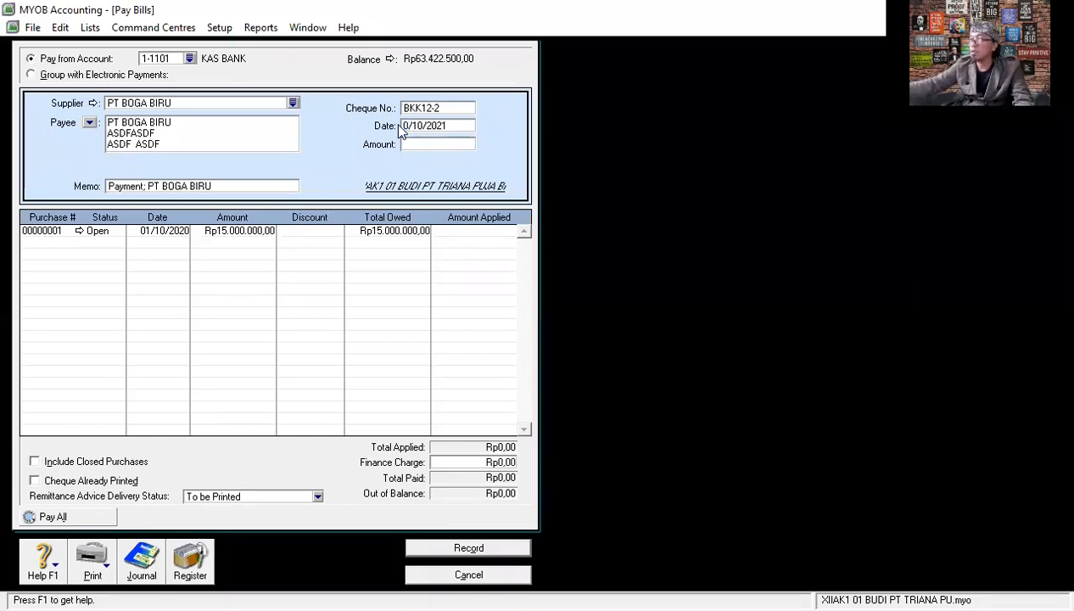
type("0")
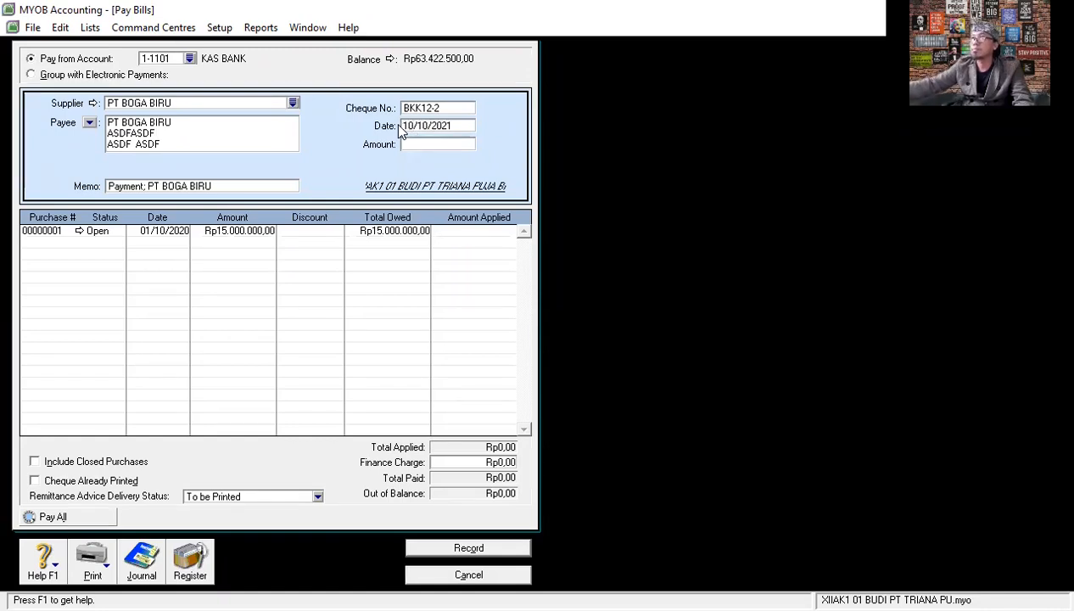
left_click(411, 141)
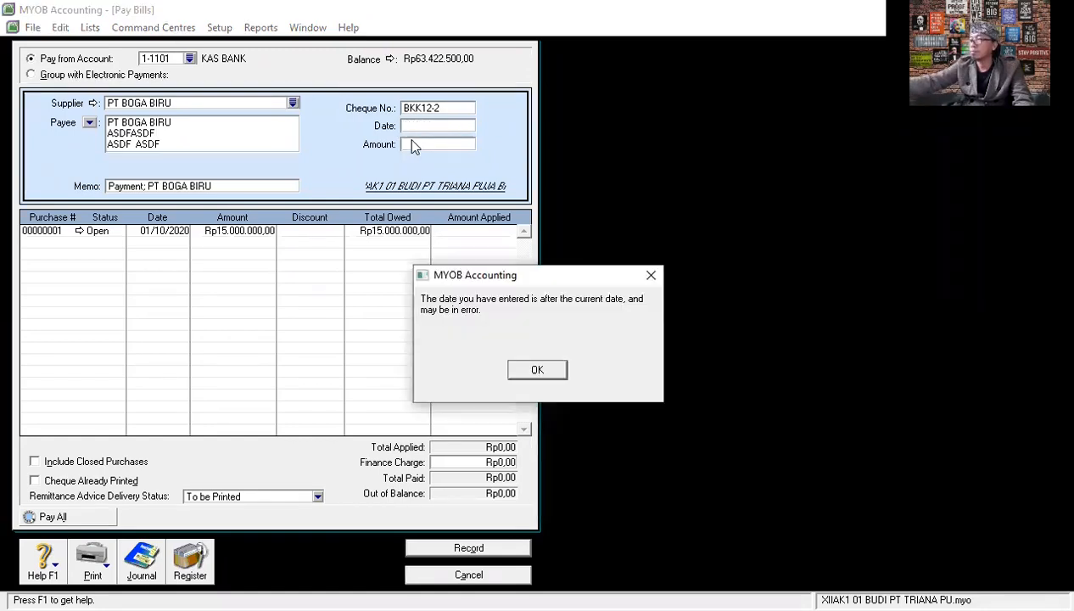
left_click(538, 374)
left_click(462, 125)
left_click(461, 124)
key("BackSpace")
key("BackSpace")
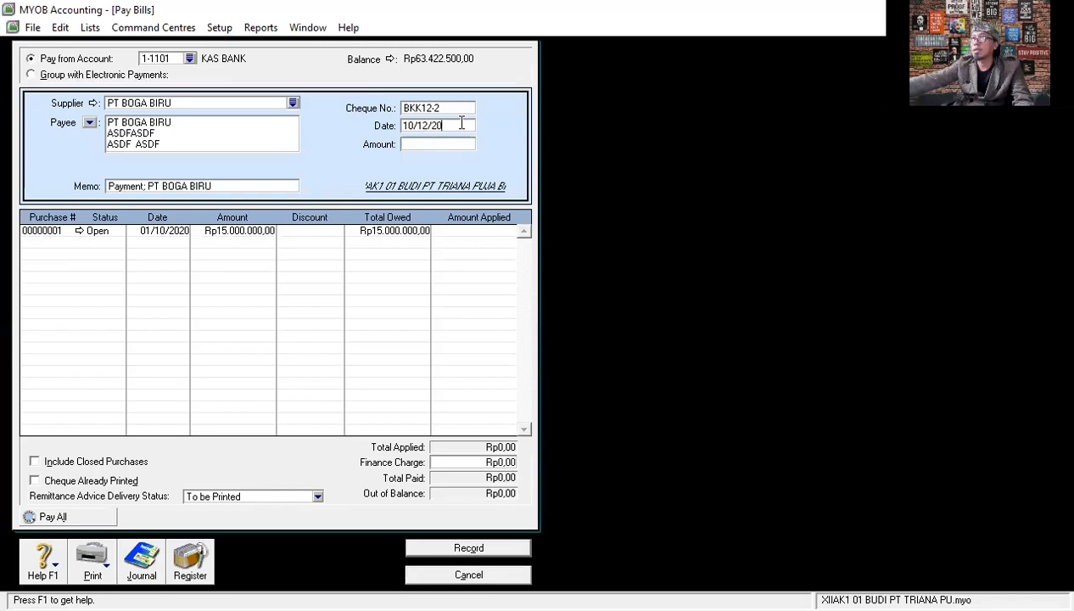
key("Tab")
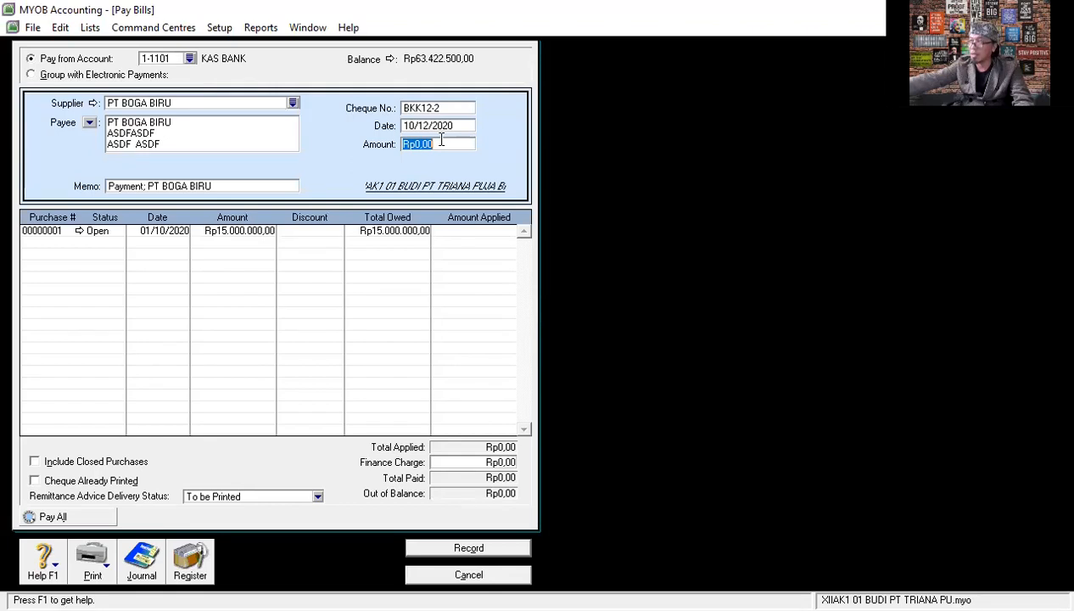
- Set the payment amount to Rp15.150.000, applying Rp15.000.000 to the open purchase and Rp150.000 as finance charge
type("15")
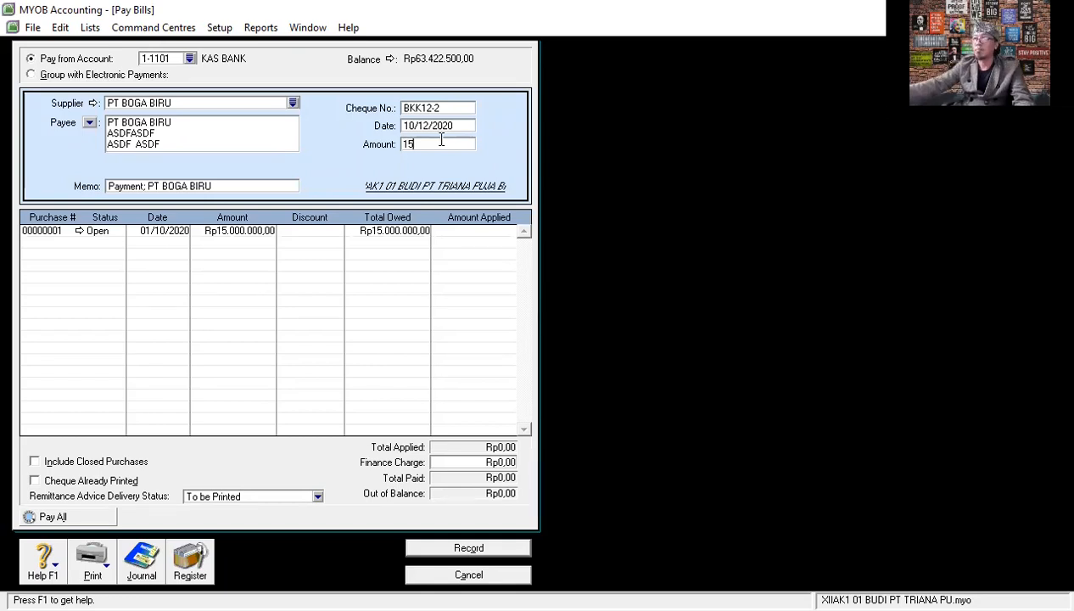
type("5")
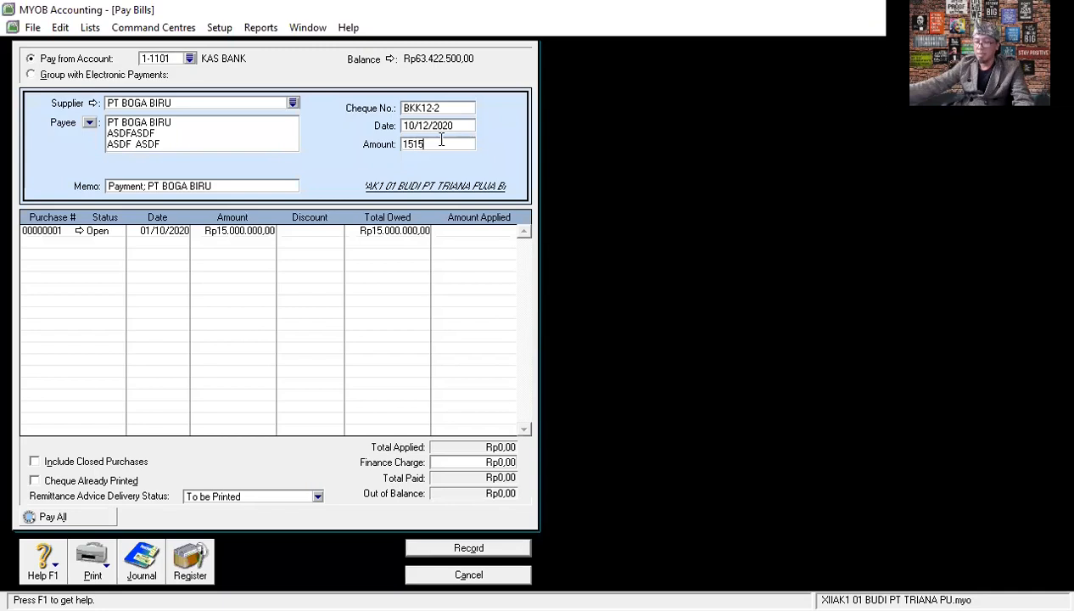
type("0.000000")
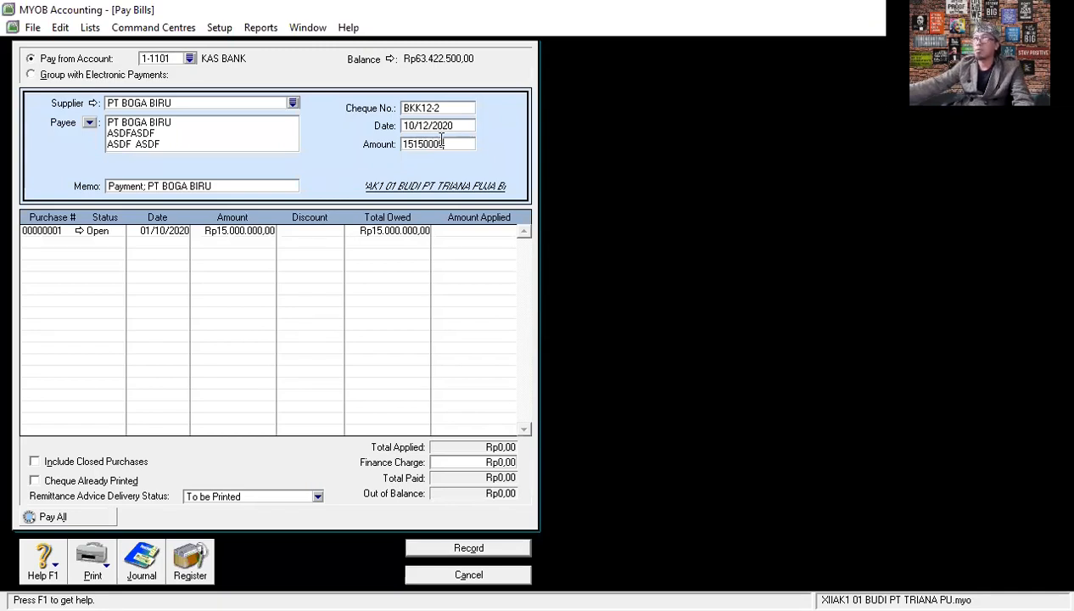
key("Tab")
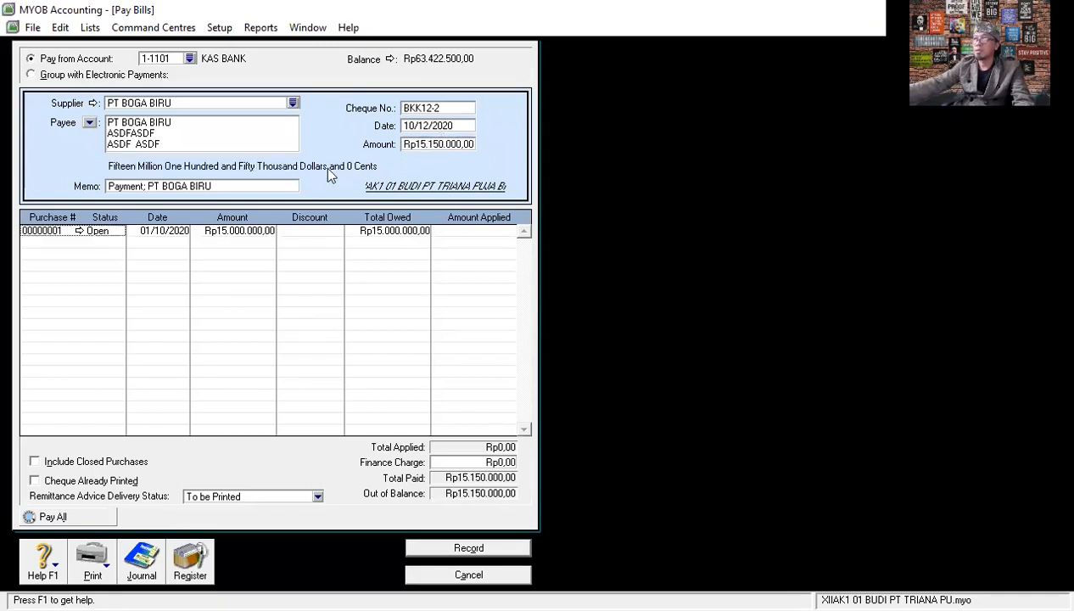
left_click(453, 234)
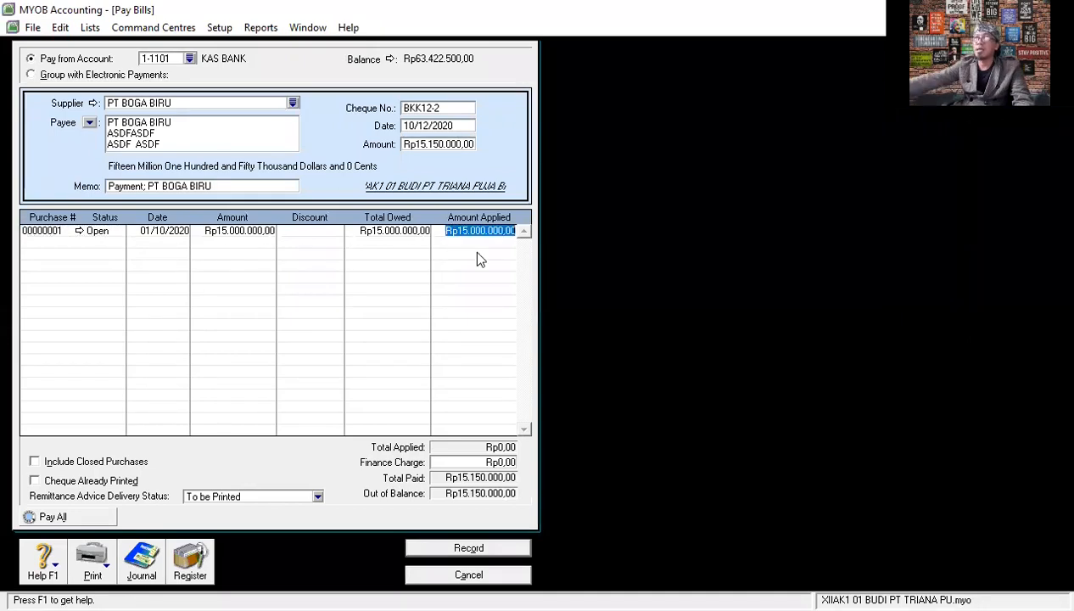
left_click(479, 462)
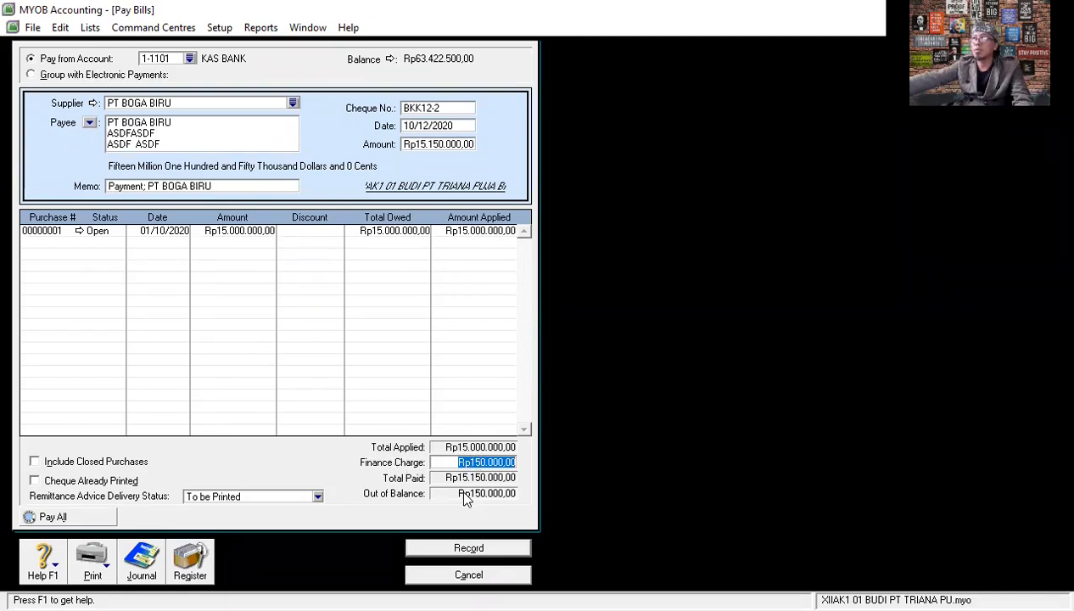
key("Tab")
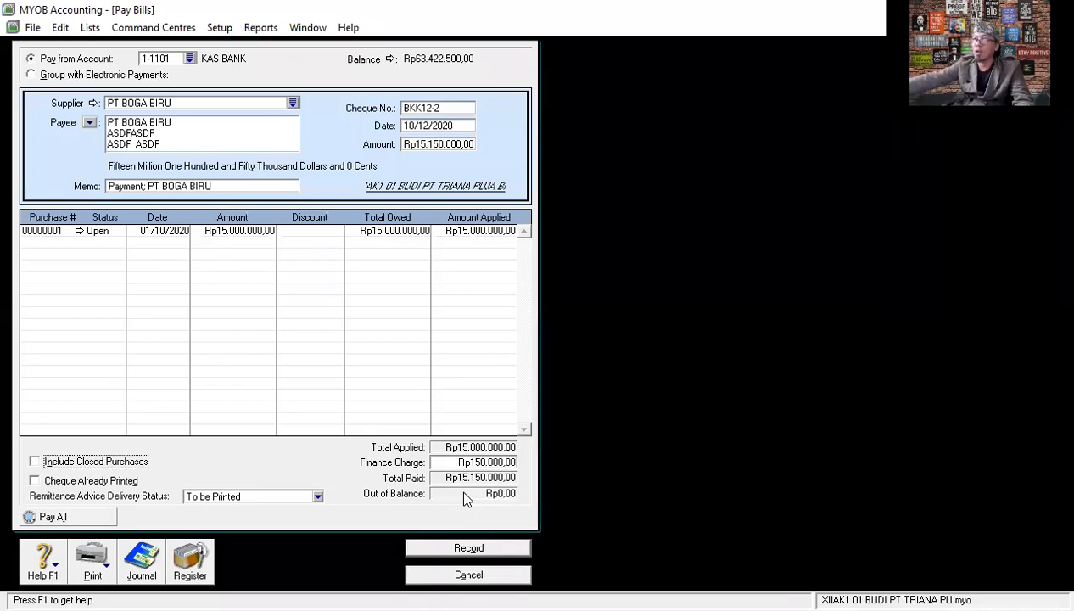
- Review the payment's journal recap, record the PT BOGA BIRU payment, and close the bill payment form
key("ctrl+r")
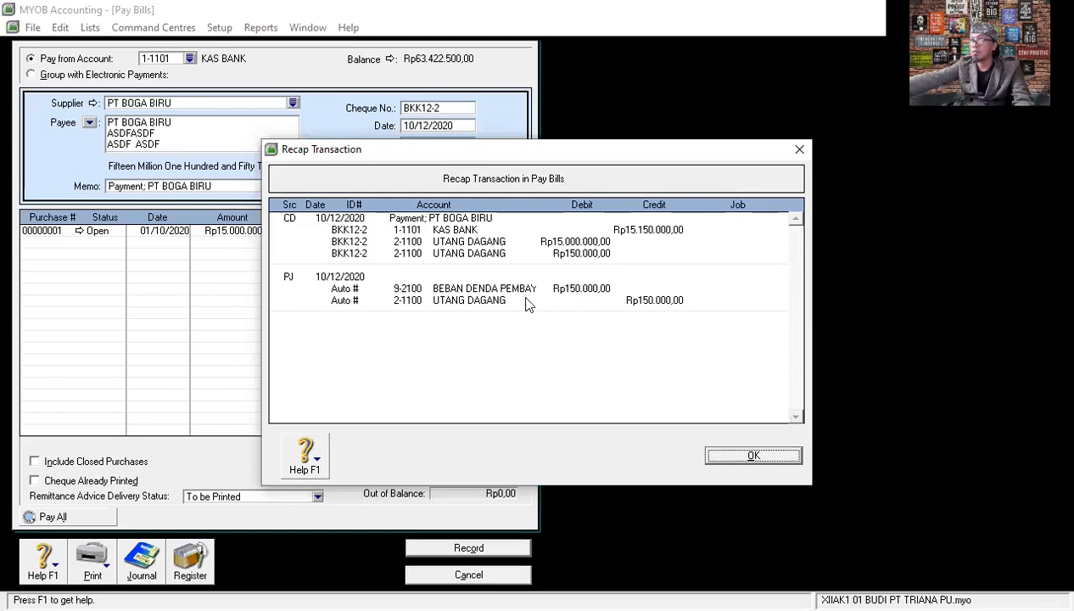
left_click(767, 452)
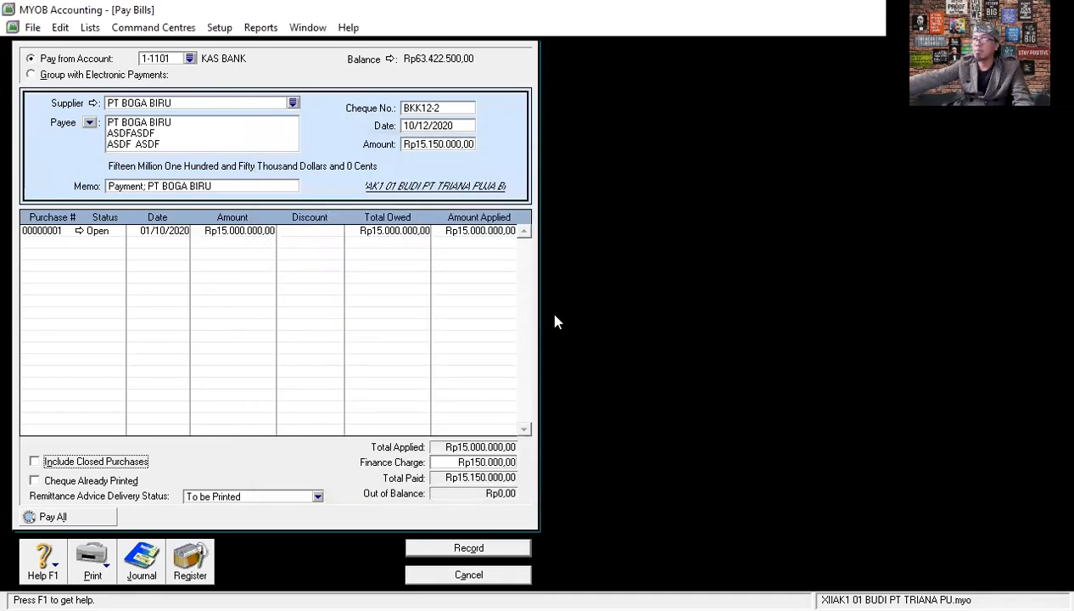
left_click(466, 548)
left_click(468, 575)
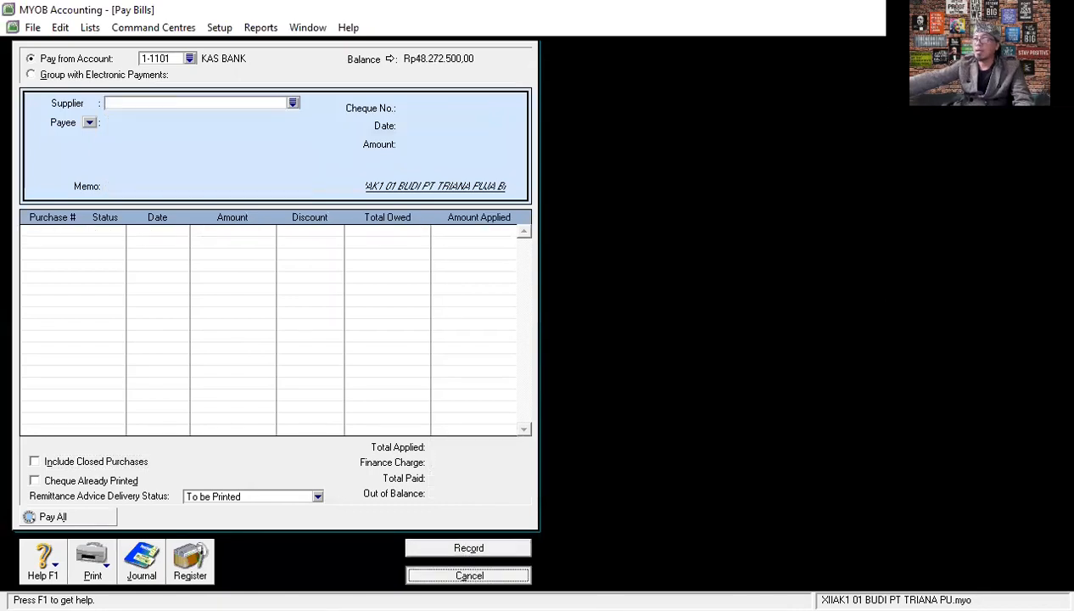